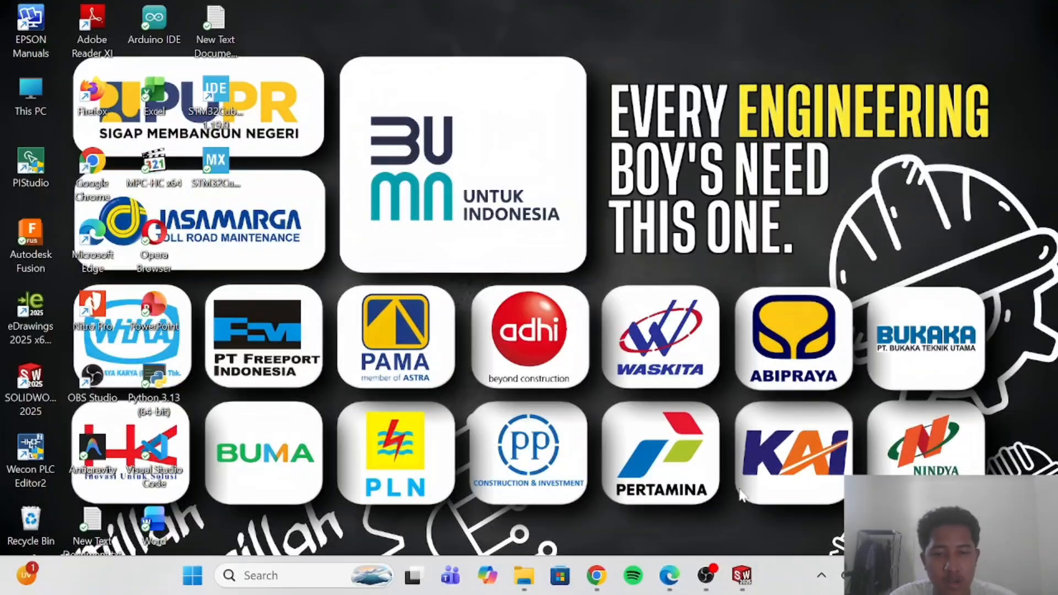
Open the assignment PDF in Edge and look through its part requirements and drawings, ending at the Widget drawing on page 2
left_click(669, 575)
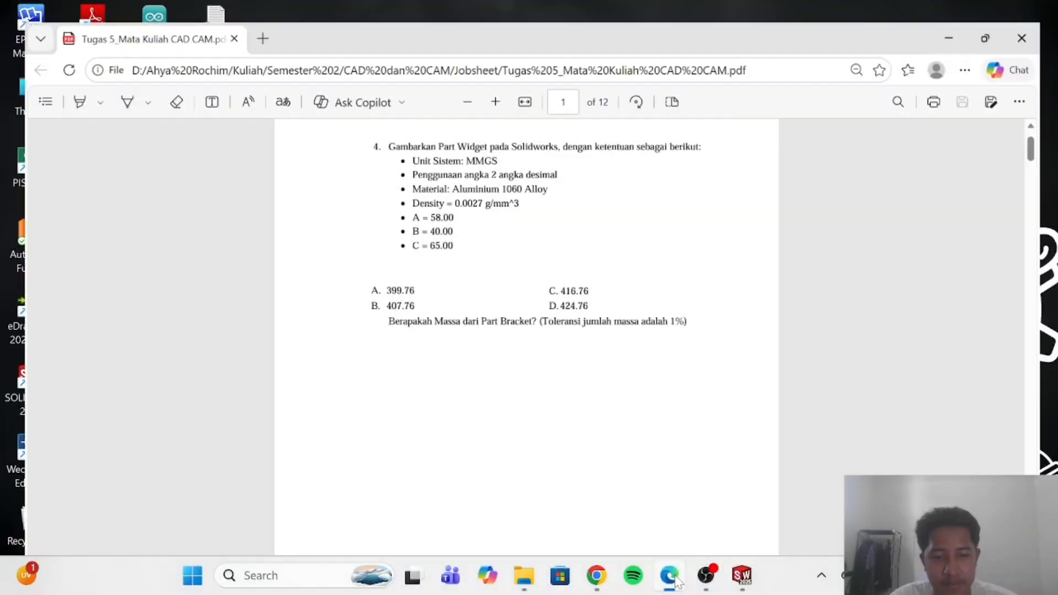
scroll(491, 263, "down", 10)
scroll(552, 237, "down", 10)
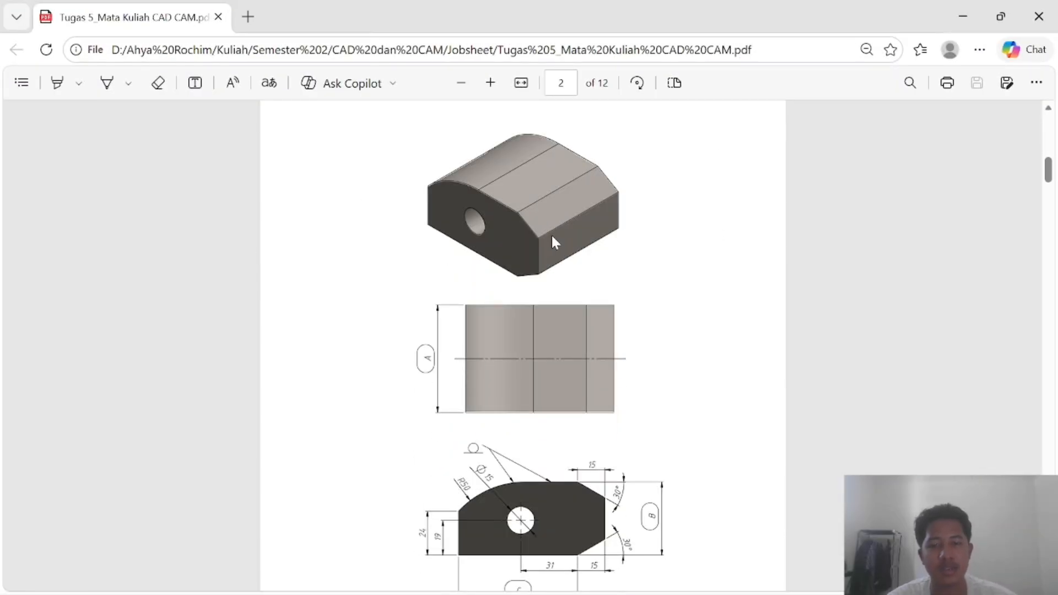
scroll(565, 281, "up", 5)
scroll(571, 282, "down", 15)
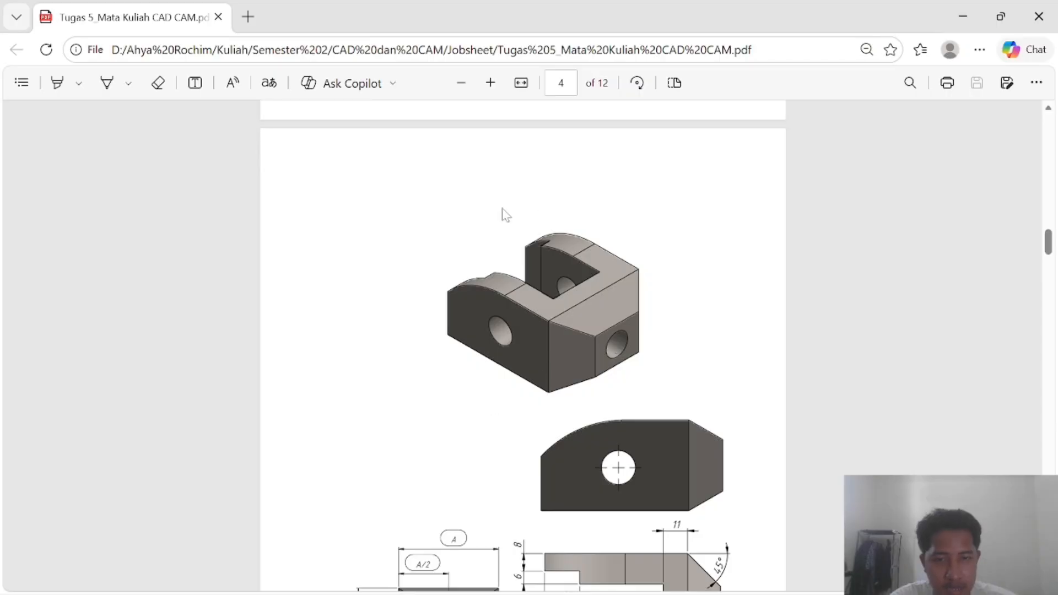
scroll(550, 330, "down", 20)
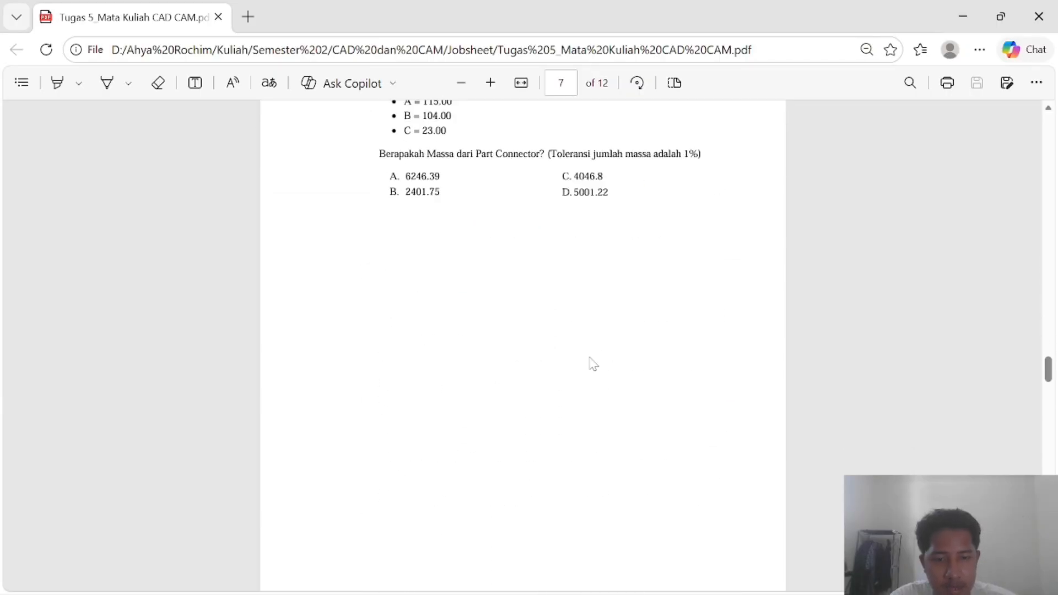
scroll(596, 352, "down", 15)
scroll(628, 304, "up", 5)
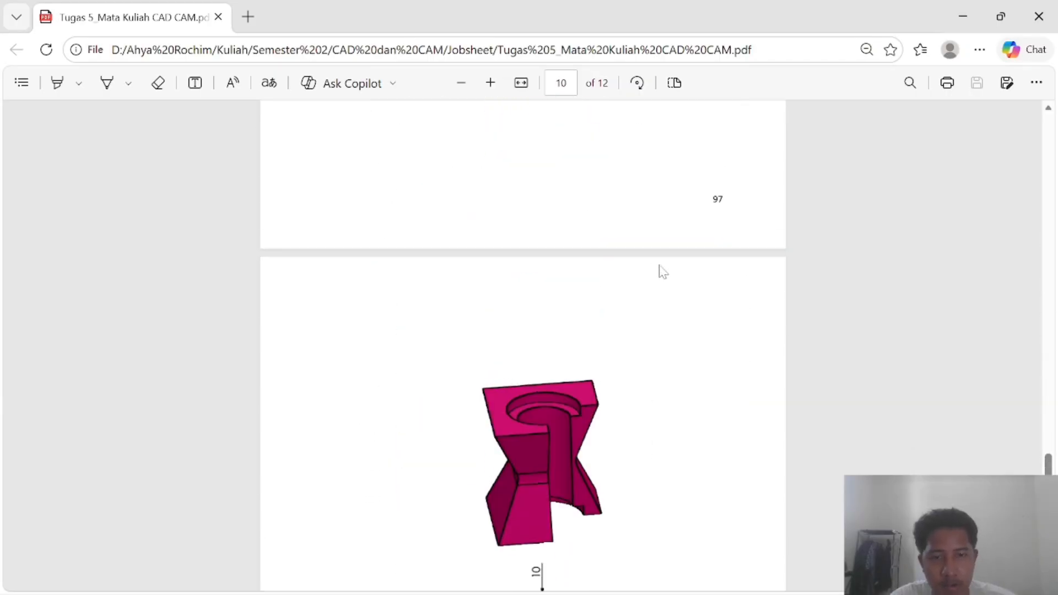
scroll(695, 286, "down", 5)
scroll(508, 371, "up", 20)
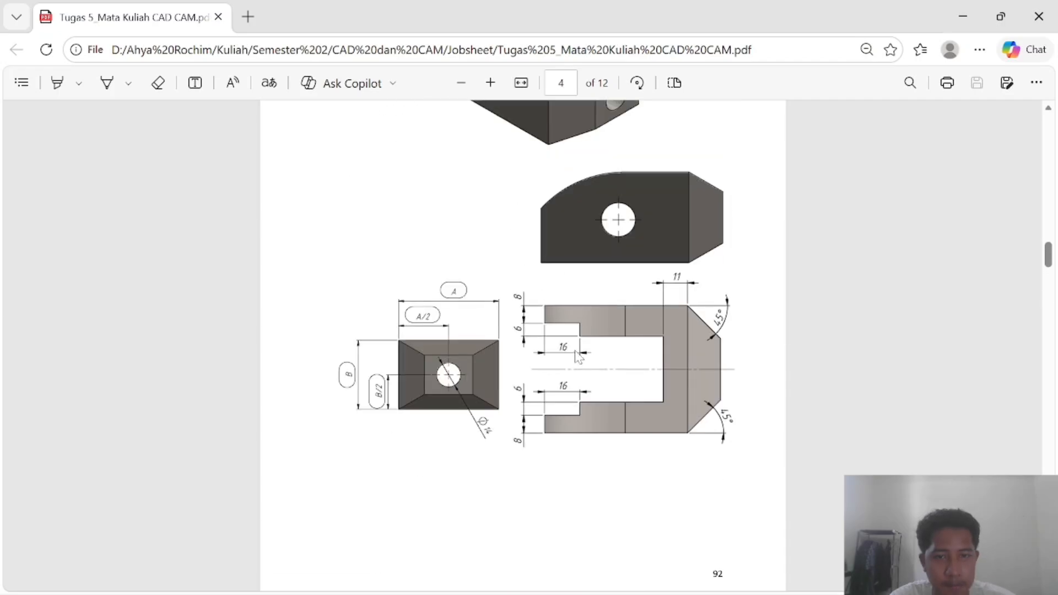
scroll(580, 355, "up", 5)
scroll(606, 273, "down", 6)
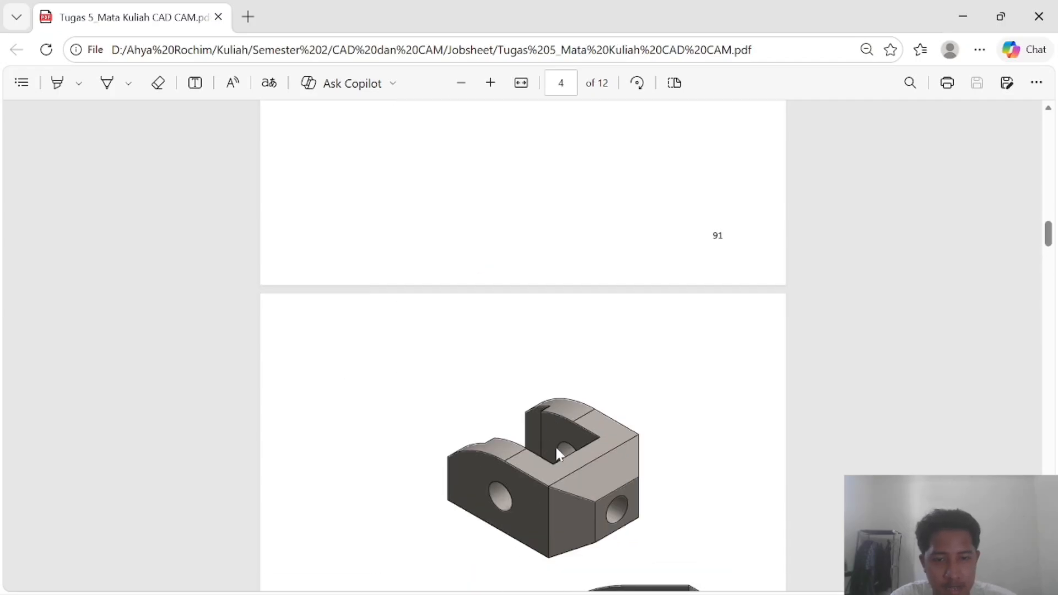
scroll(562, 375, "up", 15)
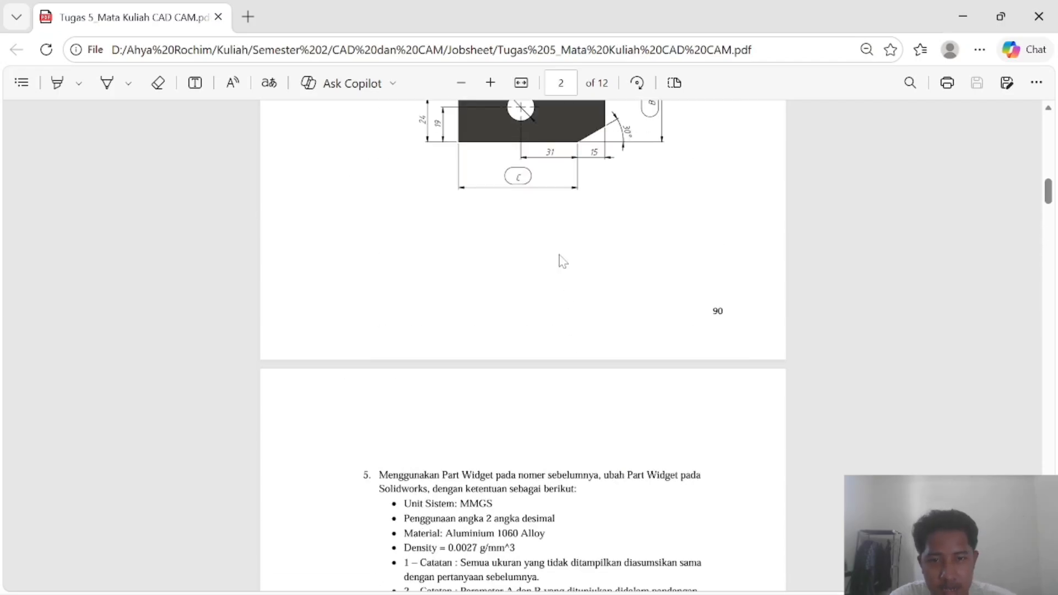
scroll(597, 331, "up", 5)
scroll(661, 406, "down", 3)
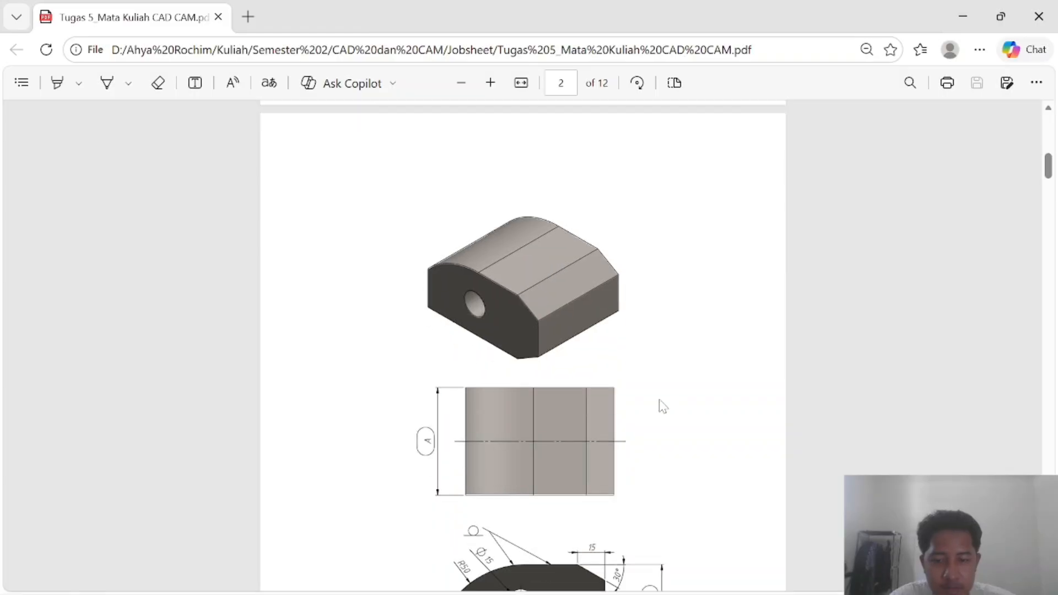
Switch to SOLIDWORKS and orient the view of the new part normal to the Front Plane
key("alt+Tab")
key("Tab")
key("alt+Tab")
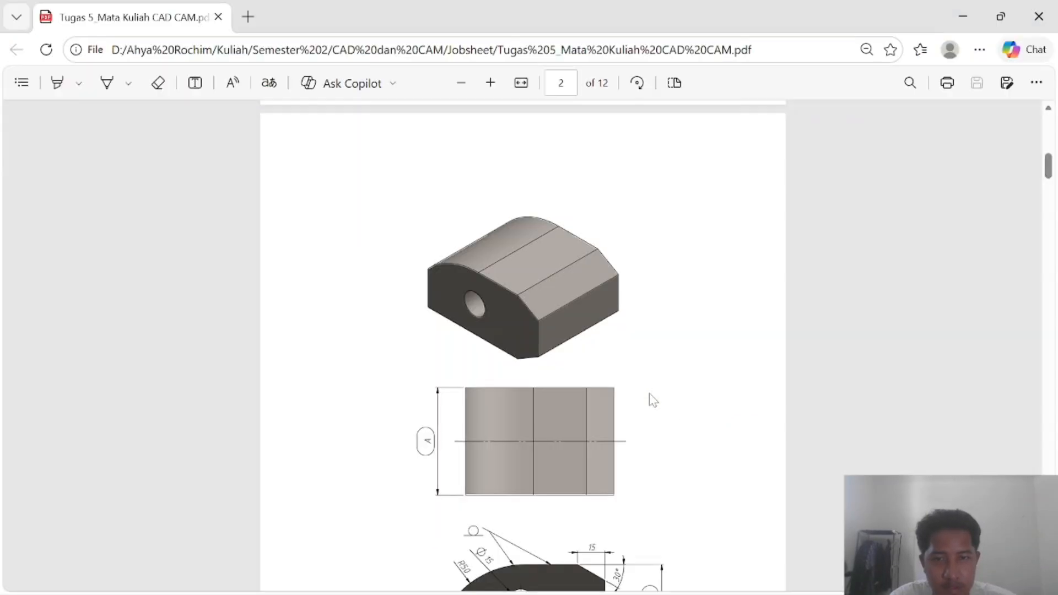
key("alt+Tab")
key("Tab")
key("Tab")
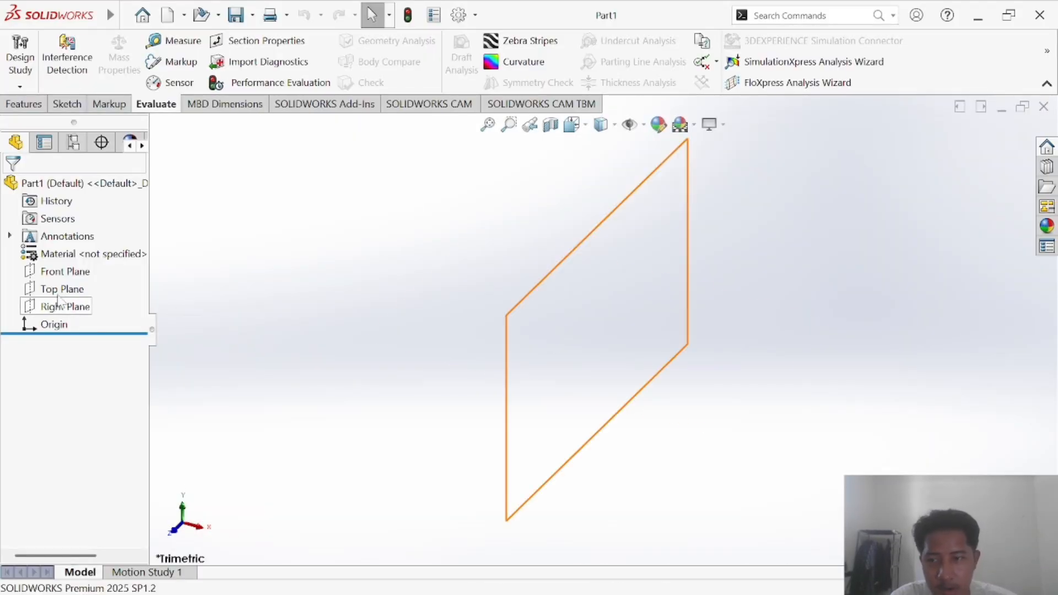
key("alt+Tab")
key("alt+Tab")
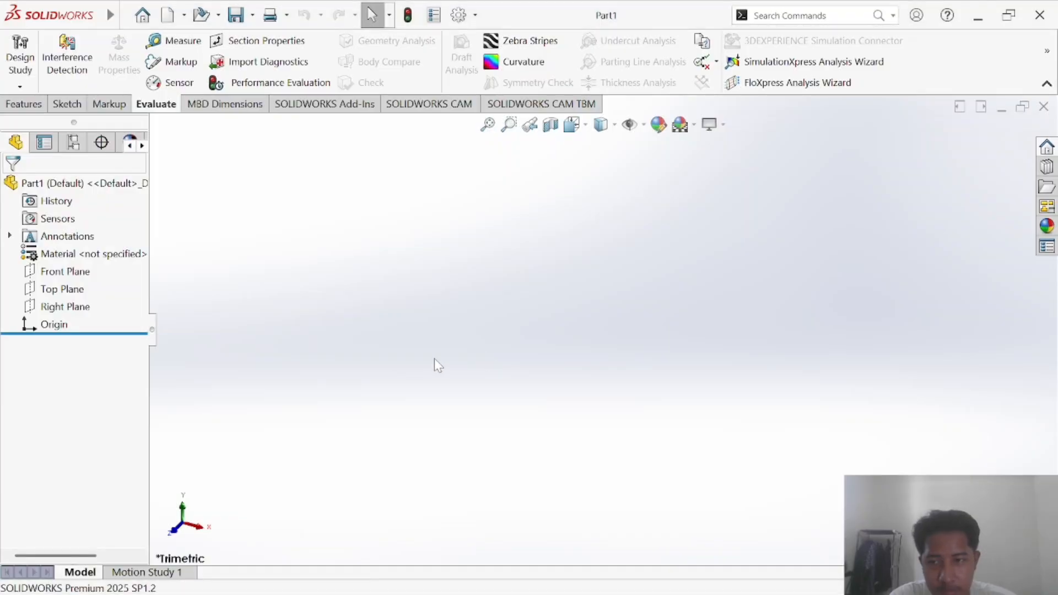
left_click(64, 273)
right_click(62, 275)
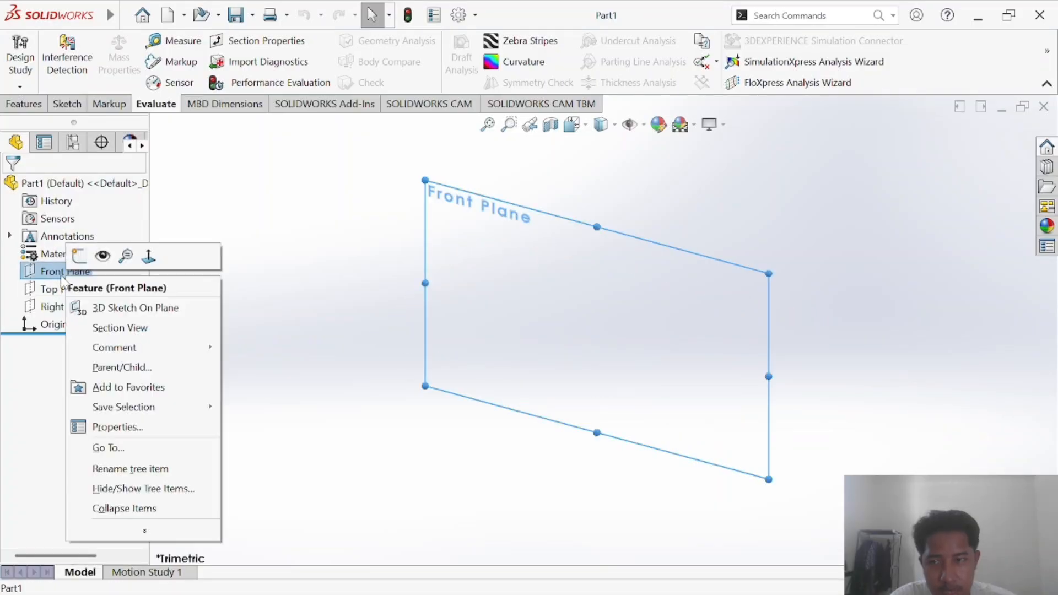
left_click(149, 257)
Examine the Widget's dimensioned views and parameter list in the PDF, and return to SOLIDWORKS
key("alt+Tab")
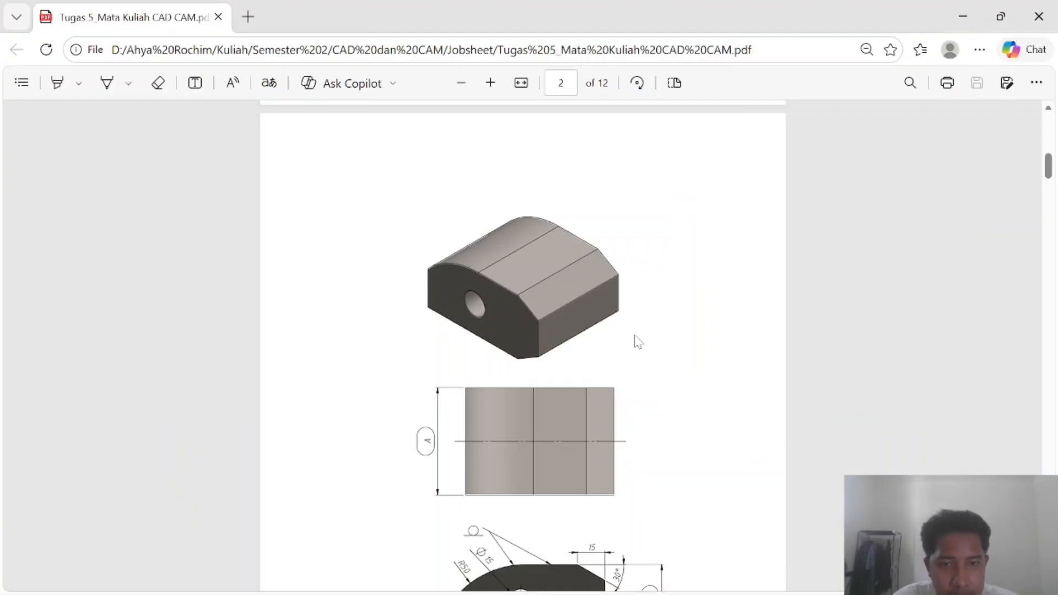
scroll(586, 326, "up", 3)
scroll(600, 312, "down", 5)
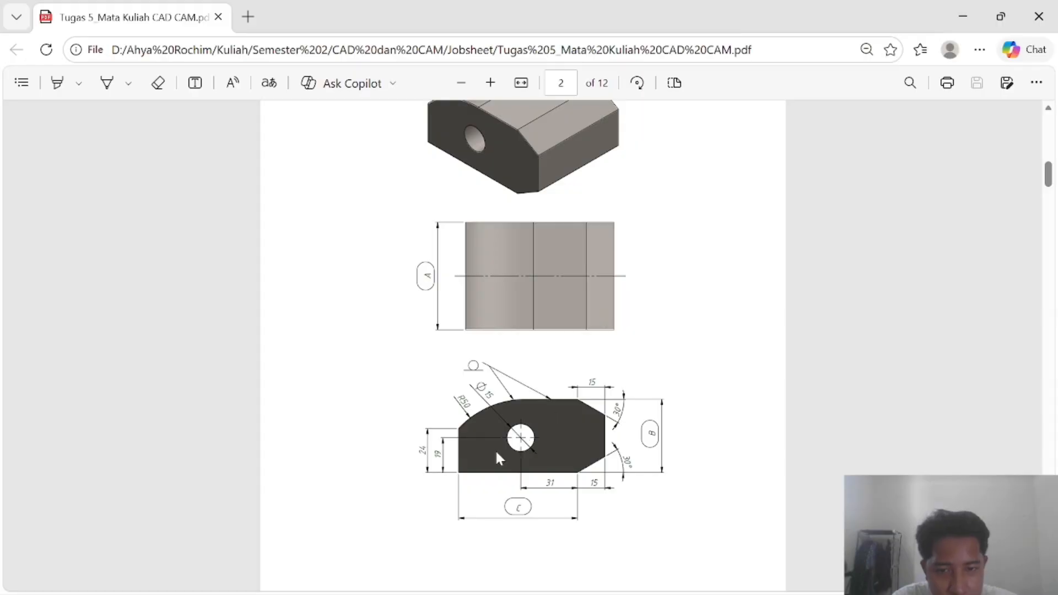
key("alt+Tab")
key("alt+Tab")
scroll(634, 328, "up", 10)
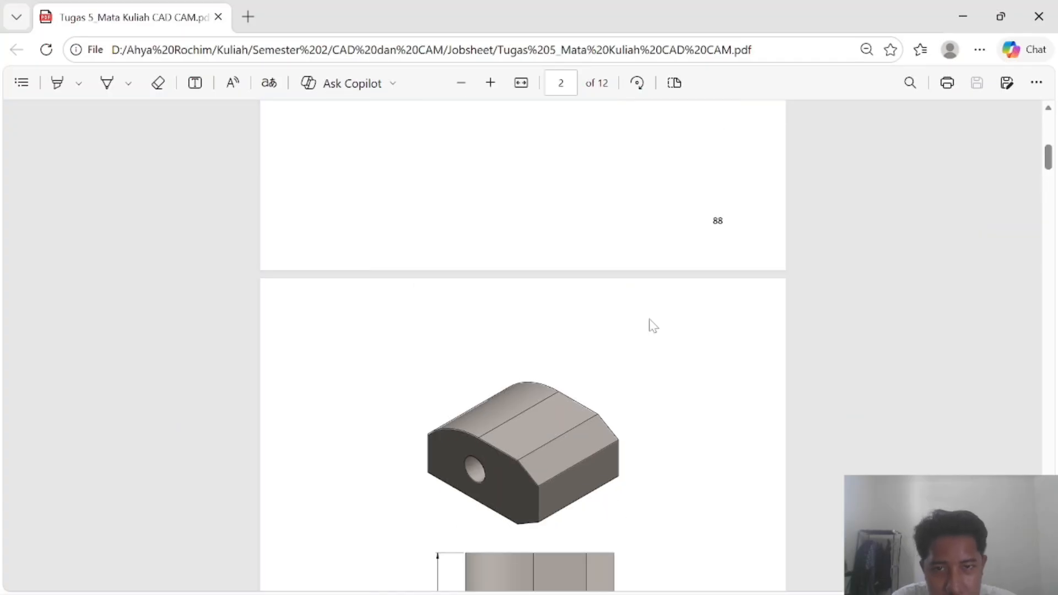
scroll(608, 333, "up", 1)
key("alt+Tab")
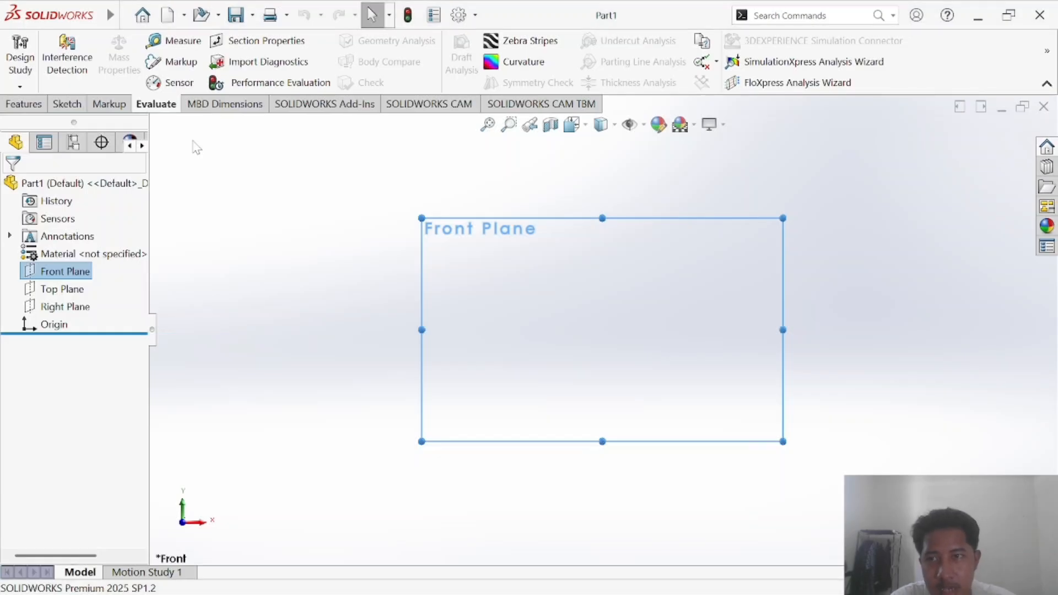
Open the Equations manager and add global variable A with a value of 58 mm, as given in the PDF
left_click(236, 105)
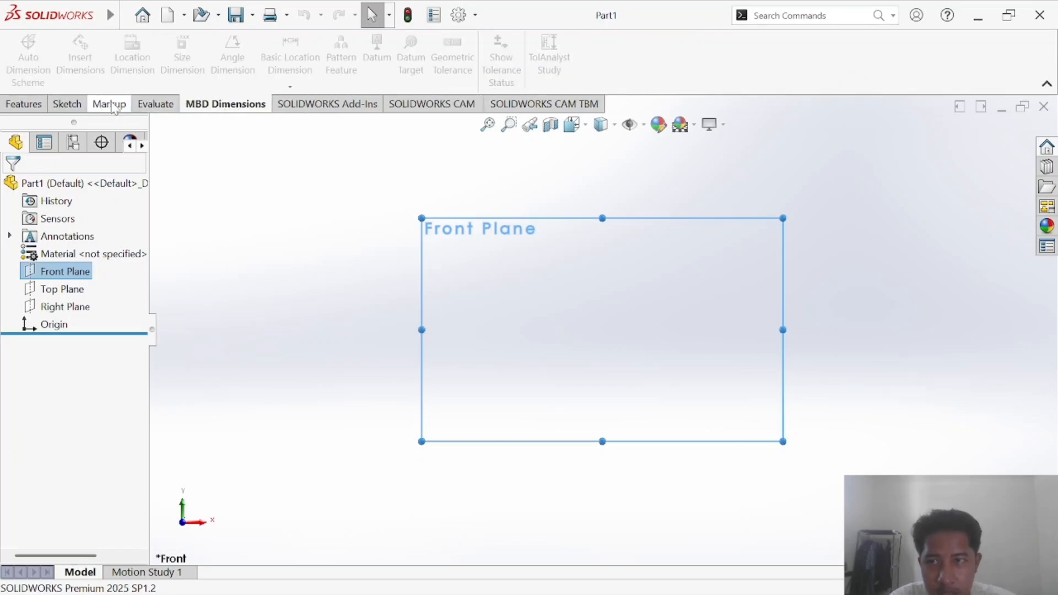
left_click(67, 104)
mouse_move(50, 15)
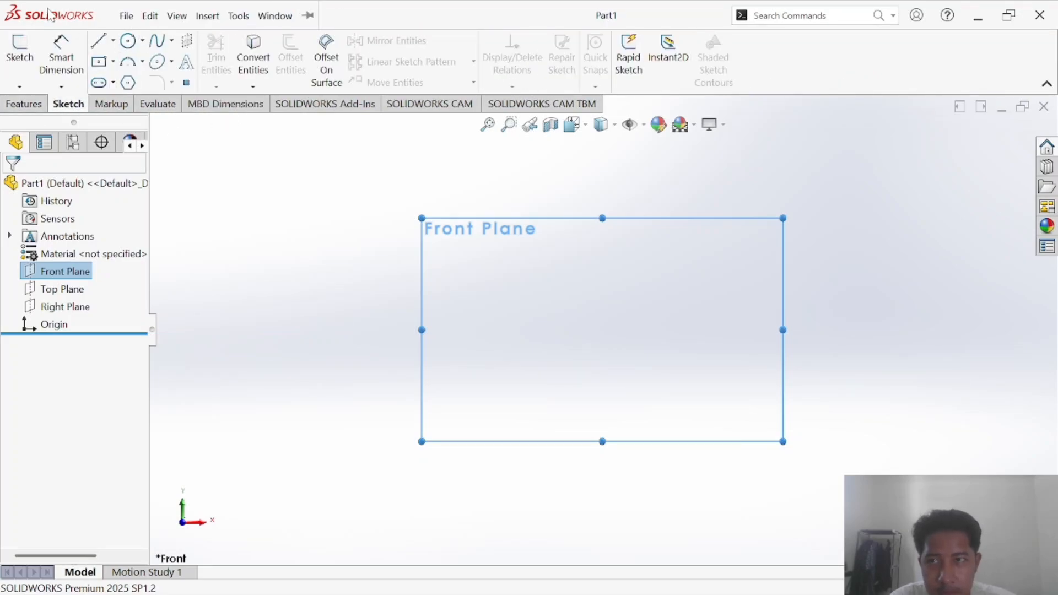
left_click(239, 16)
mouse_move(302, 462)
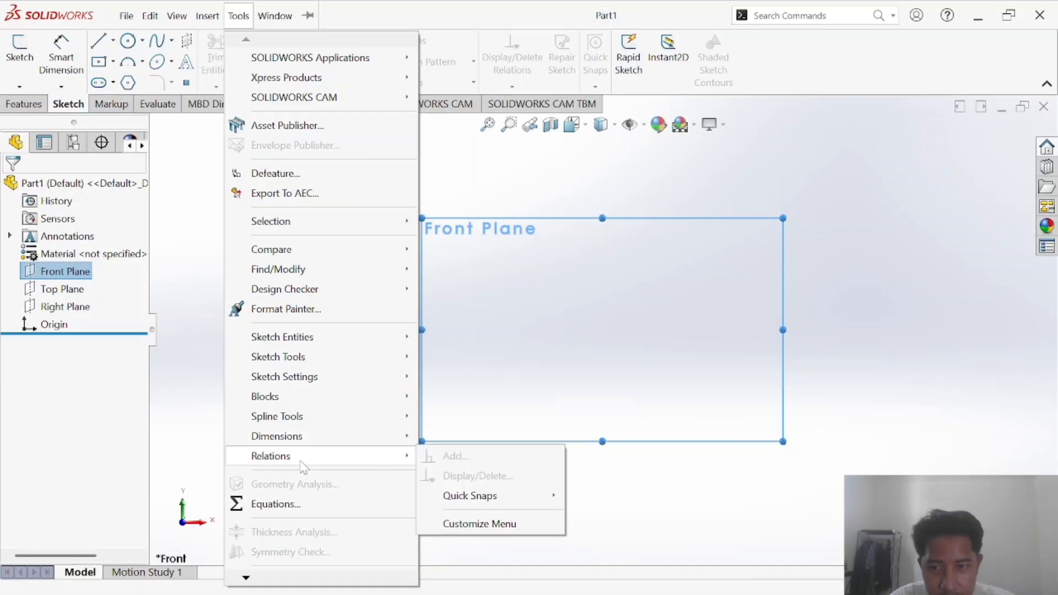
left_click(273, 504)
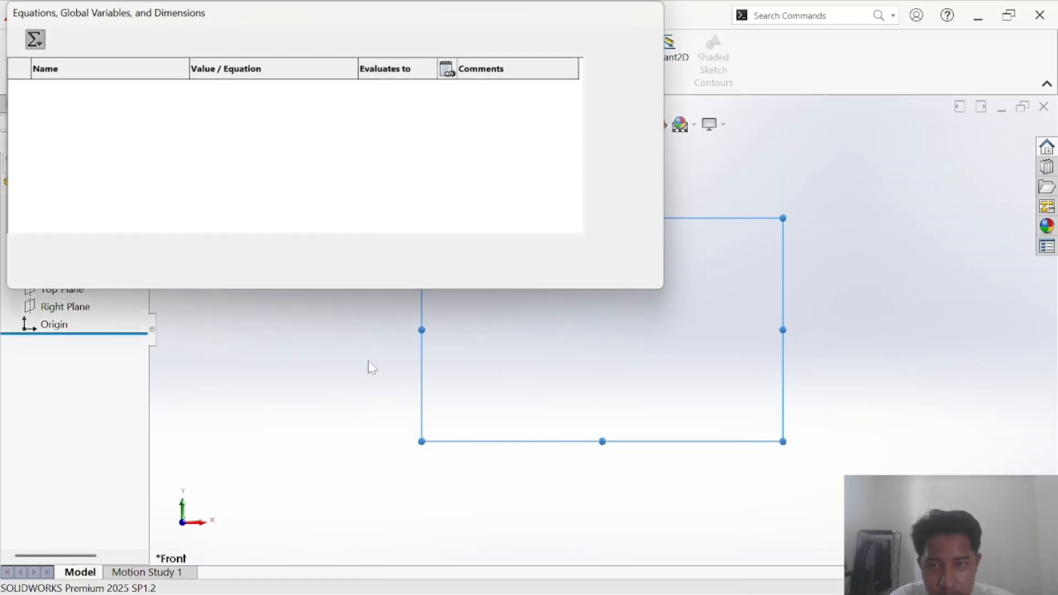
key("alt+Tab")
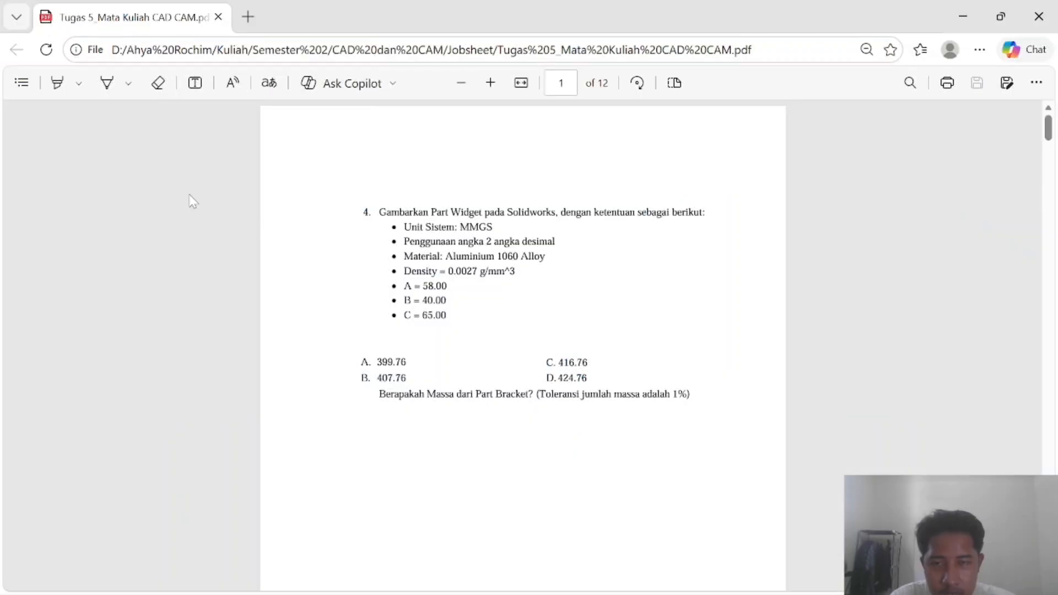
key("alt+Tab")
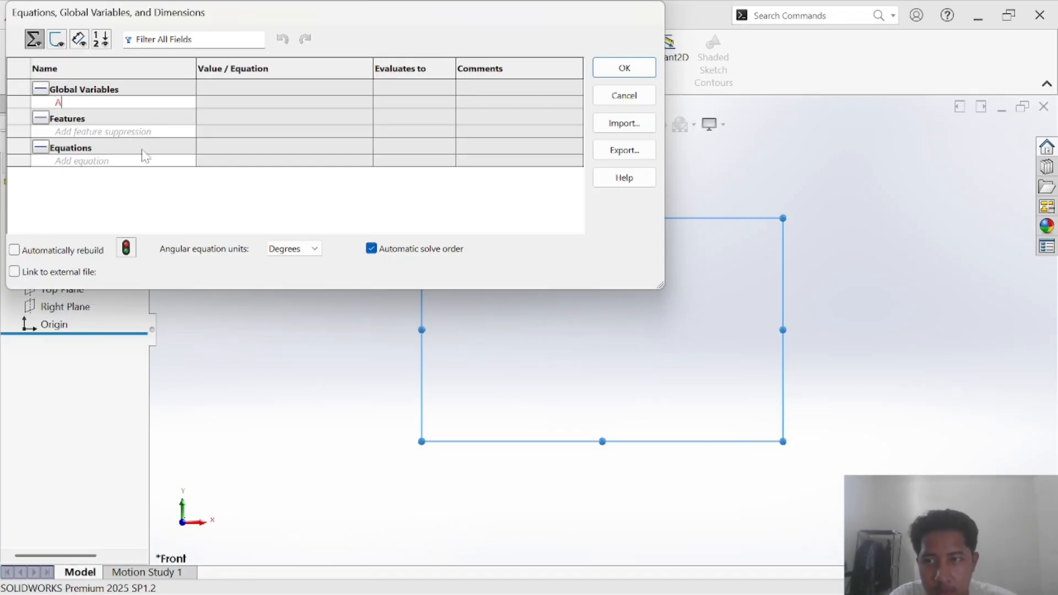
type("A")
key("Tab")
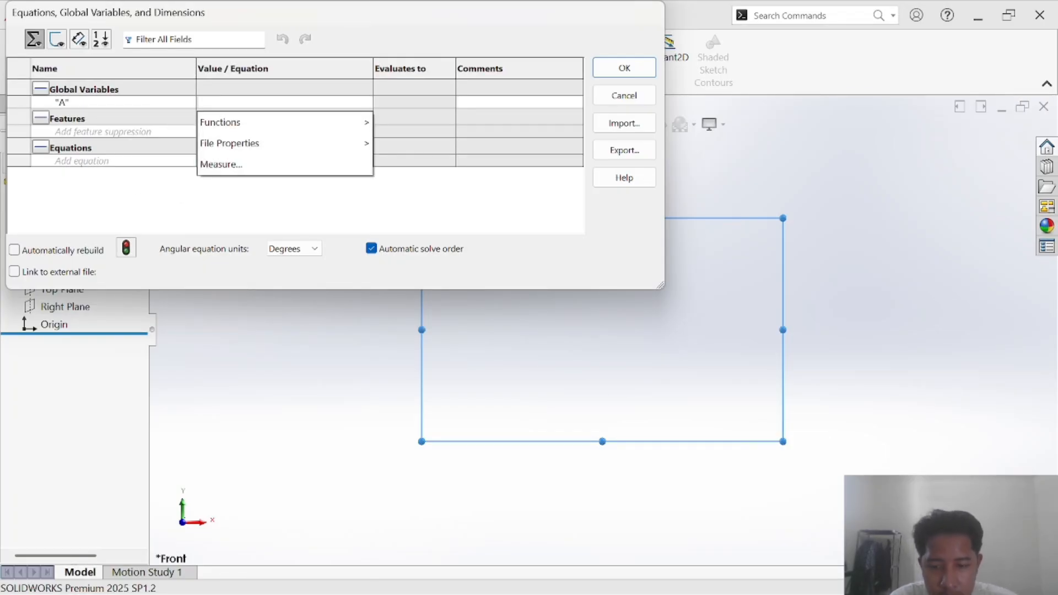
type("=58MM")
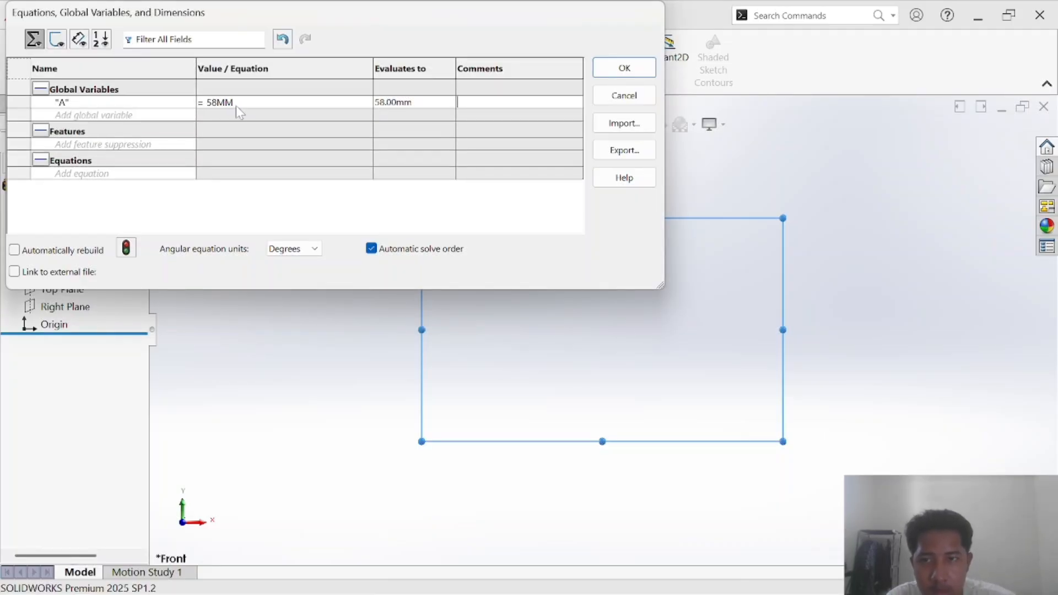
Add global variable B with a value of 40 mm, checking it against the PDF
key("alt+Tab")
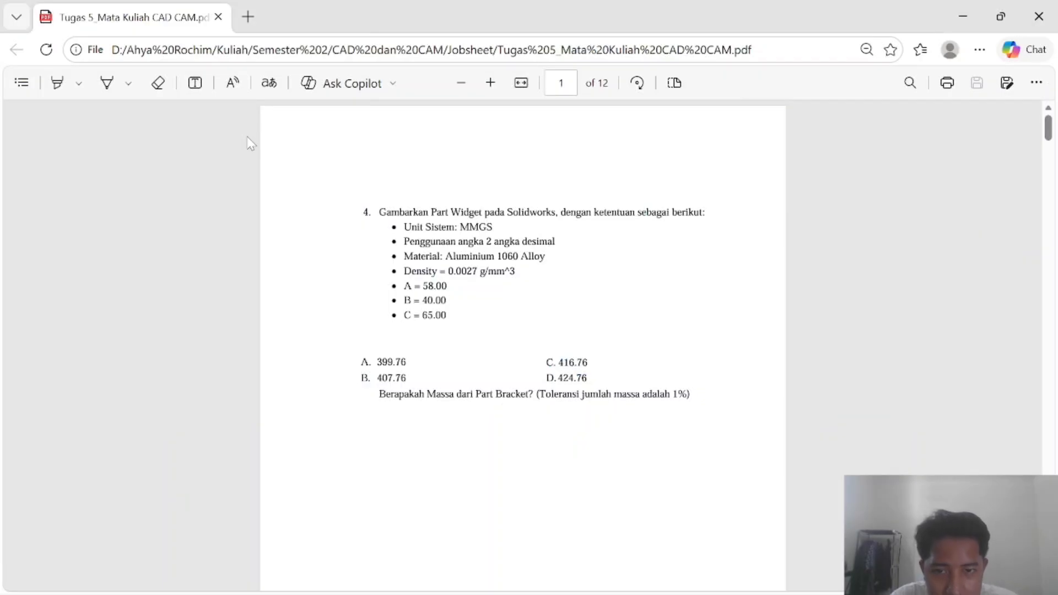
key("alt+Tab")
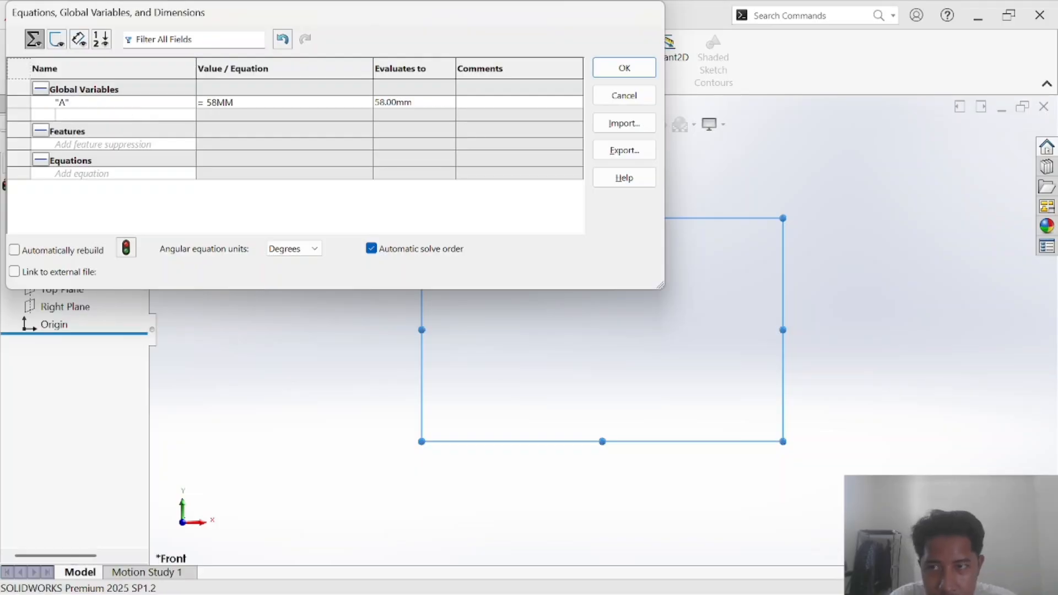
type("B")
key("Tab")
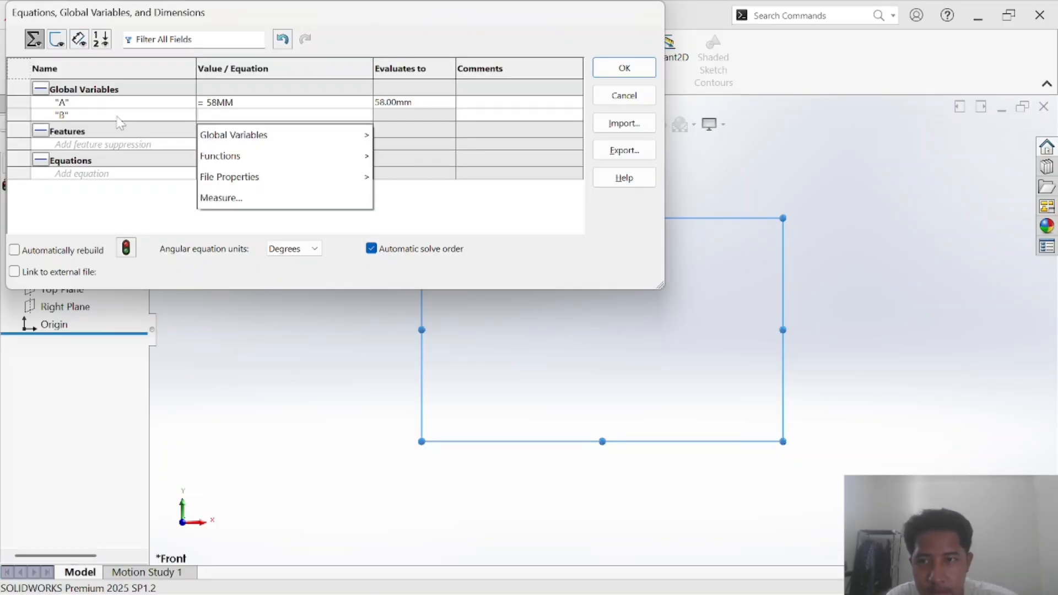
type("40")
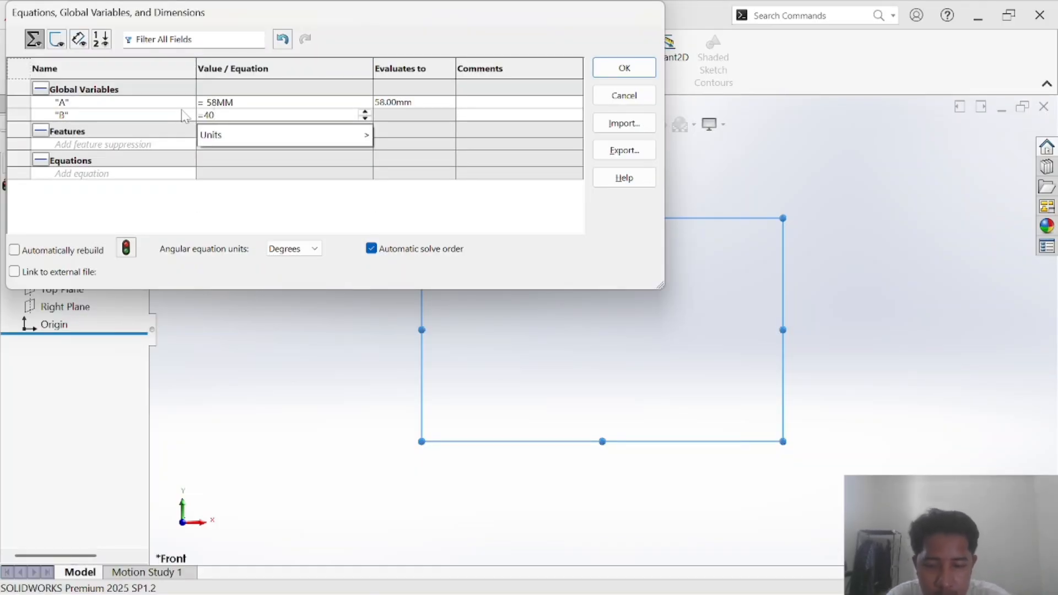
key("Tab")
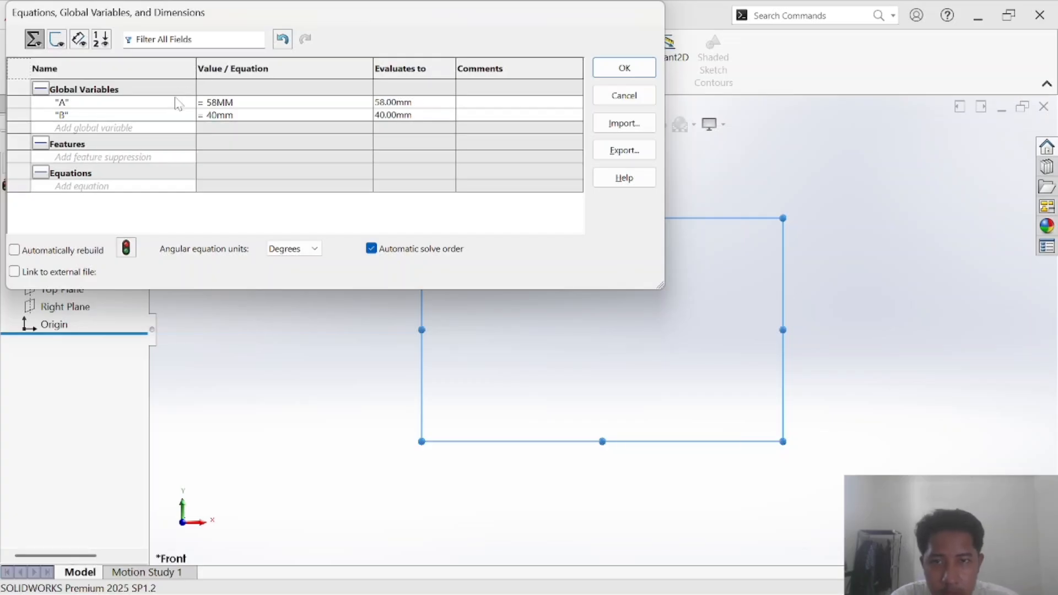
Add global variable C with a value of 65 mm, checking it against the PDF
key("alt+Tab")
key("alt+Tab")
left_click(132, 128)
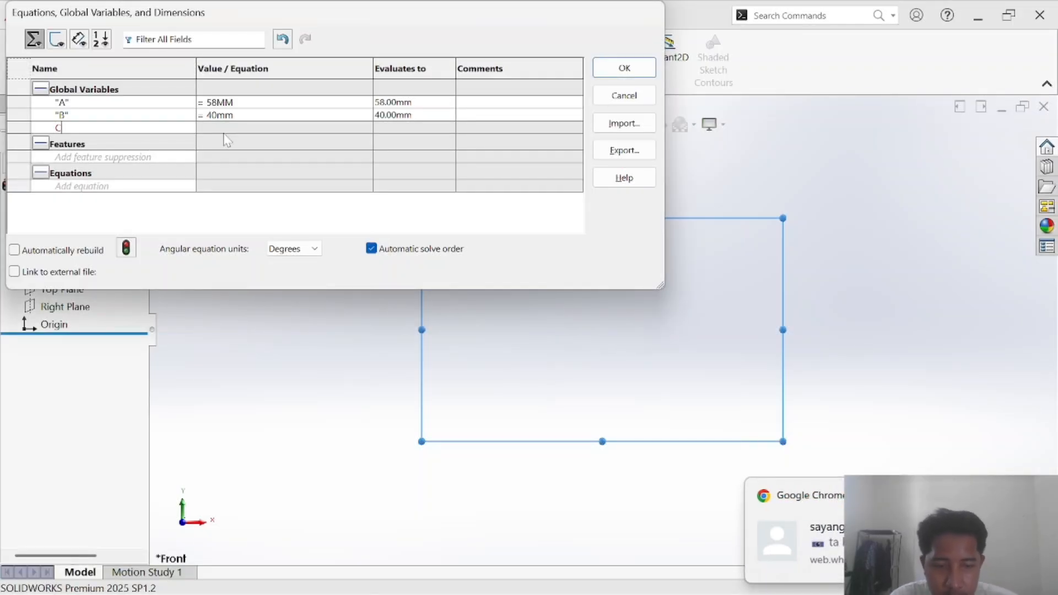
type("C")
key("Tab")
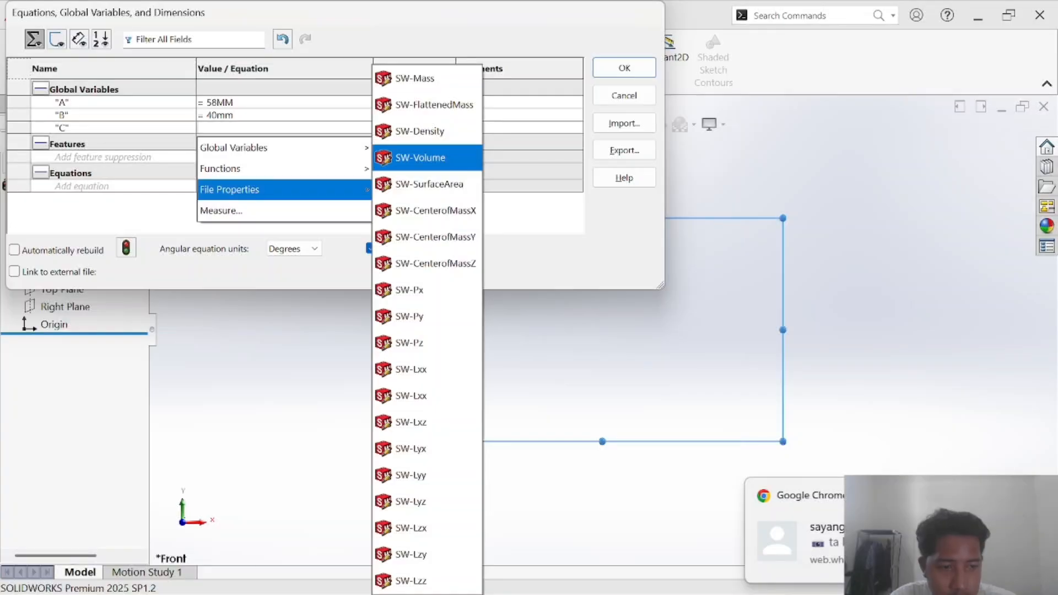
key("Escape")
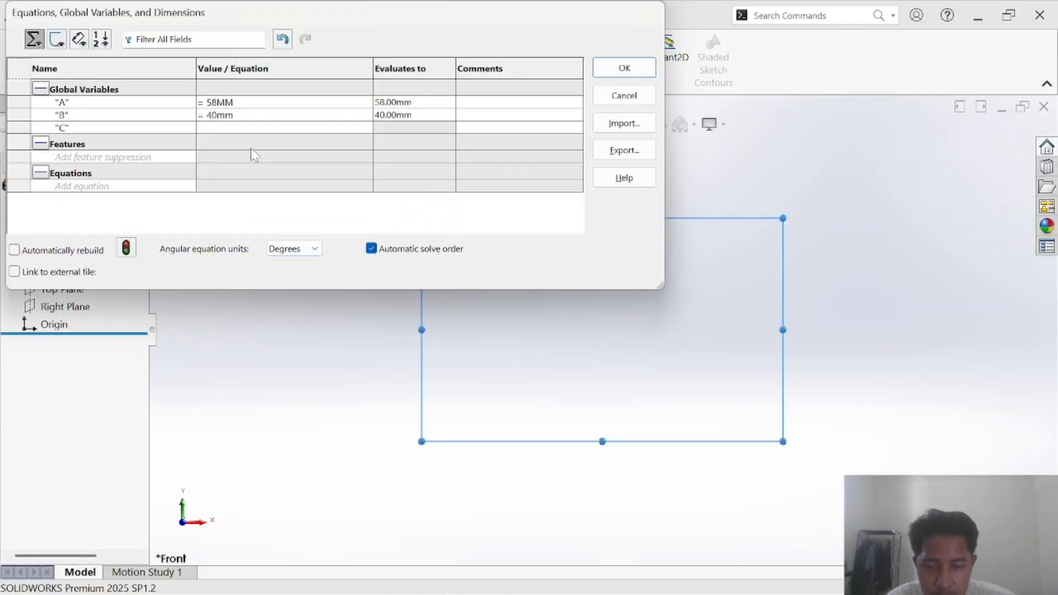
key("alt+Tab")
key("alt+Tab")
type("6")
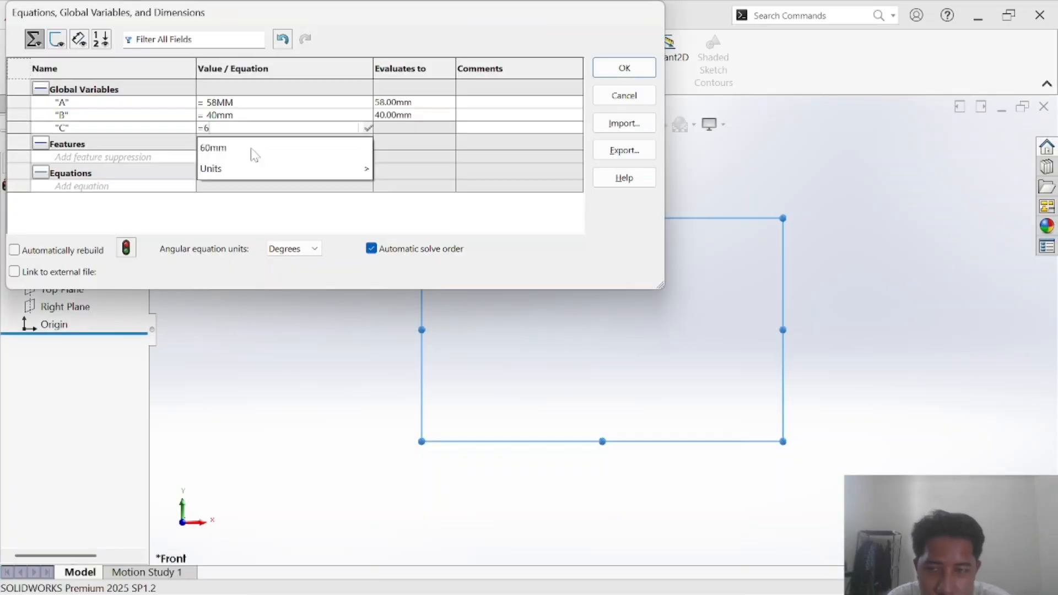
type("5MM")
key("Tab")
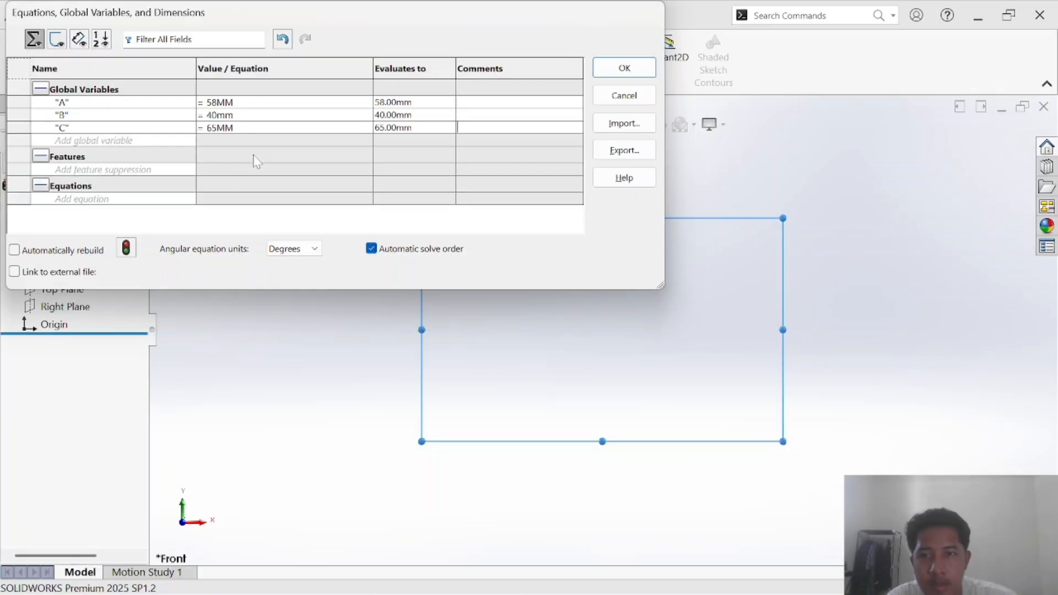
Accept the global variables and check the Widget's dimensioned top and profile views in the PDF
left_click(623, 72)
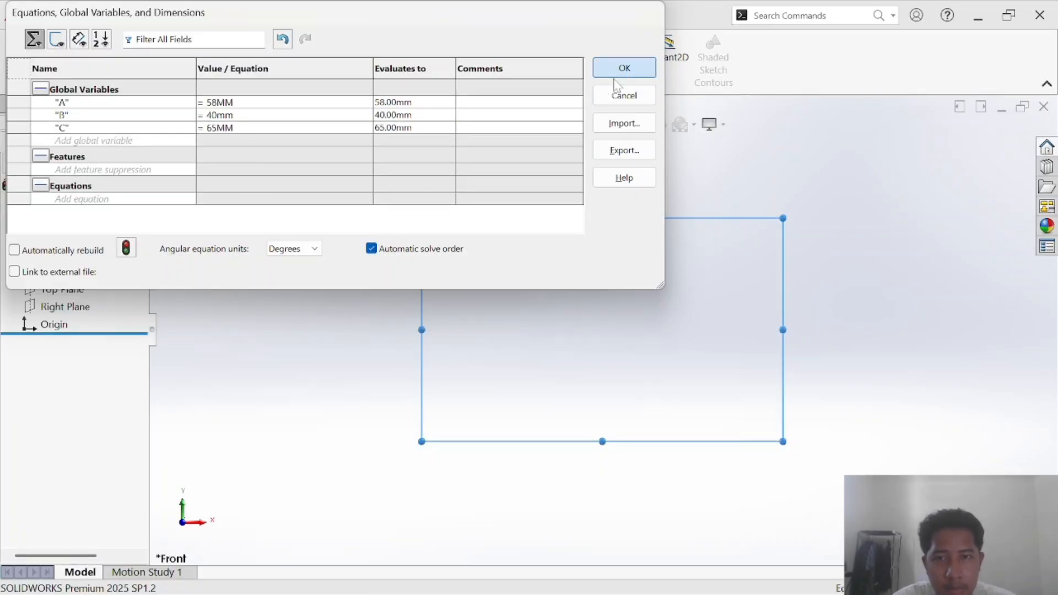
key("alt+Tab")
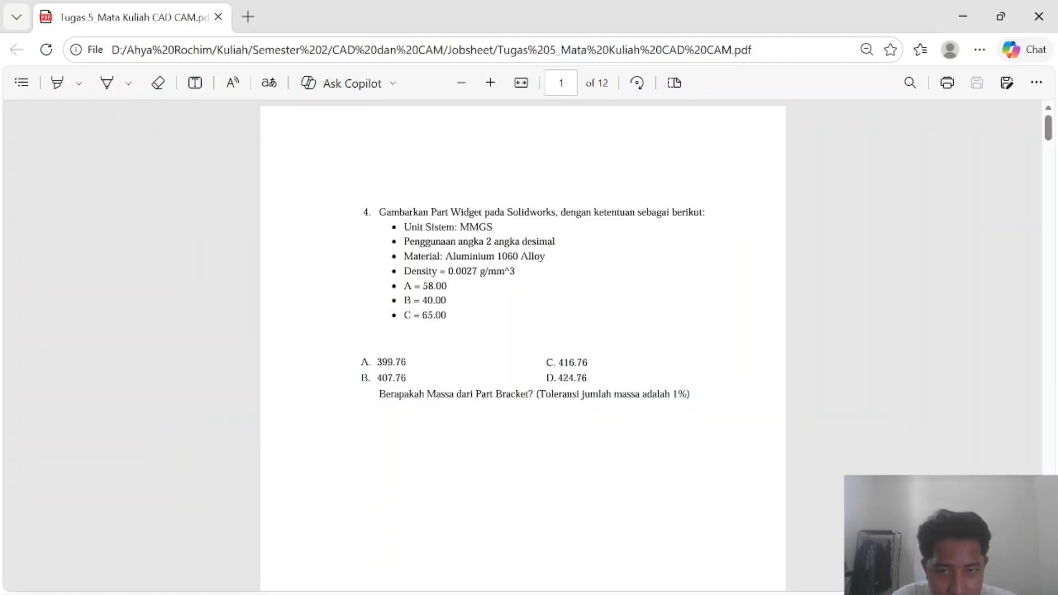
key("alt+Tab")
key("alt+Tab")
scroll(515, 281, "down", 5)
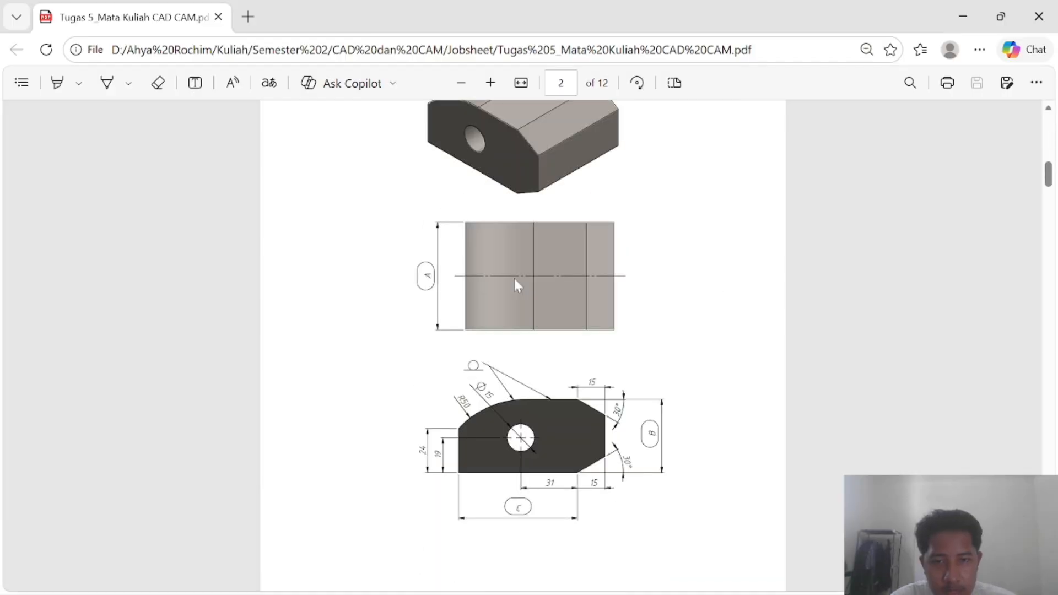
scroll(515, 281, "up", 2)
key("alt+Tab")
Start a sketch on the Front Plane and draw a vertical line about 27 mm long upward from the origin
left_click(65, 289)
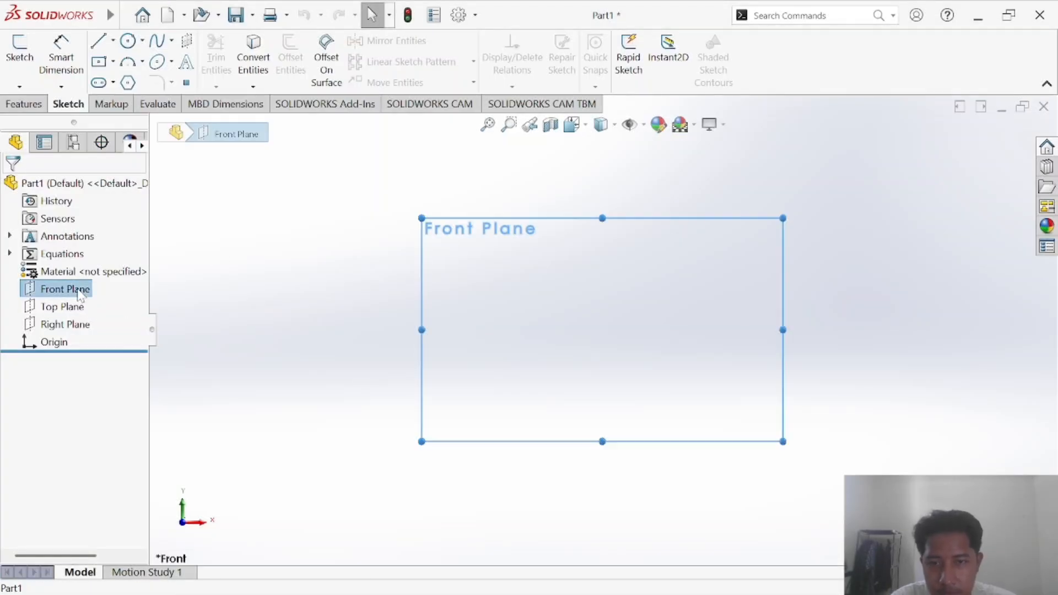
right_click(82, 287)
left_click(163, 268)
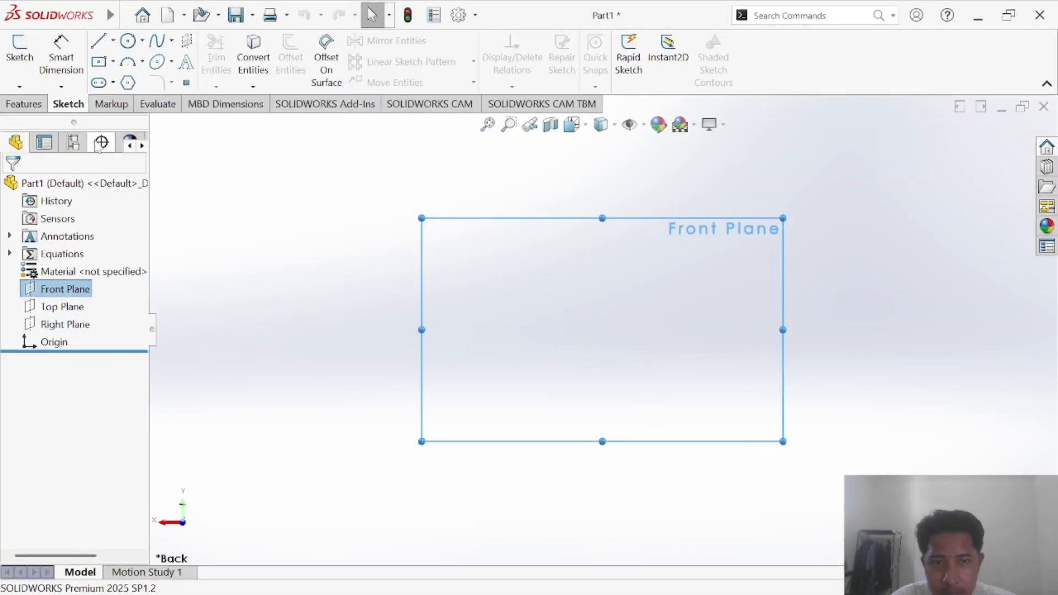
left_click(101, 41)
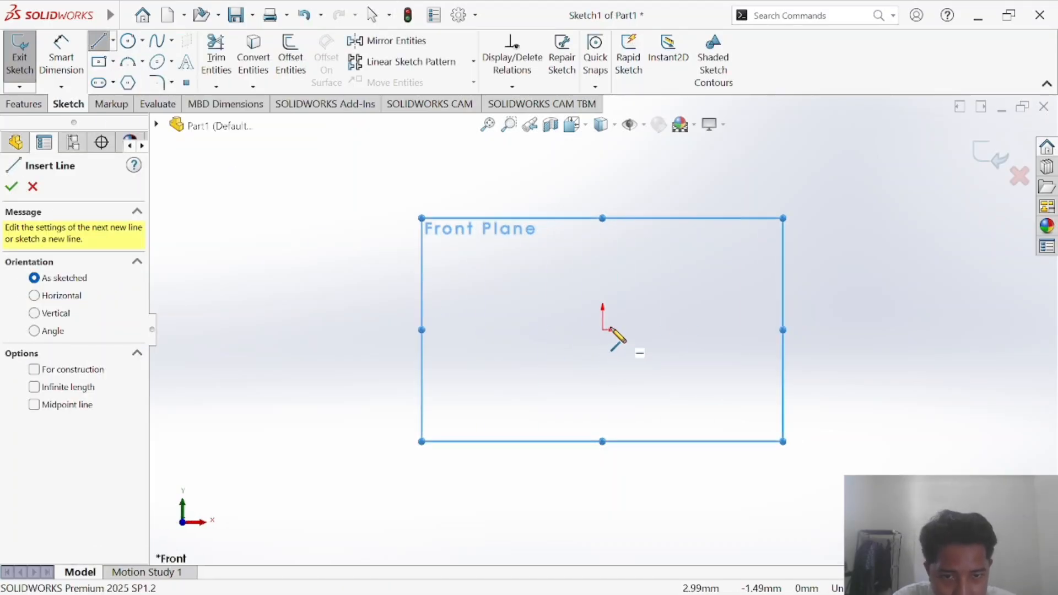
key("alt+Tab")
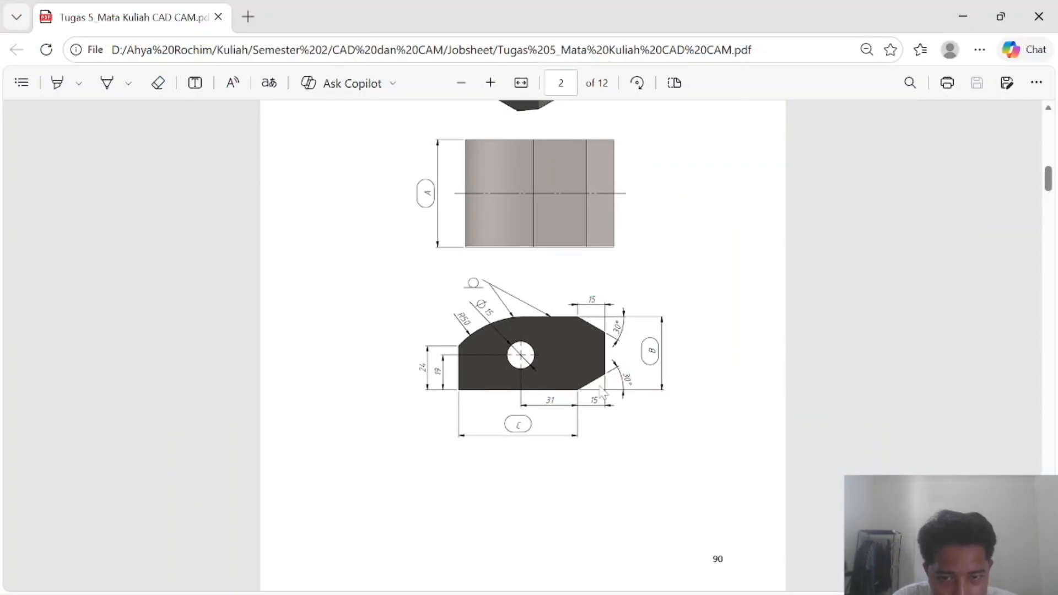
key("alt+Tab")
left_click(598, 331)
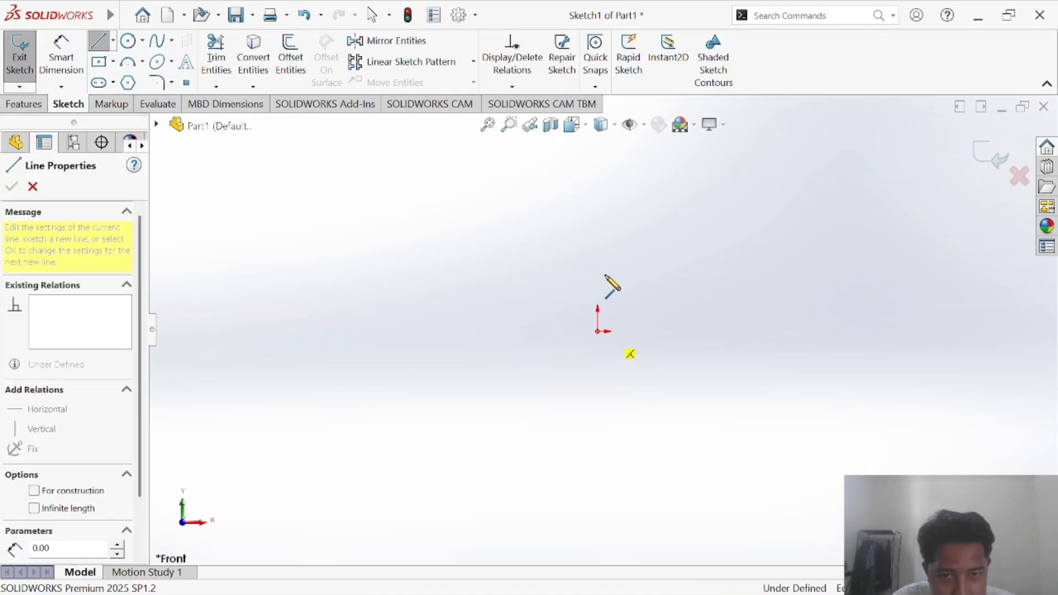
double_click(600, 253)
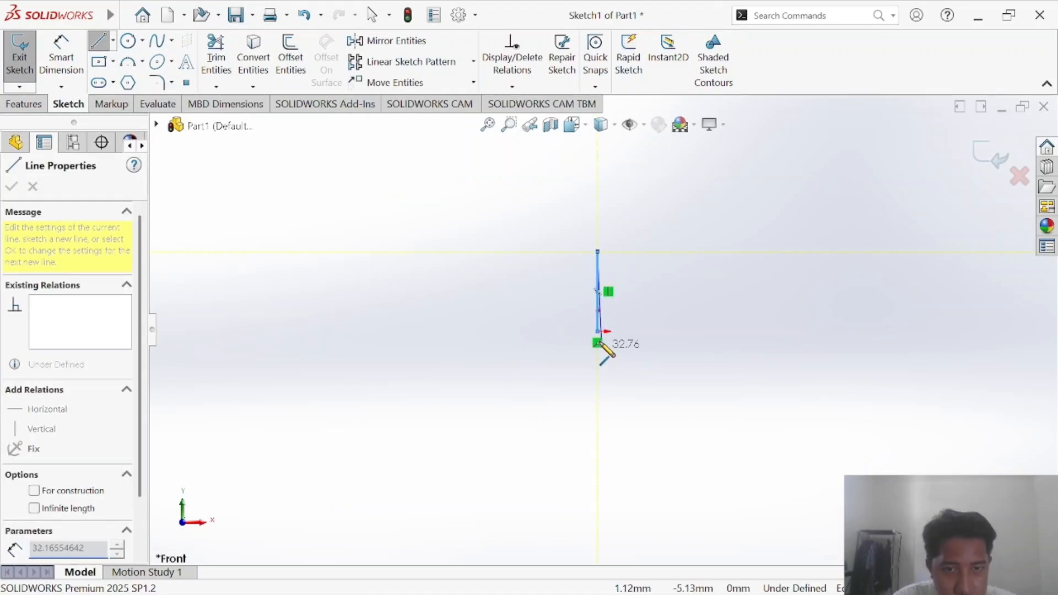
key("Escape")
Sketch a horizontal base line about 36 mm long, running right from the origin, following the profile view in the PDF
right_click_drag(442, 273, 441, 248)
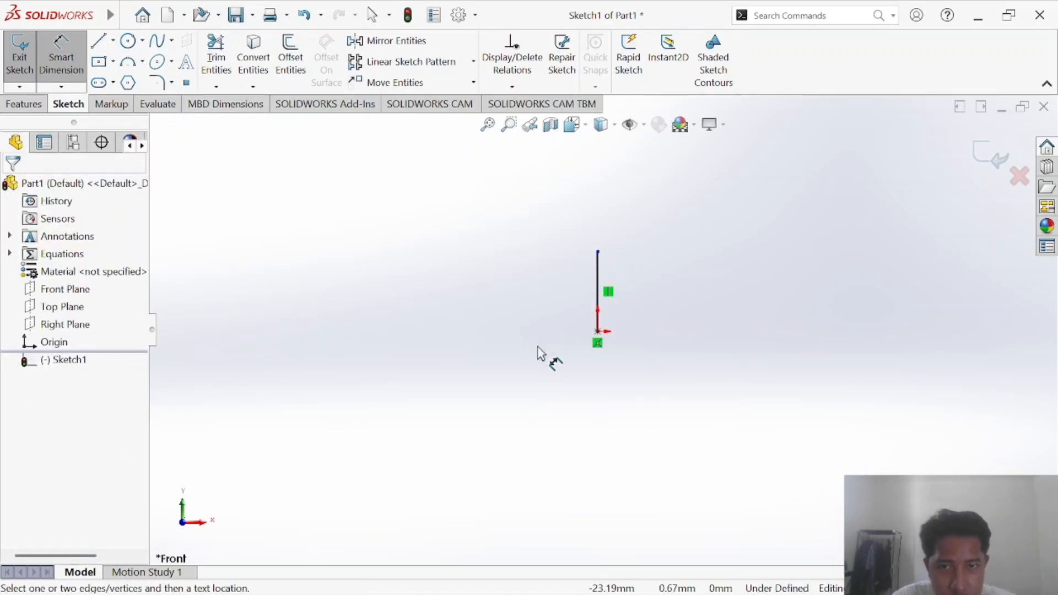
right_click_drag(519, 336, 456, 322)
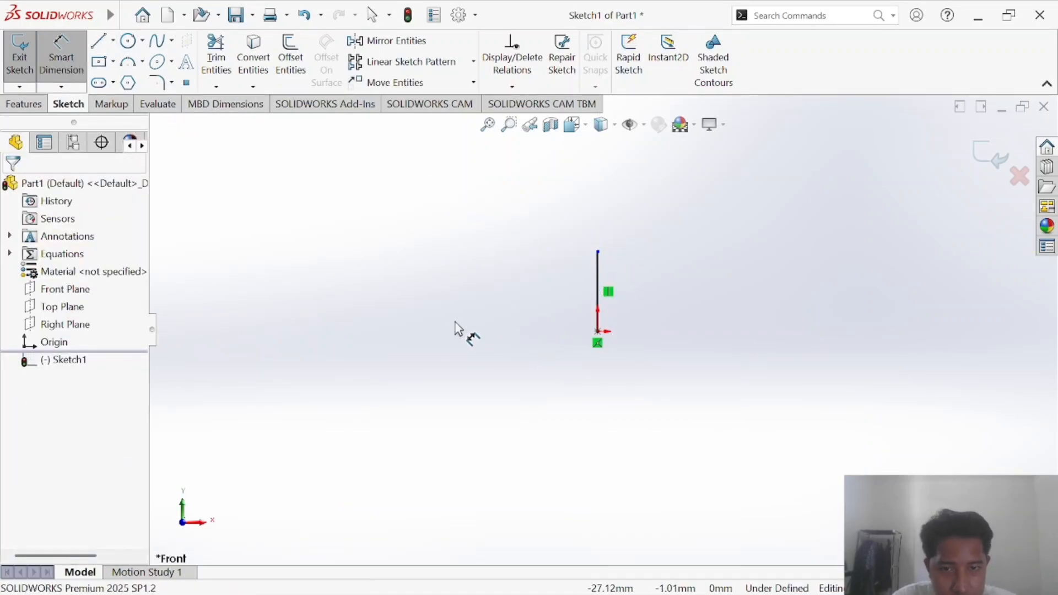
left_click(598, 332)
left_click(716, 331)
key("alt+Tab")
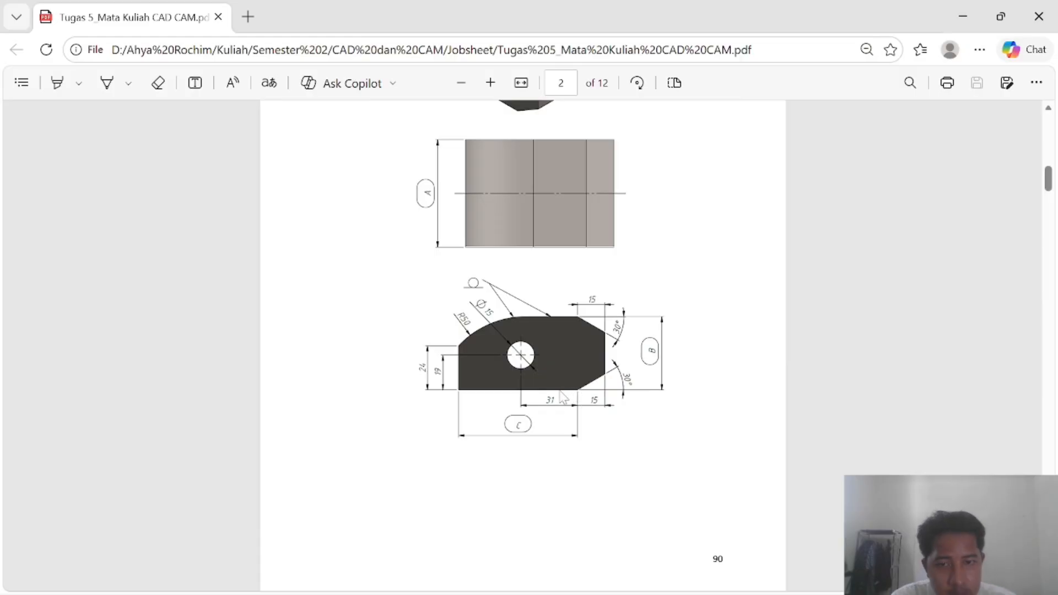
key("alt+Tab")
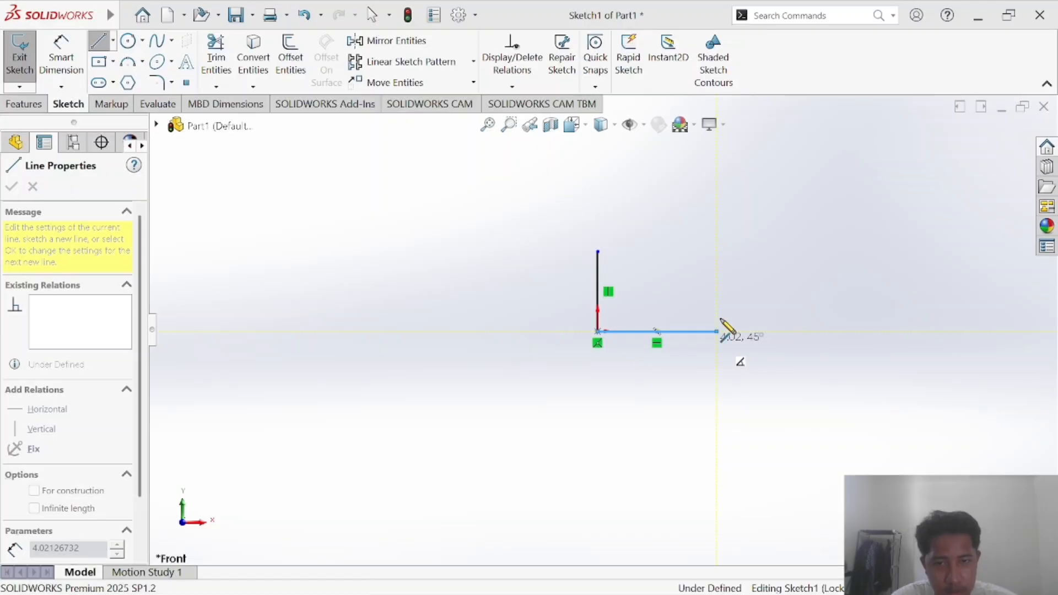
Dimension the vertical line at the origin to 24 mm
right_click_drag(462, 345, 463, 300)
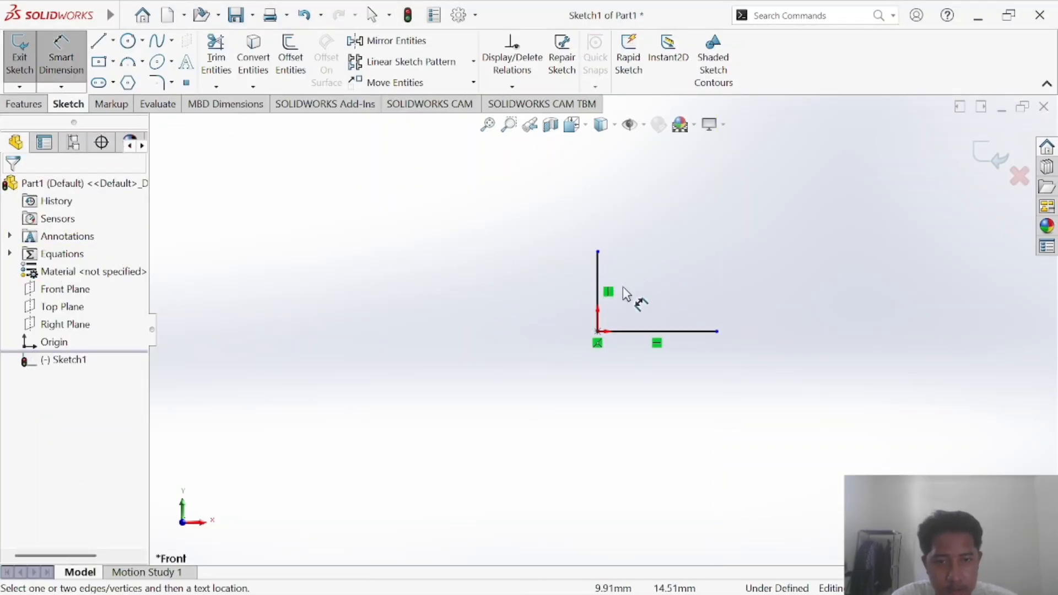
left_click(600, 300)
left_click(493, 299)
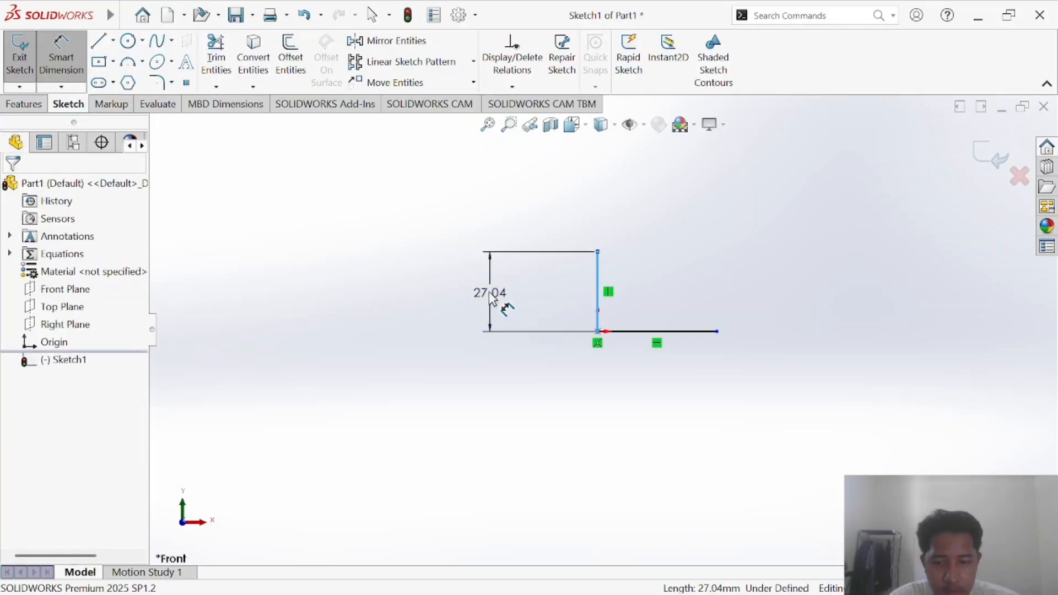
type("24")
key("Return")
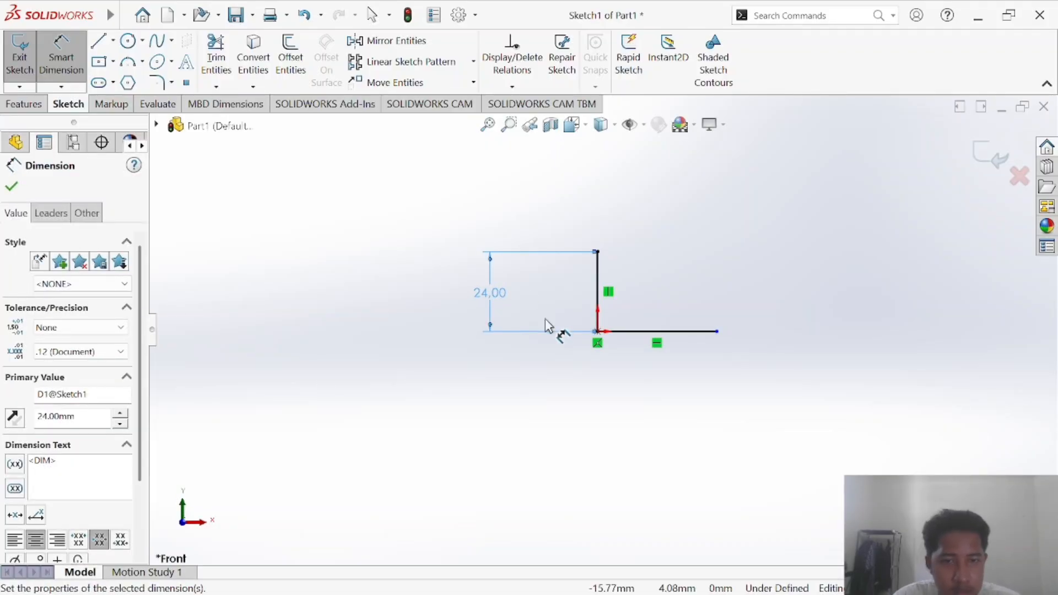
Dimension the horizontal base line's length with global variable C
left_click(642, 332)
left_click(657, 417)
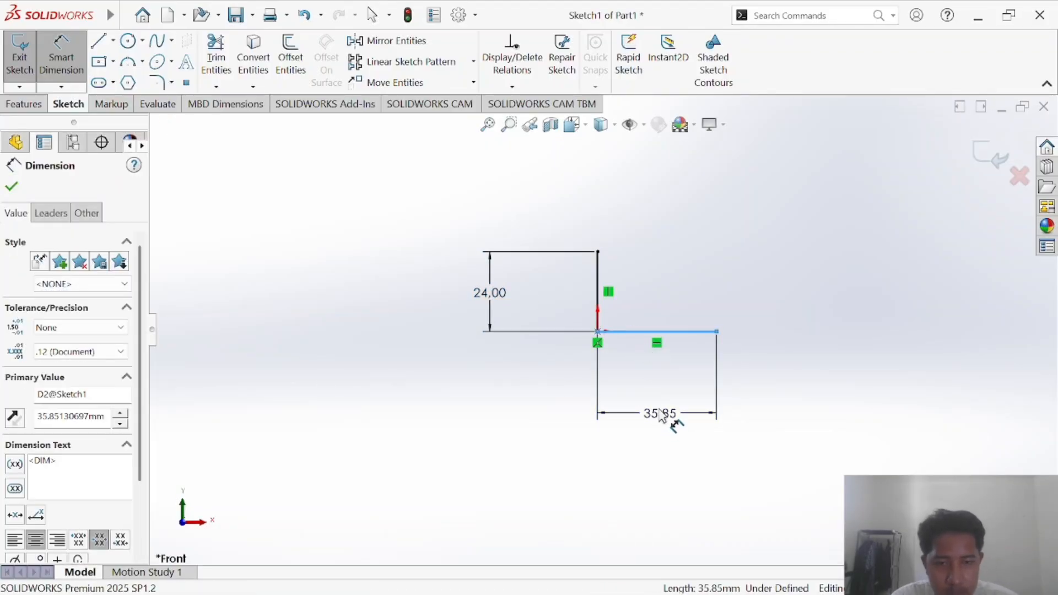
type("c")
key("Down")
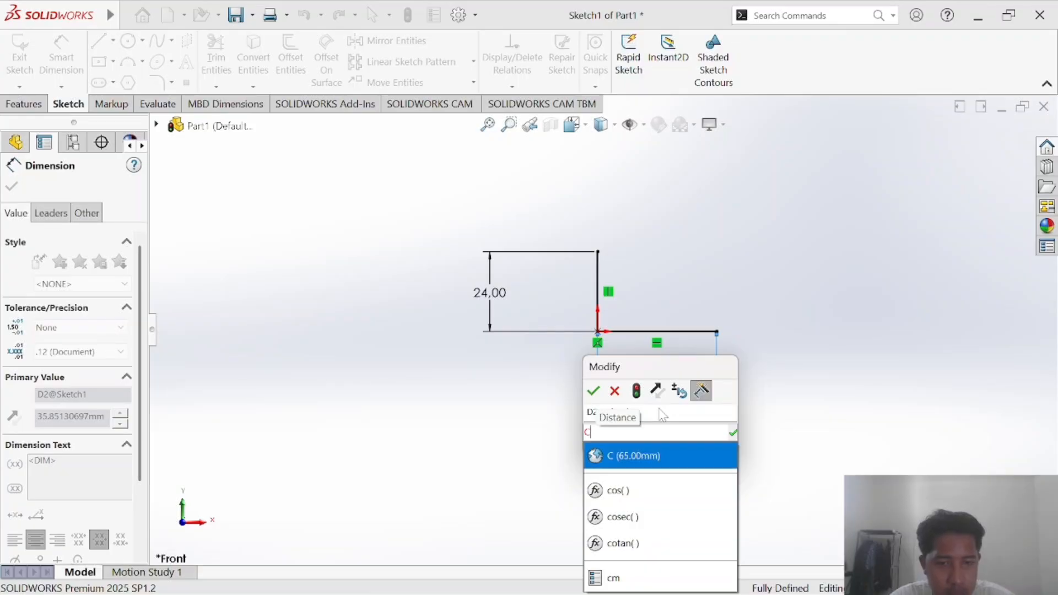
key("Return")
key("Return")
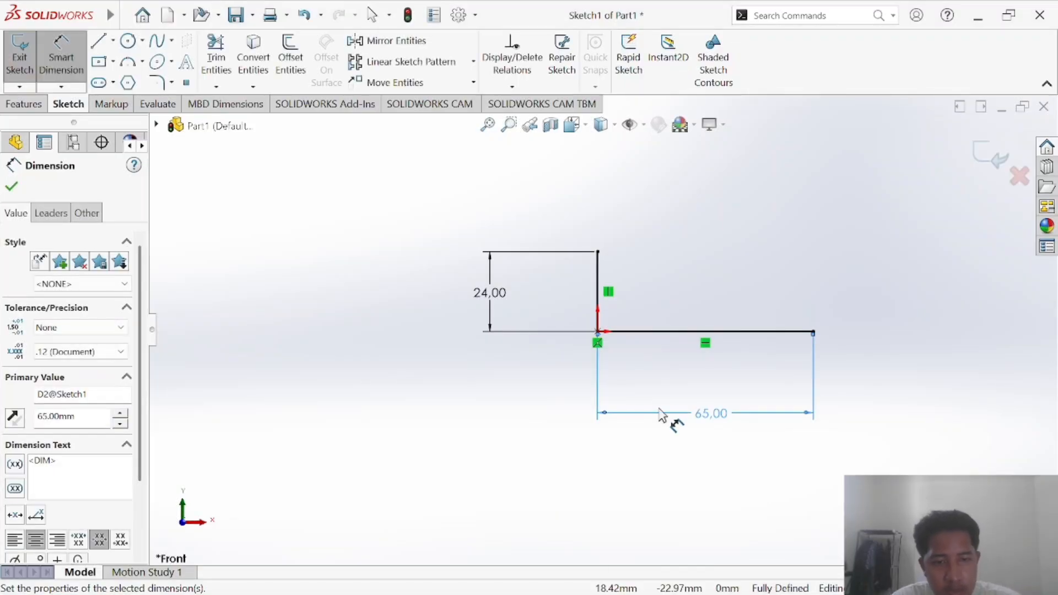
Sketch a slanted line about 19 mm long up and right from the base line's free end, continued by a vertical line upward
key("alt+Tab")
key("alt+Tab")
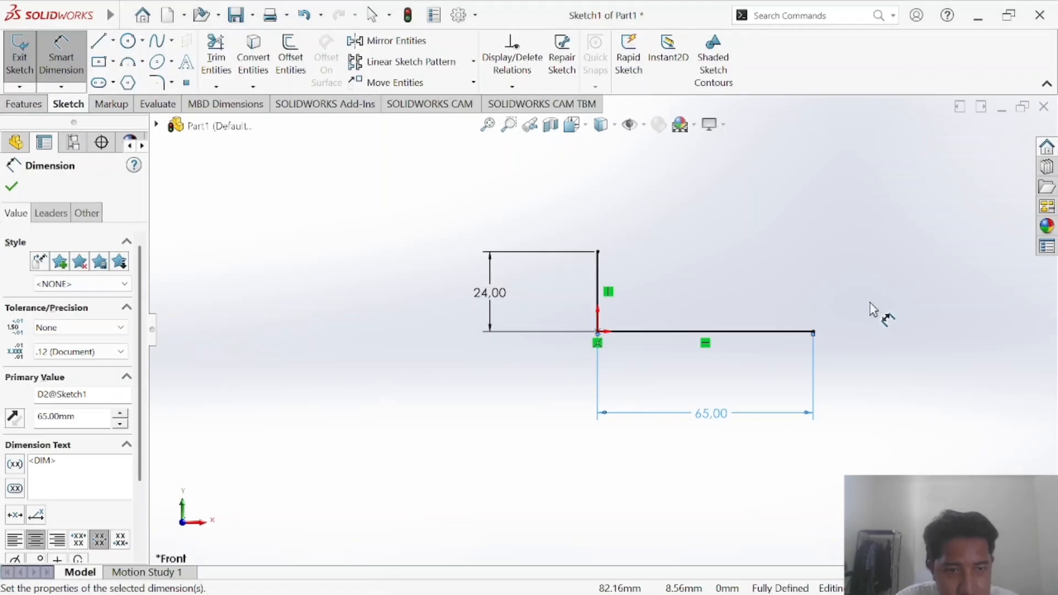
left_click(766, 302)
right_click_drag(722, 357, 693, 274)
right_click_drag(861, 267, 698, 277)
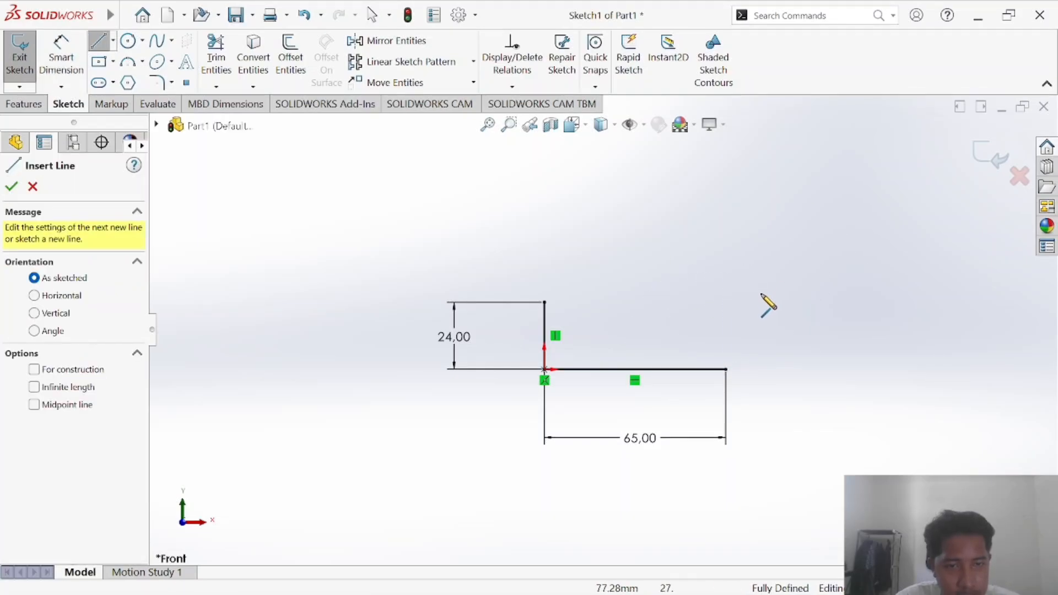
key("alt+Tab")
key("alt+Tab")
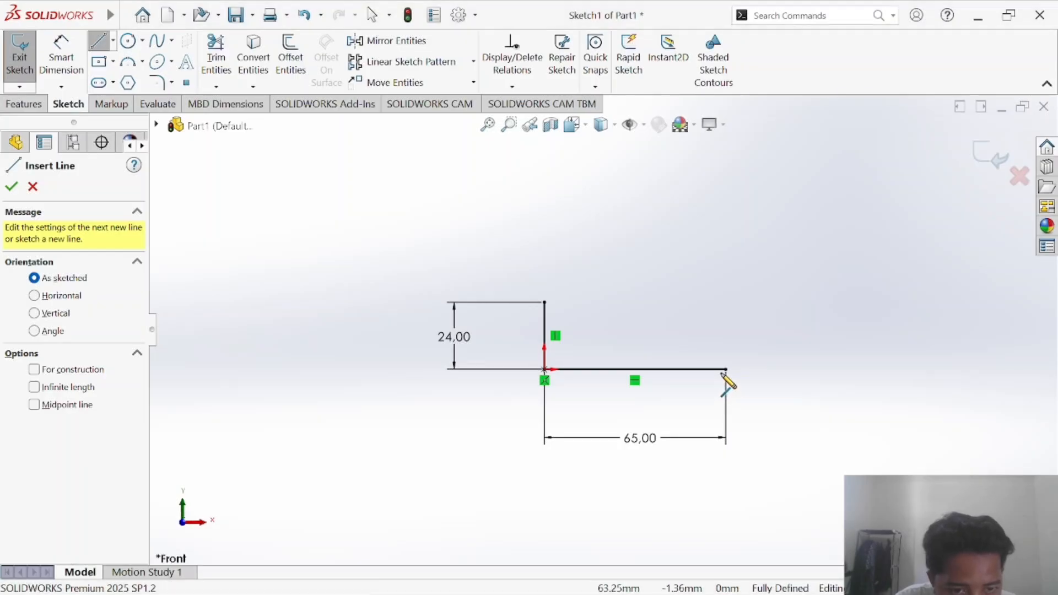
left_click(727, 369)
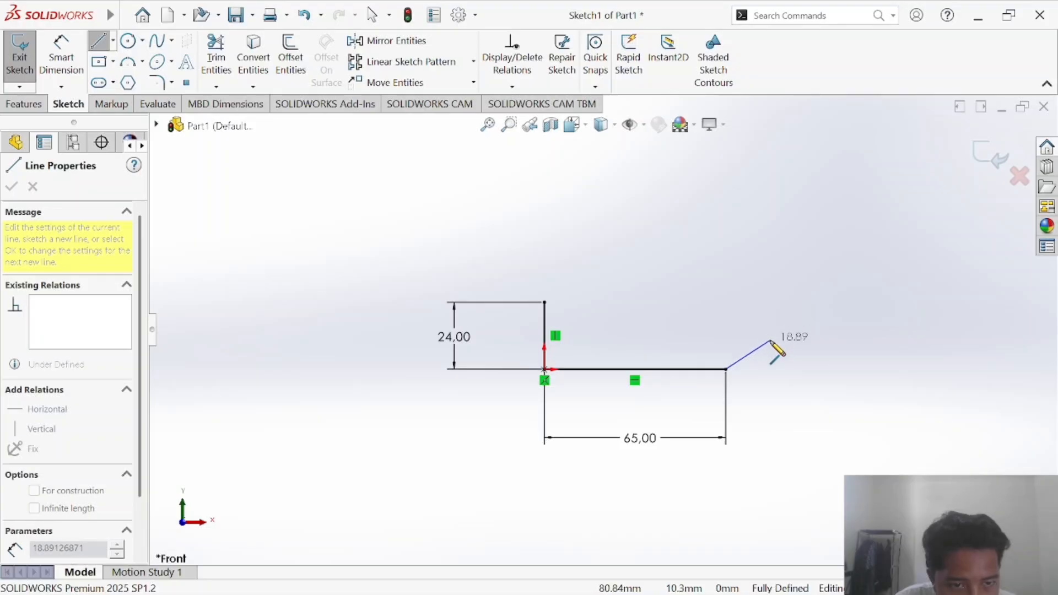
key("alt+Tab")
key("alt+Tab")
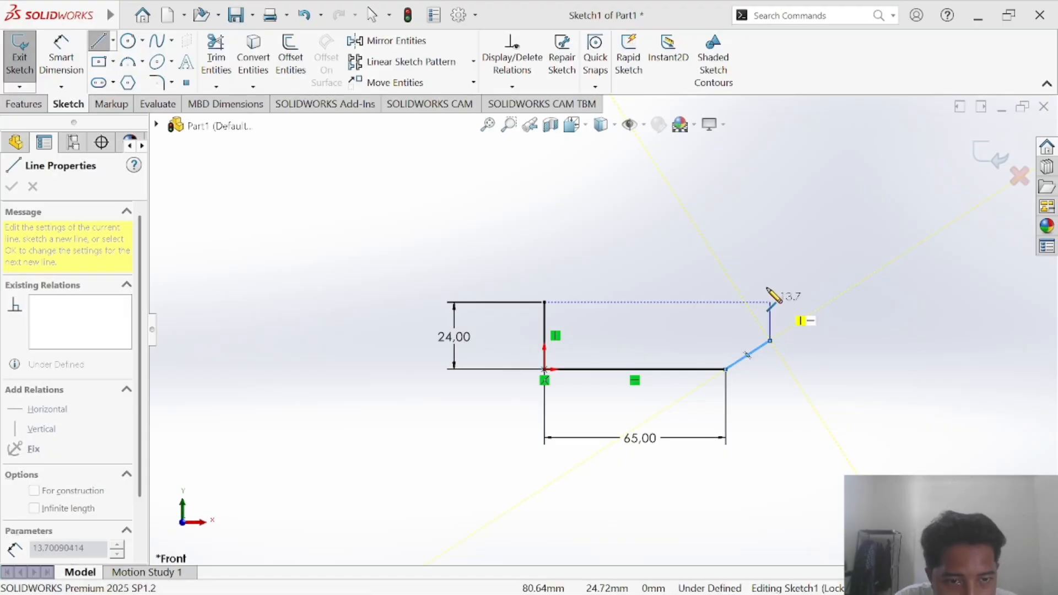
left_click(770, 341)
left_click(770, 273)
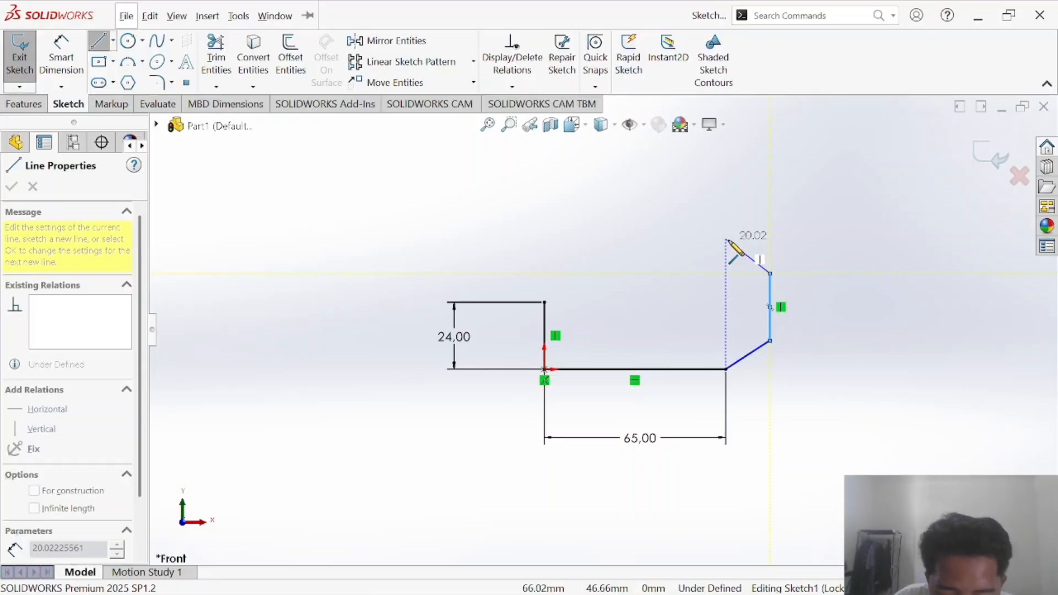
Continue the profile with a slanted line ending about 45 mm above the base line's free end, and a horizontal top line running left
key("alt+Tab")
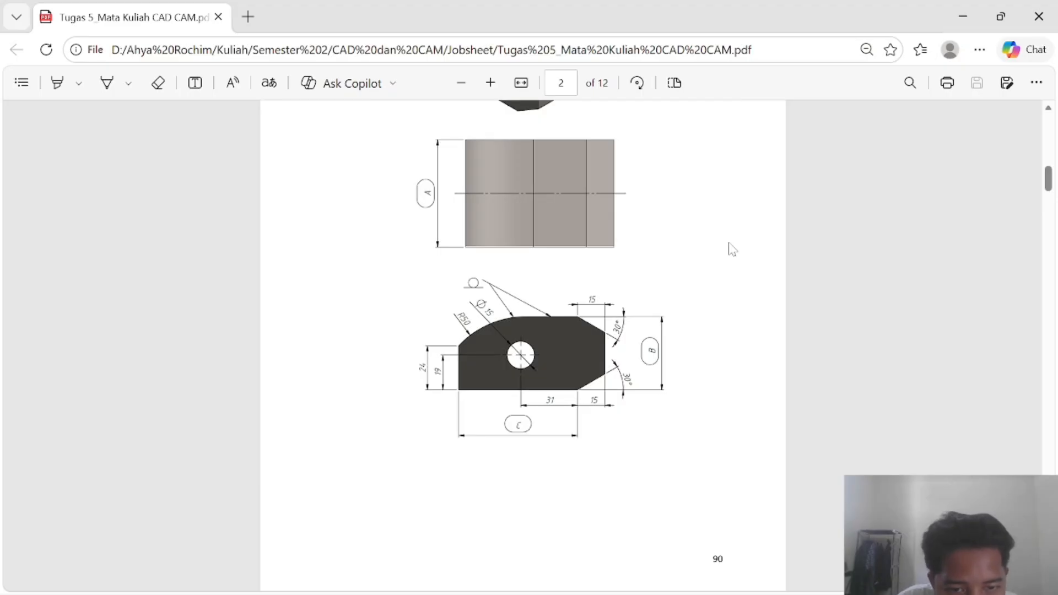
key("alt+Tab")
left_click(725, 242)
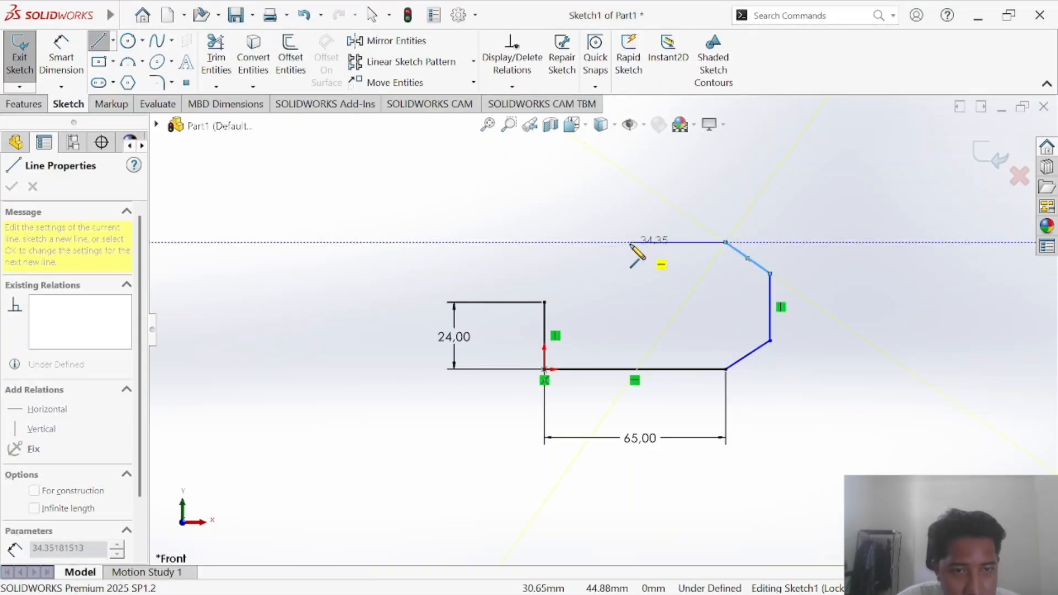
key("alt+Tab")
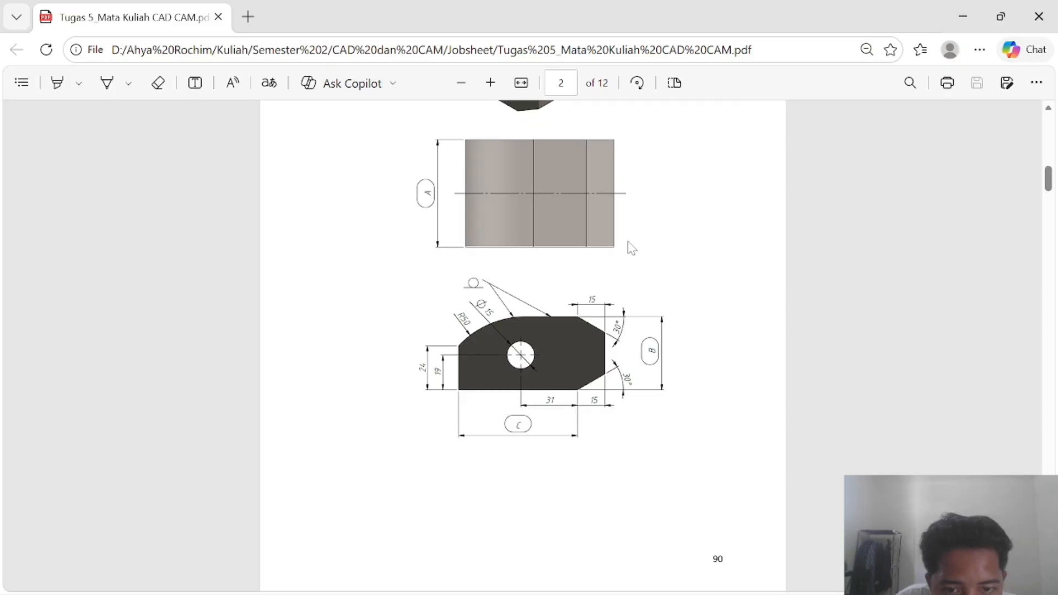
key("alt+Tab")
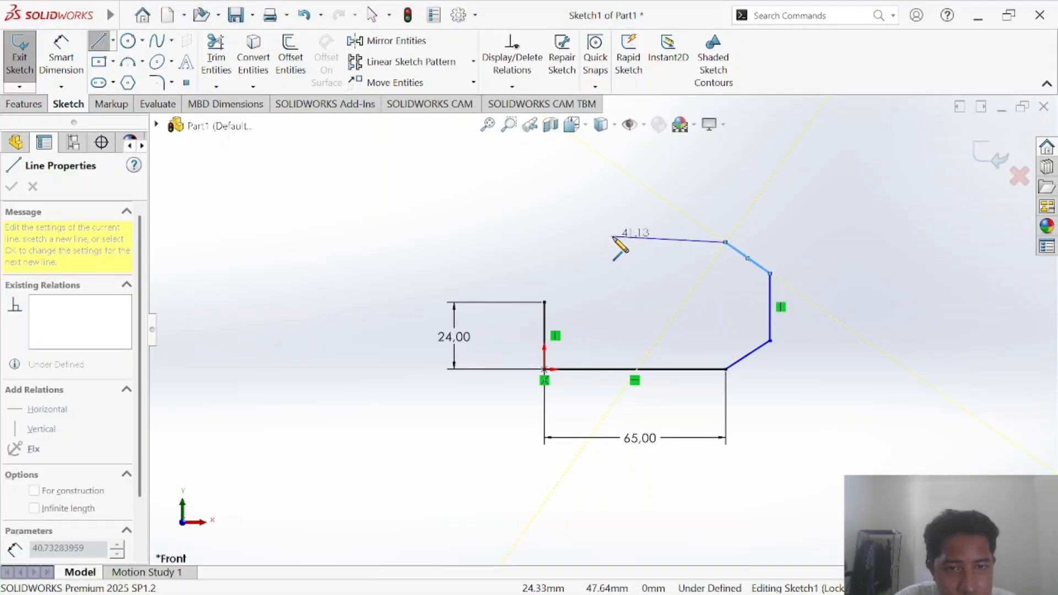
left_click(607, 242)
key("Escape")
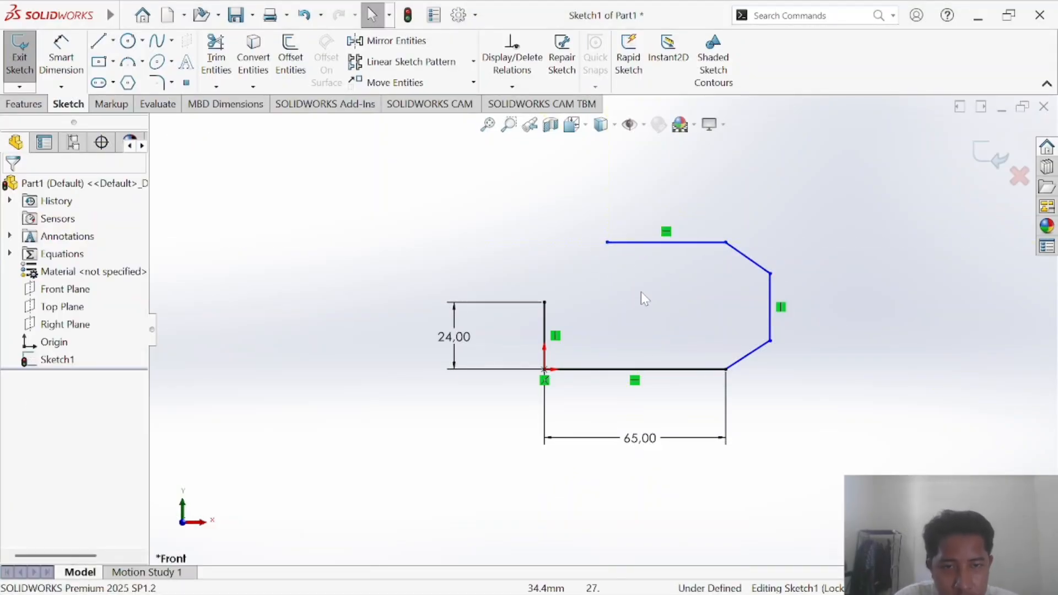
Dimension the height between the profile's lower and upper slant corners with global variable B, checking against the PDF drawing
right_click_drag(698, 298, 660, 255)
key("alt+Tab")
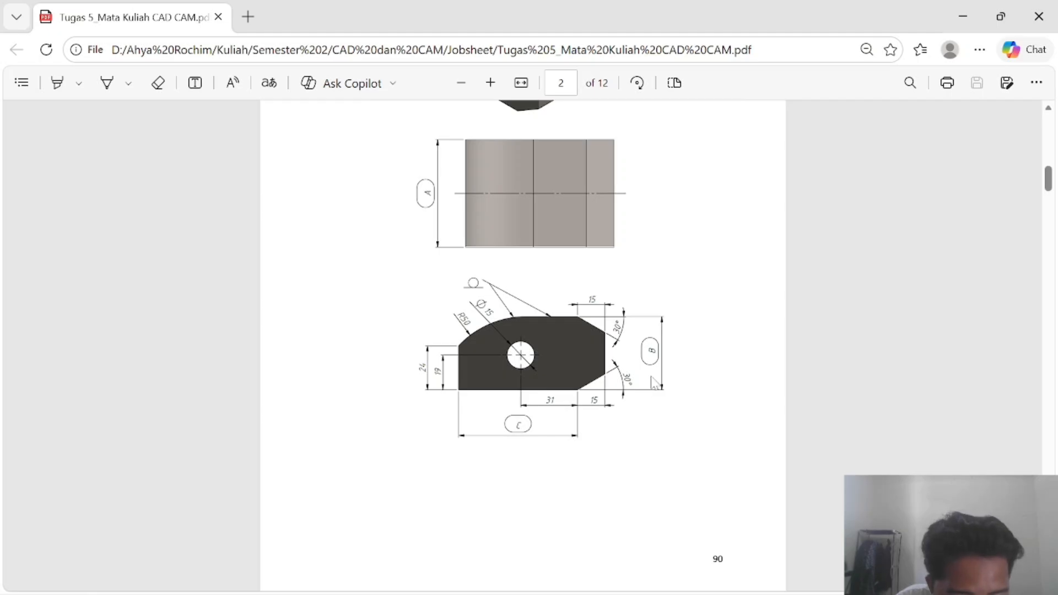
key("alt+Tab")
left_click(726, 370)
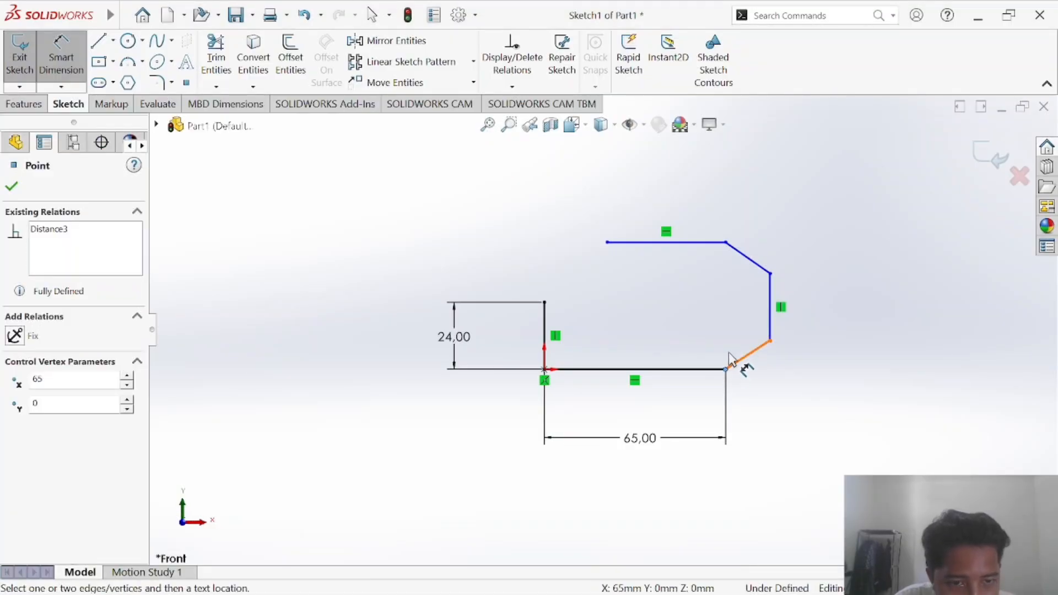
left_click(726, 244)
left_click(875, 317)
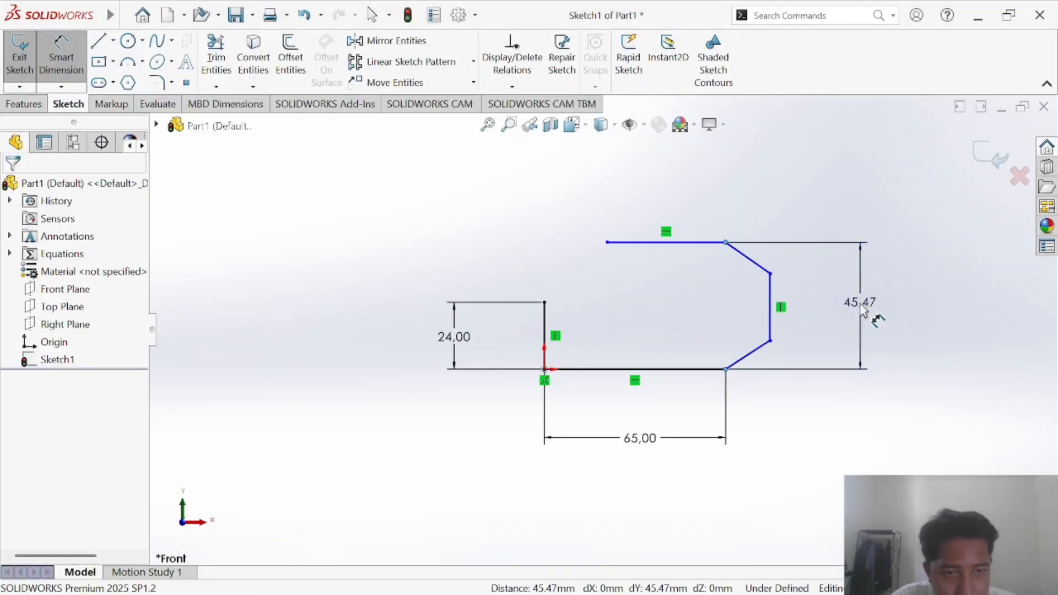
type("40")
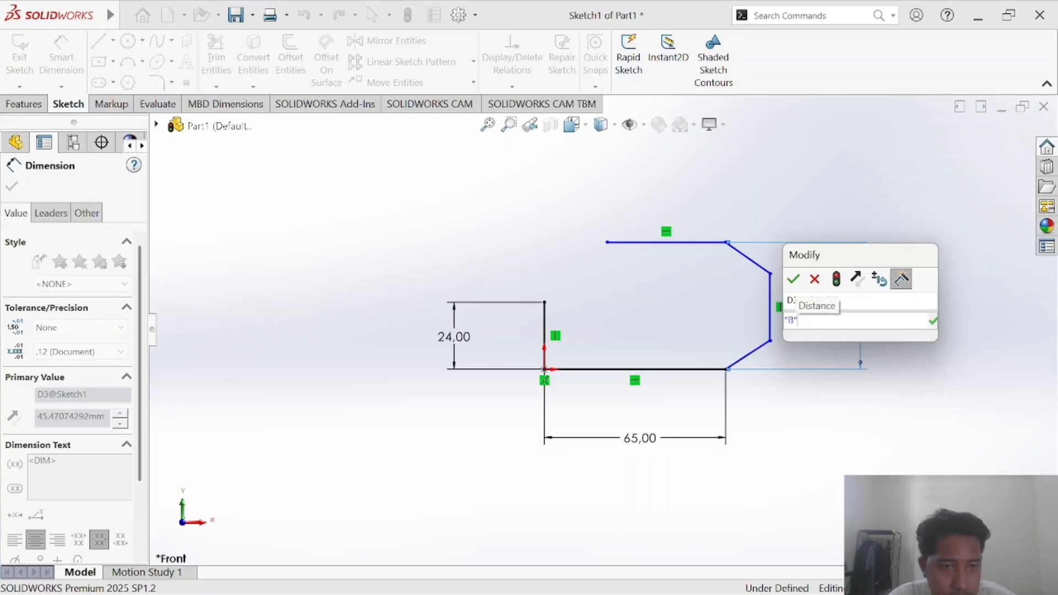
key("Return")
key("alt+Tab")
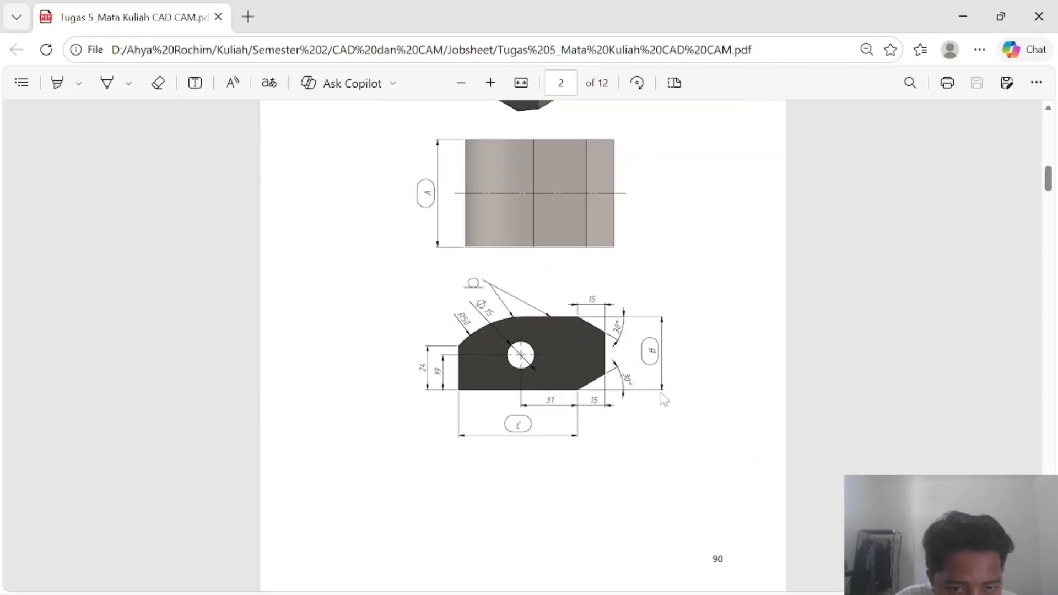
Back in SOLIDWORKS, dimension the angle between the horizontal top line and the upper slanted line as 30°
key("alt+Tab")
scroll(760, 369, "down", 4)
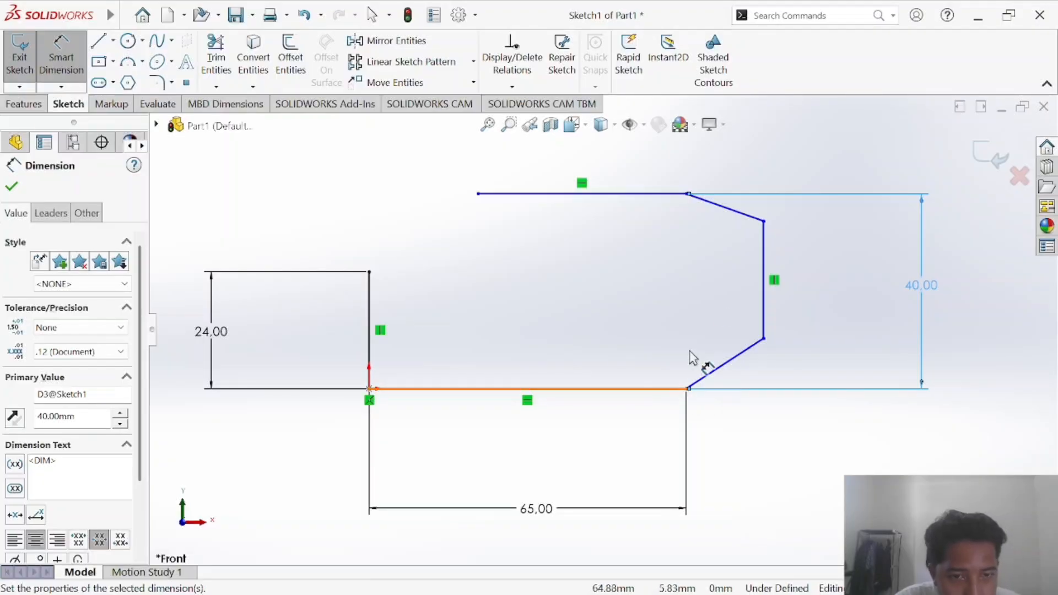
left_click(662, 194)
left_click(723, 207)
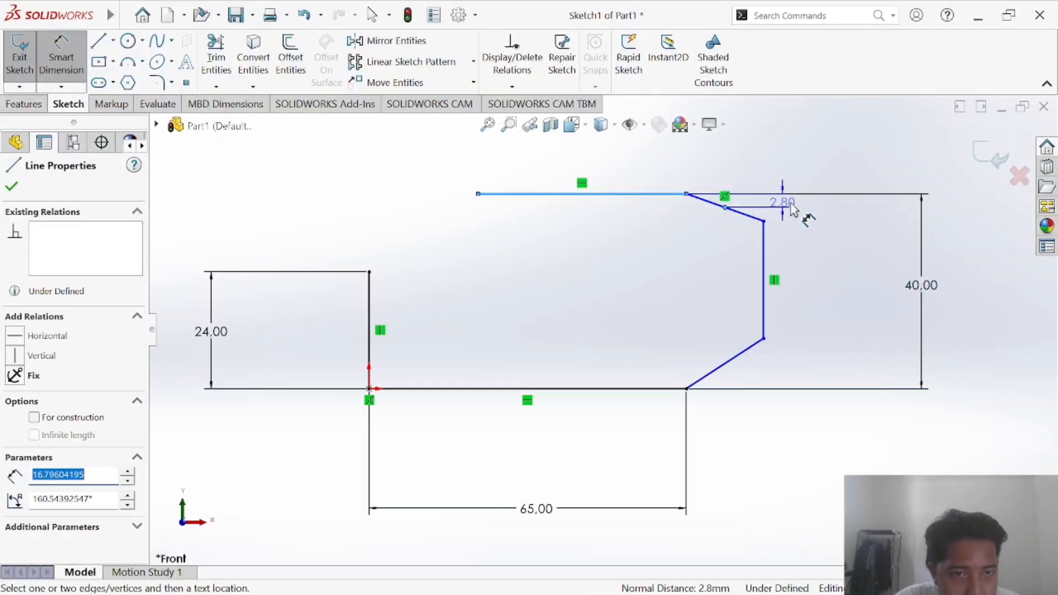
key("Escape")
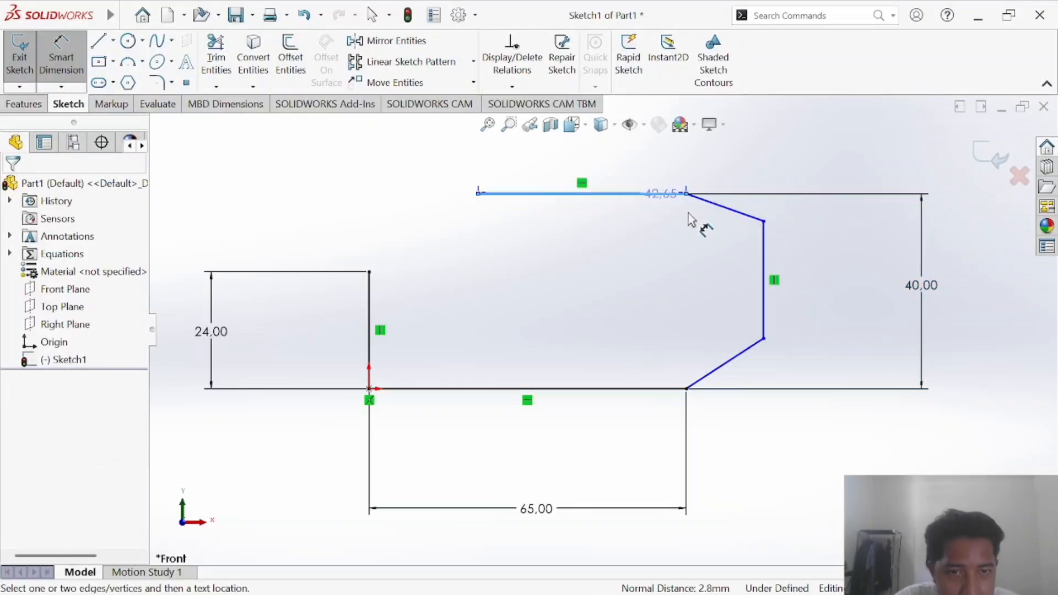
left_click(751, 217)
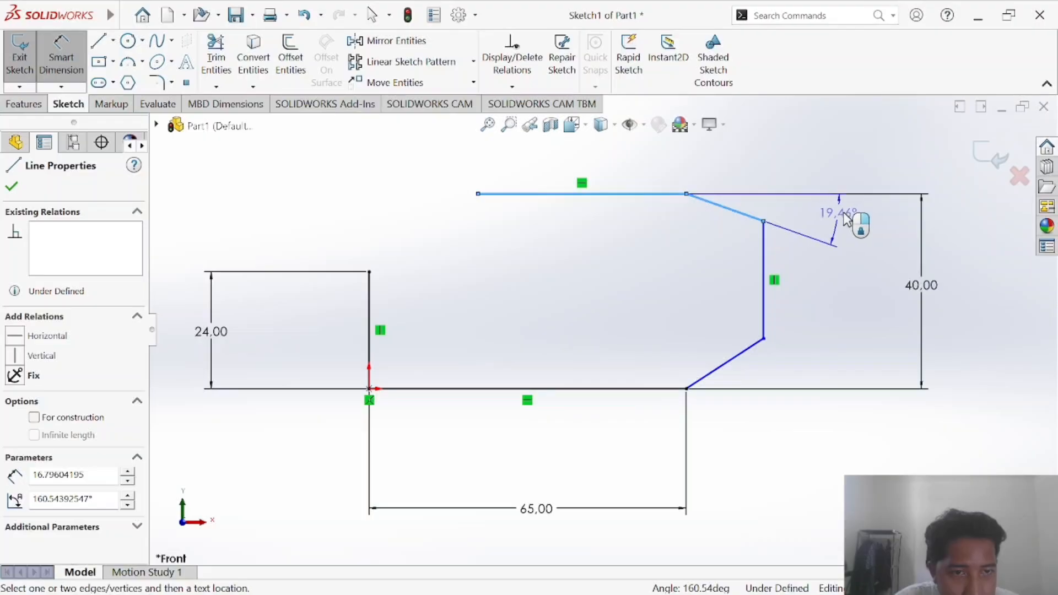
left_click(847, 219)
type("30")
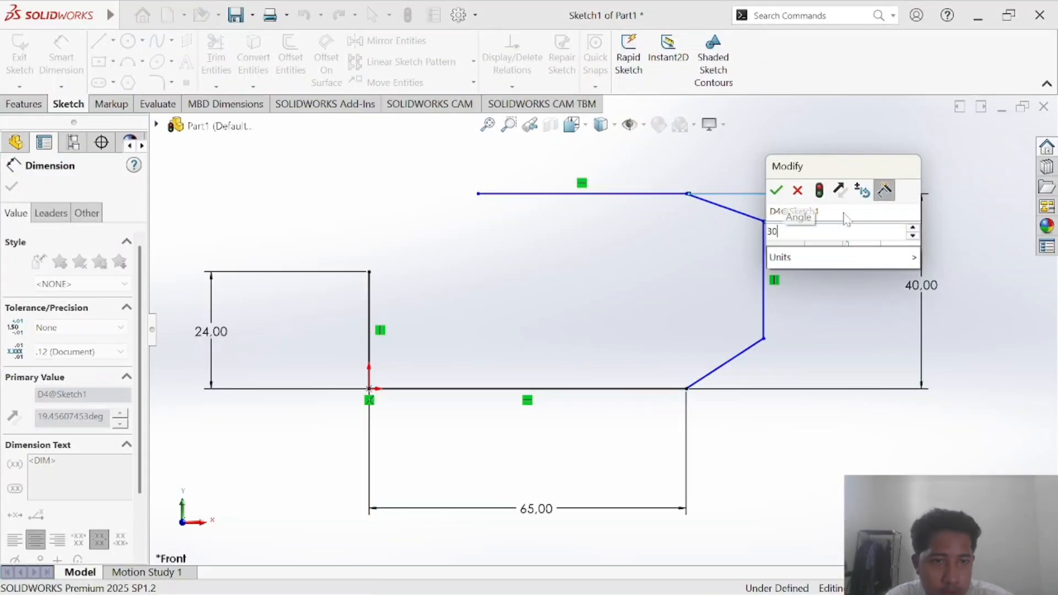
key("Return")
Check the PDF drawing and dimension the angle between the base line and the lower slanted line as 30°
key("alt+Tab")
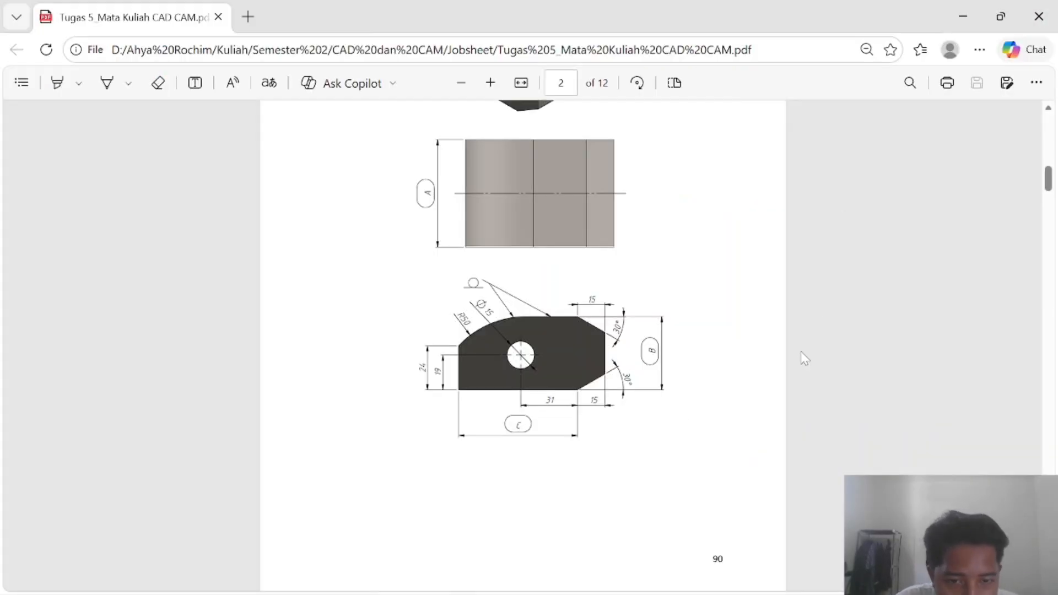
key("alt+Tab")
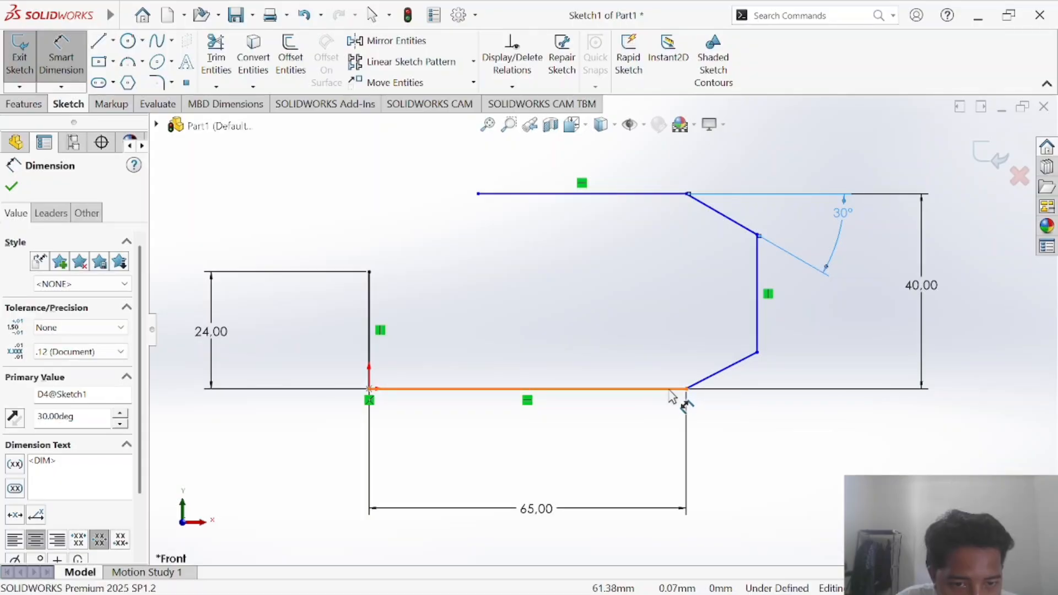
left_click(682, 390)
left_click(733, 368)
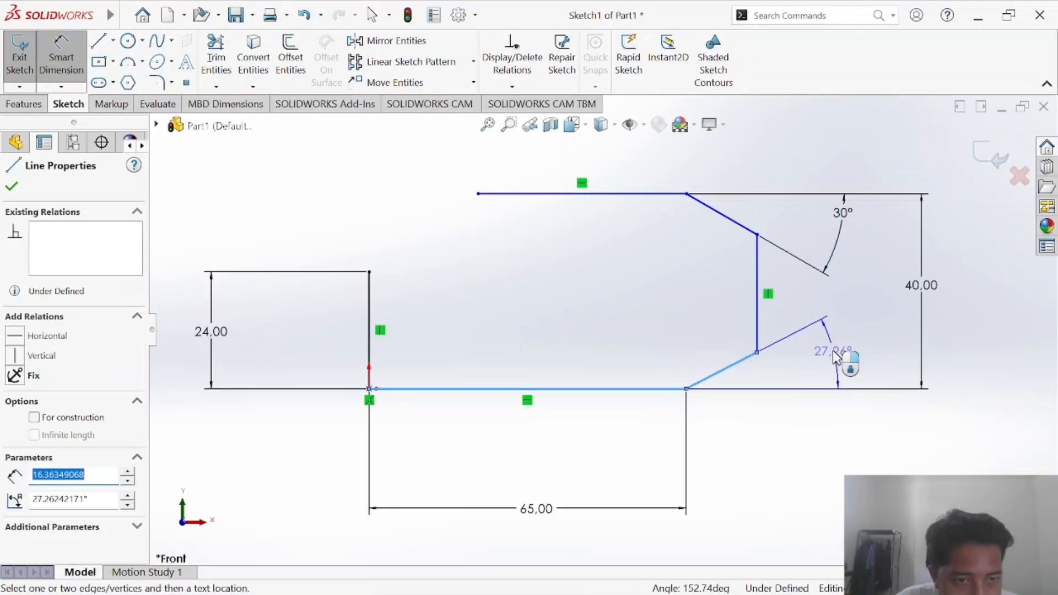
left_click(840, 351)
type("30")
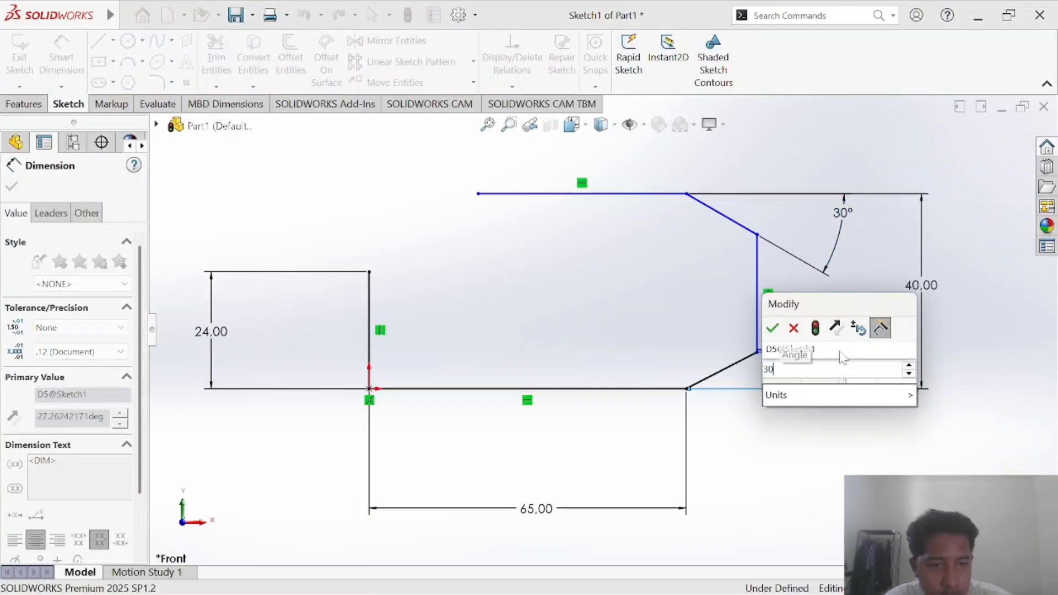
key("Return")
After checking the PDF drawing, dimension the horizontal distance between the lower slanted line's endpoints as 15 mm
key("alt+Tab")
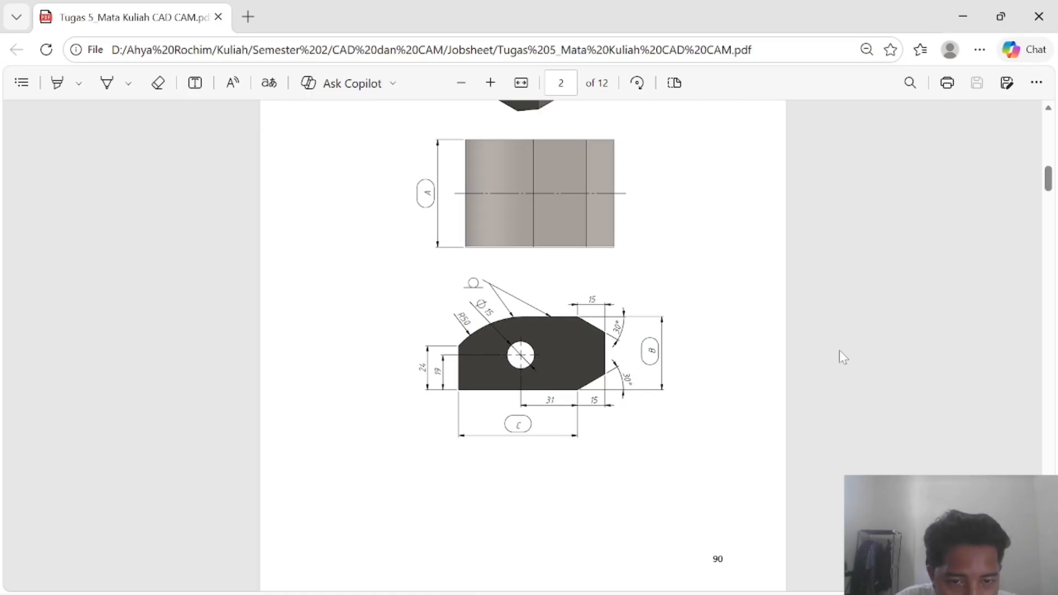
key("alt+Tab")
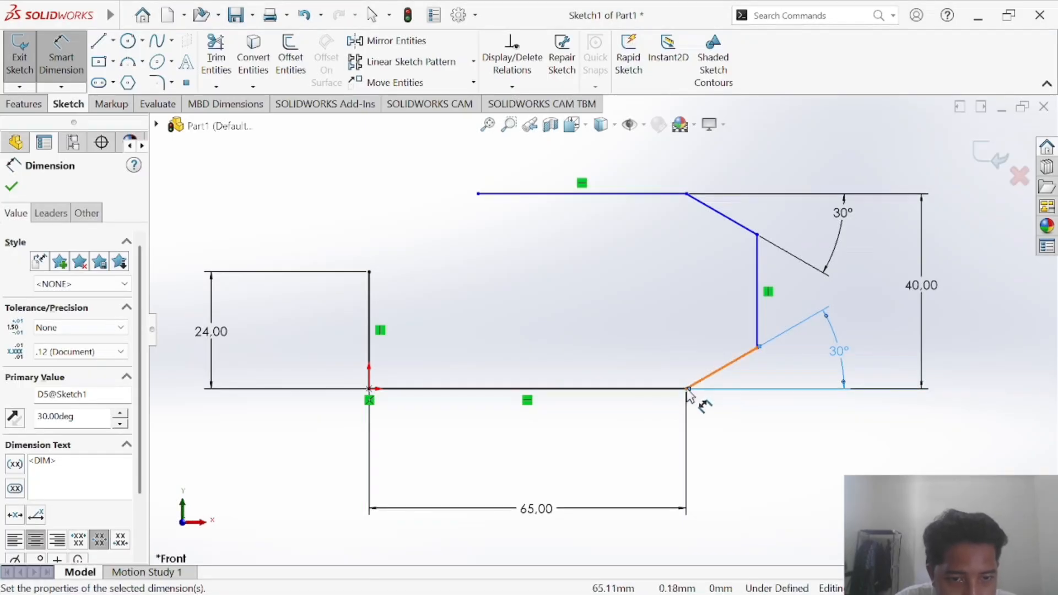
left_click(687, 390)
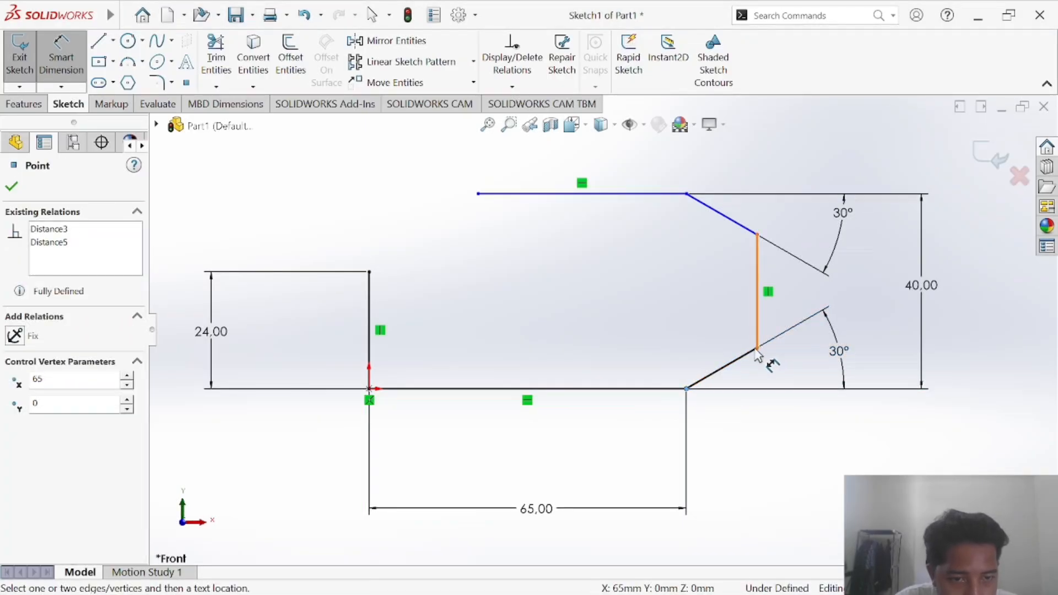
left_click(758, 350)
left_click(725, 486)
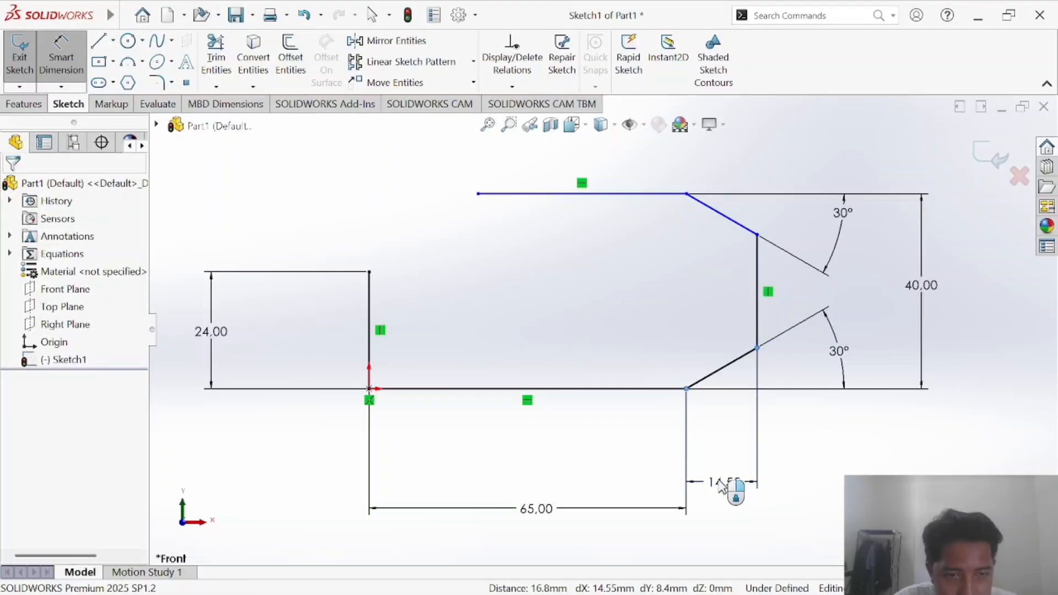
type("15")
key("Return")
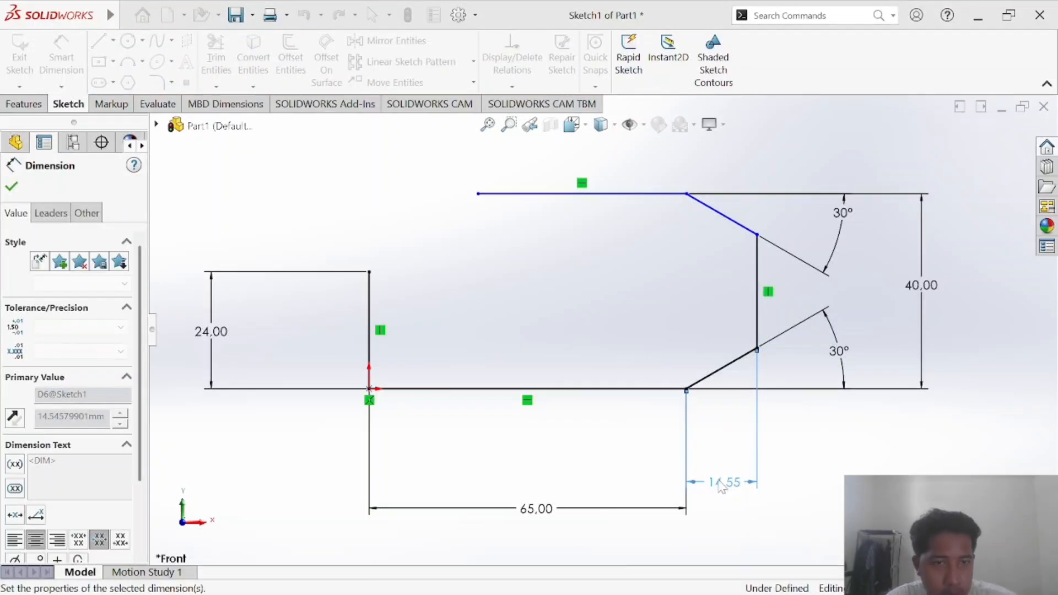
Check the PDF drawing and add a 15 mm horizontal dimension between the upper slanted line's endpoints
key("alt+Tab")
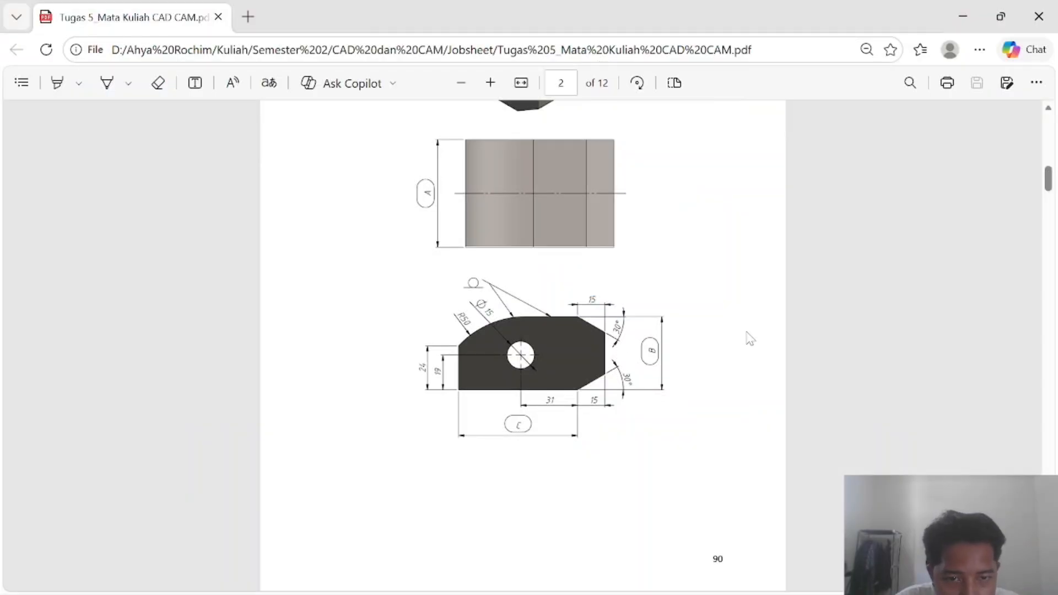
key("alt+Tab")
left_click(687, 194)
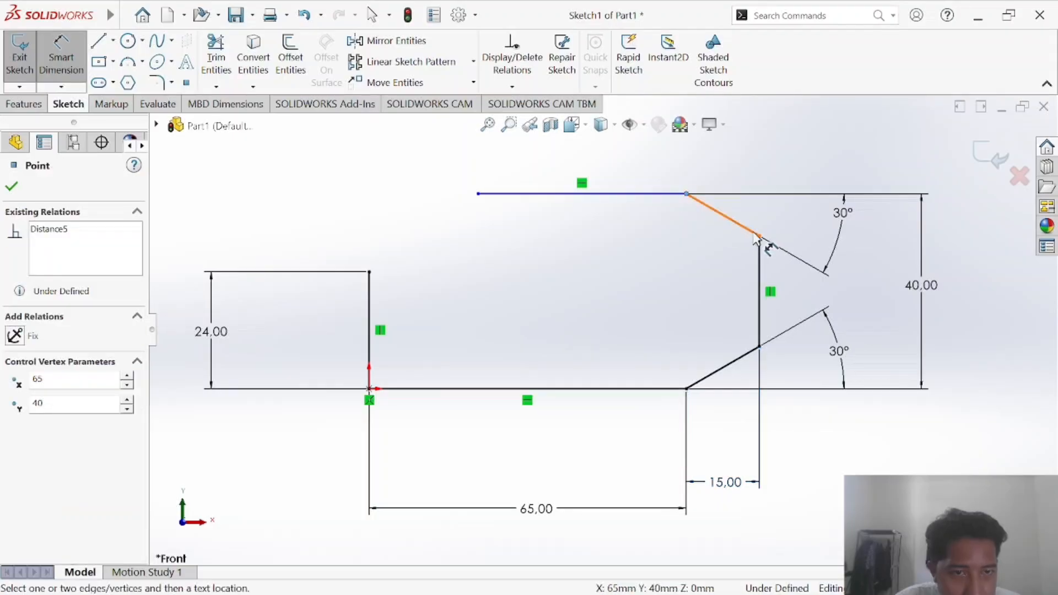
left_click(759, 236)
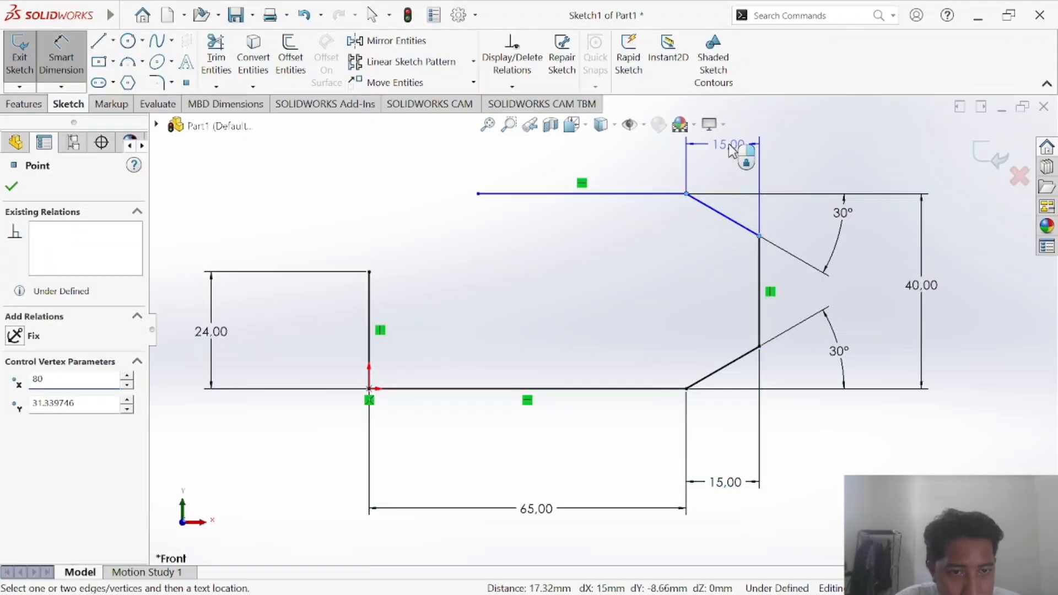
left_click(739, 154)
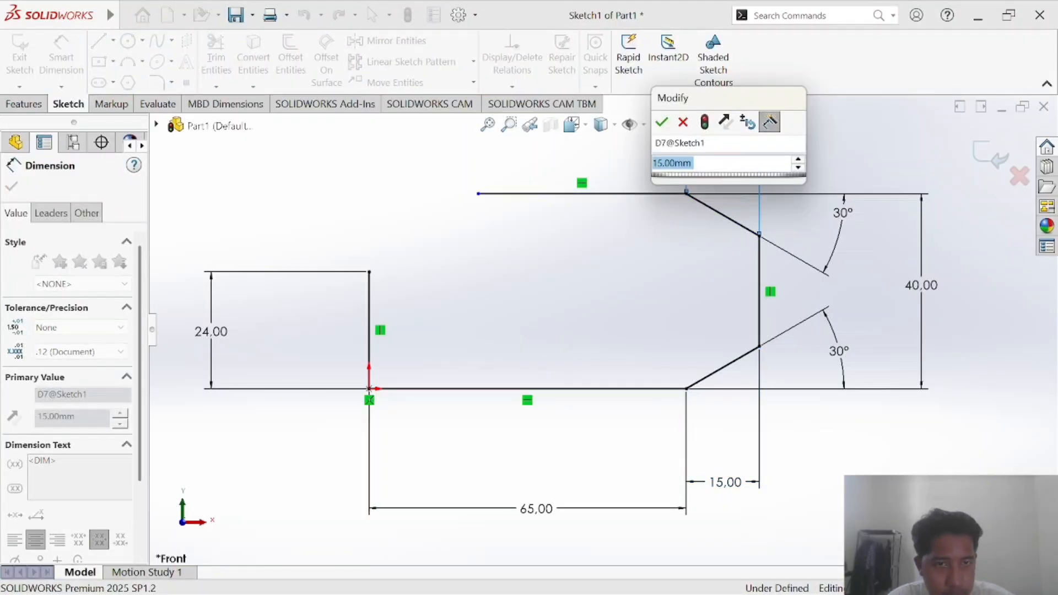
key("Return")
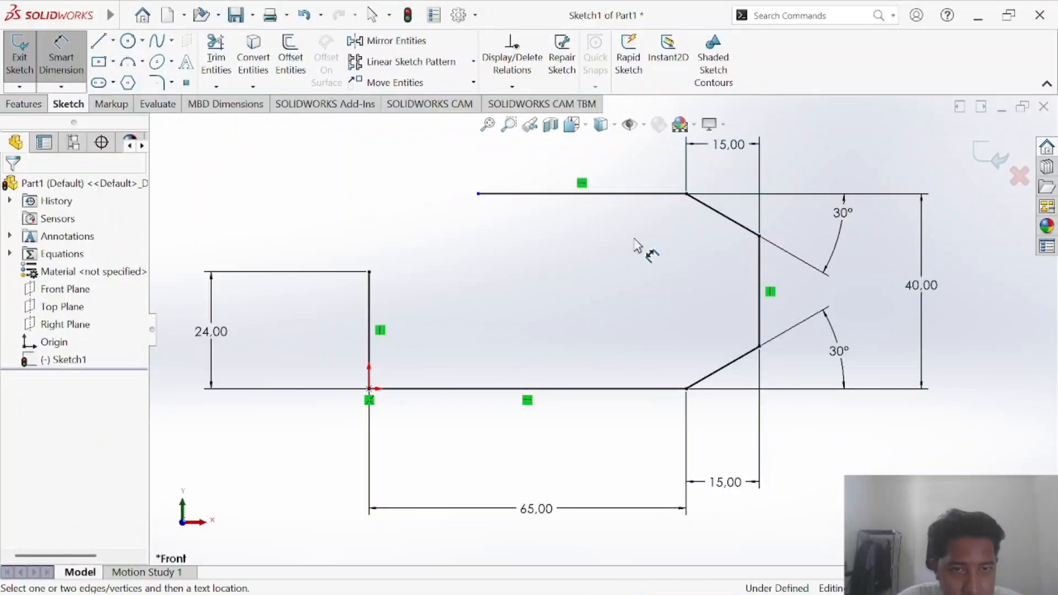
key("alt+Tab")
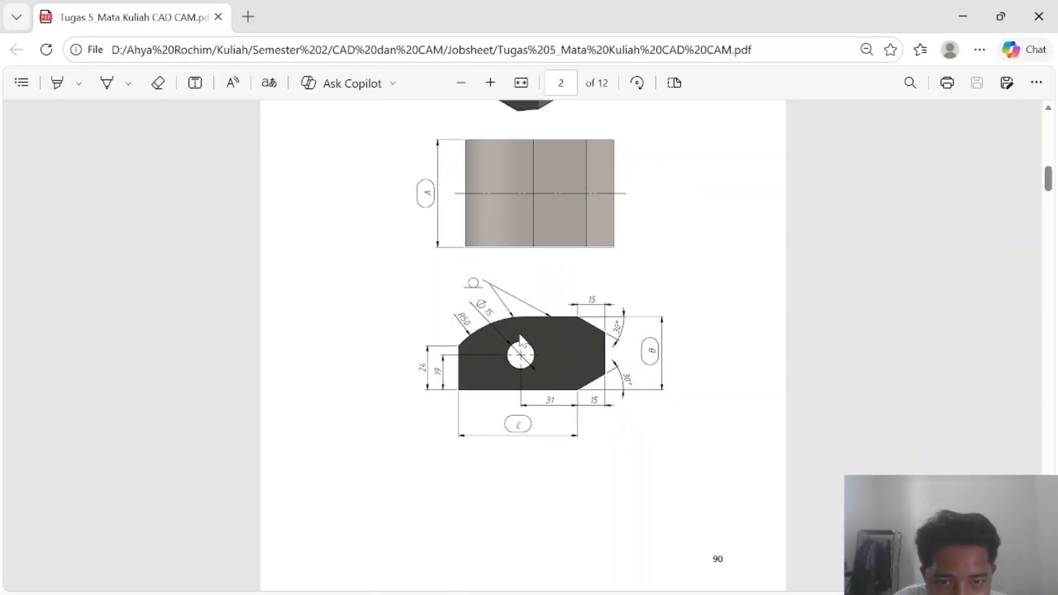
key("alt+Tab")
left_click(128, 61)
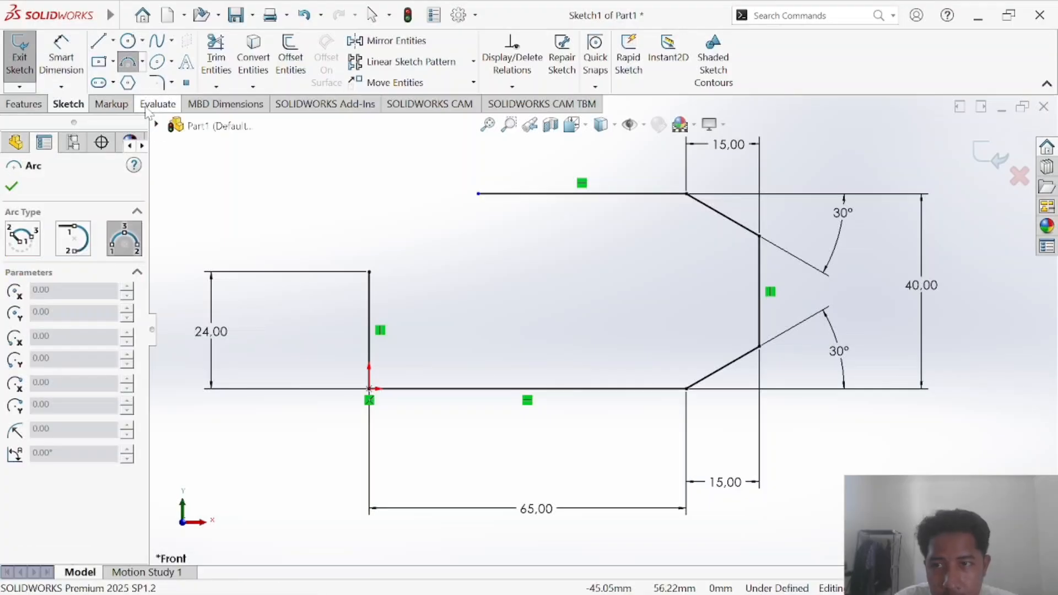
left_click(143, 61)
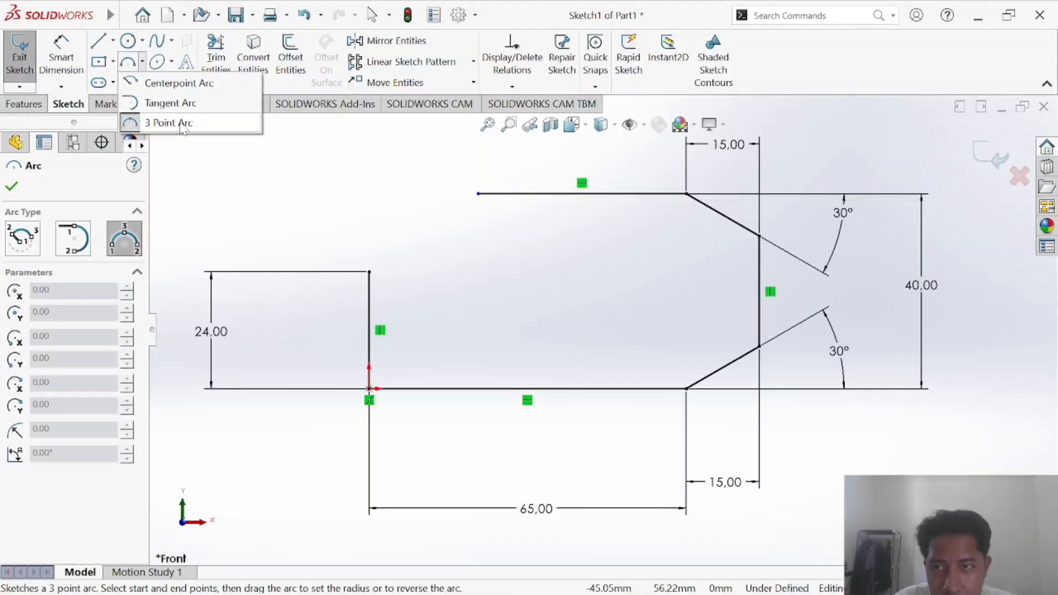
key("Escape")
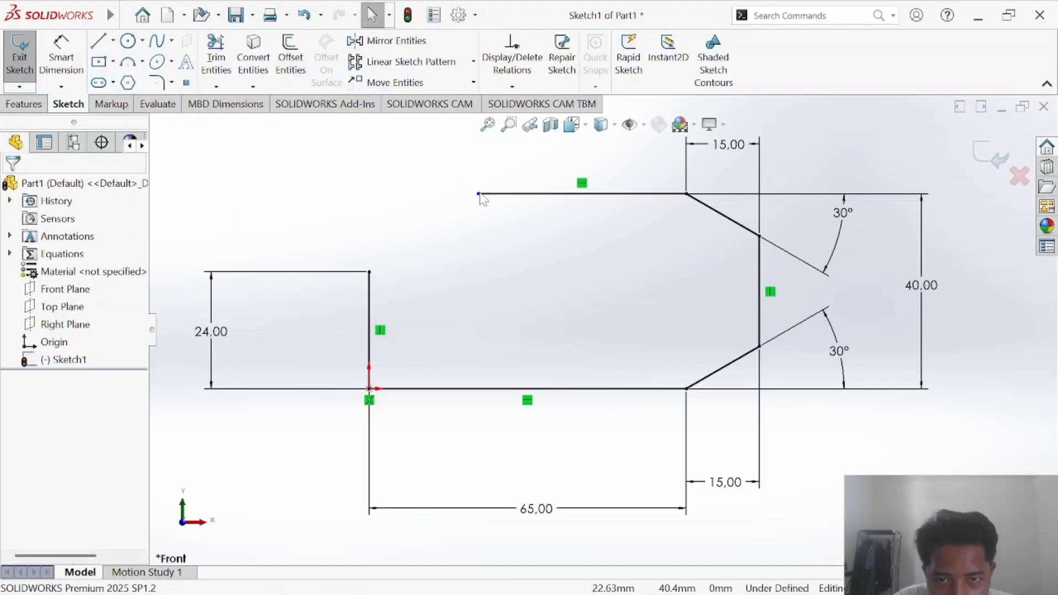
left_click(479, 194)
left_click(369, 272)
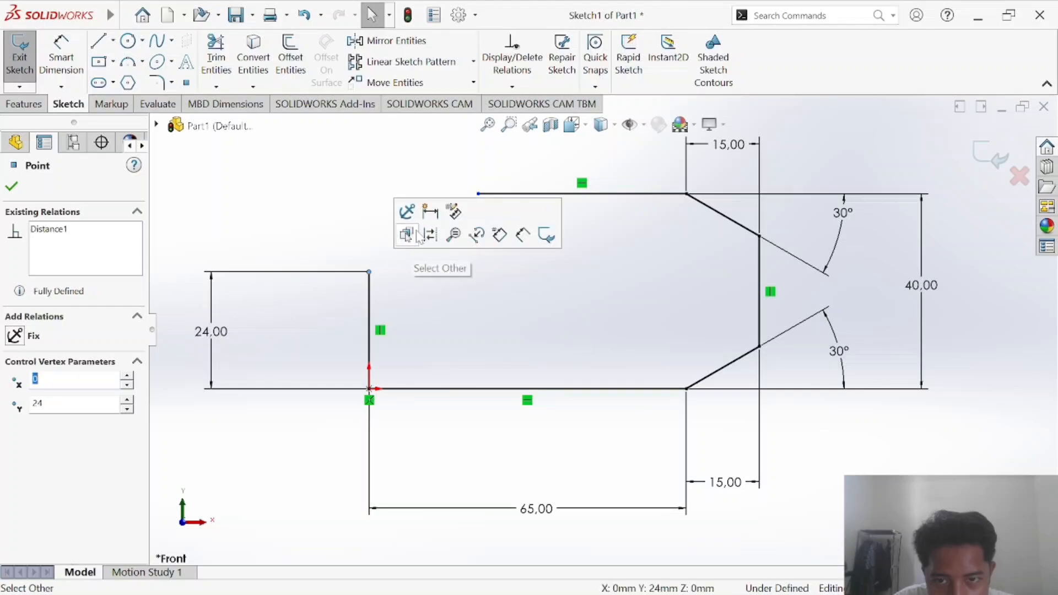
Close the profile with a 3 Point Arc of about 25 mm radius from the top line's free end to the 24 mm vertical line's upper end
left_click(127, 61)
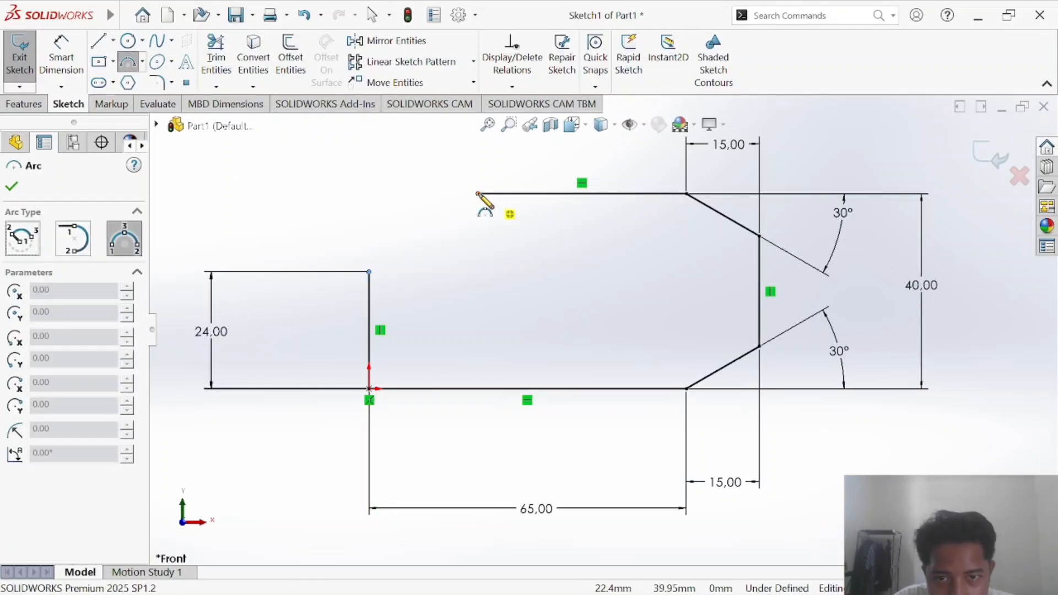
left_click(479, 194)
left_click(369, 272)
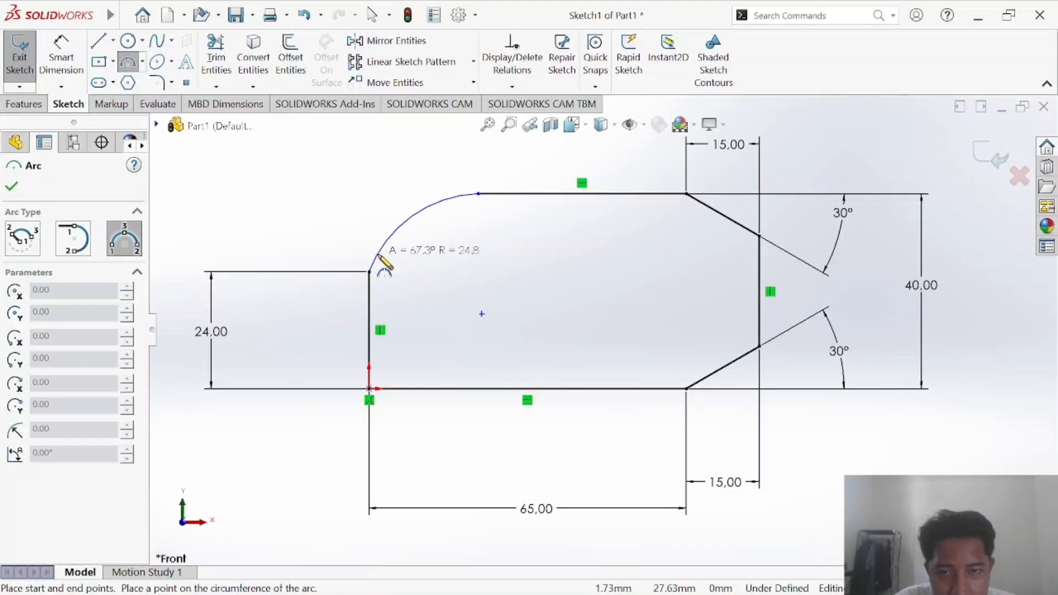
left_click(380, 259)
key("Escape")
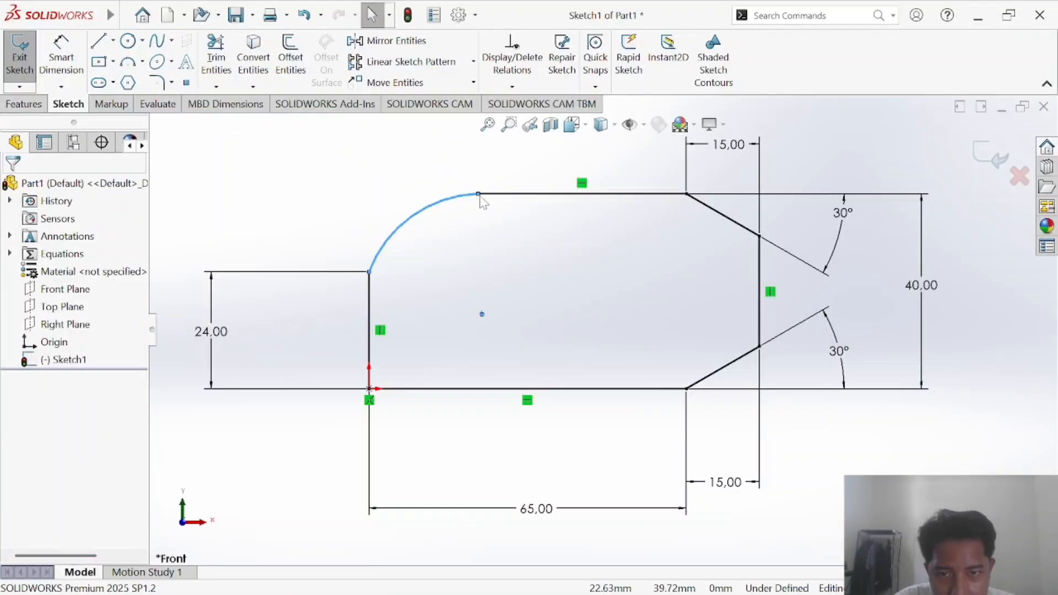
Move the junction of arc and top line toward the slanted end, to about X 42 mm, and reshape the arc to about 44 mm radius
left_click_drag(479, 195, 604, 211)
left_click_drag(451, 174, 448, 217)
left_click(600, 180)
Check the arc in the PDF drawing and dimension its radius as 50 mm in the sketch
key("alt+Tab")
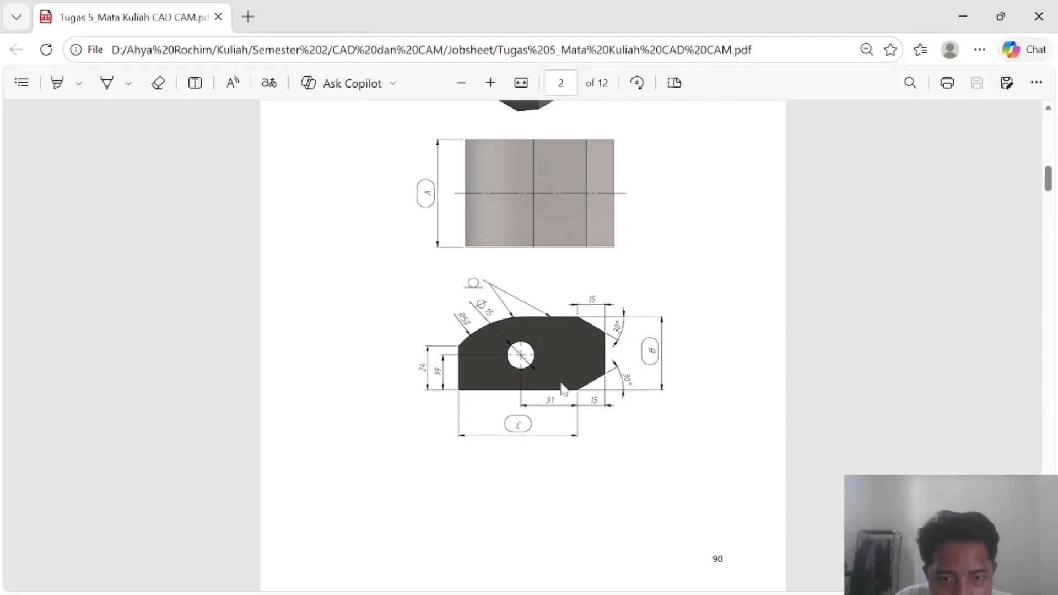
key("alt+Tab")
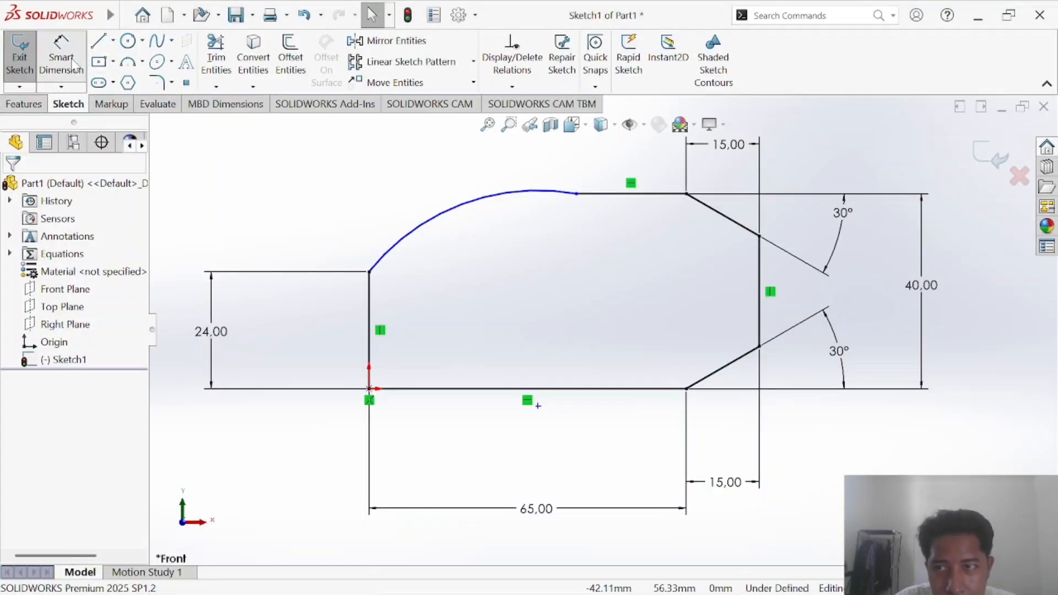
left_click(74, 62)
left_click(439, 222)
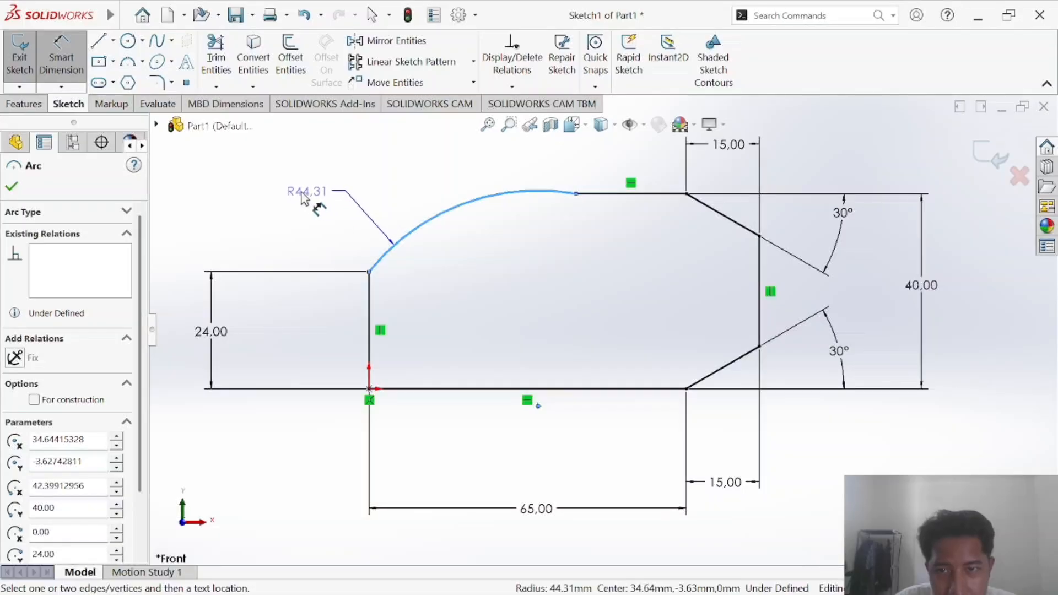
left_click(302, 199)
type("50")
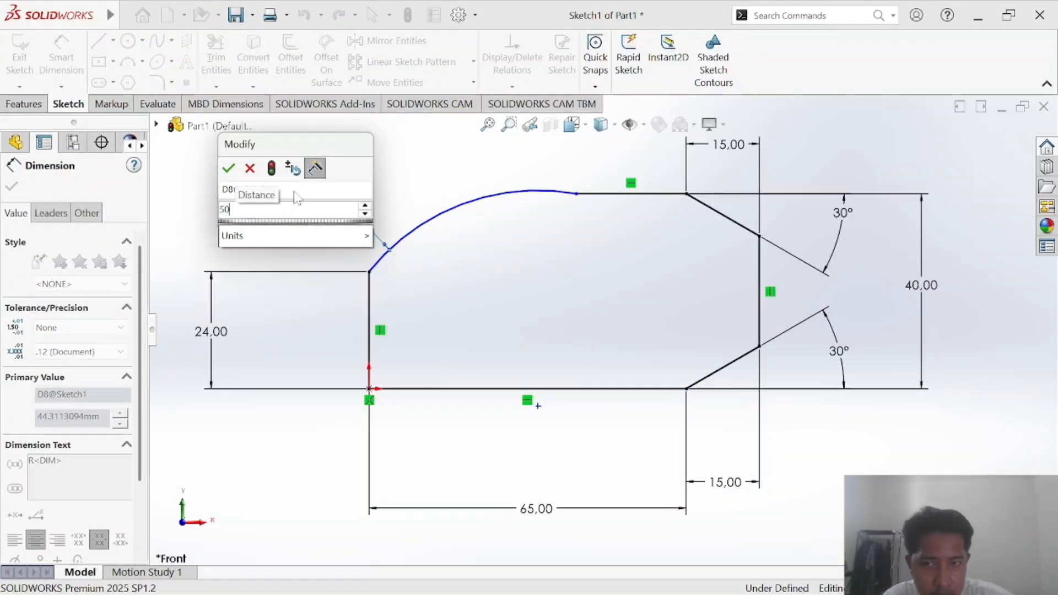
key("Return")
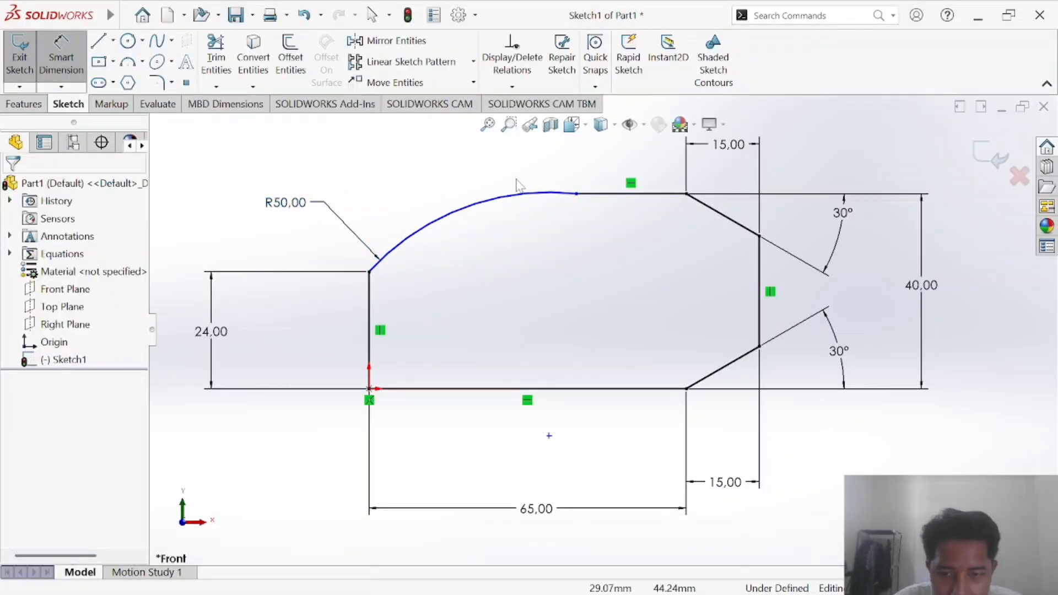
Make the arc tangent to the horizontal top line at their shared endpoint, and return to the PDF drawing
key("Escape")
scroll(551, 192, "down", 4)
right_click(578, 213)
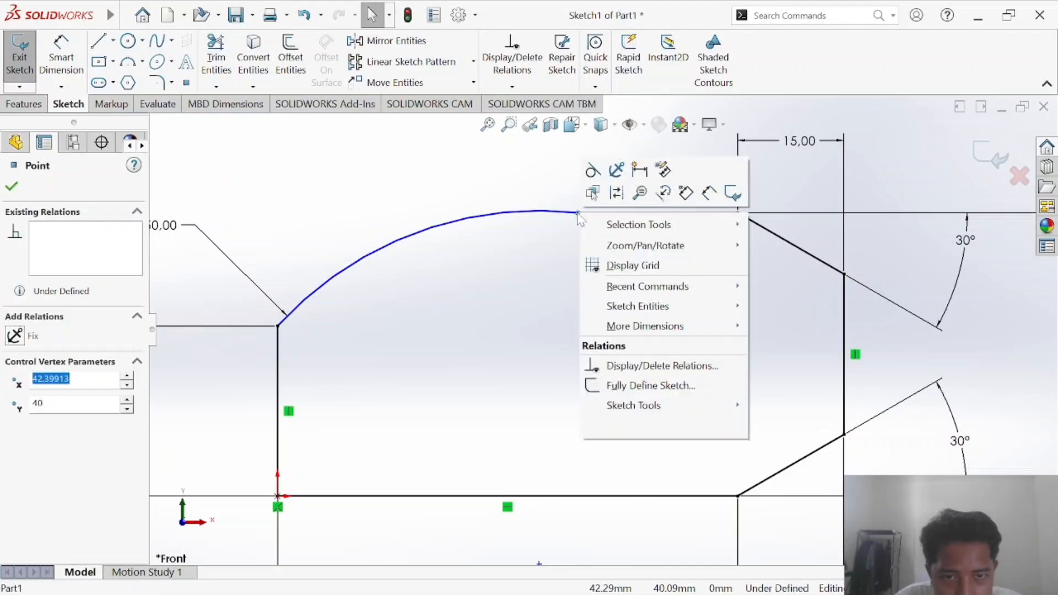
left_click(589, 173)
left_click(494, 184)
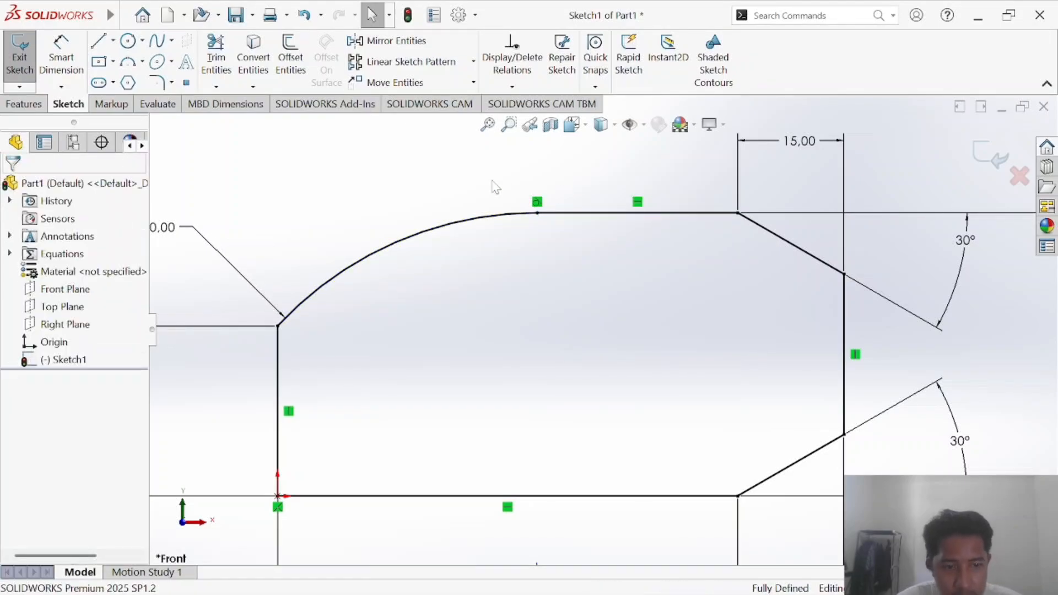
key("f")
key("alt+Tab")
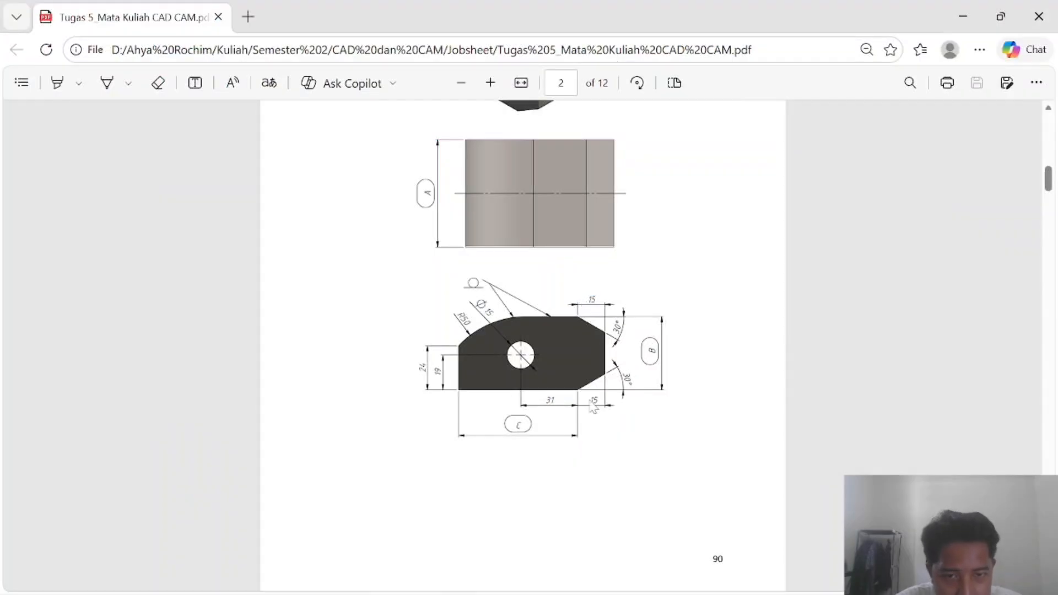
key("alt+Tab")
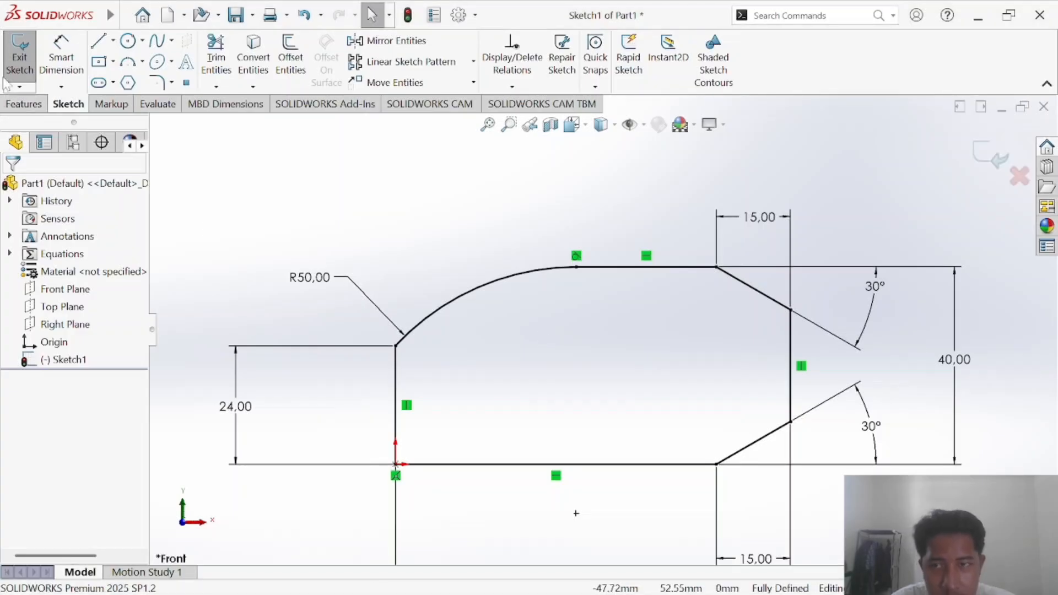
left_click(128, 41)
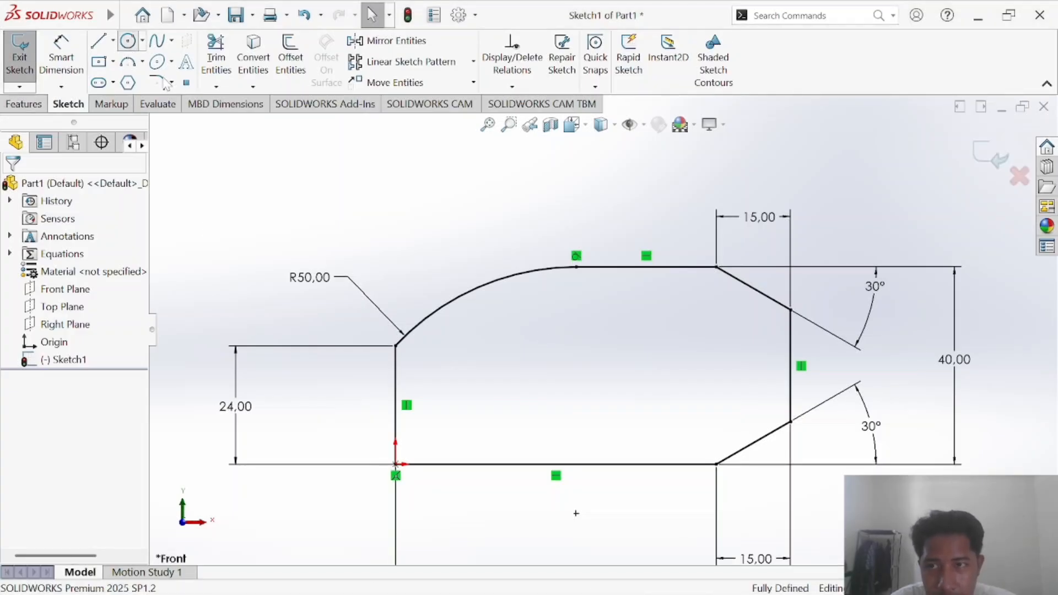
left_click(546, 361)
left_click(557, 400)
key("Escape")
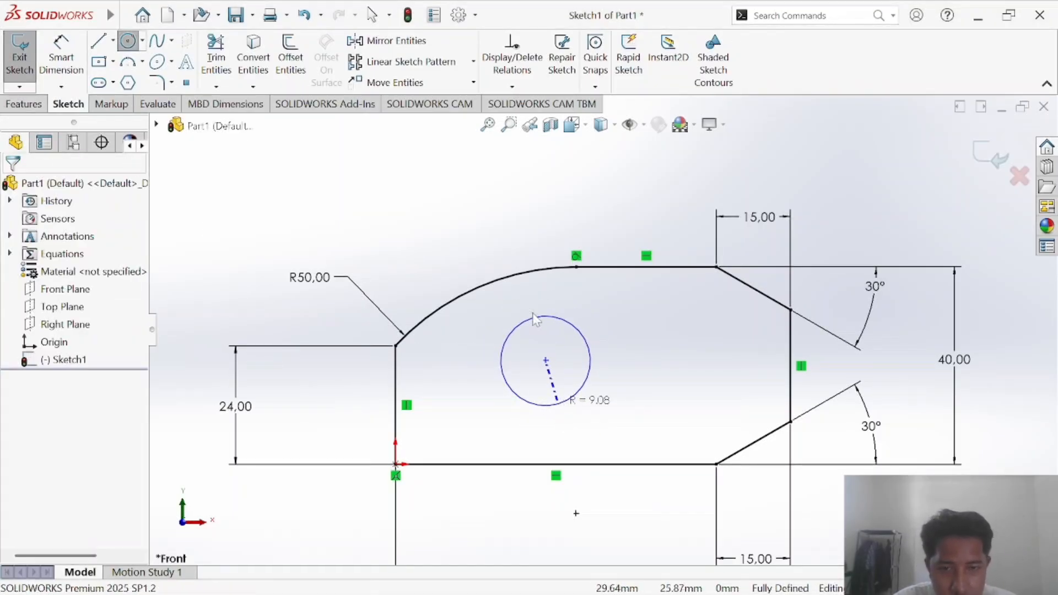
Examine the hole's size and position and the part's other views in the PDF drawing
key("alt+Tab")
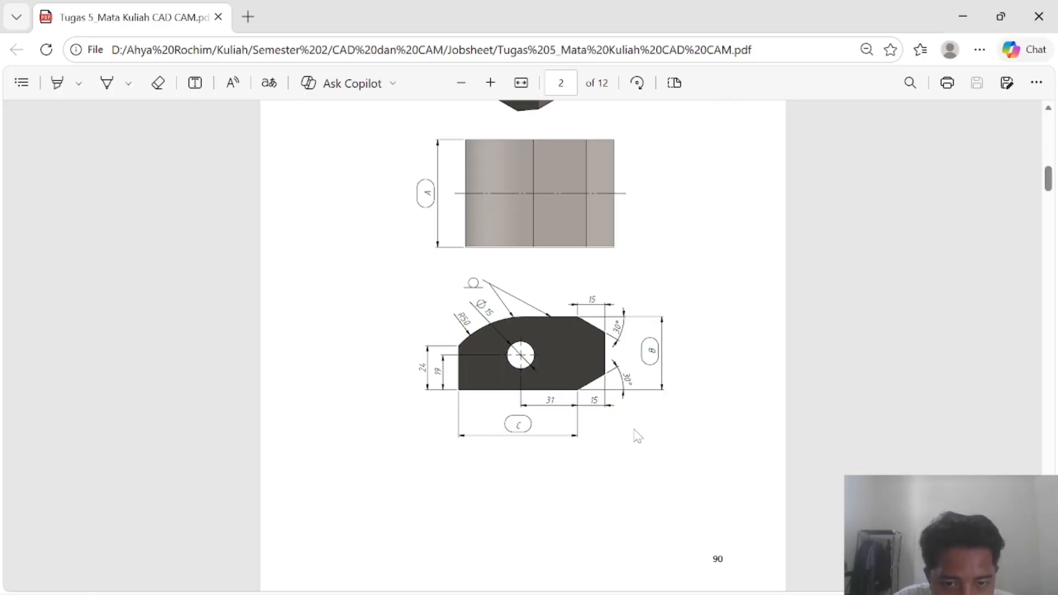
key("alt+Tab")
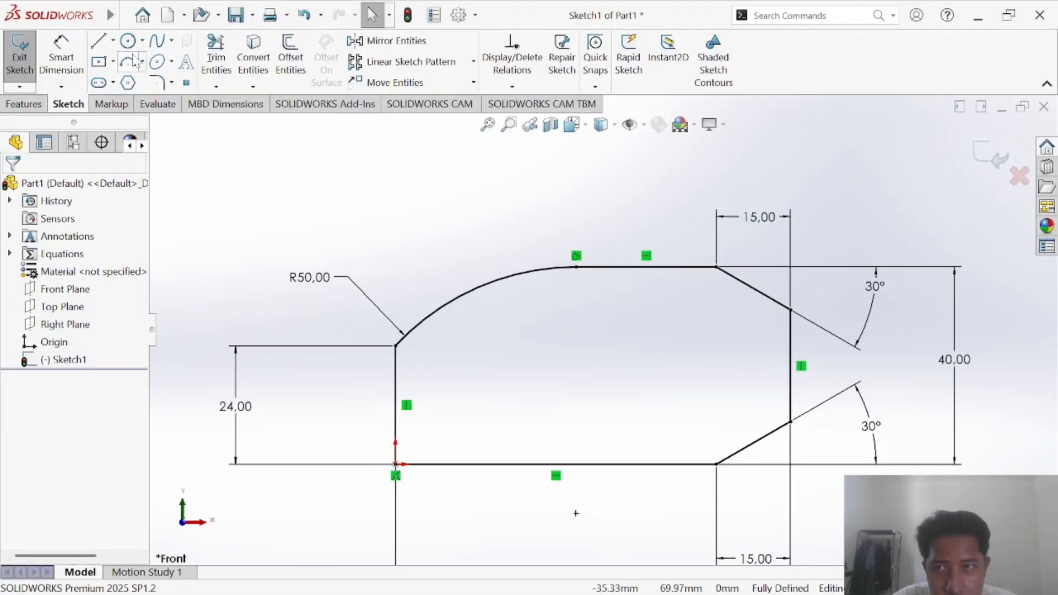
key("alt+Tab")
scroll(630, 375, "down", 10)
scroll(661, 366, "up", 12)
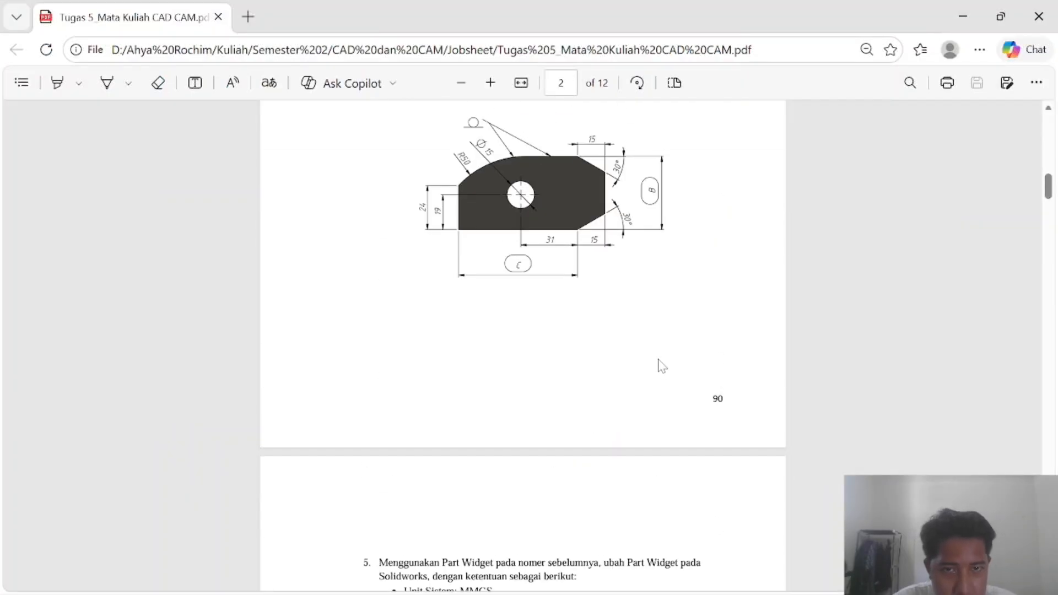
scroll(660, 366, "up", 3)
scroll(659, 365, "down", 3)
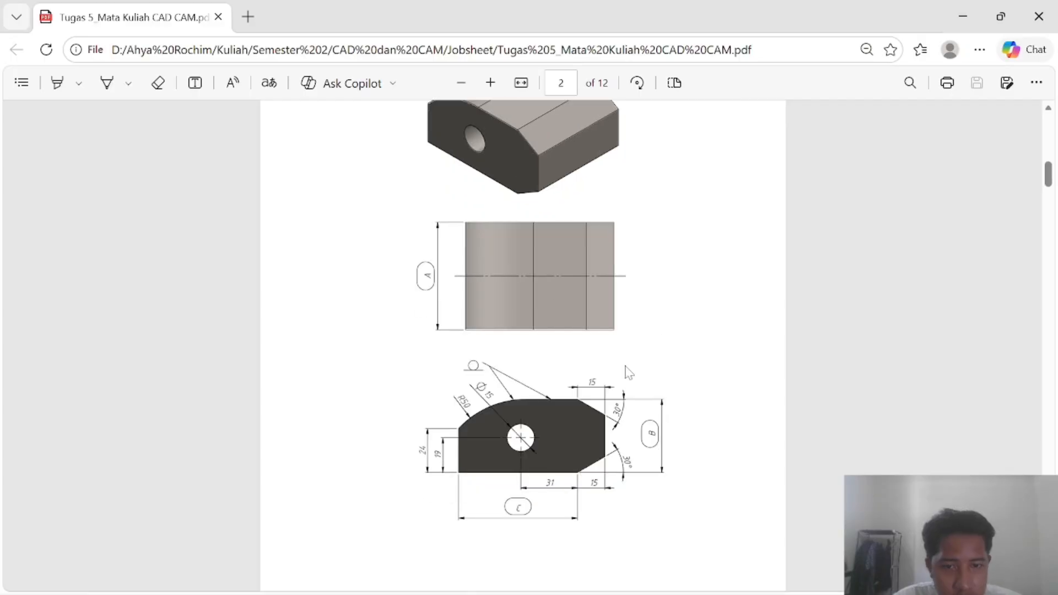
scroll(654, 356, "up", 3)
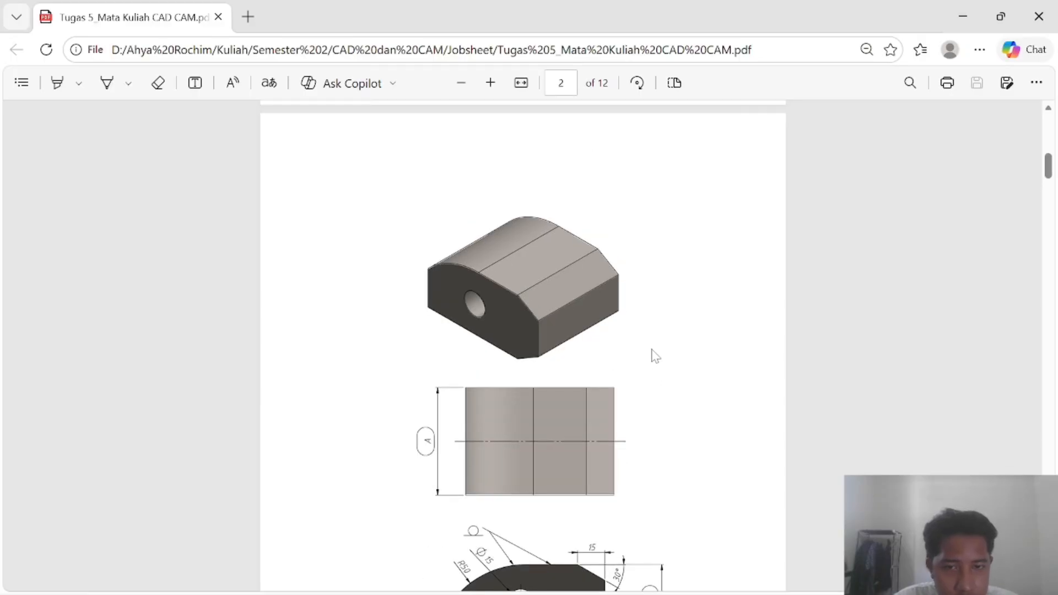
scroll(654, 357, "down", 3)
key("alt+Tab")
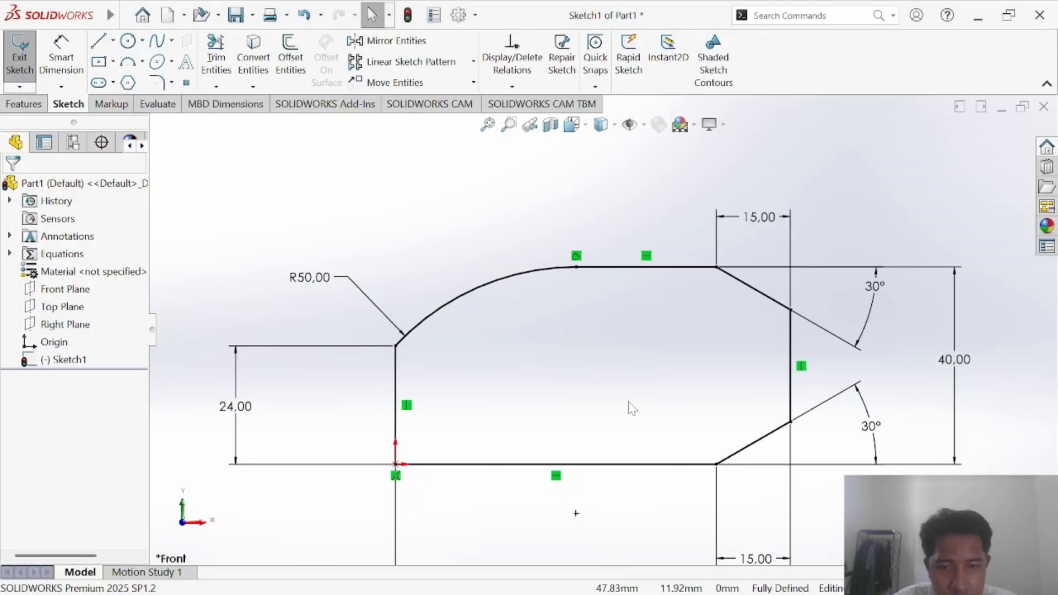
Sketch a circle about 18 mm in diameter inside the profile, centred at about X 29 mm, Y 21 mm
key("c")
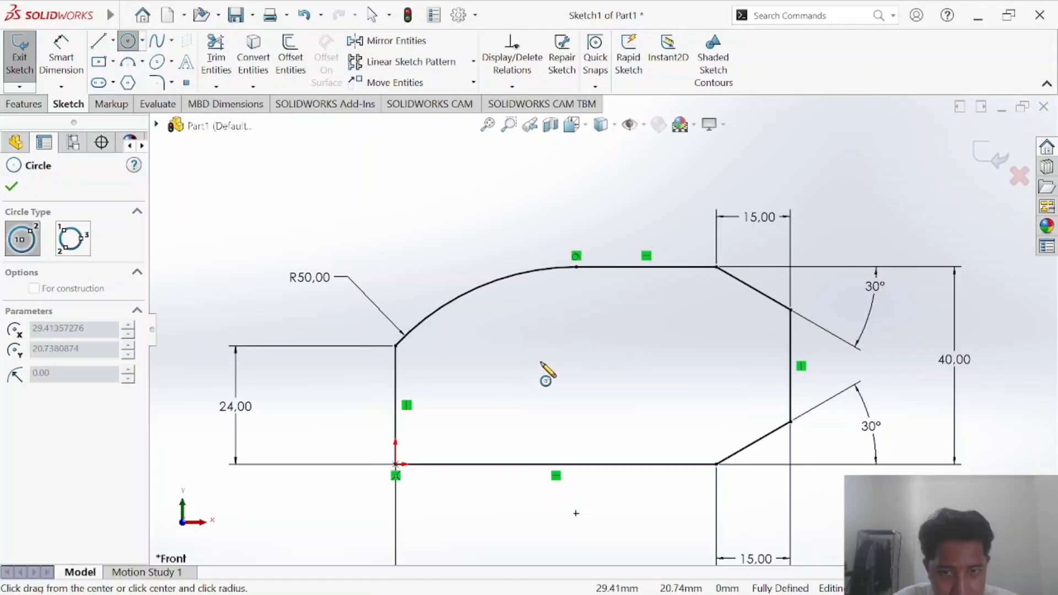
left_click(541, 362)
left_click(571, 394)
key("Escape")
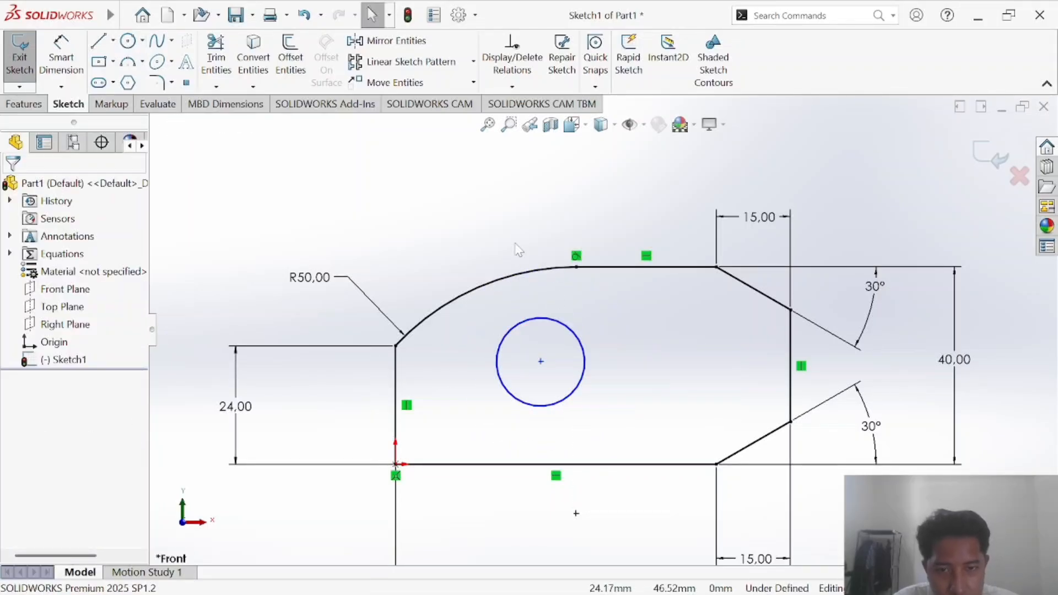
Check the hole size in the PDF drawing and dimension the circle's diameter as 15 mm in the sketch
right_click_drag(395, 215, 363, 175)
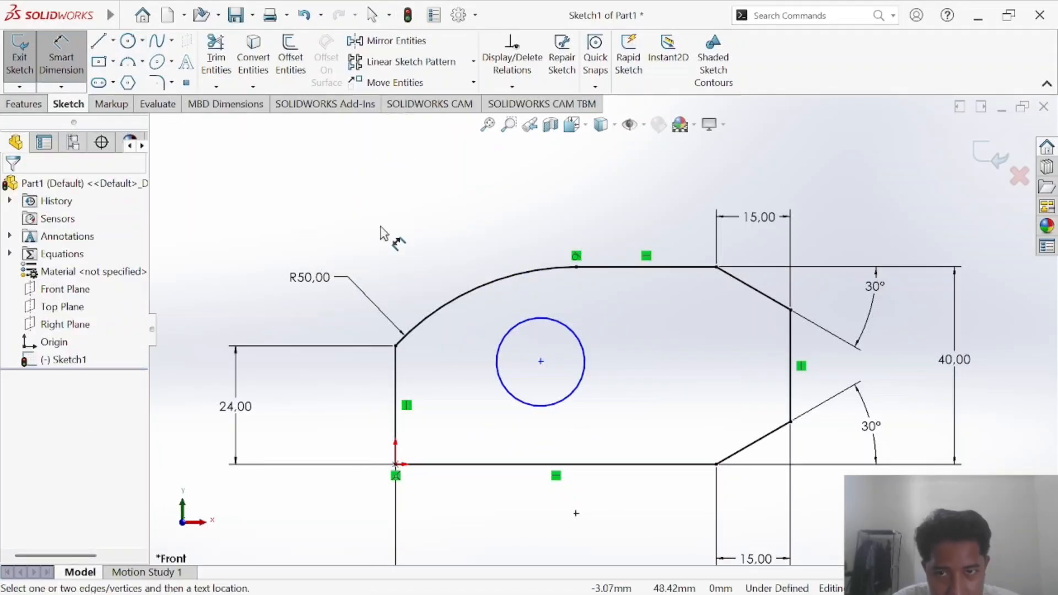
key("Escape")
key("alt+Tab")
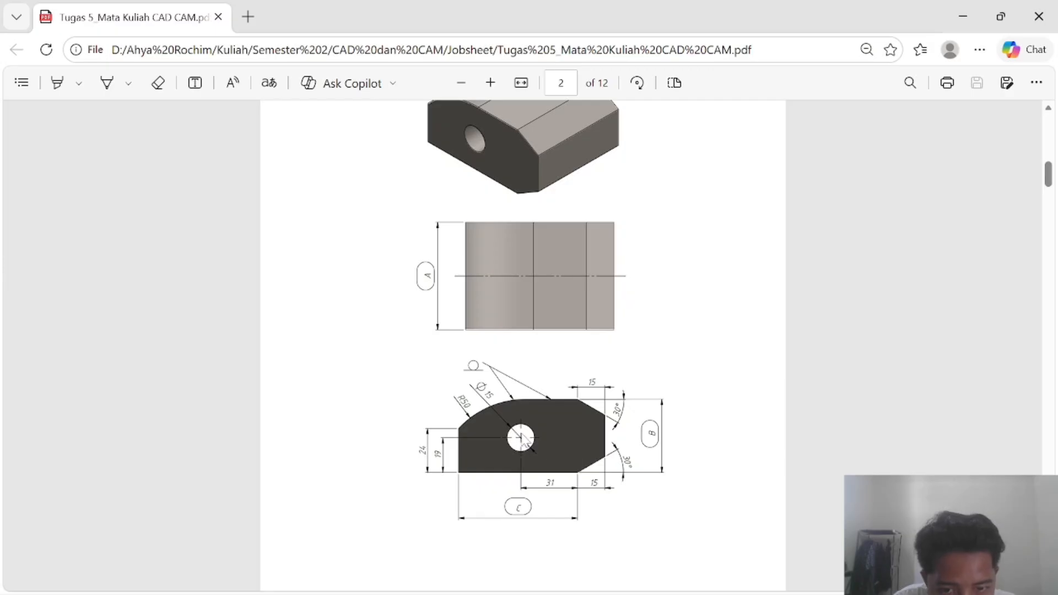
key("alt+Tab")
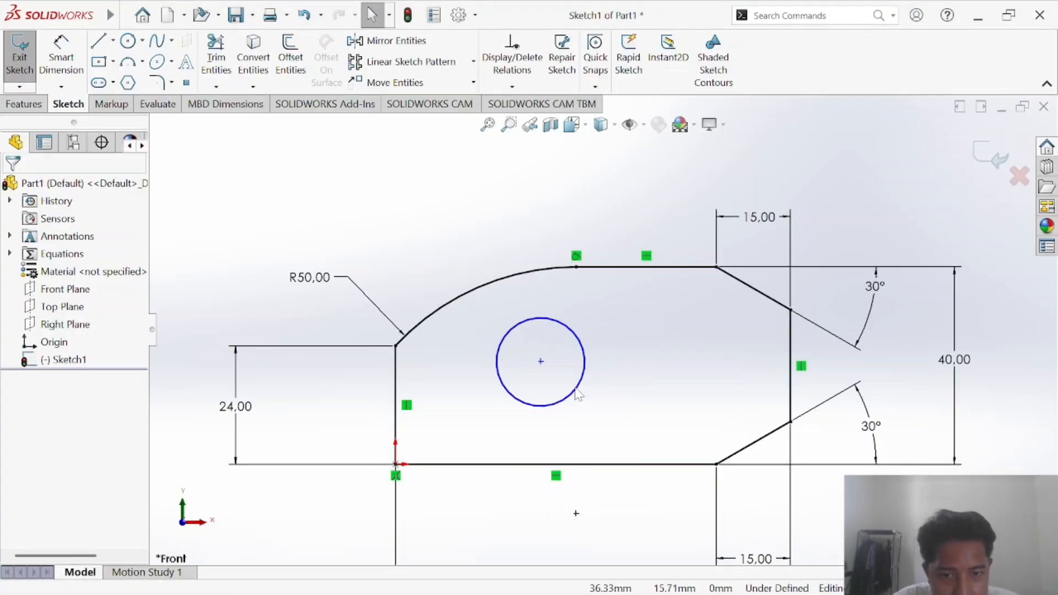
right_click_drag(408, 207, 420, 172)
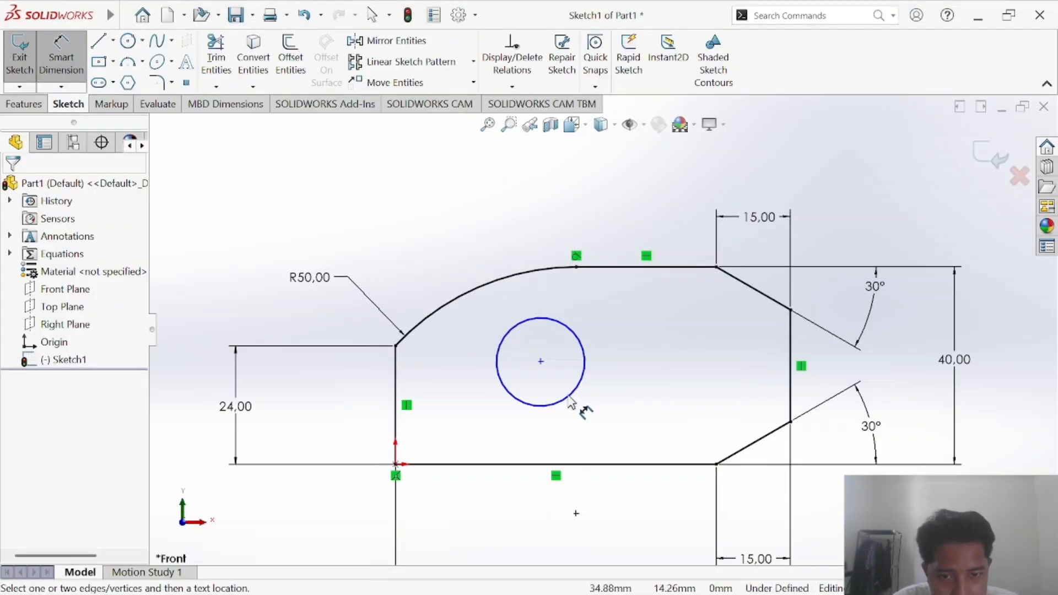
left_click(570, 401)
left_click(545, 393)
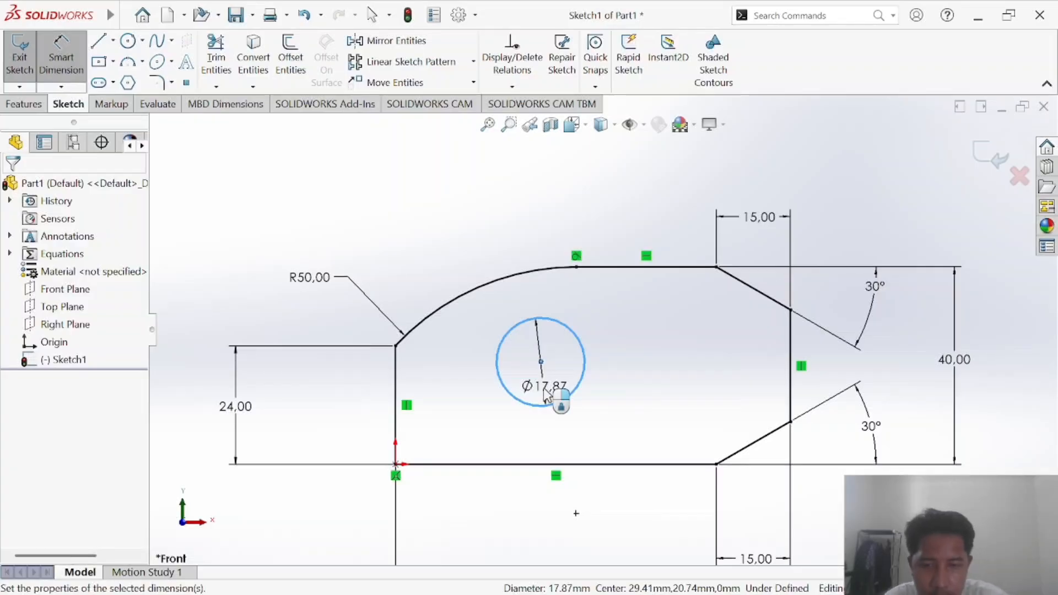
type("15")
key("Return")
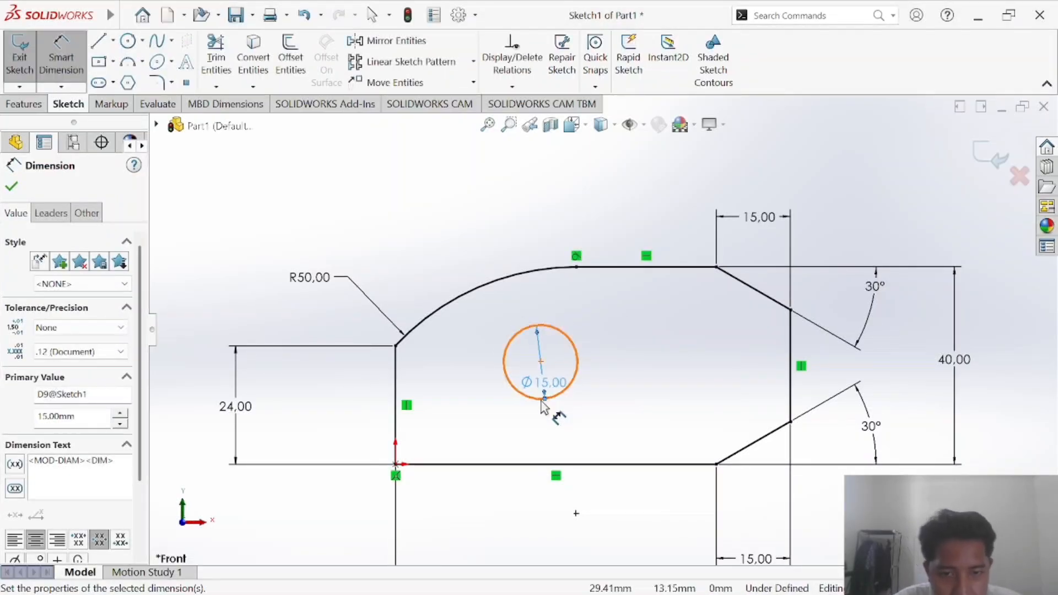
Dimension the horizontal distance from the circle's centre to the bottom line's slanted-side end as 31 mm, checking it against the PDF drawing
key("alt+Tab")
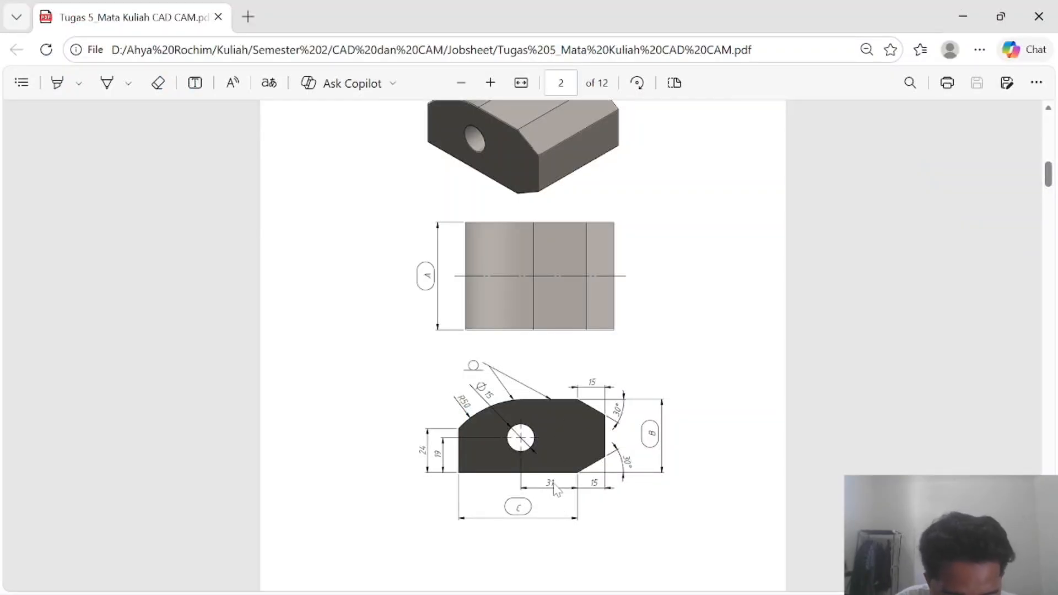
key("alt+Tab")
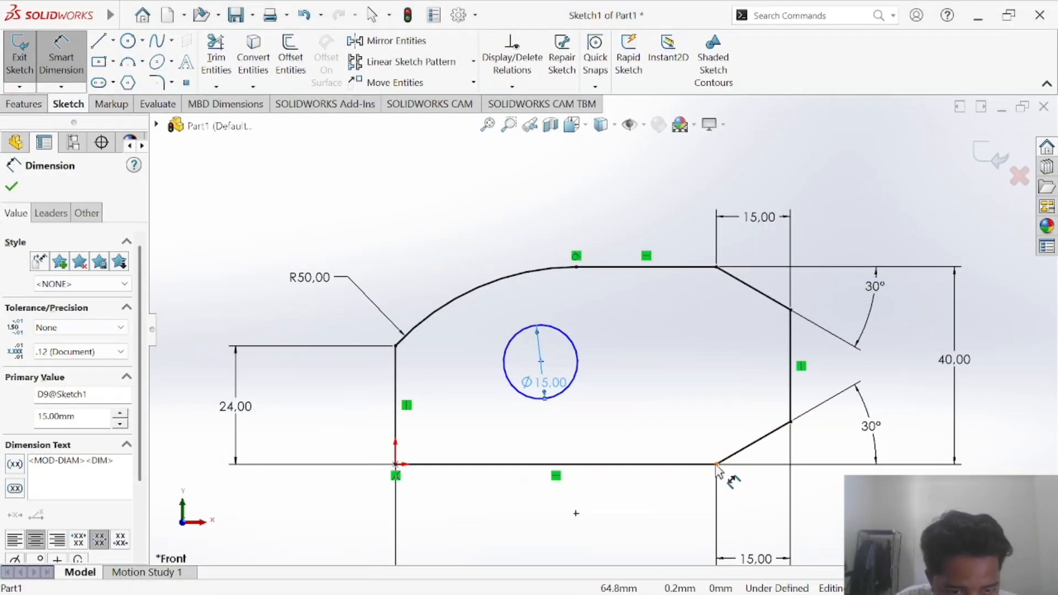
left_click(717, 465)
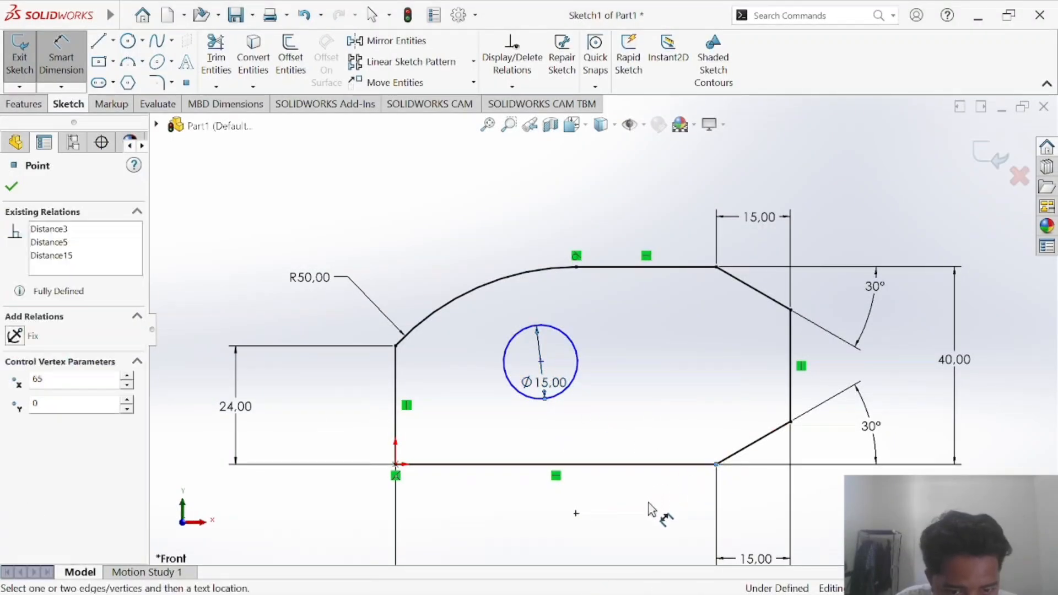
left_click(542, 362)
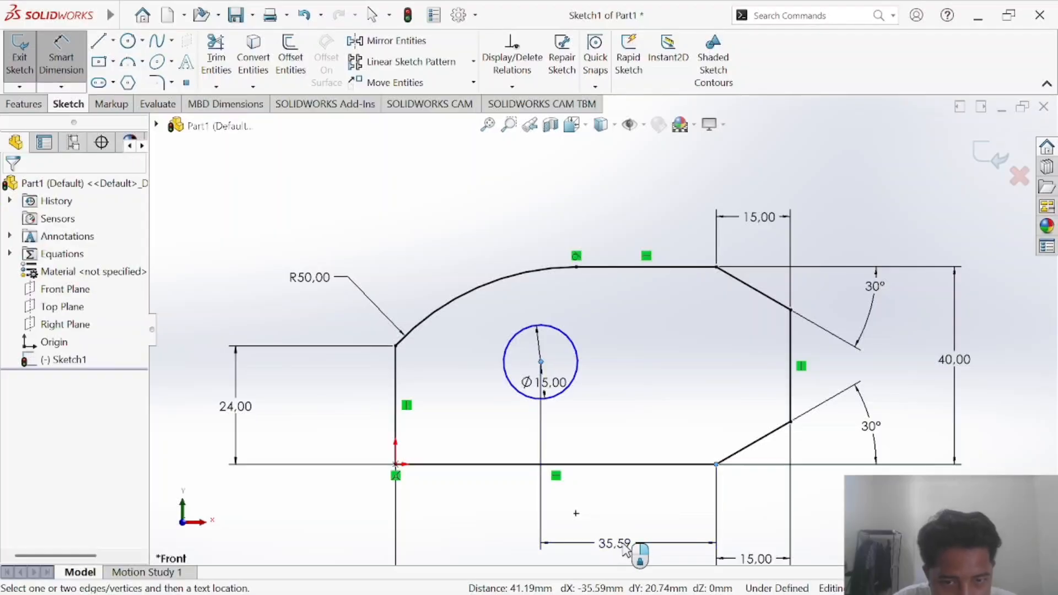
left_click(627, 548)
type("21")
key("Return")
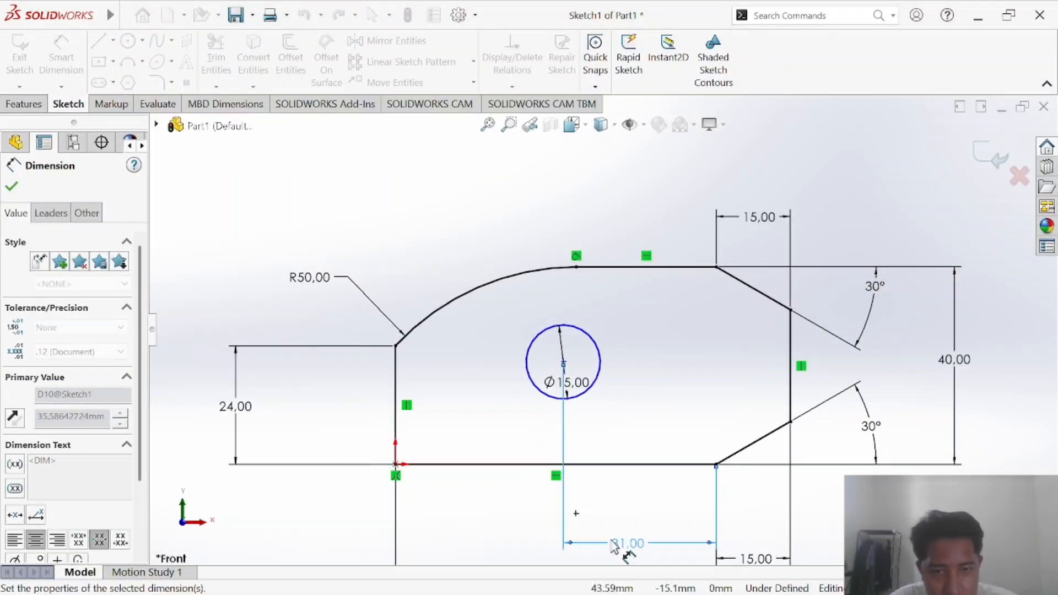
key("alt+Tab")
key("alt+Tab")
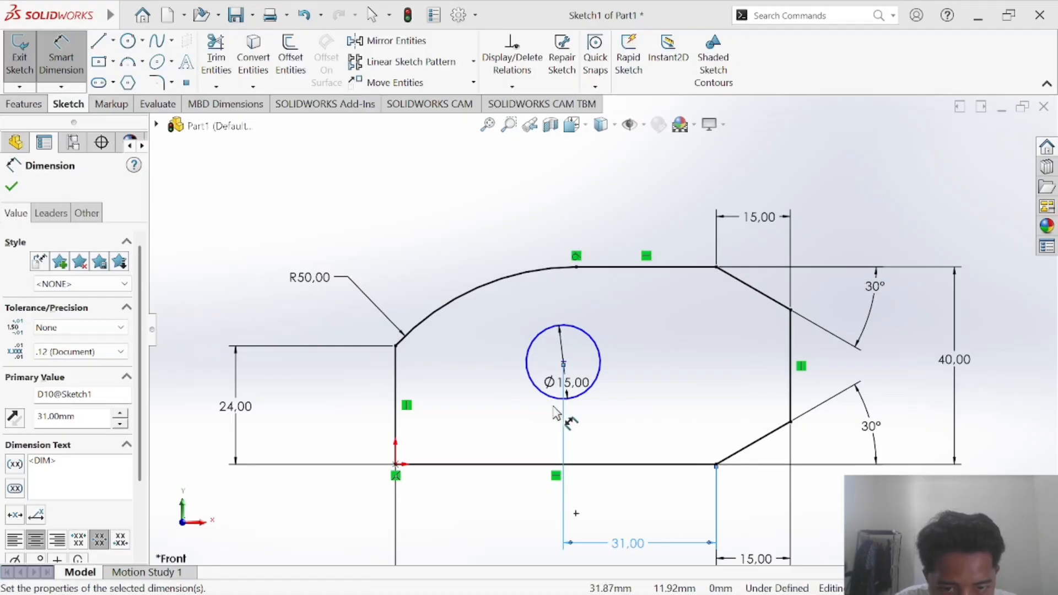
left_click(441, 464)
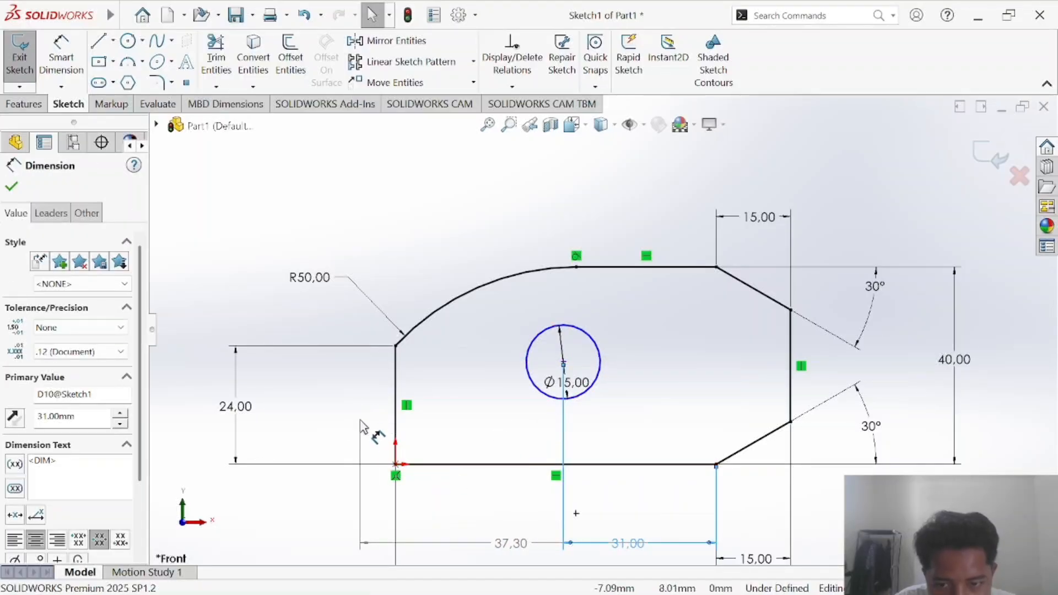
key("Escape")
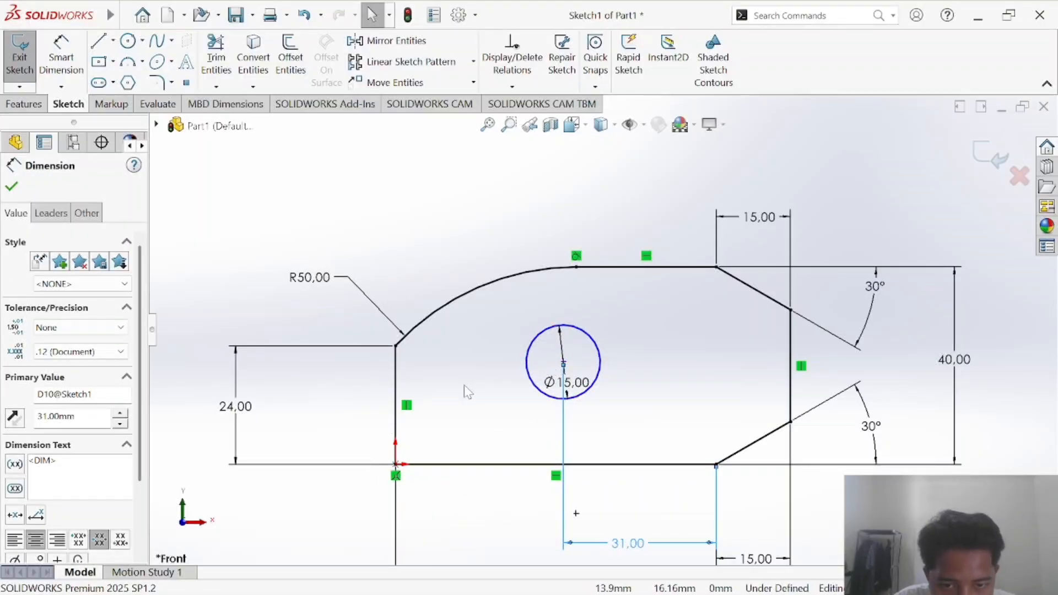
key("Escape")
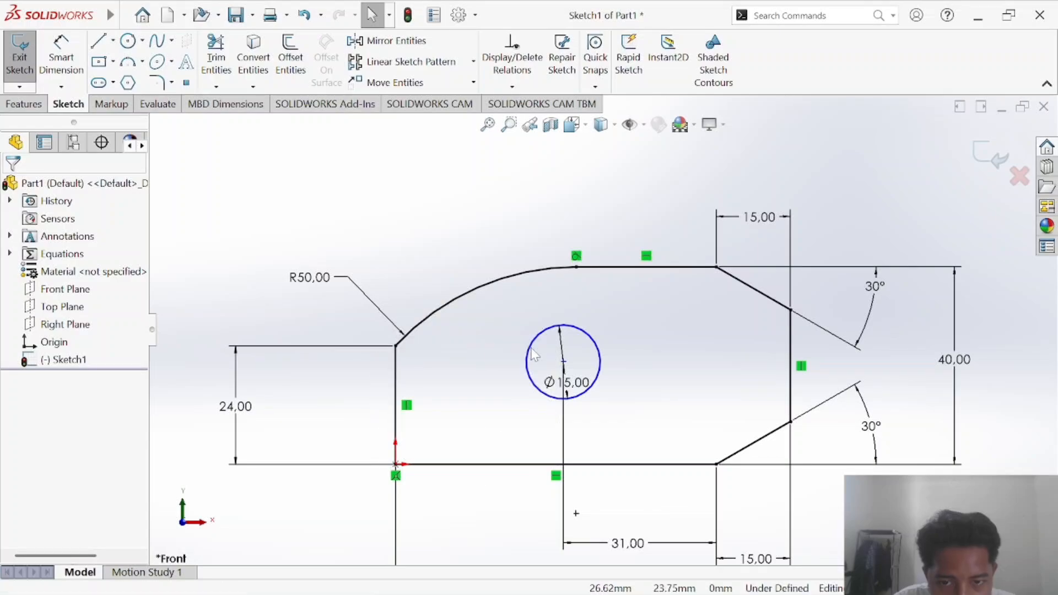
left_click(563, 361)
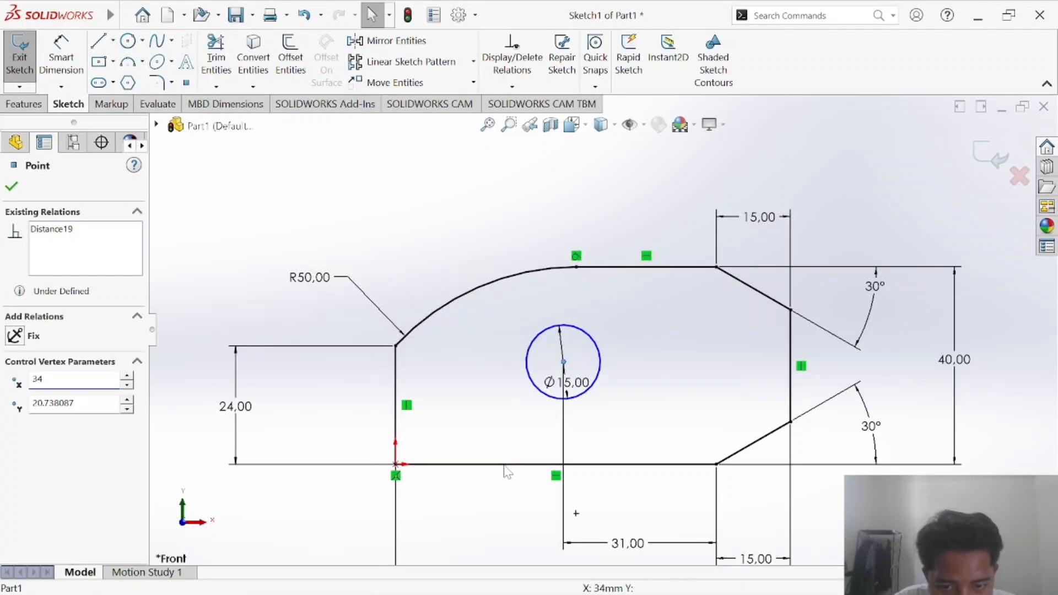
left_click(503, 464)
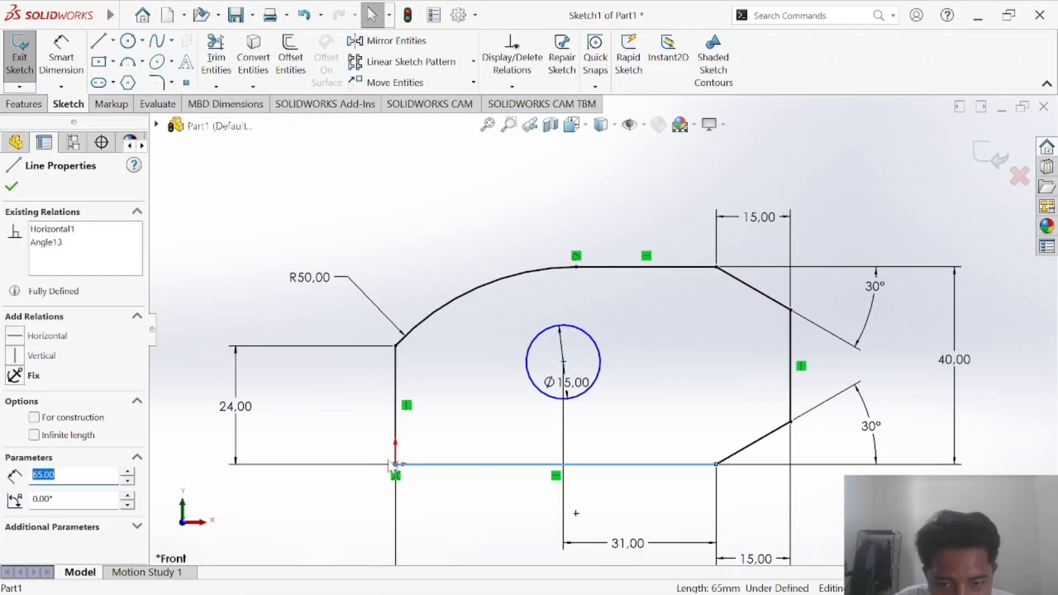
left_click(563, 362)
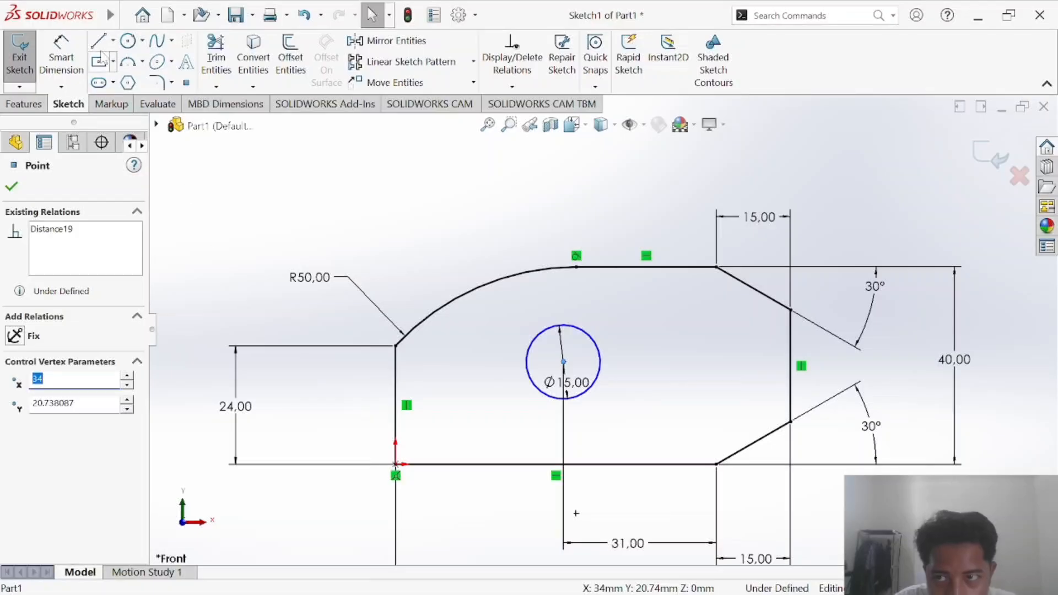
Dimension the height of the circle's centre above the profile's bottom line as 19 mm
left_click(62, 55)
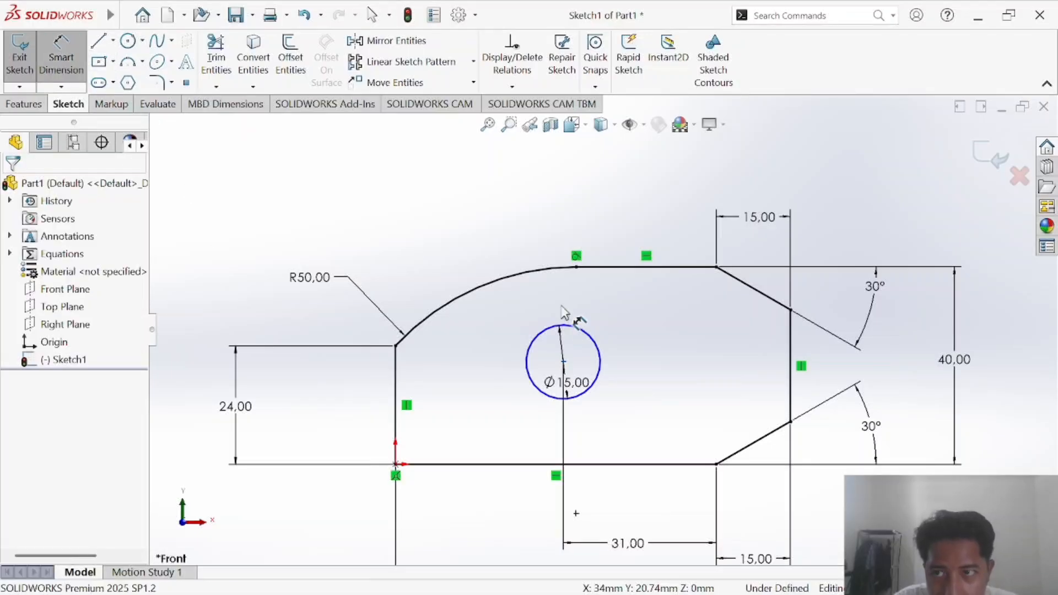
left_click(563, 362)
left_click(489, 468)
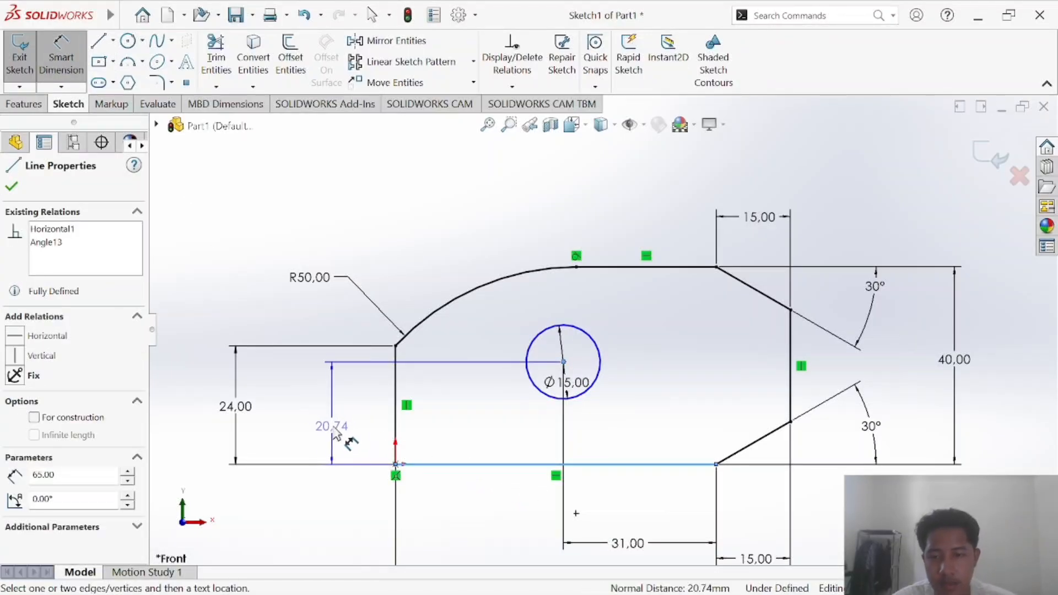
left_click(352, 442)
type("19")
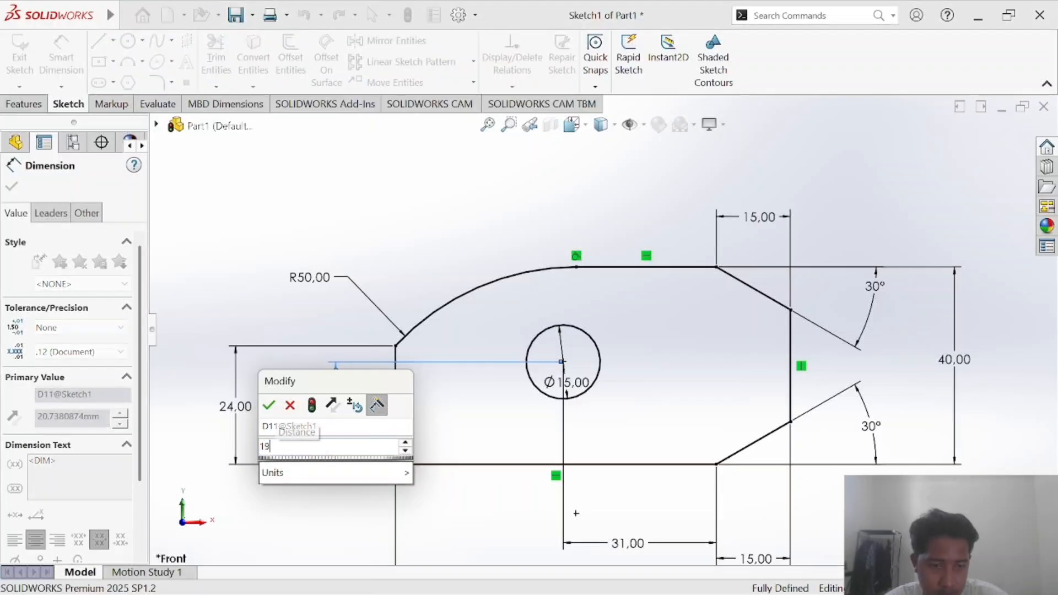
left_click(274, 406)
left_click(459, 217)
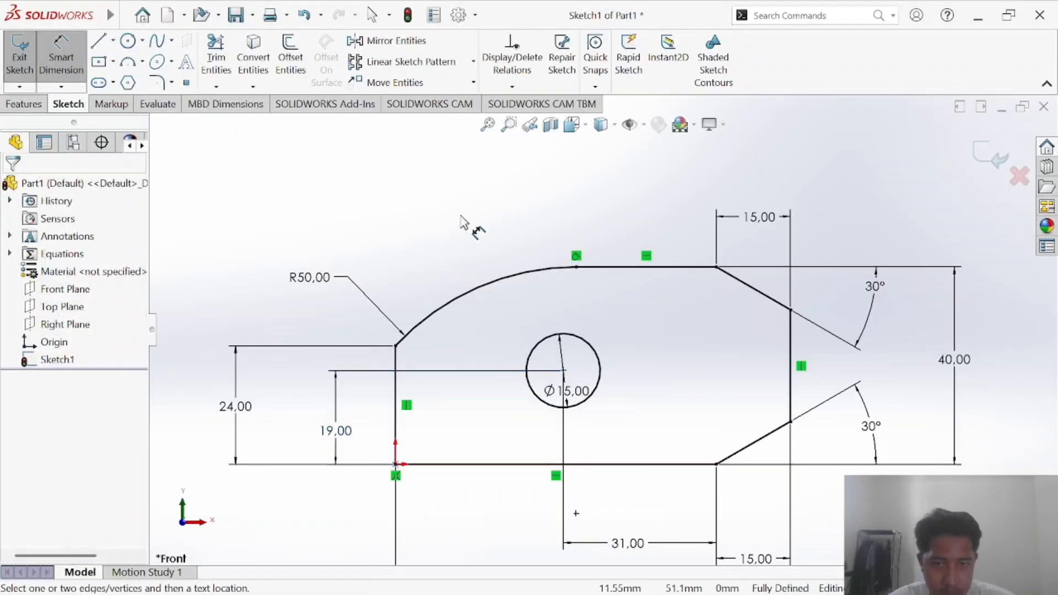
Extrude the sketch profile as a blind boss with its depth linked to global variable A, checking the depth in the PDF drawing
key("alt+Tab")
key("alt+Tab")
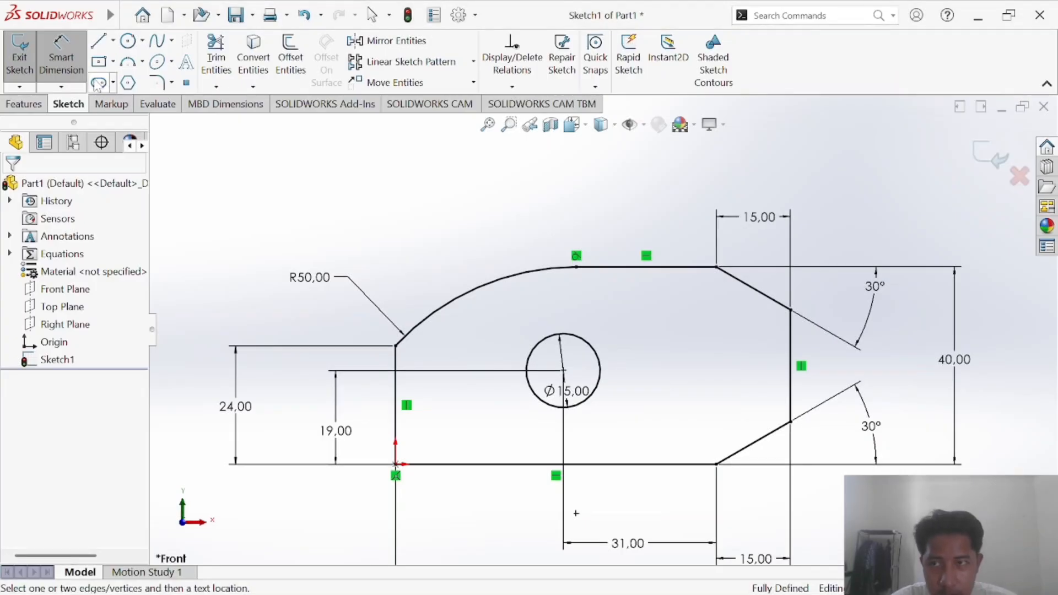
left_click(24, 103)
left_click(26, 72)
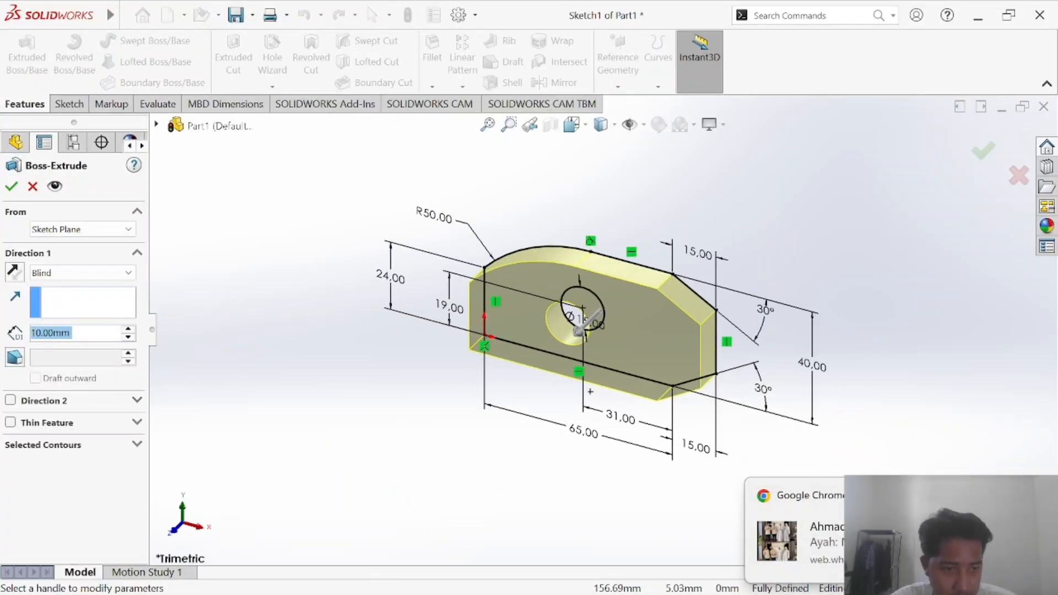
key("alt+Tab")
key("alt+Tab")
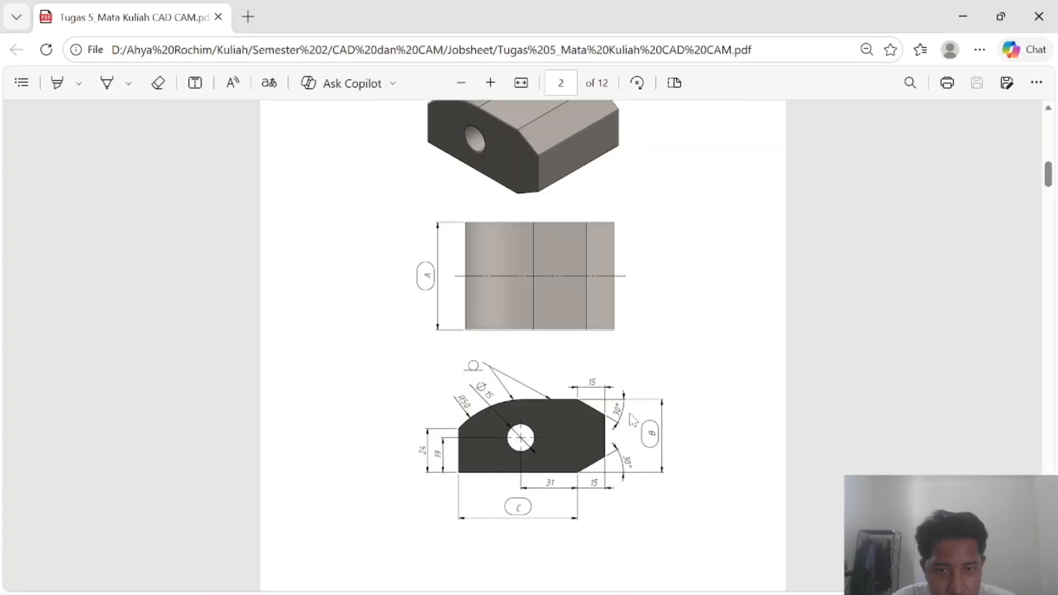
key("alt+Tab")
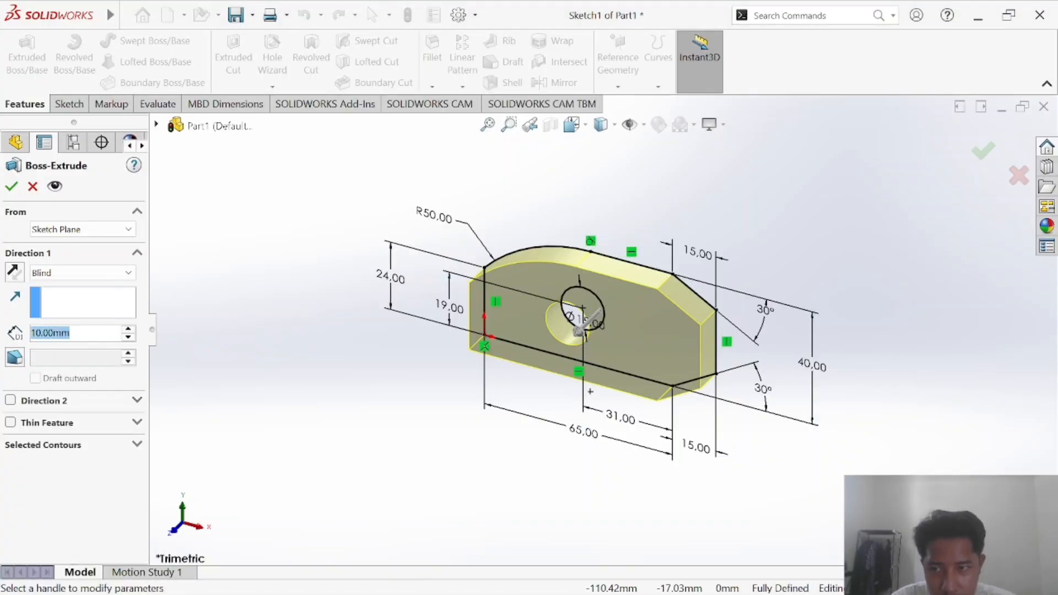
type("=")
left_click(90, 357)
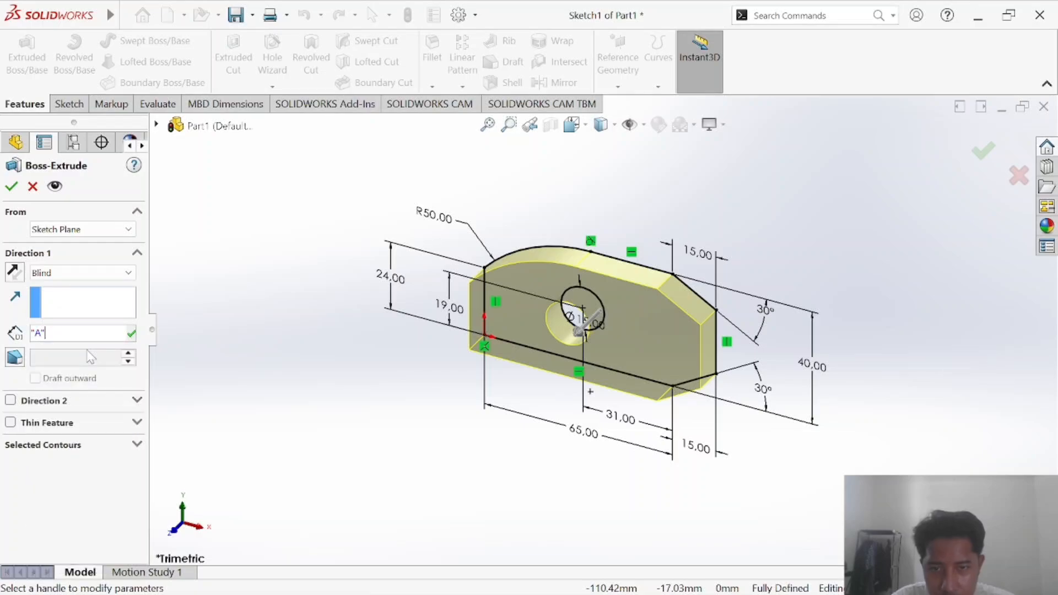
key("Return")
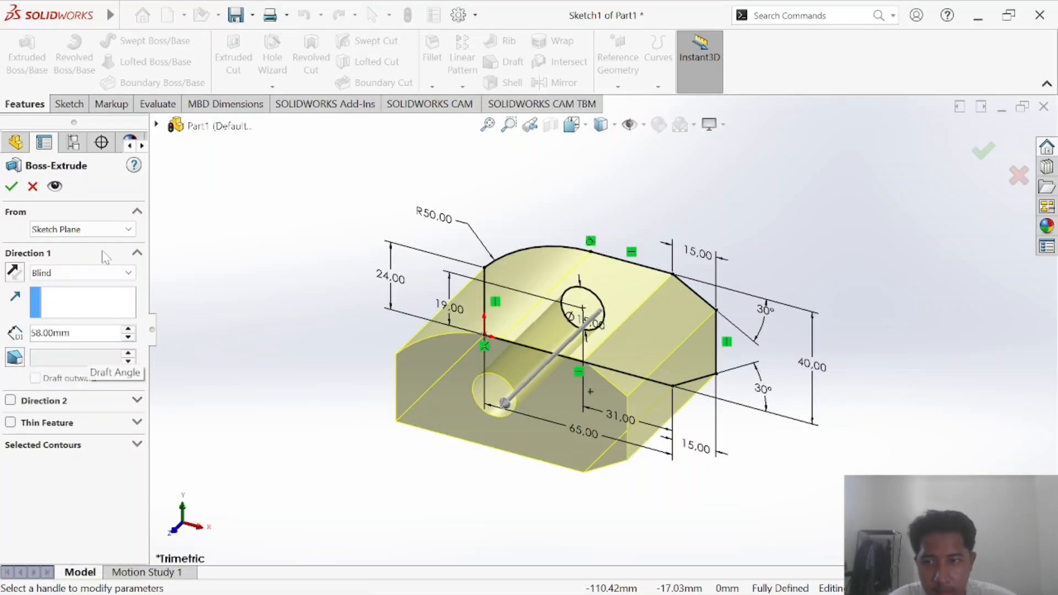
left_click(11, 186)
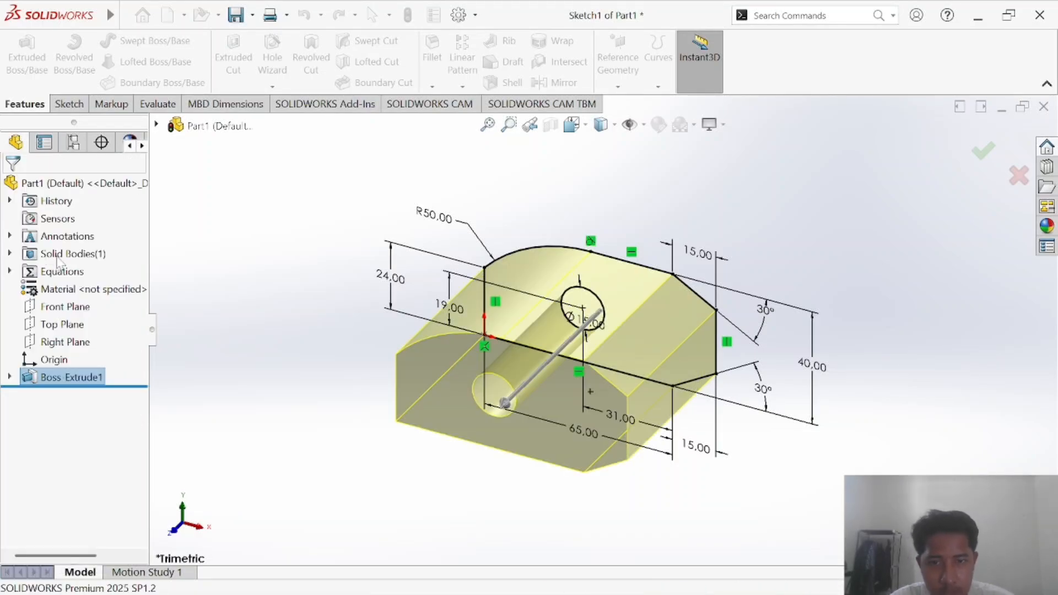
left_click(752, 309)
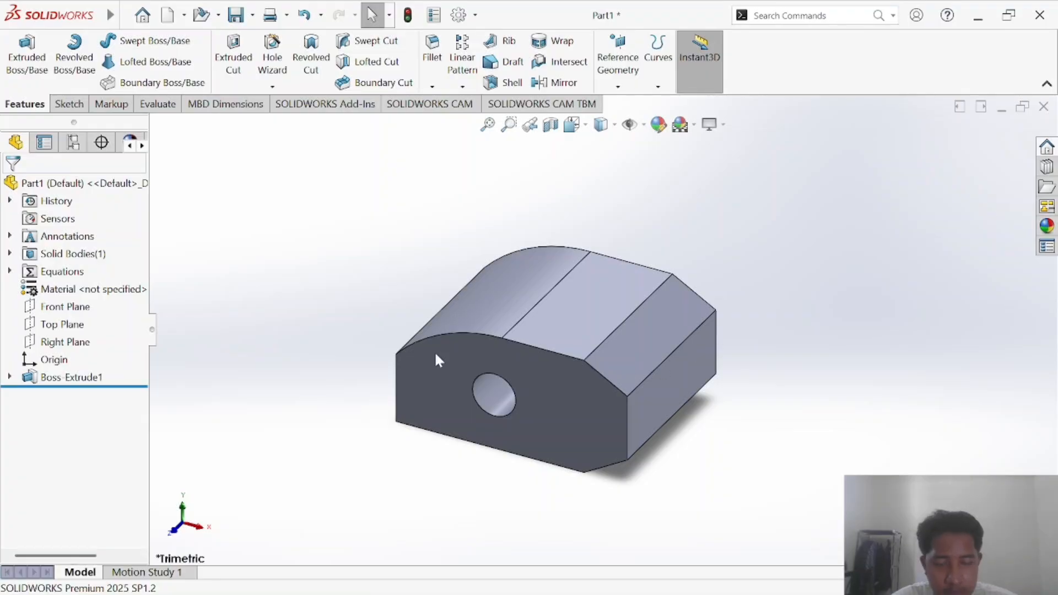
Check the material requirement in the assignment PDF and apply the aluminium 1060 Alloy to the part
key("alt+Tab")
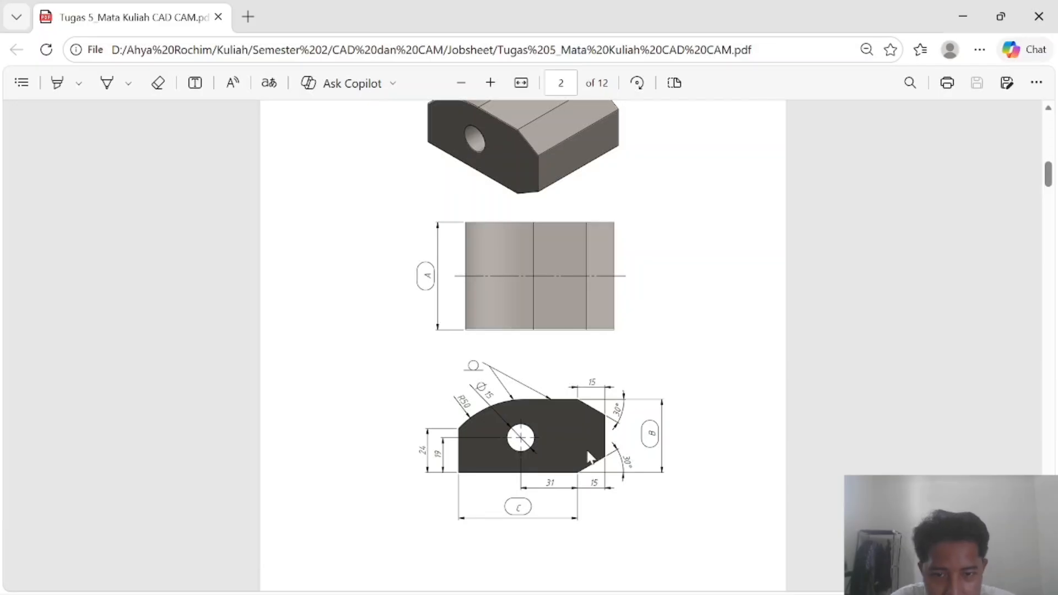
scroll(589, 457, "down", 15)
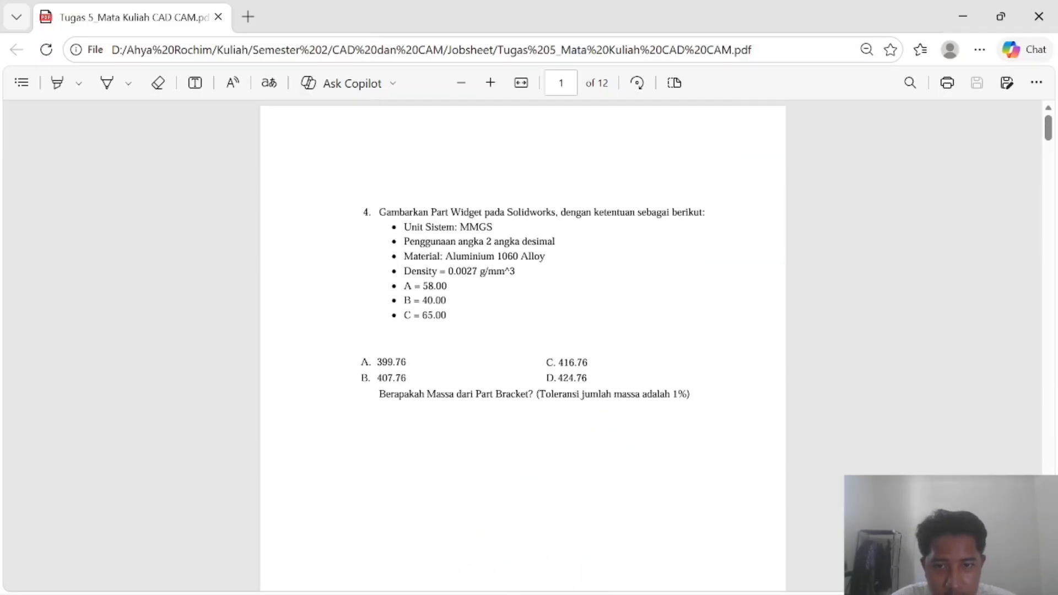
key("alt+Tab")
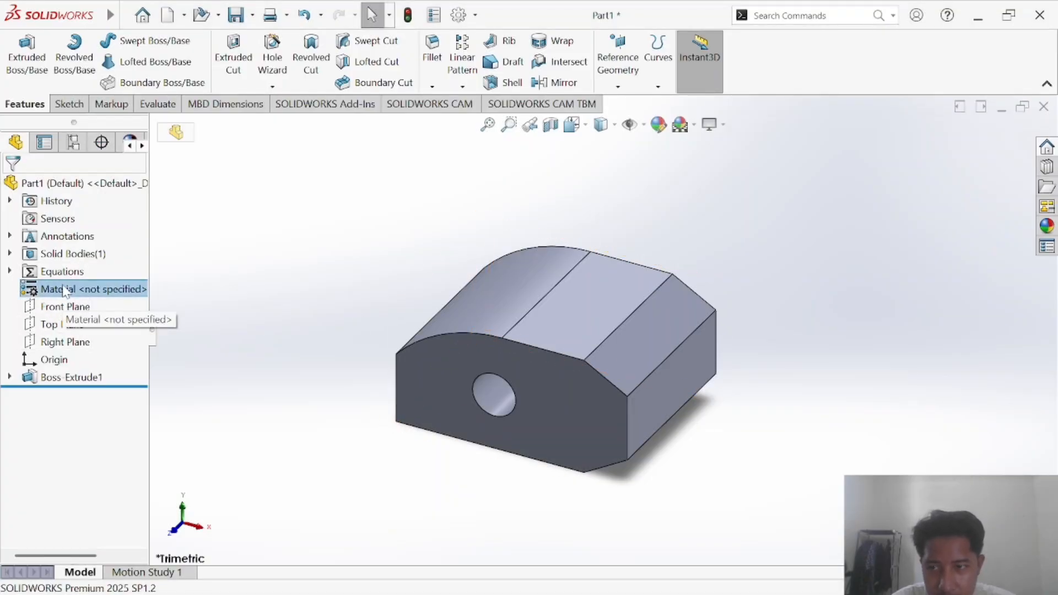
right_click(65, 291)
left_click(170, 238)
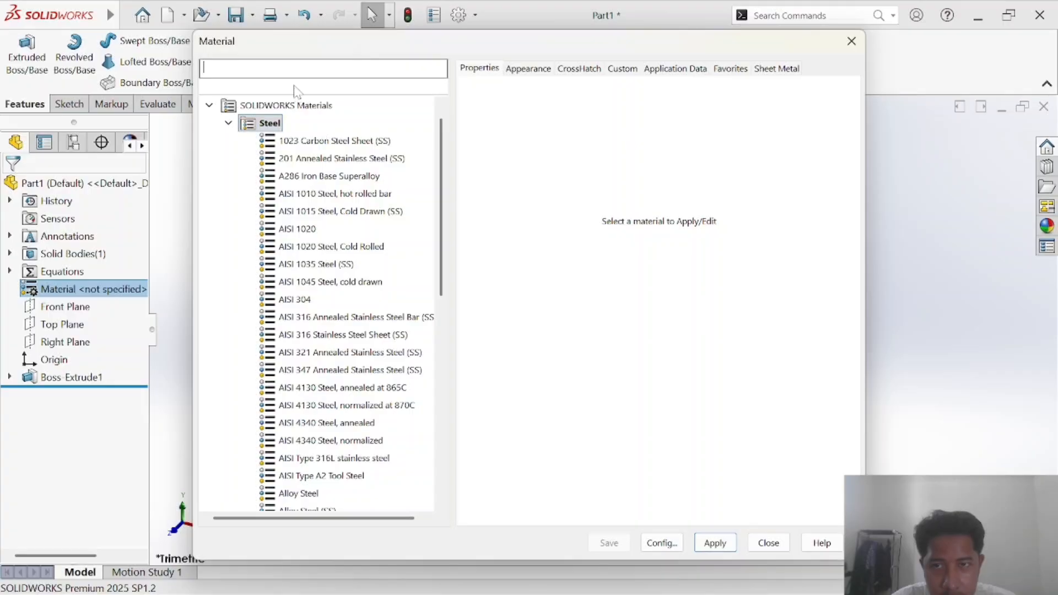
type("1060")
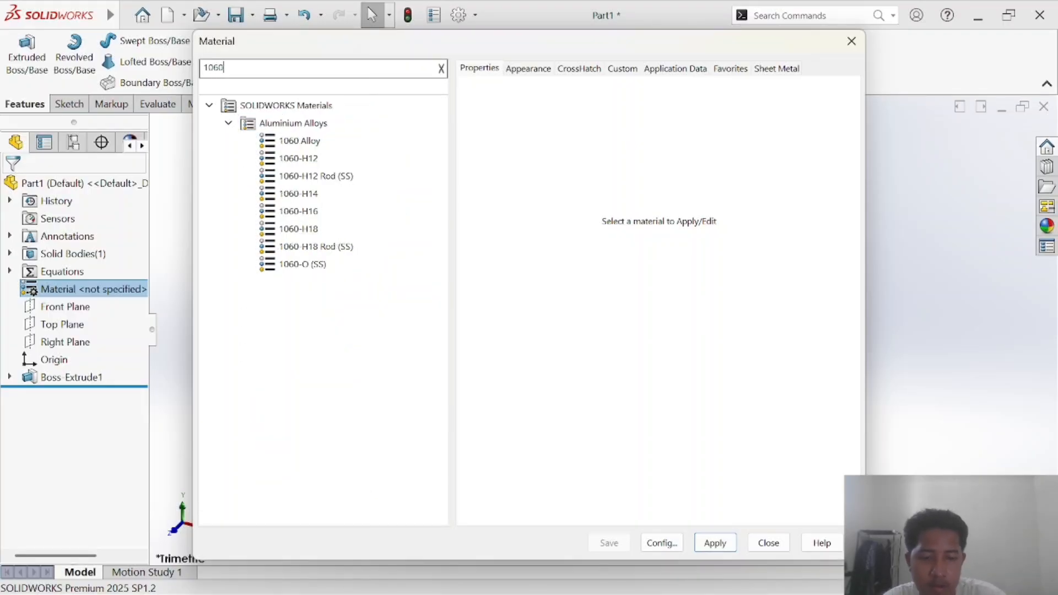
left_click(315, 140)
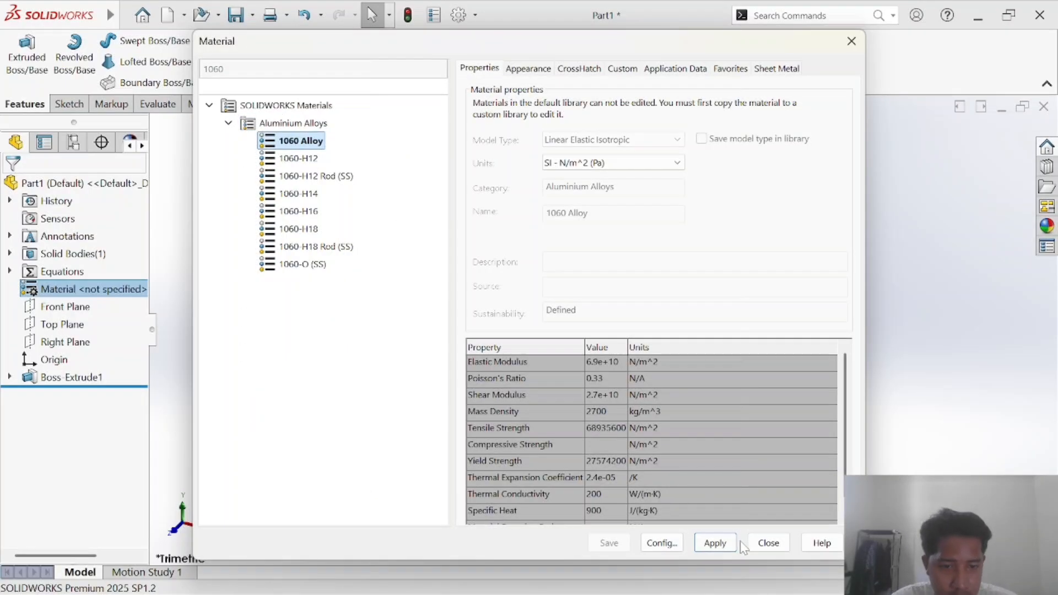
left_click(725, 544)
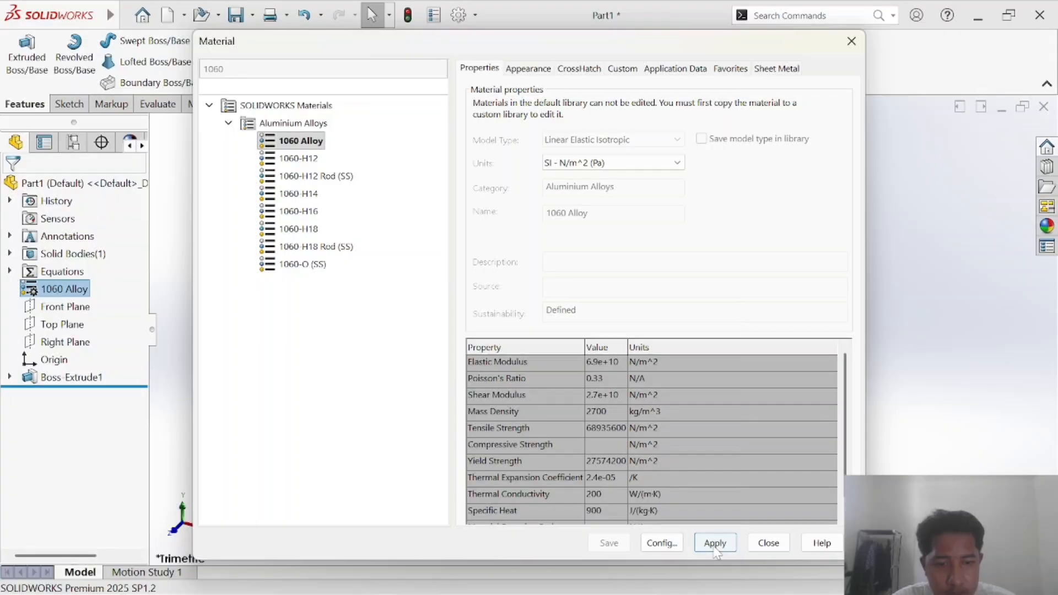
left_click(852, 41)
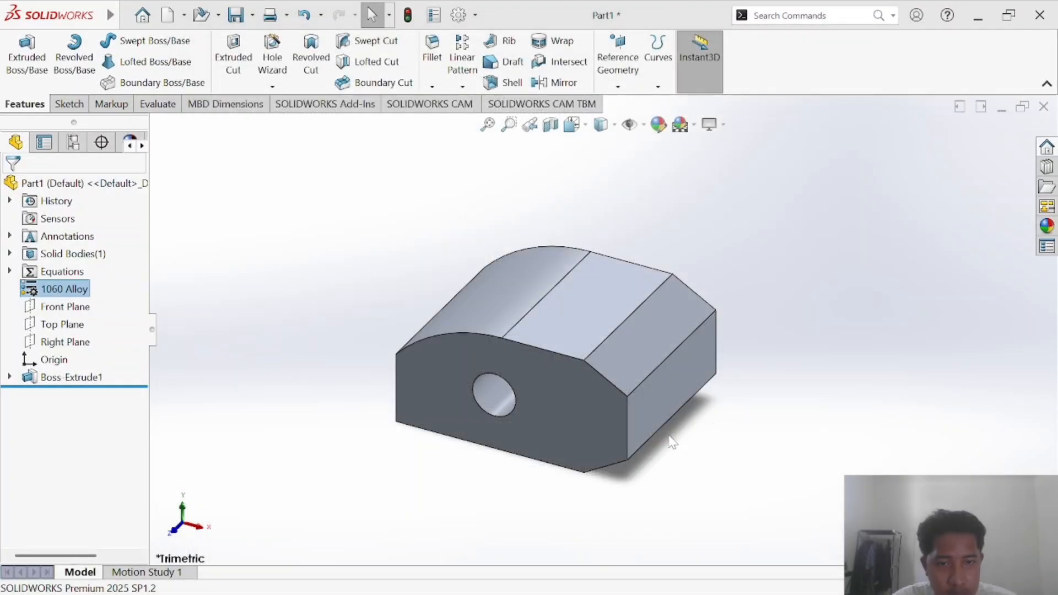
Review the answer options in the PDF and evaluate the mass properties of the part
key("alt+Tab")
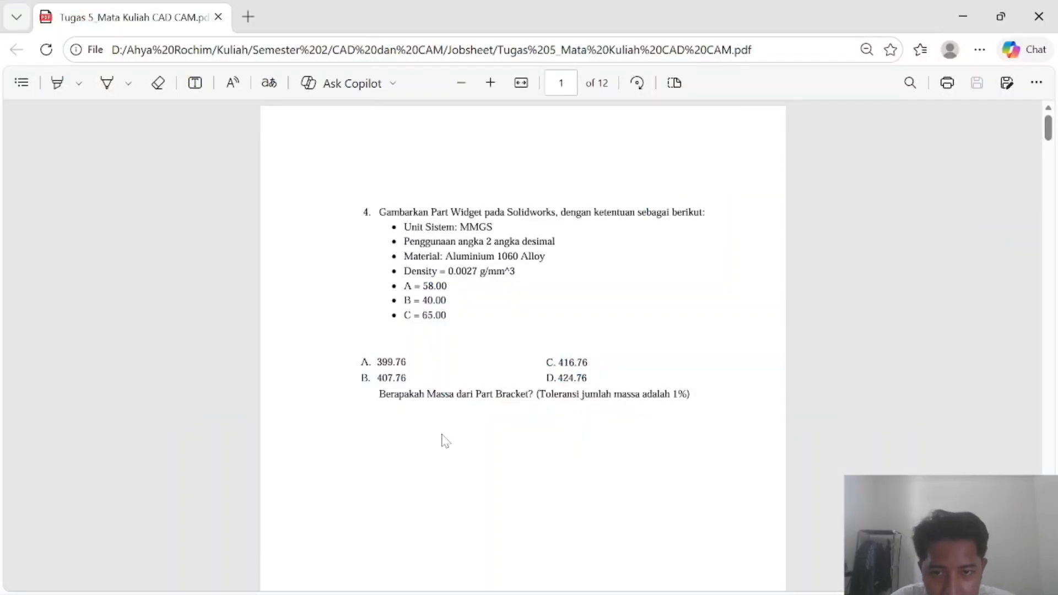
key("alt+Tab")
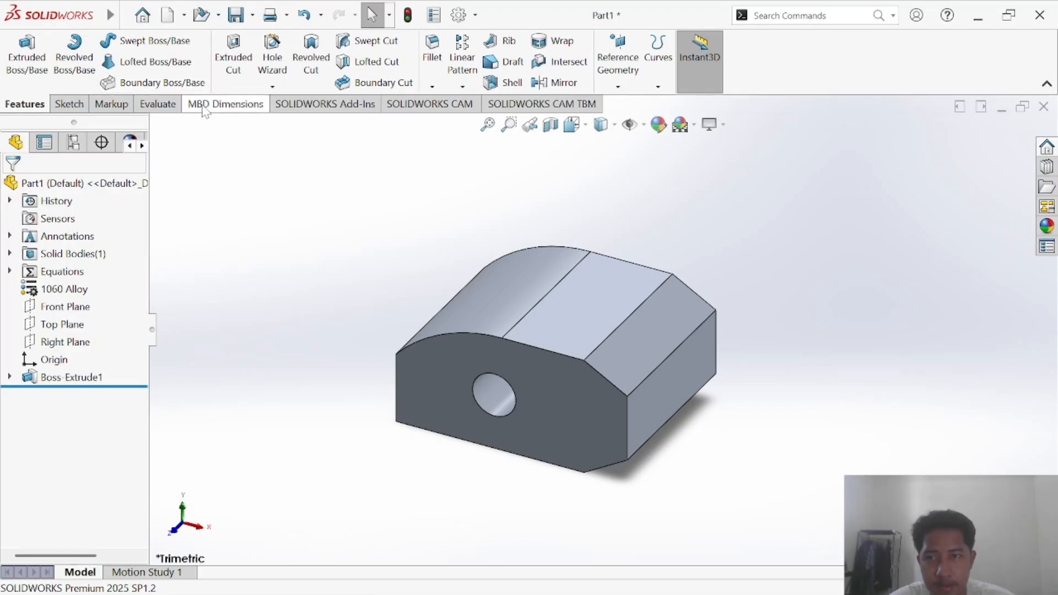
left_click(207, 104)
left_click(153, 104)
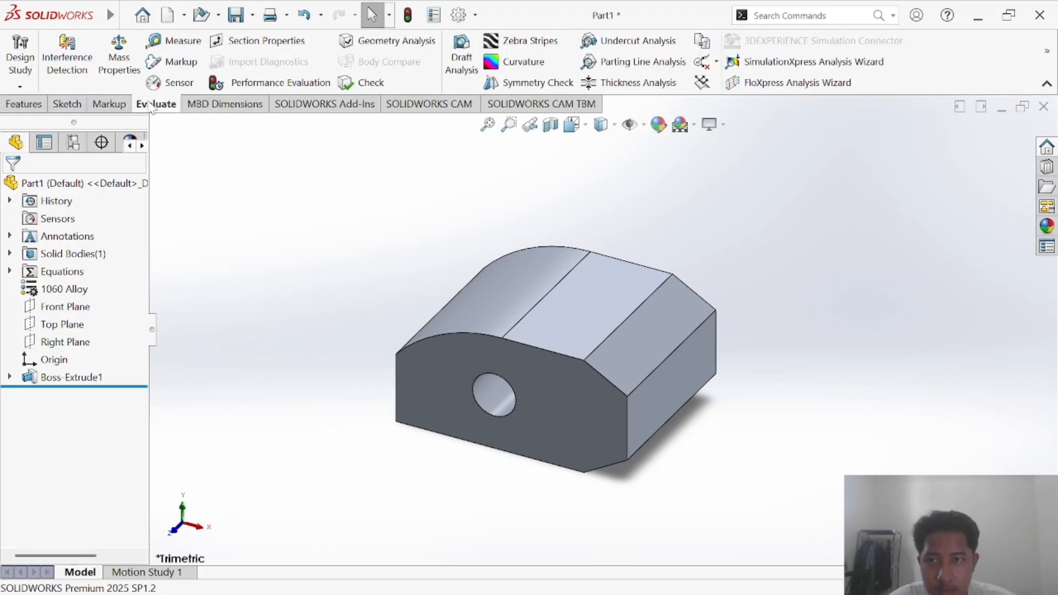
left_click(120, 59)
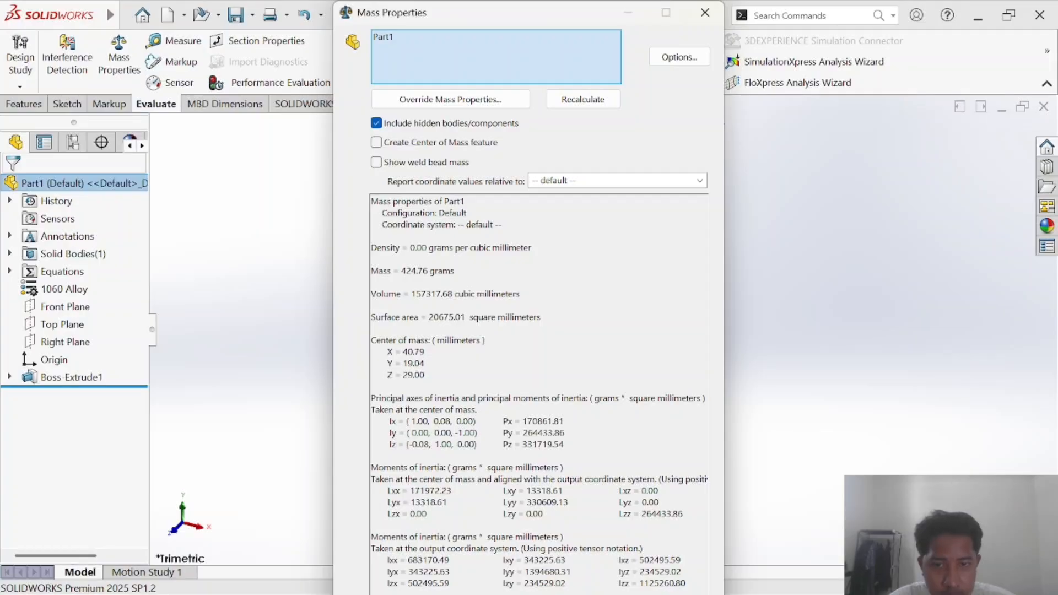
Switch to the assignment PDF, mark answer option D (424.76) with the pen and compare it with the part's mass properties
key("alt+Tab")
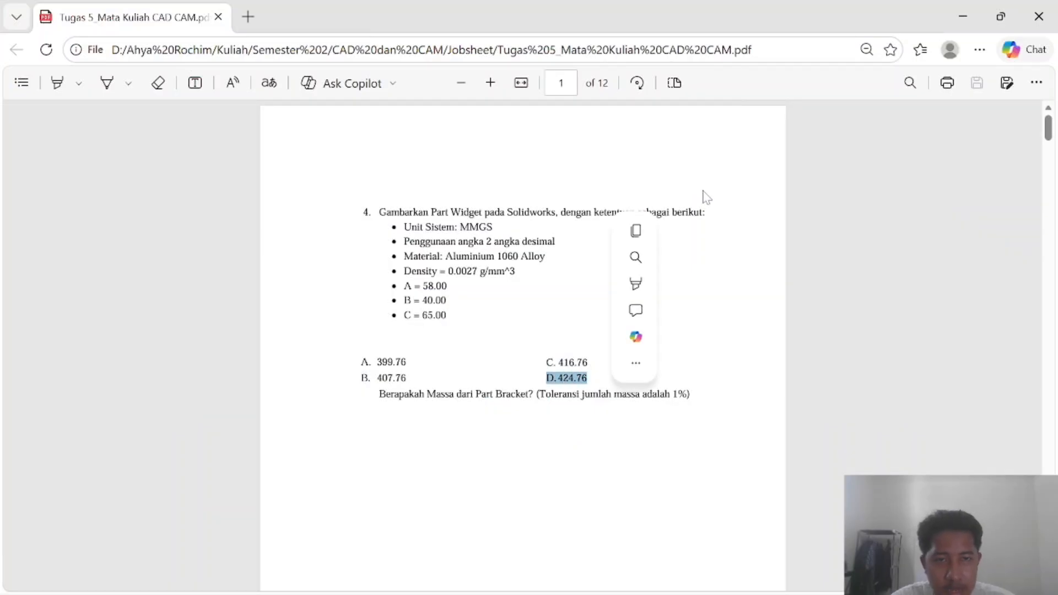
left_click(604, 131)
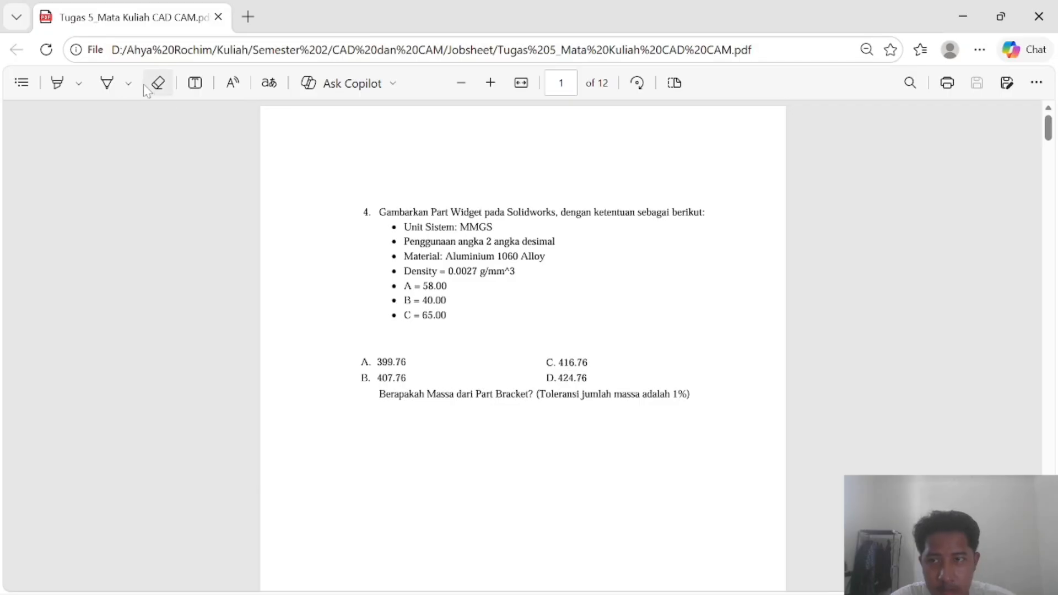
left_click(98, 88)
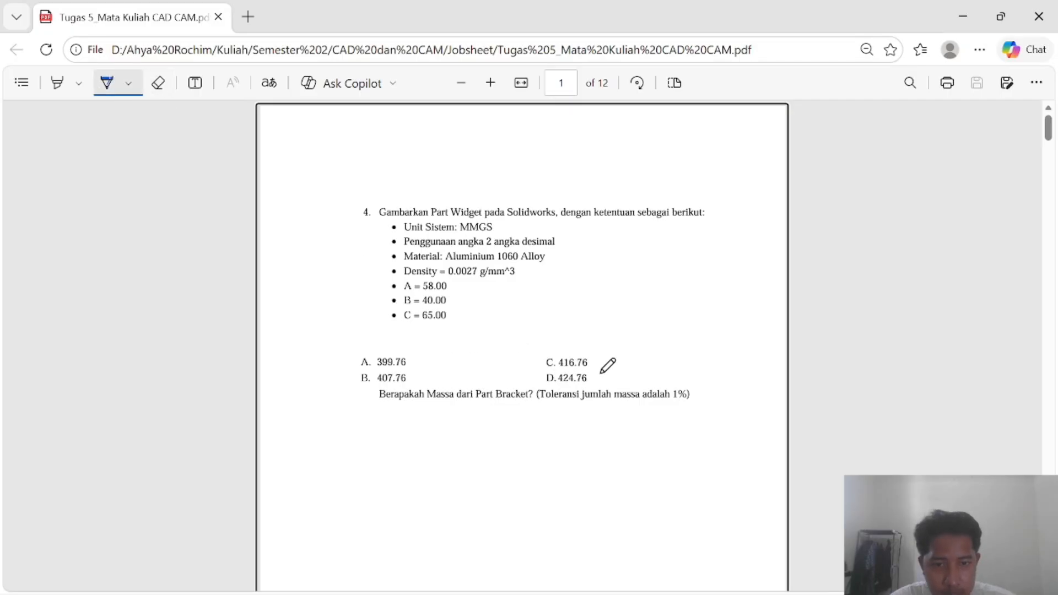
left_click_drag(556, 371, 543, 381)
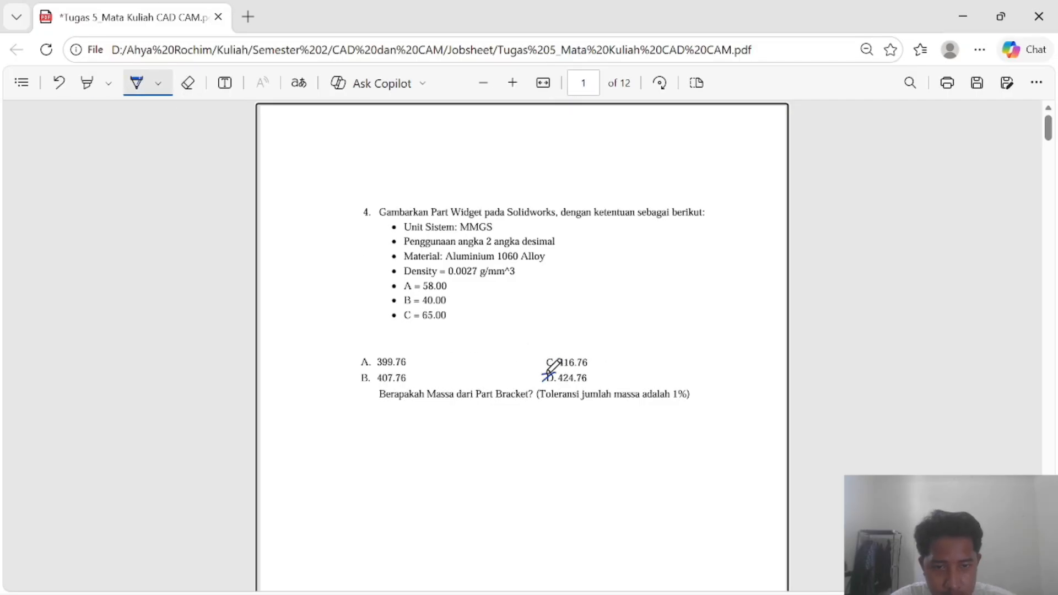
key("alt+Tab")
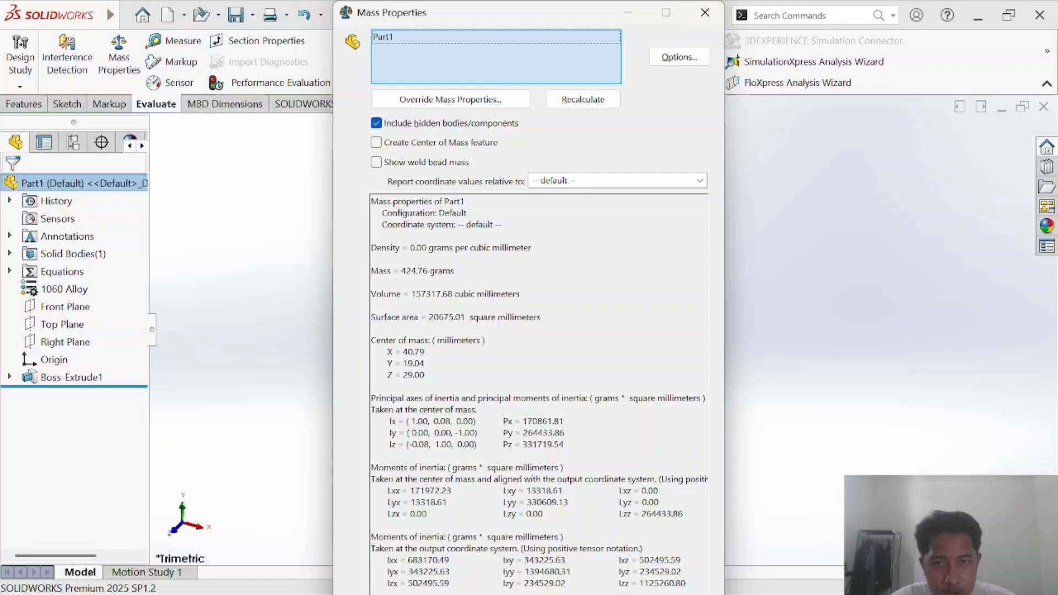
key("alt+Tab")
key("alt+Tab")
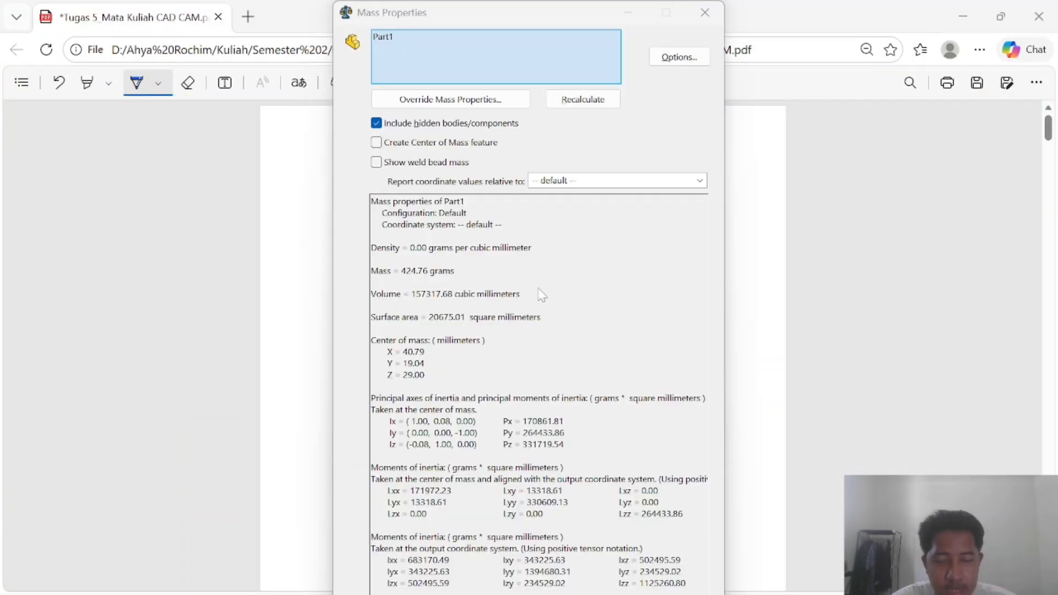
Set the mass property units to custom settings with 4 decimal places, recheck against the PDF and close the mass properties
left_click(679, 58)
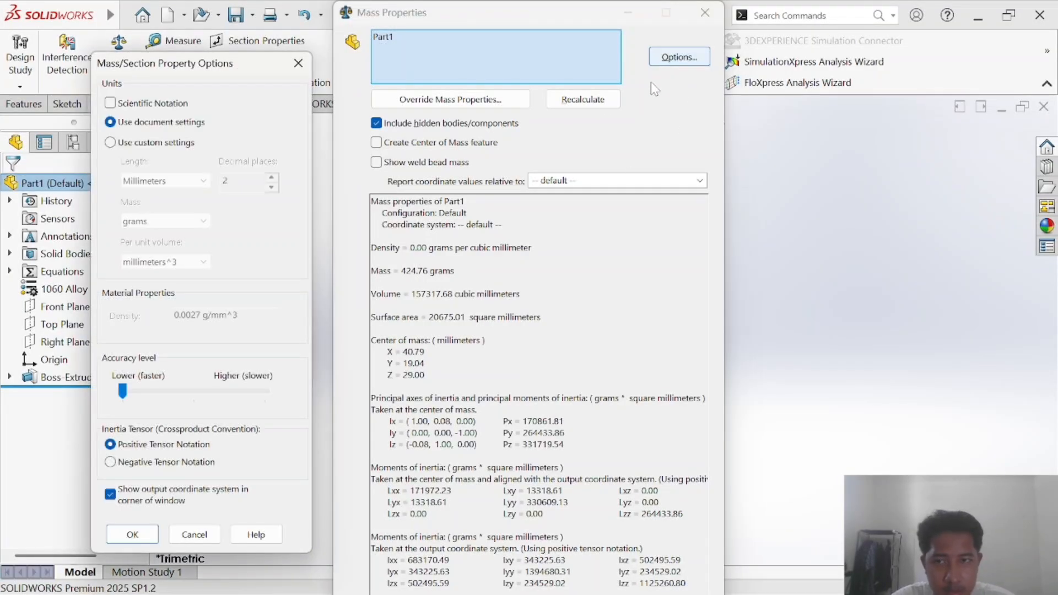
left_click(125, 145)
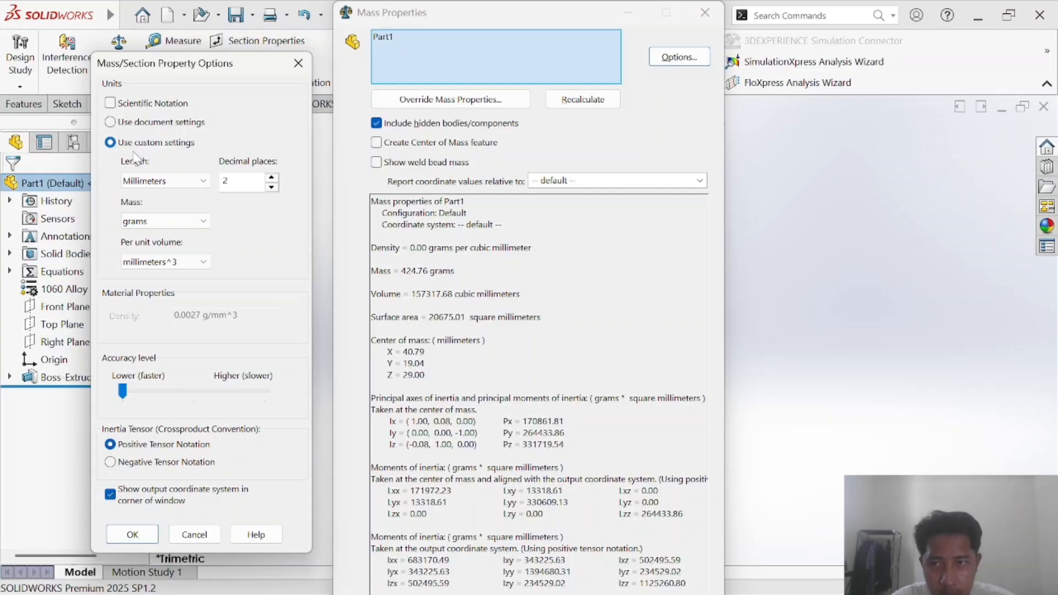
left_click(271, 177)
left_click(271, 178)
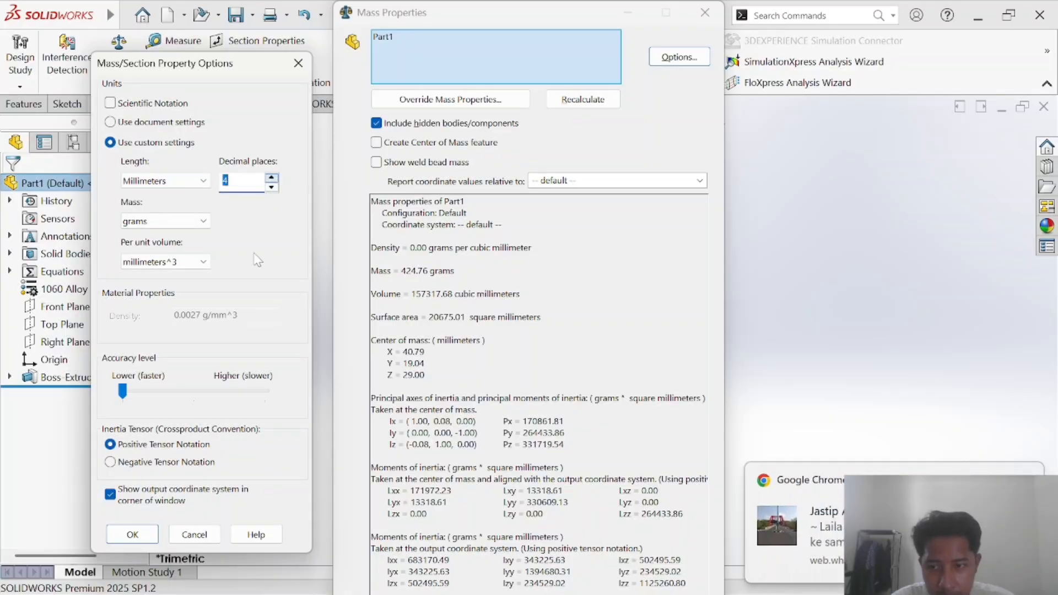
left_click(133, 534)
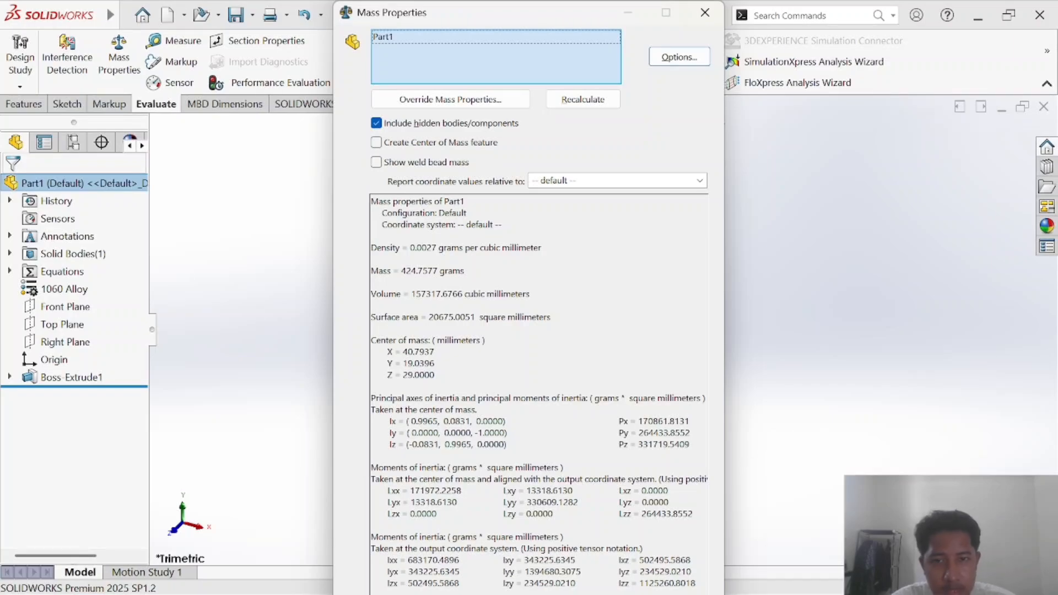
key("alt+Tab")
key("alt+Tab")
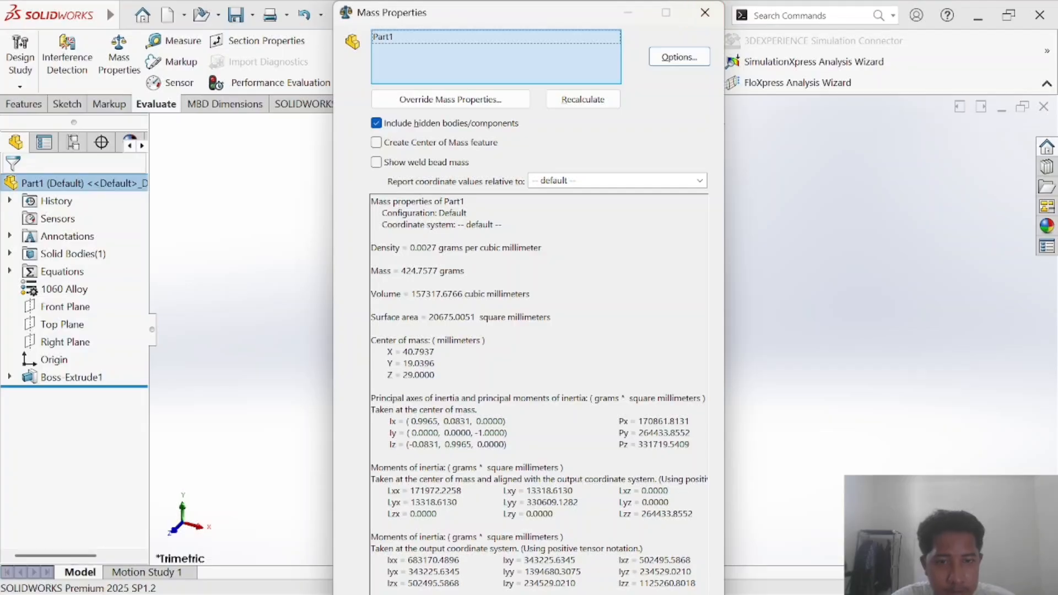
left_click(703, 14)
Switch to the assignment PDF and review question 5's requirements and the modified Widget's drawings before returning to the part
key("alt+Tab")
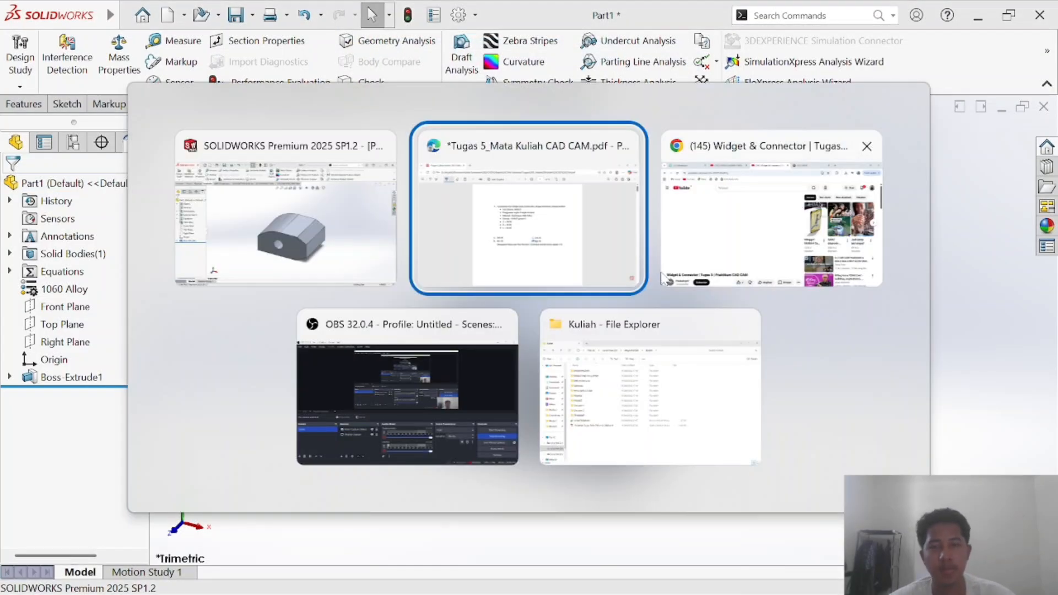
scroll(623, 275, "down", 20)
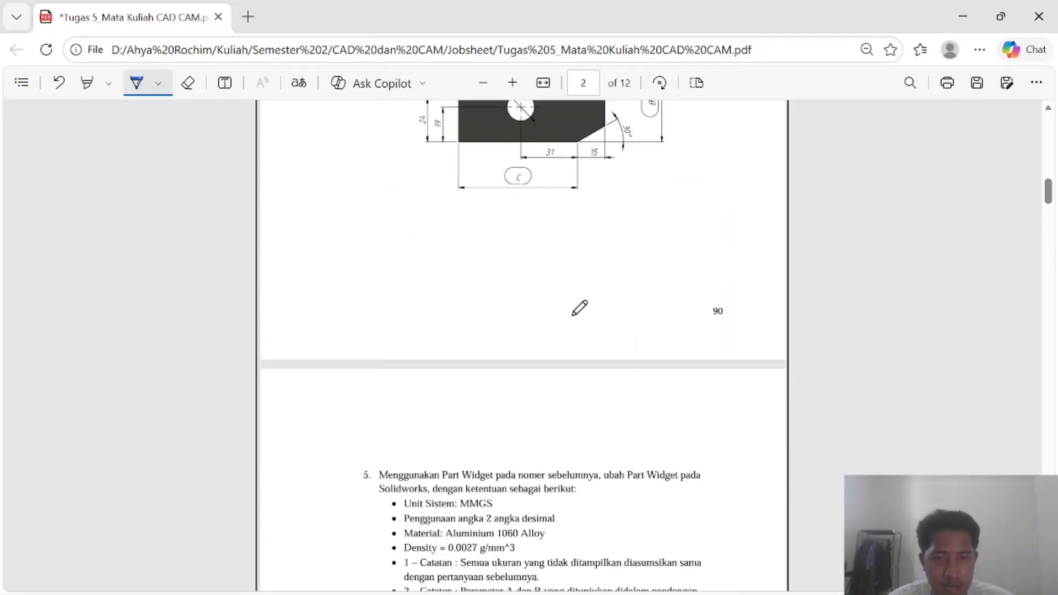
scroll(595, 353, "up", 10)
scroll(595, 352, "down", 11)
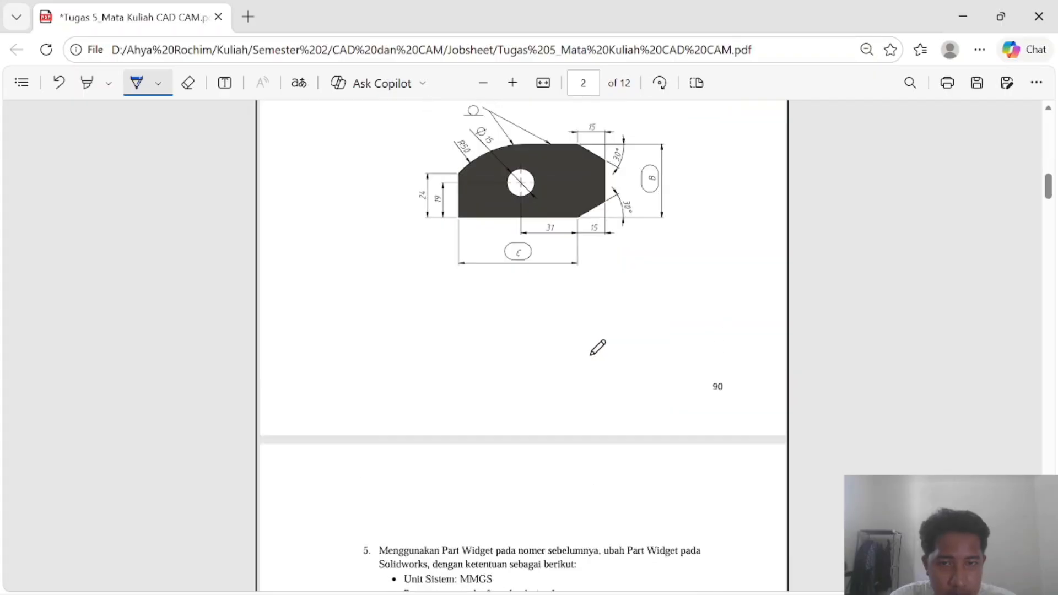
scroll(600, 350, "down", 8)
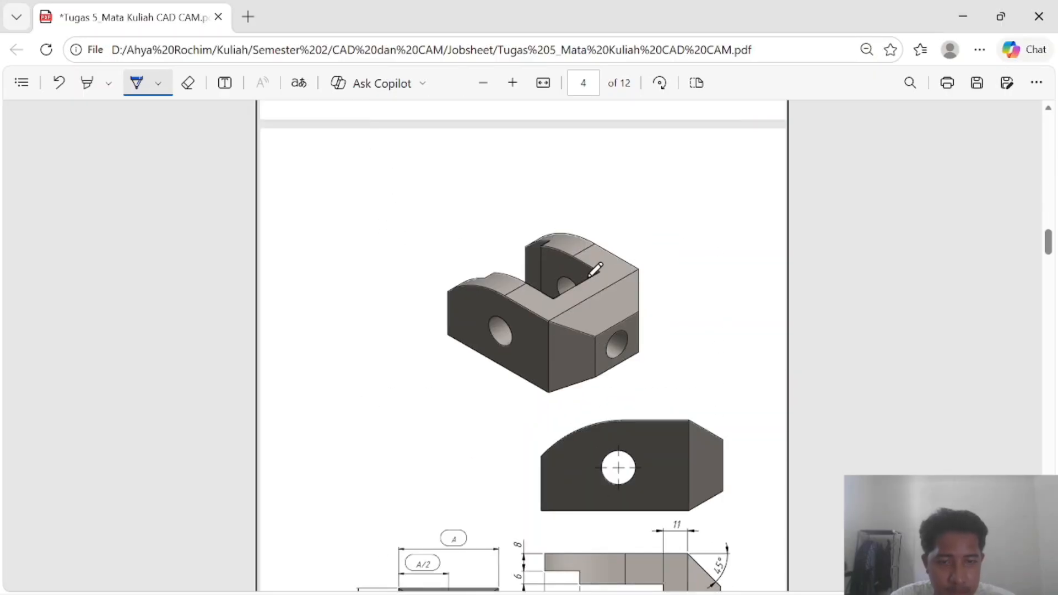
key("alt+Tab")
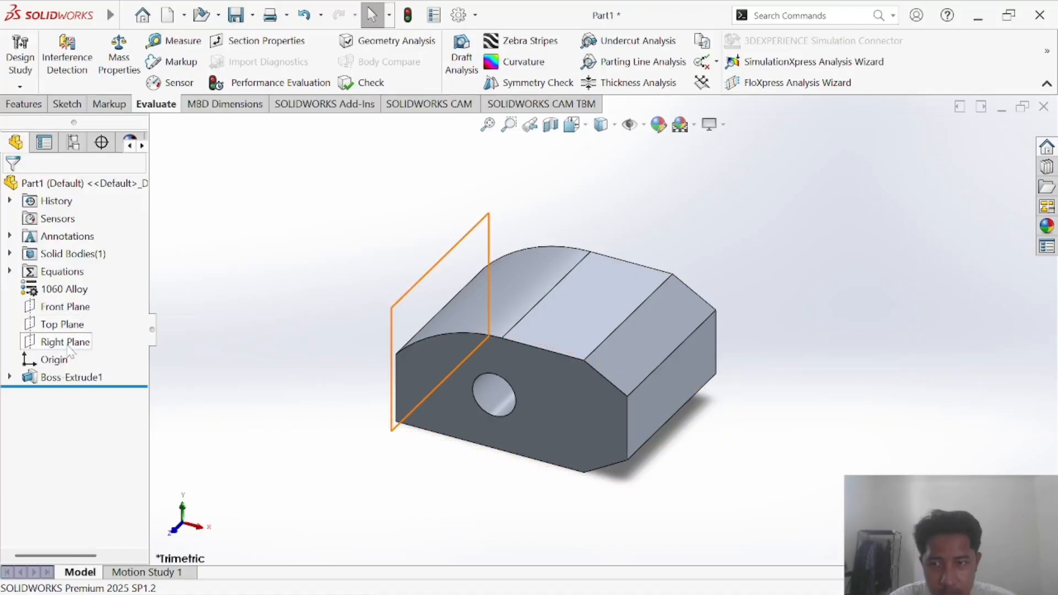
View the part normal to the Top Plane and compare it with the stepped cut-out in the assignment PDF's drawing
left_click(61, 324)
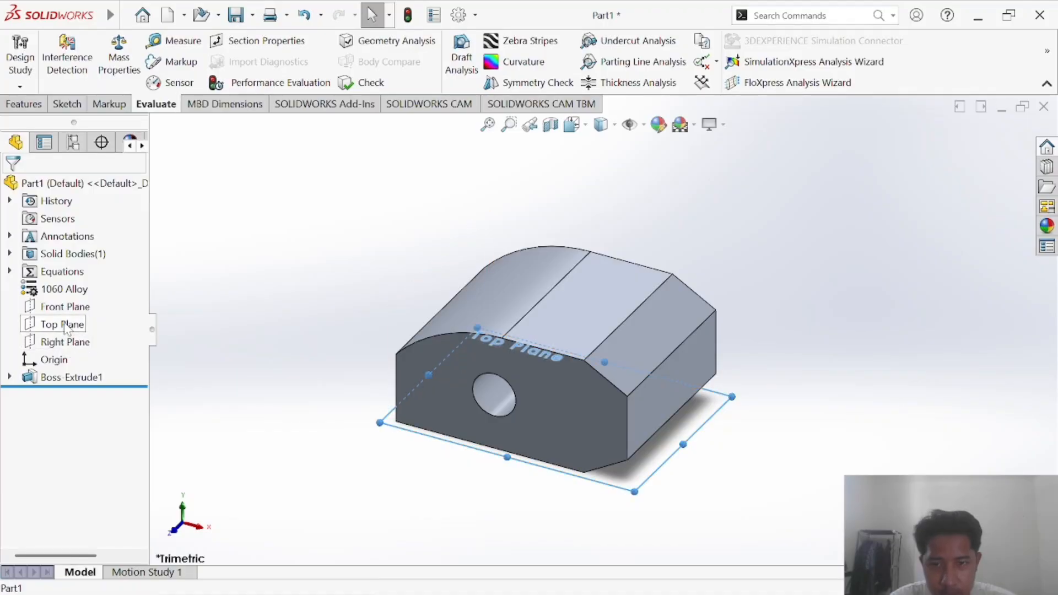
right_click(62, 324)
left_click(152, 289)
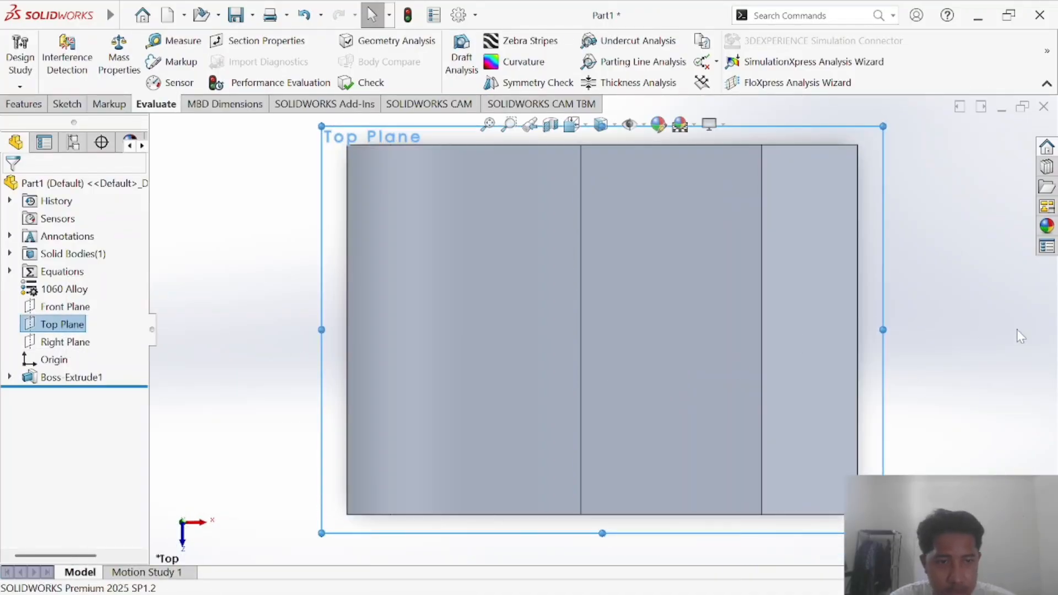
left_click(1017, 329)
key("alt+Tab")
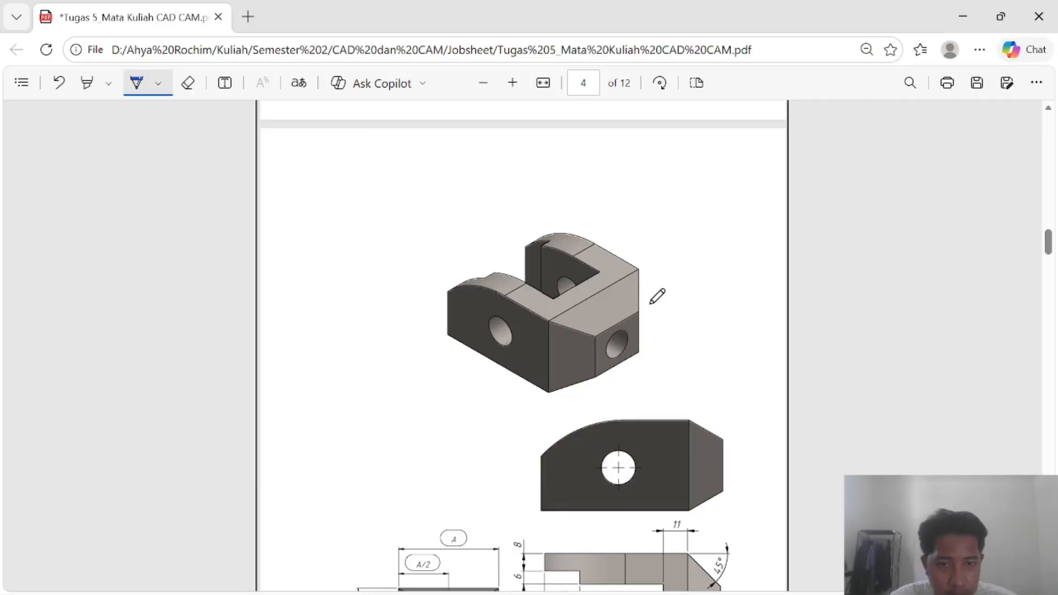
key("alt+Tab")
key("alt+Tab")
scroll(601, 371, "down", 5)
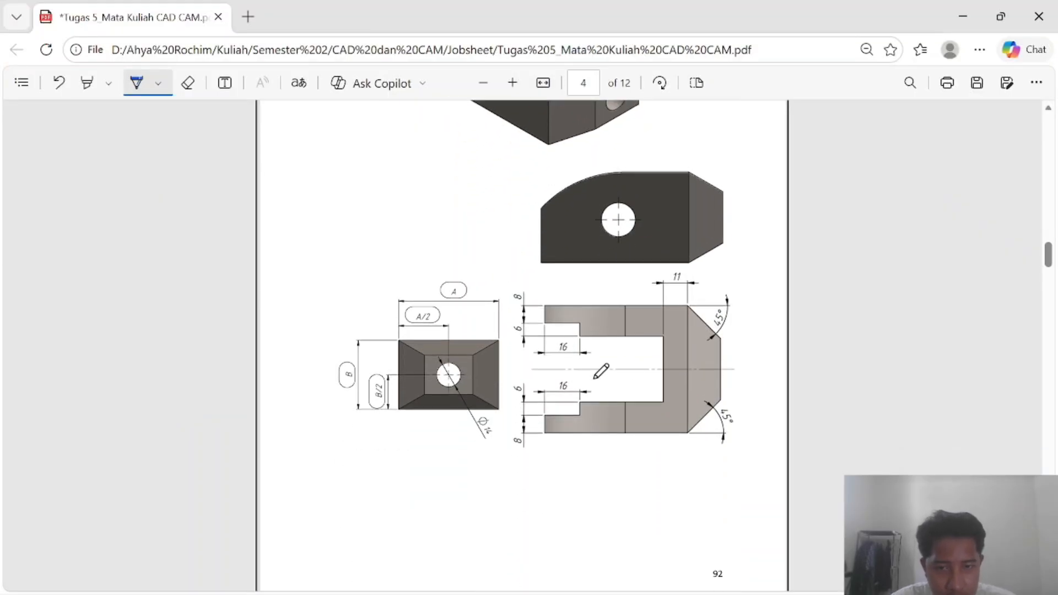
key("alt+Tab")
key("alt+Tab")
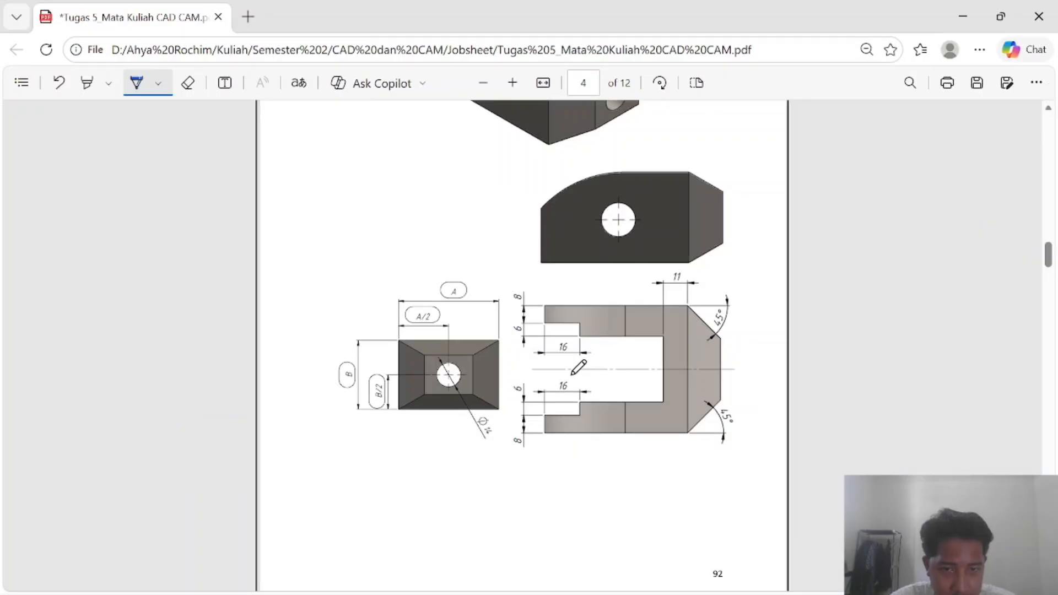
key("alt+Tab")
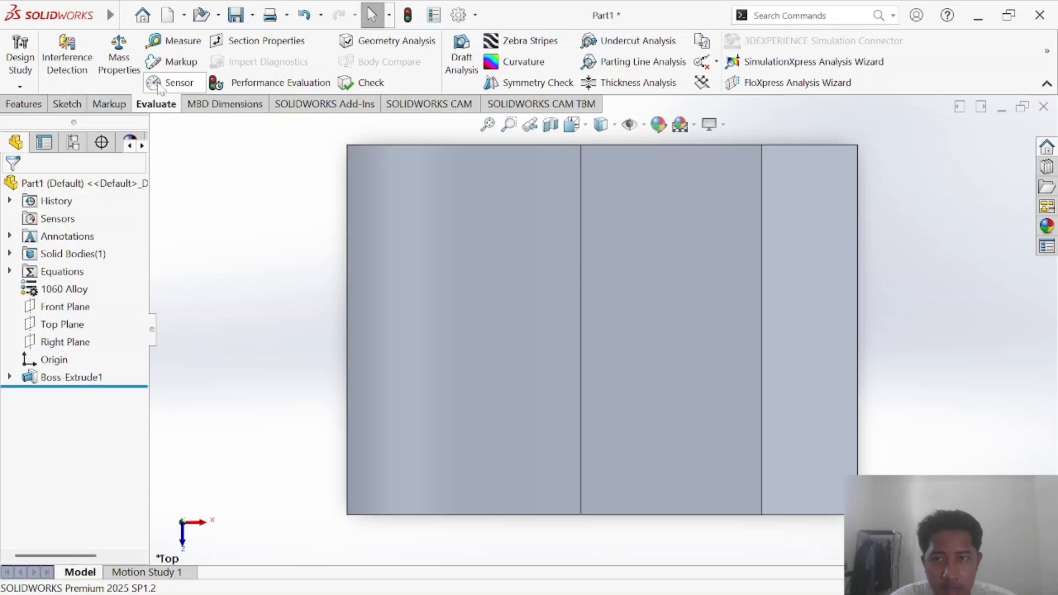
left_click(65, 104)
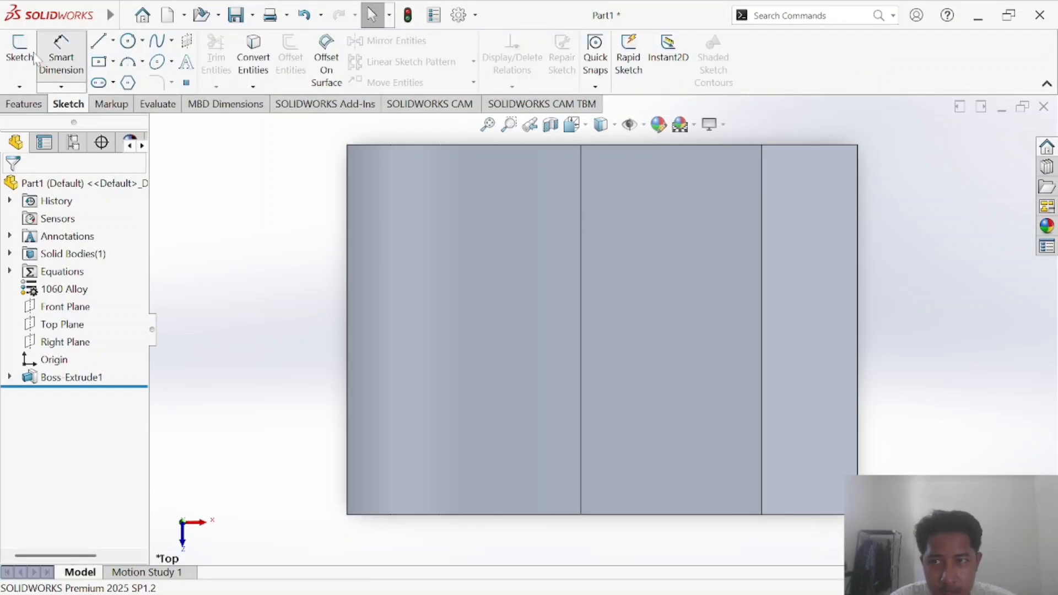
left_click(60, 52)
left_click(20, 50)
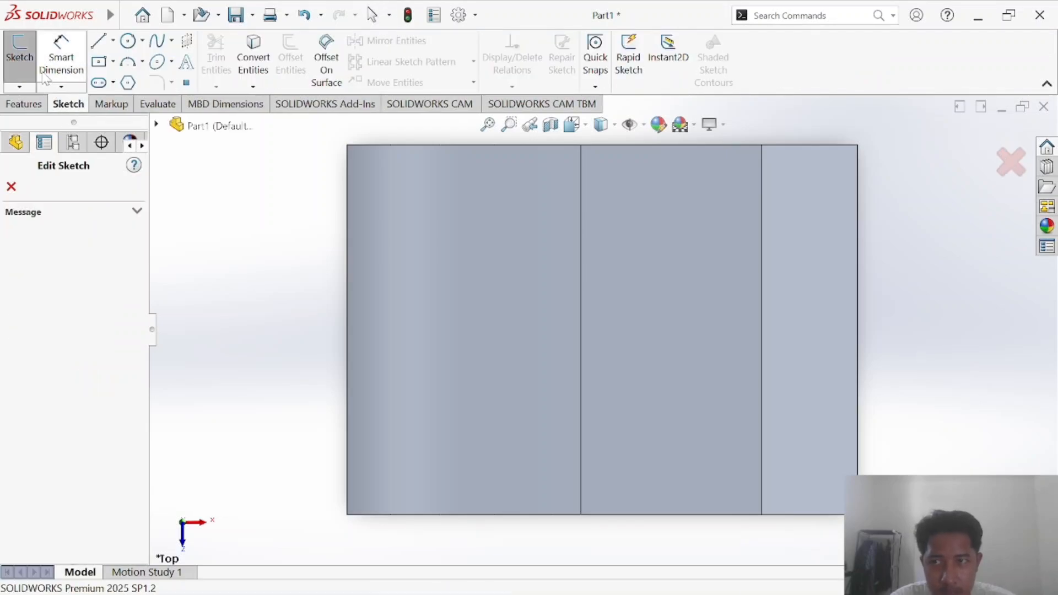
left_click(12, 187)
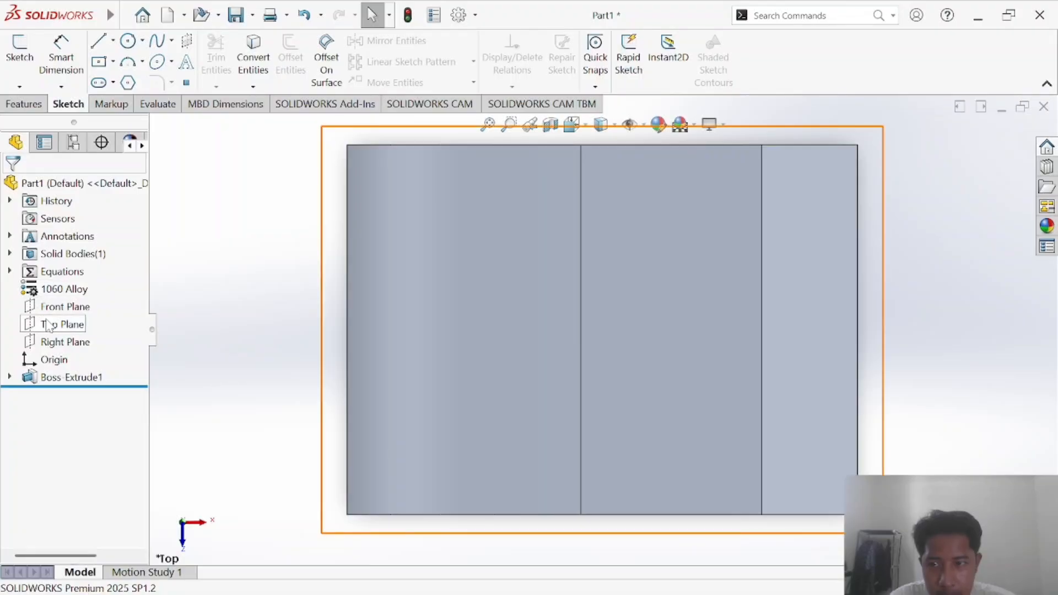
Start a new sketch on the Top Plane and recheck the cut-out's shape in the assignment PDF
right_click(48, 325)
left_click(132, 290)
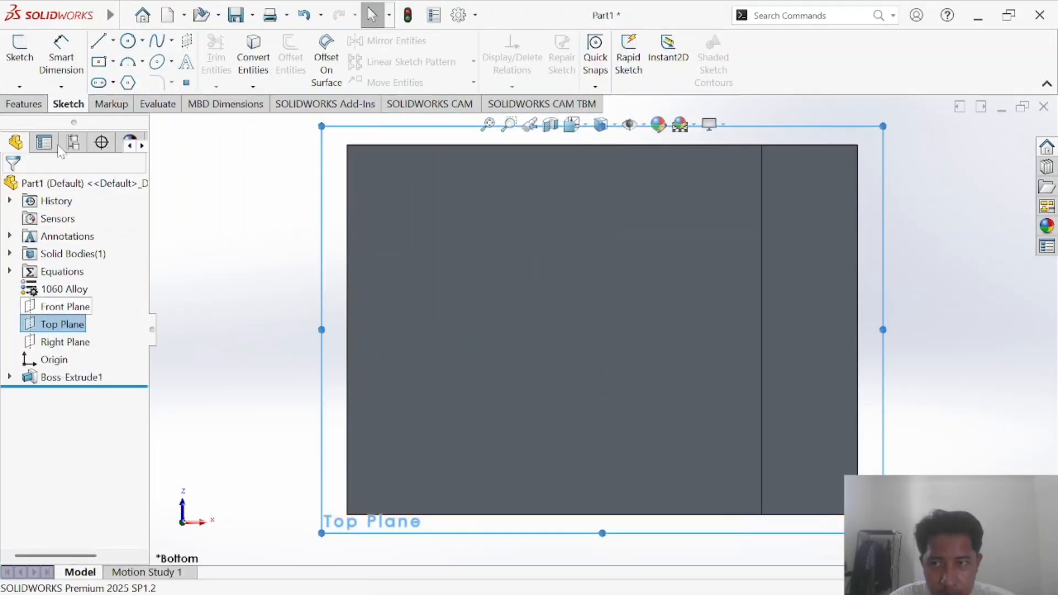
left_click(19, 51)
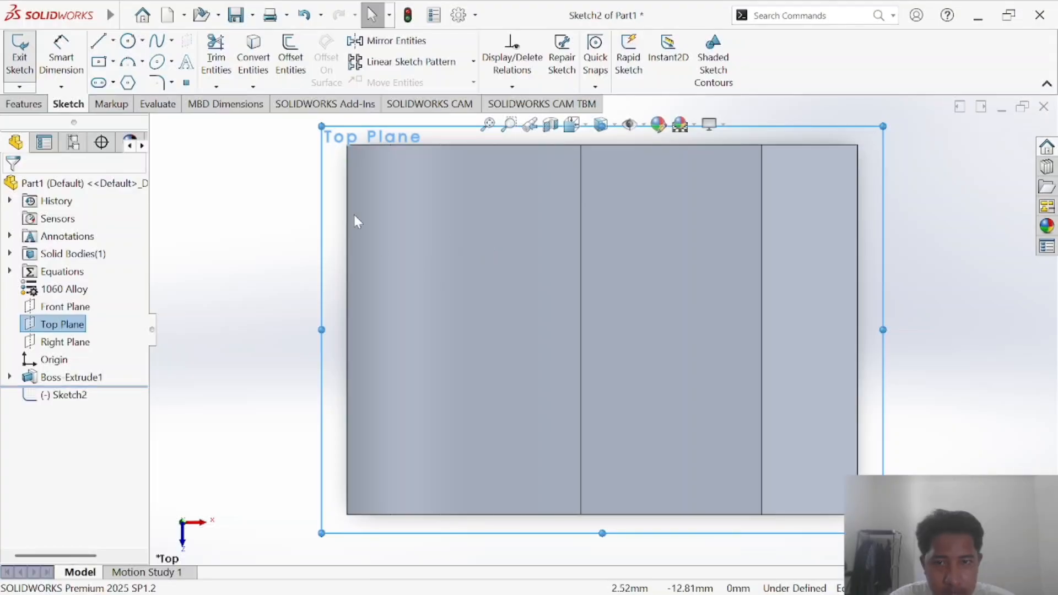
key("alt+Tab")
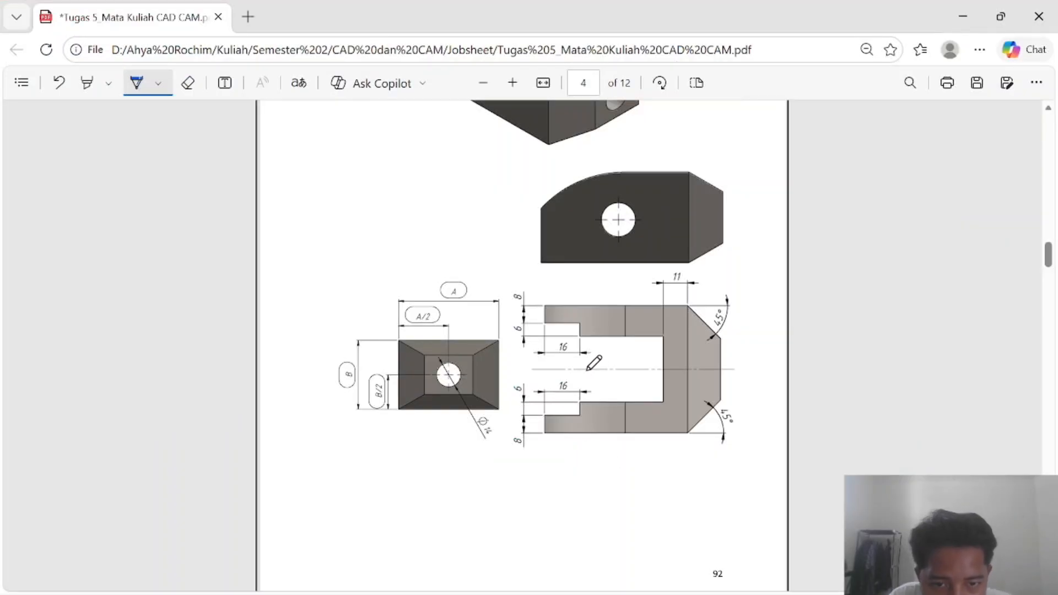
key("alt+Tab")
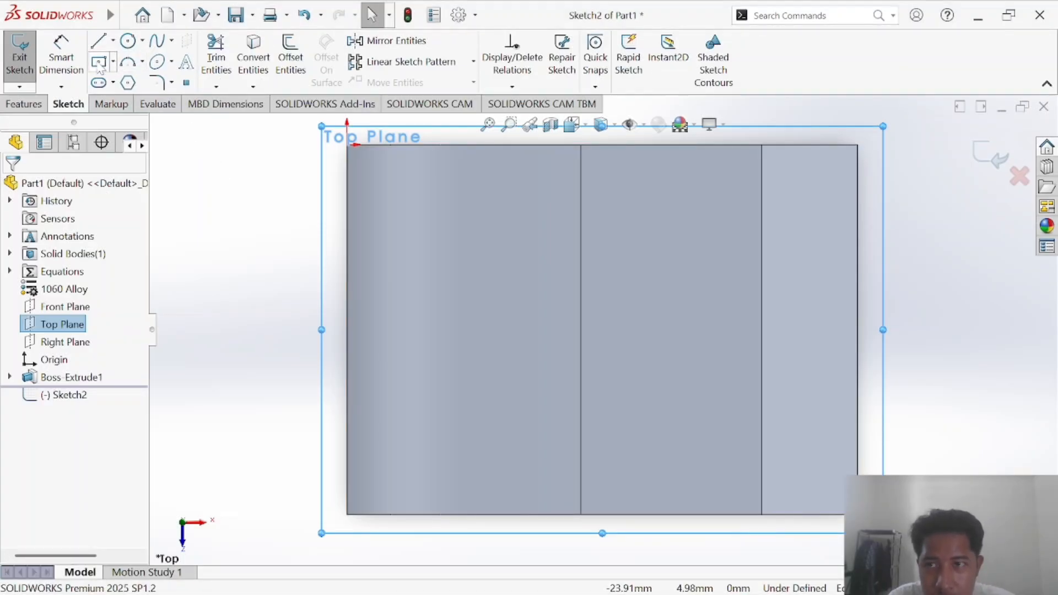
Sketch a corner rectangle about 15 mm wide starting on the part's edge at the curved end, checking the PDF drawing for its shape
left_click(100, 63)
left_click(113, 61)
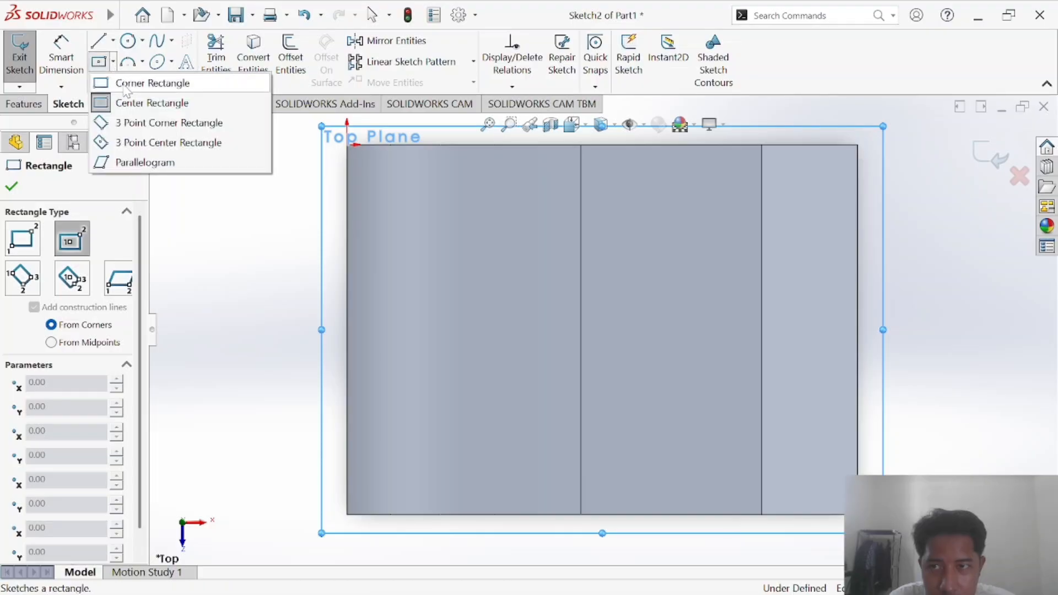
left_click(133, 83)
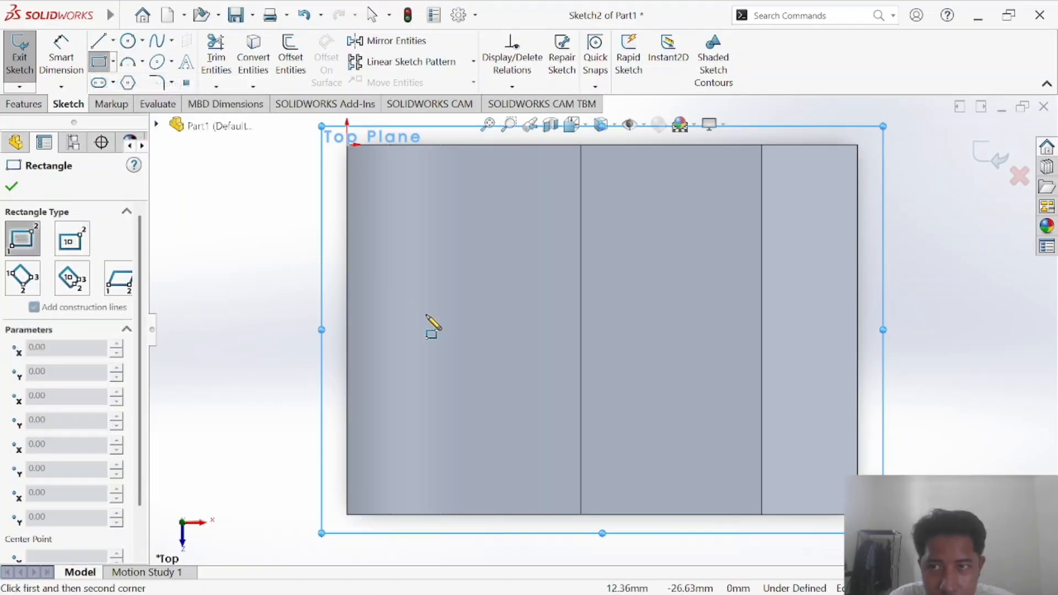
key("alt+Tab")
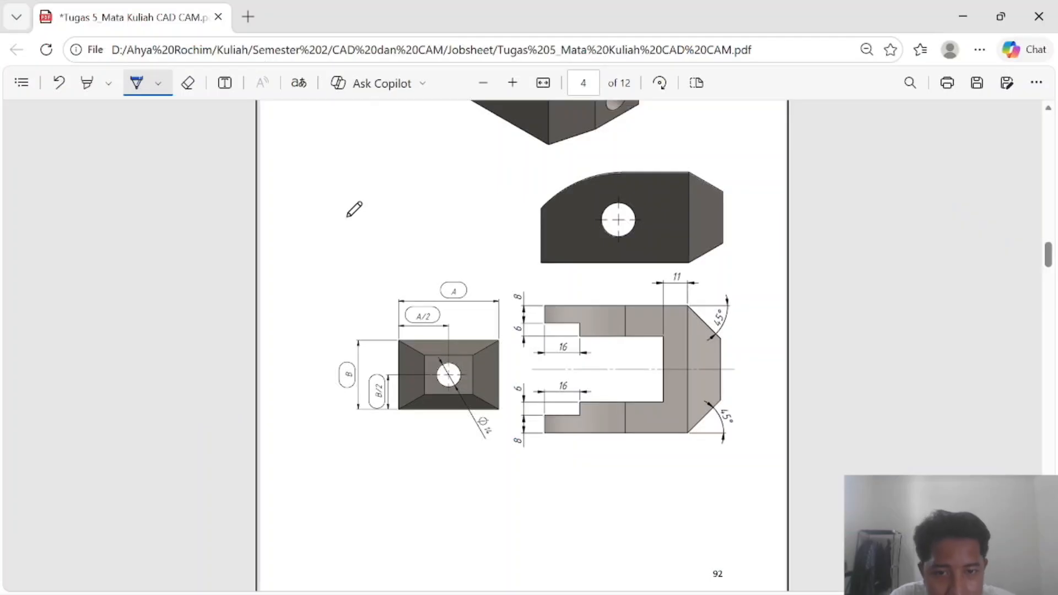
key("alt+Tab")
left_click(348, 209)
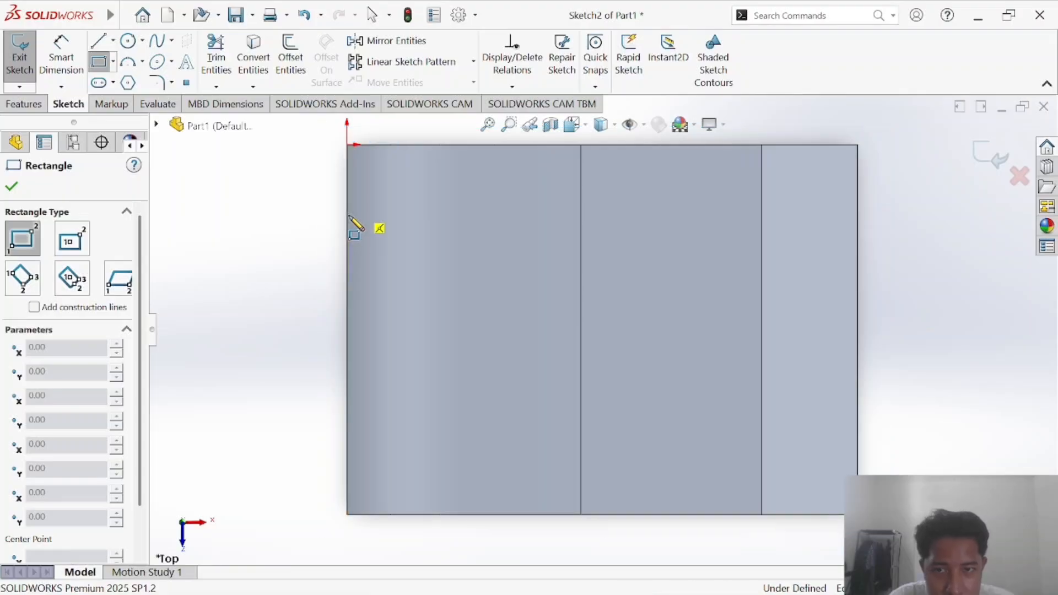
left_click(445, 444)
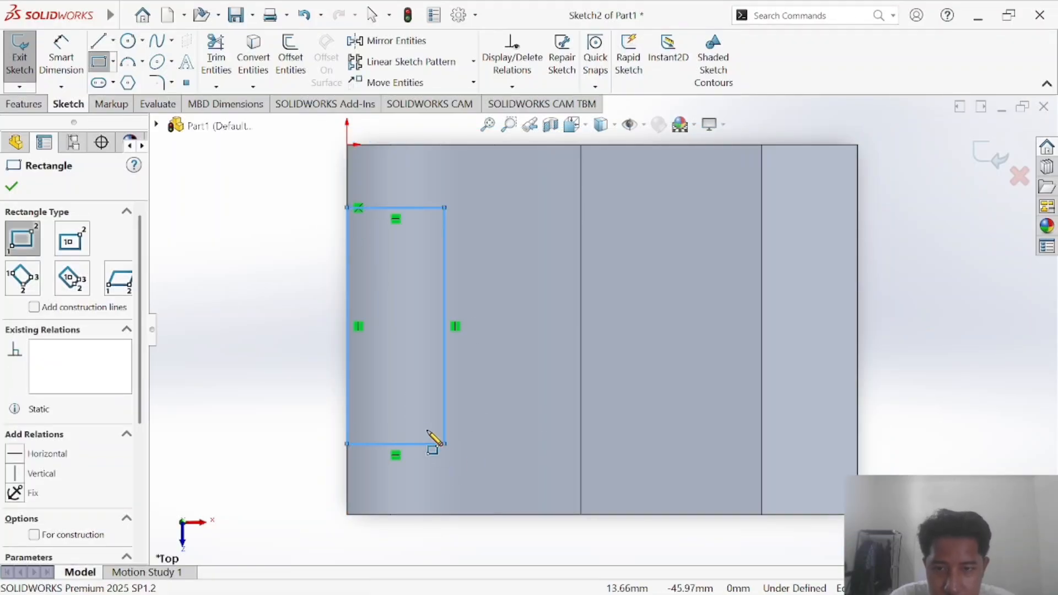
key("Escape")
Sketch a center rectangle centred on the midpoint of the edge between the curved and flat upper faces
left_click(113, 62)
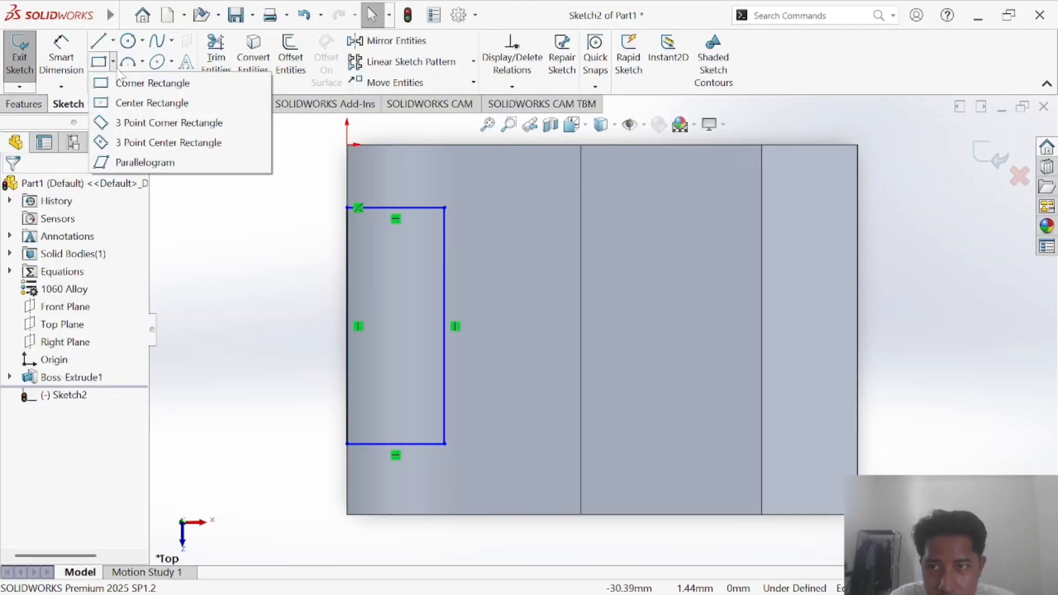
left_click(153, 104)
left_click(580, 329)
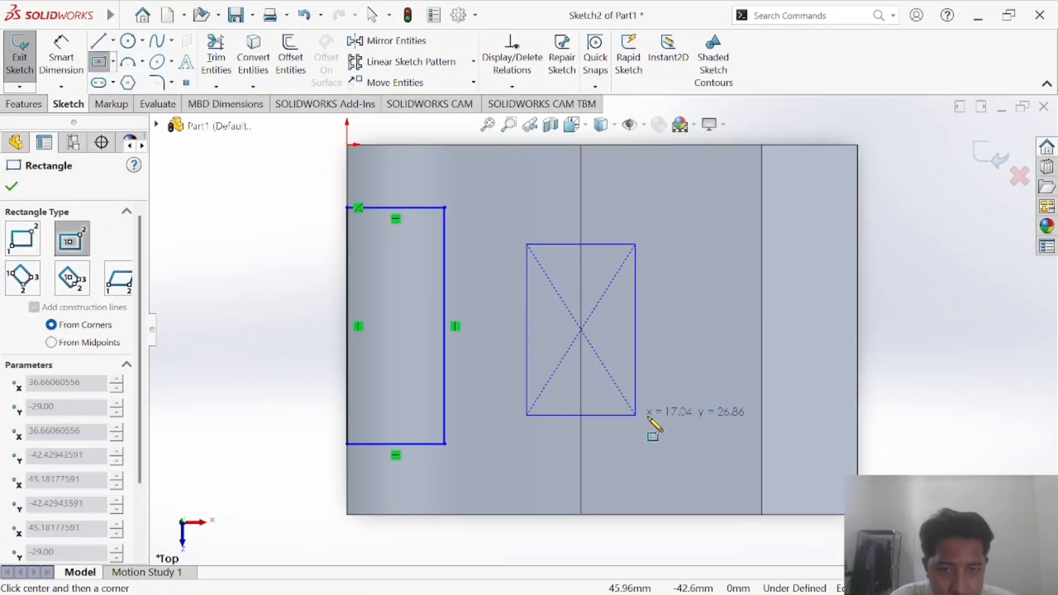
left_click(709, 394)
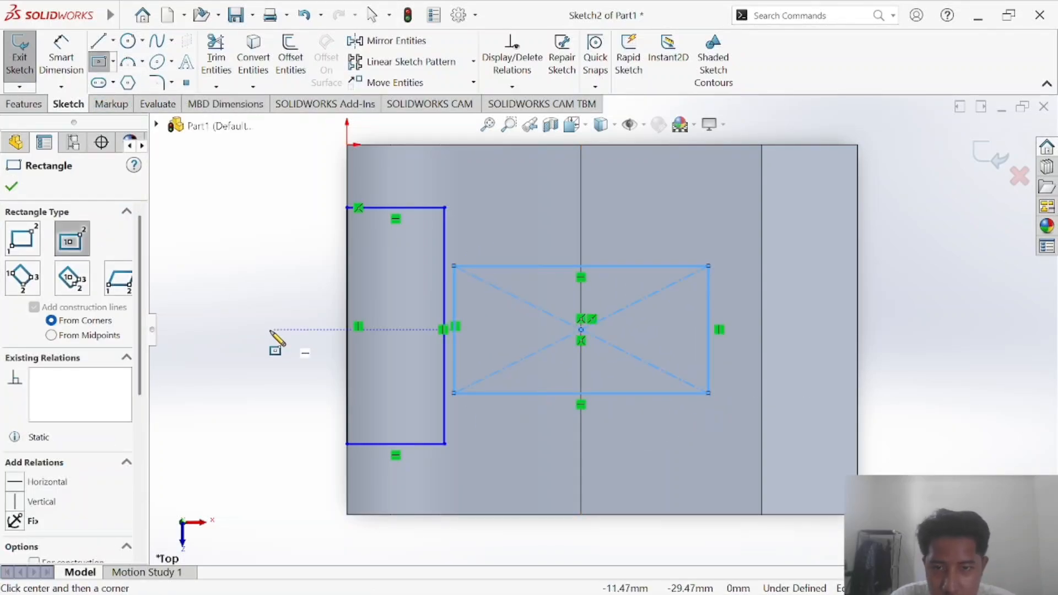
key("Escape")
Check the PDF drawing and dimension the corner rectangle's upper line 8 mm from the part's nearest parallel edge
key("alt+Tab")
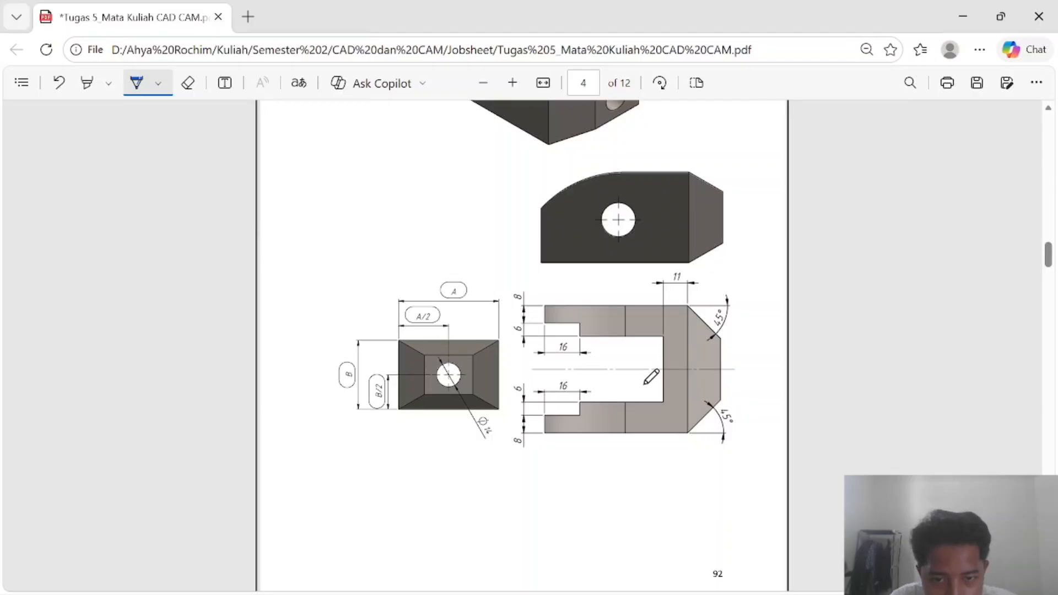
key("alt+Tab")
left_click(61, 55)
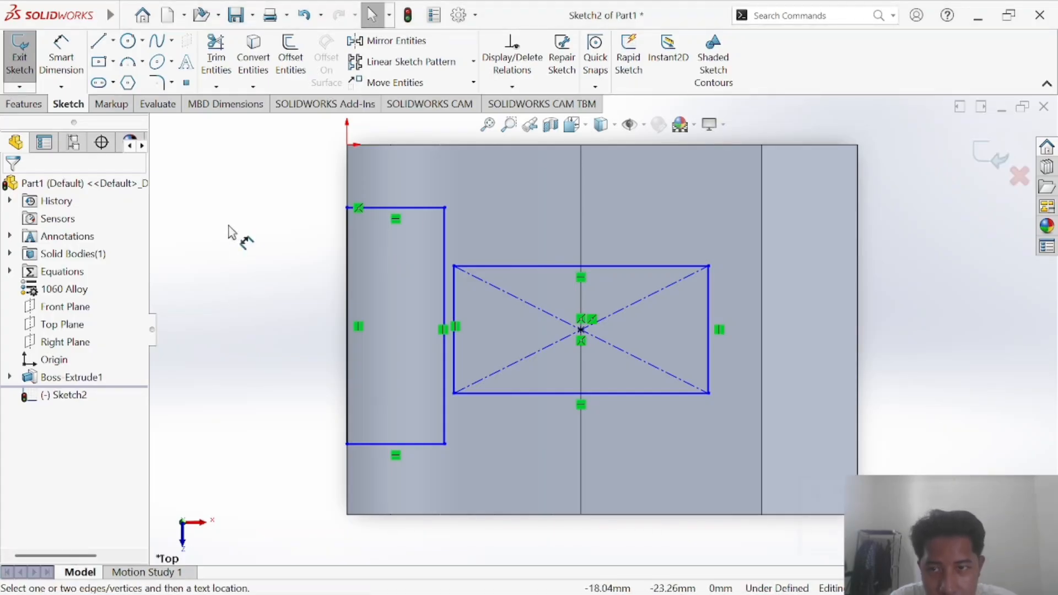
left_click(387, 146)
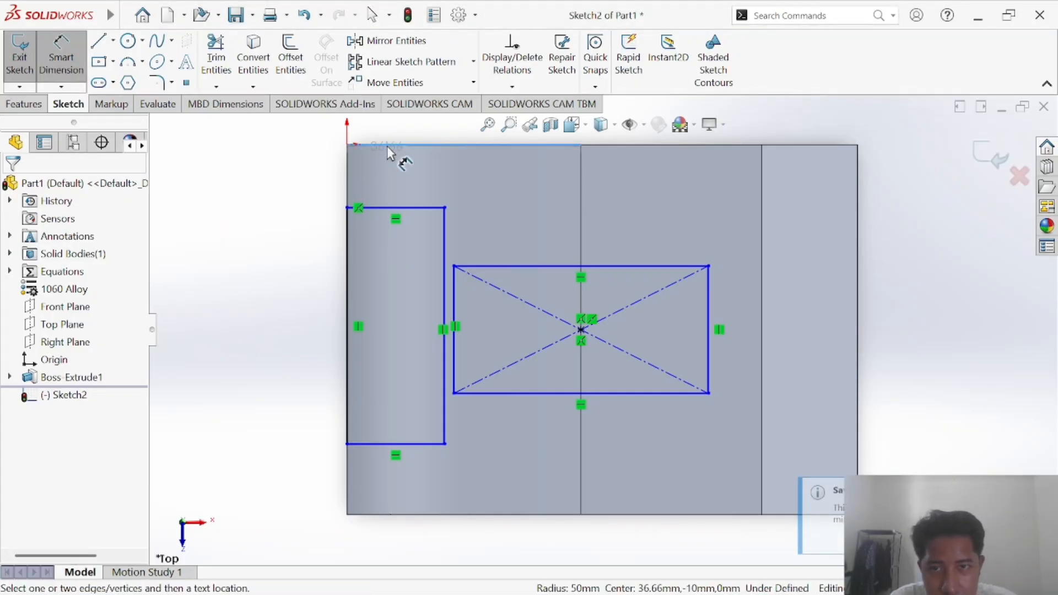
left_click(398, 210)
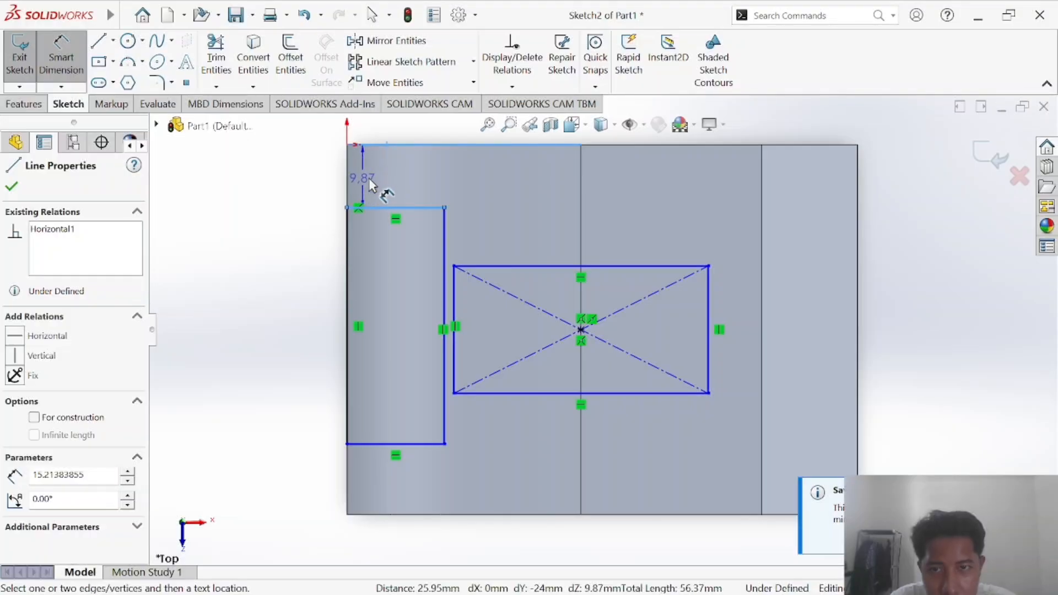
left_click(371, 179)
type("8")
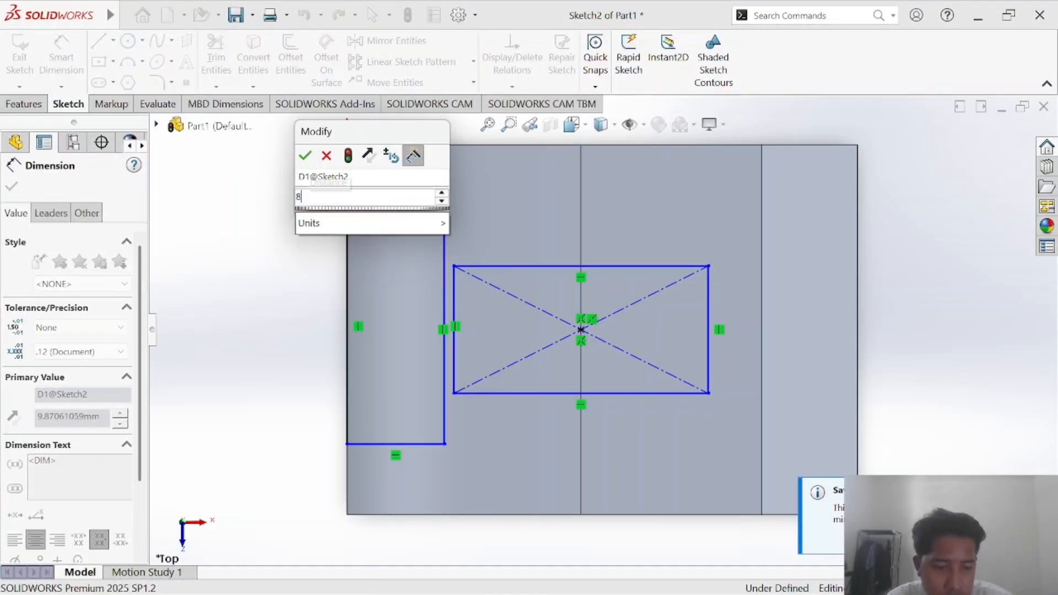
key("Return")
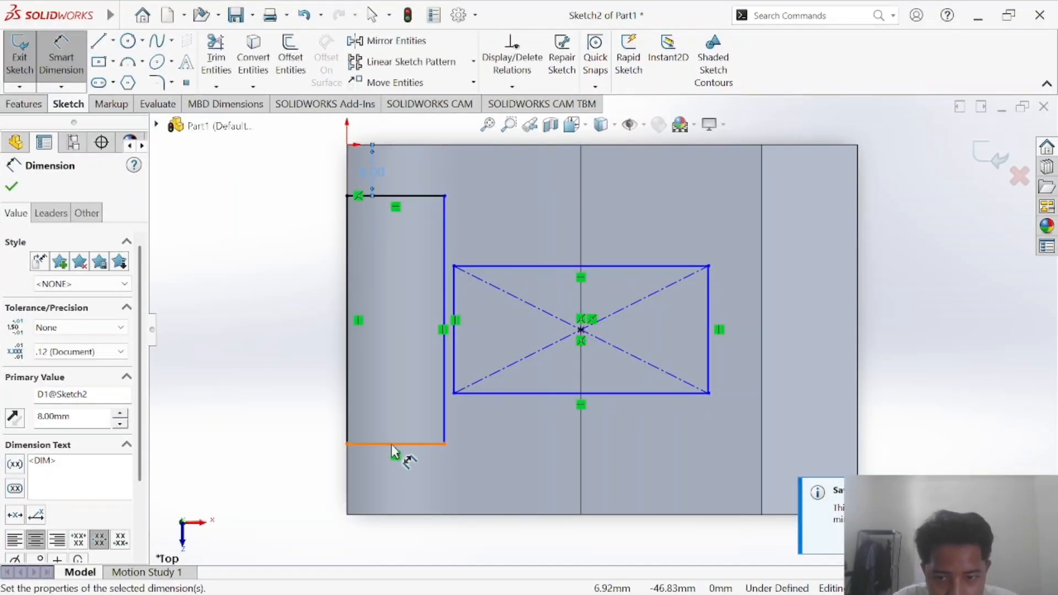
Dimension the corner rectangle's lower line 8 mm from the part's opposite edge, and switch to the PDF drawing for the remaining dimensions
left_click(392, 444)
left_click(402, 516)
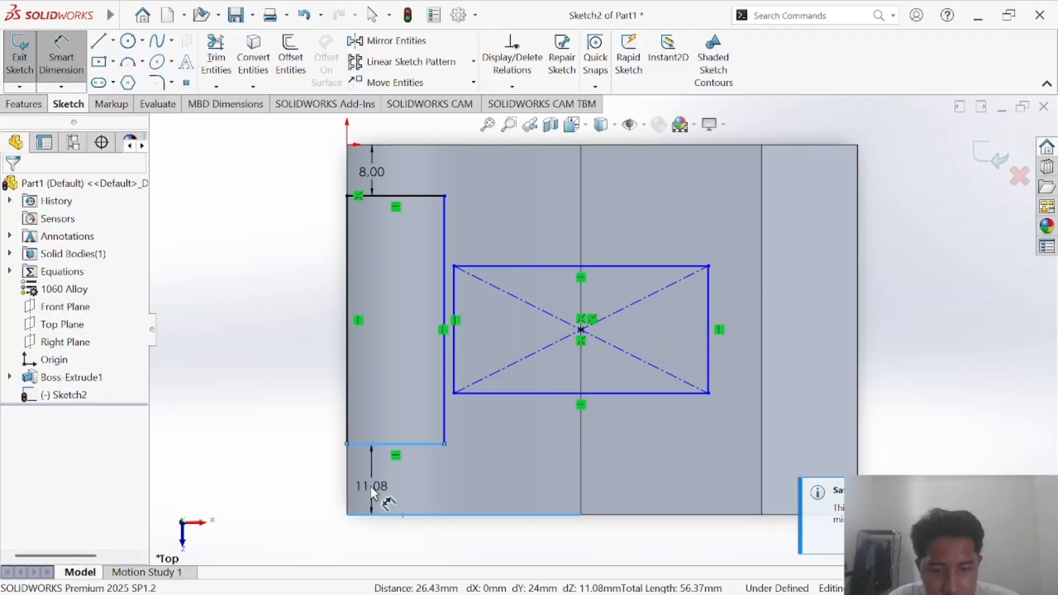
left_click(370, 487)
type("8")
key("Return")
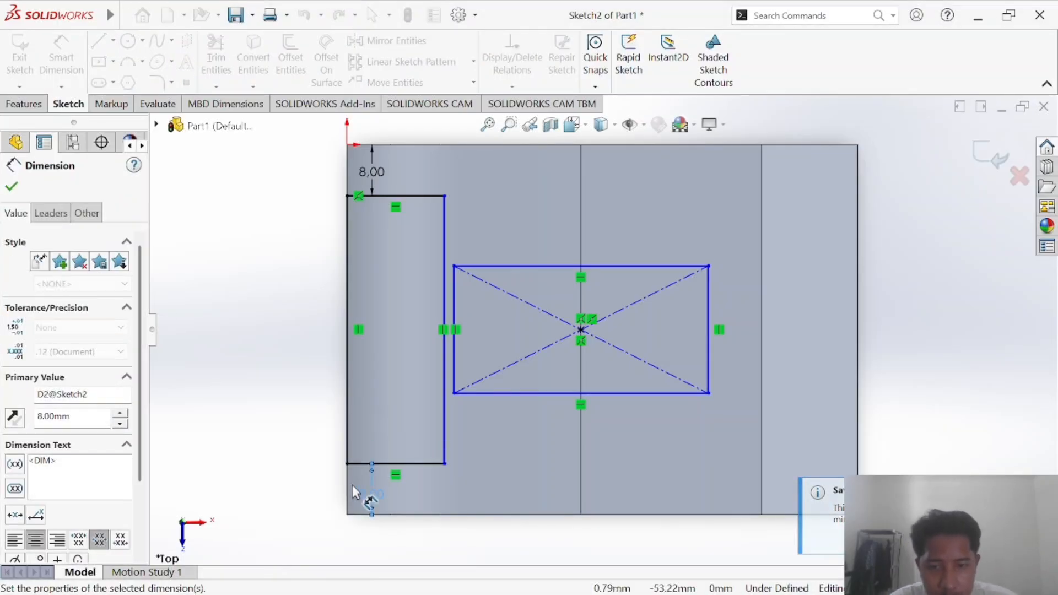
key("alt+Tab")
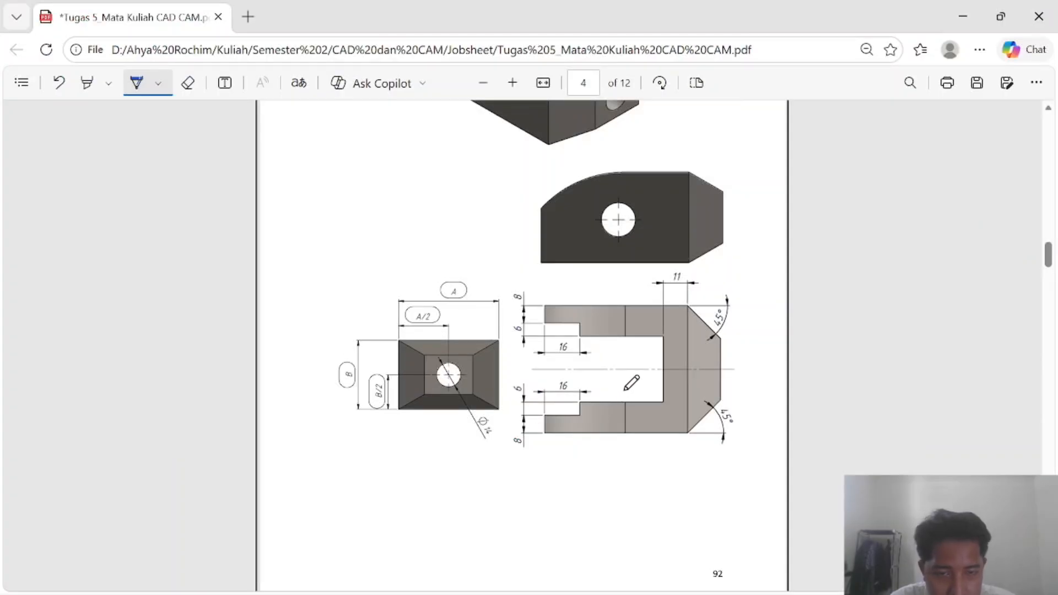
Return to SOLIDWORKS and dimension the center rectangle's side farthest from the curved end 11 mm from the edge where the tapered end begins
key("alt+Tab")
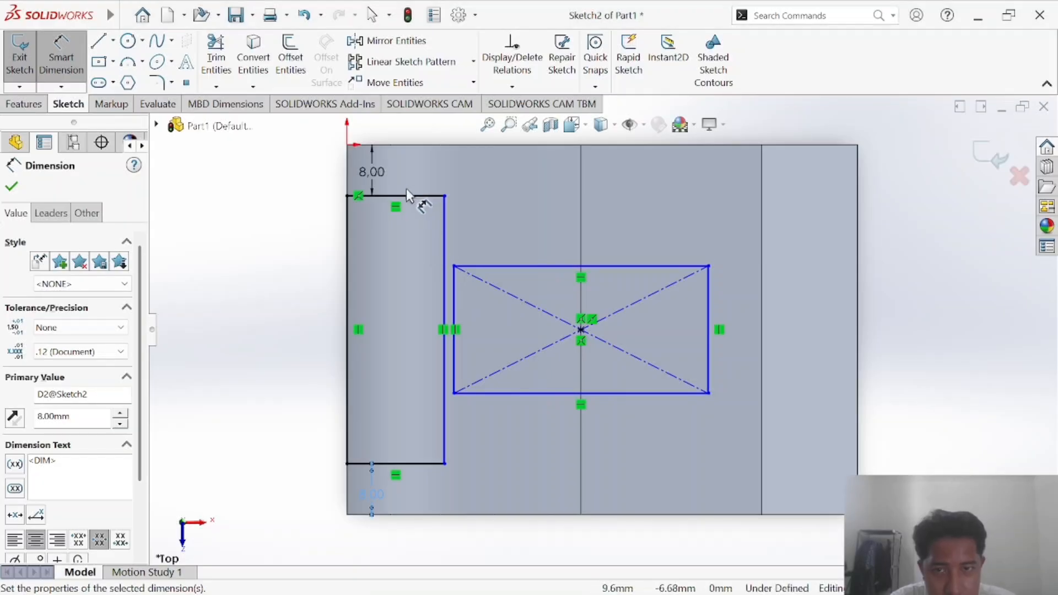
left_click(412, 196)
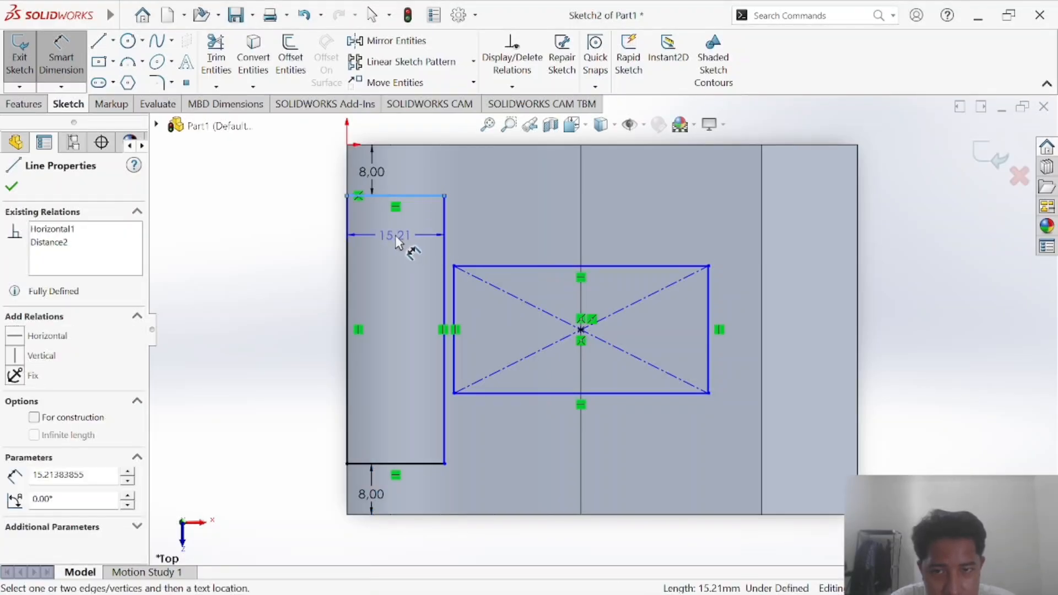
key("Escape")
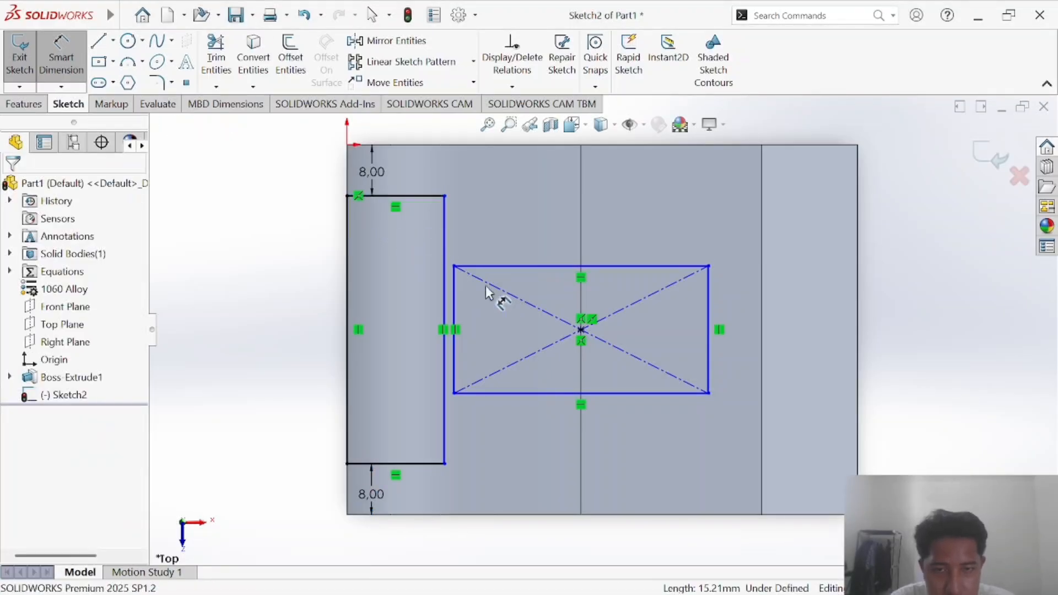
key("alt+Tab")
key("alt+Tab")
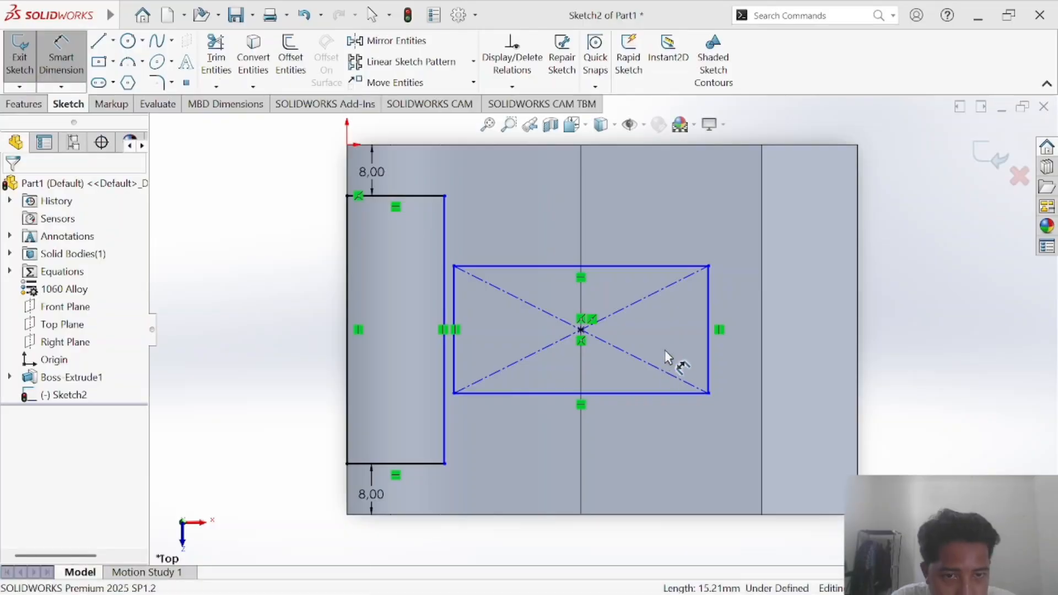
left_click(709, 317)
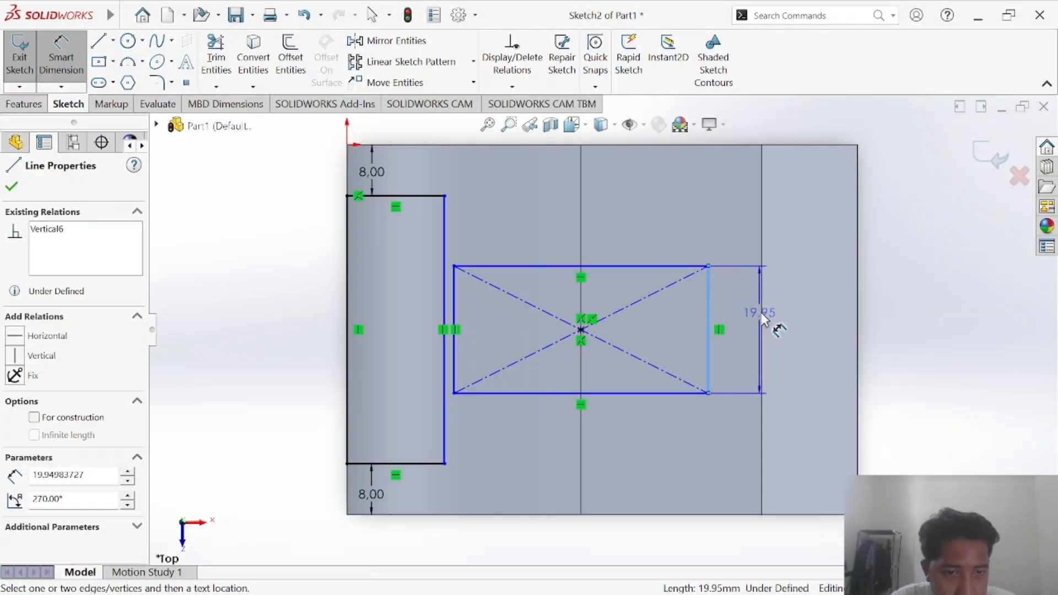
left_click(762, 313)
left_click(739, 297)
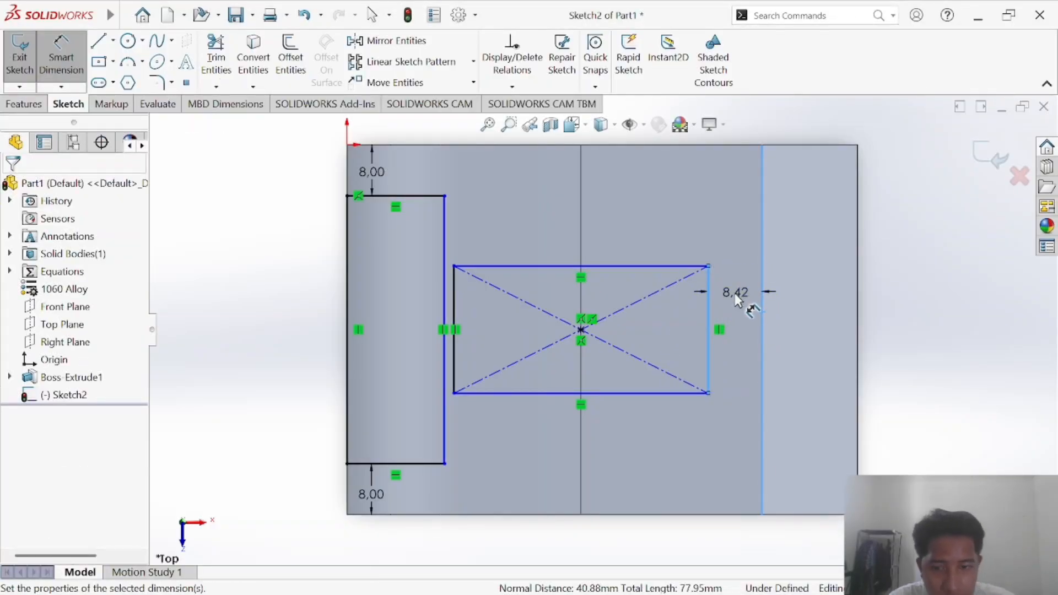
type("11")
key("Return")
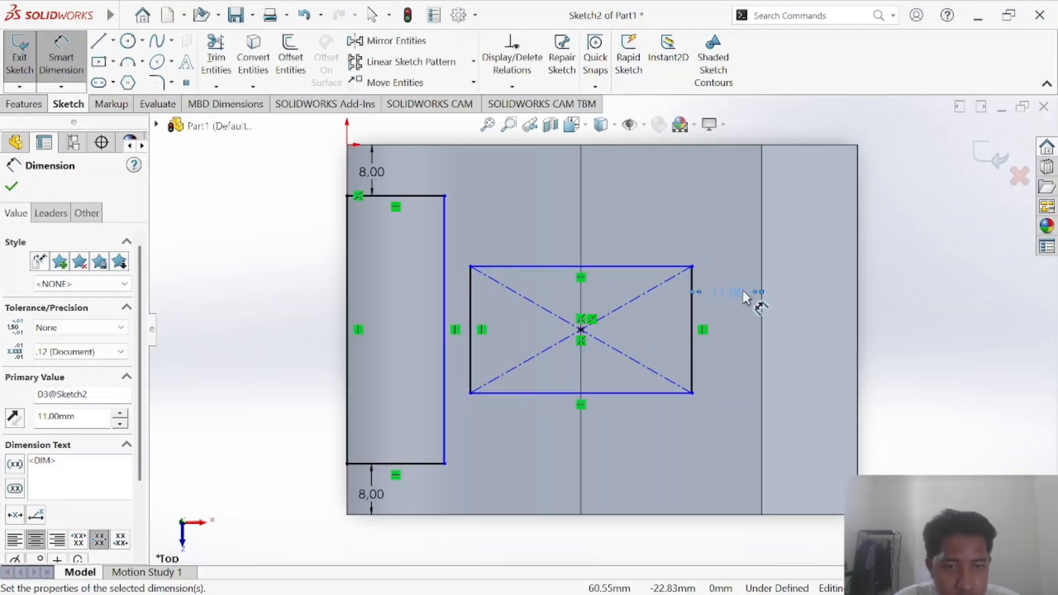
Check the PDF drawing and set the length of the same center rectangle side to 58-8-6-8-6, giving 30 mm
key("alt+Tab")
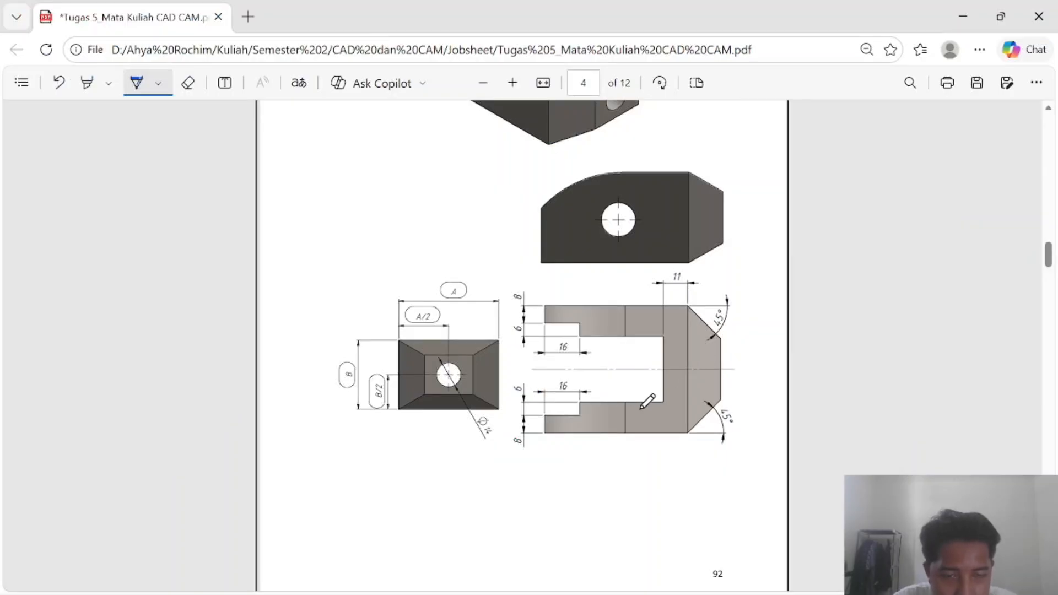
key("alt+Tab")
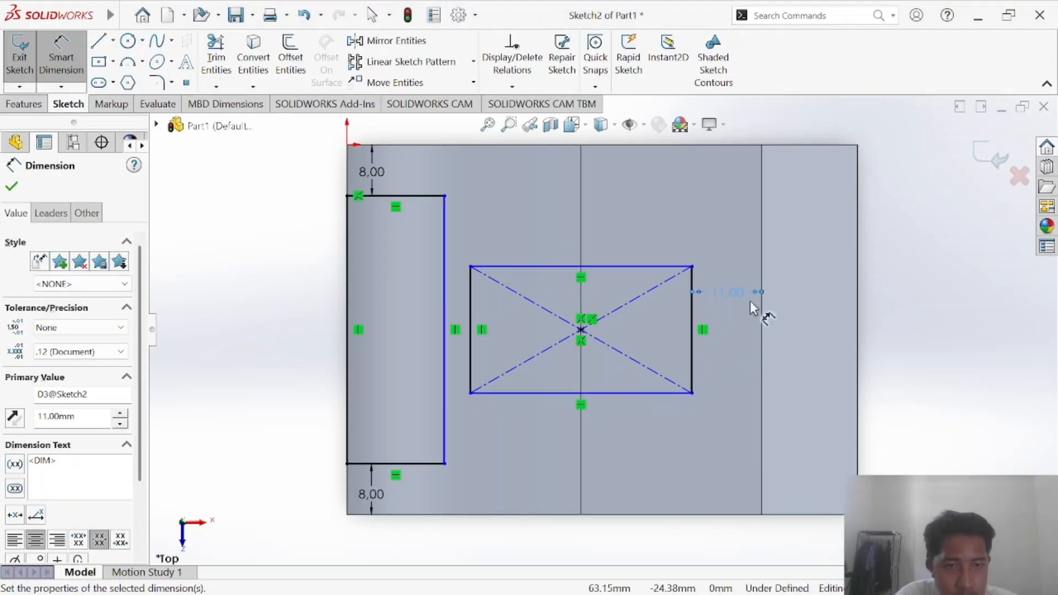
left_click(692, 319)
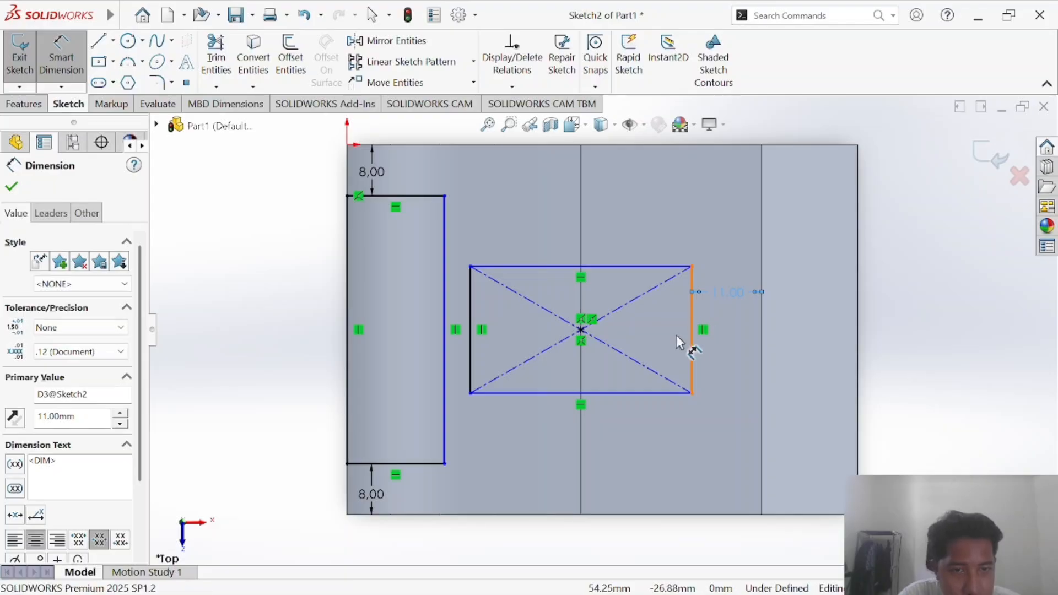
left_click(679, 332)
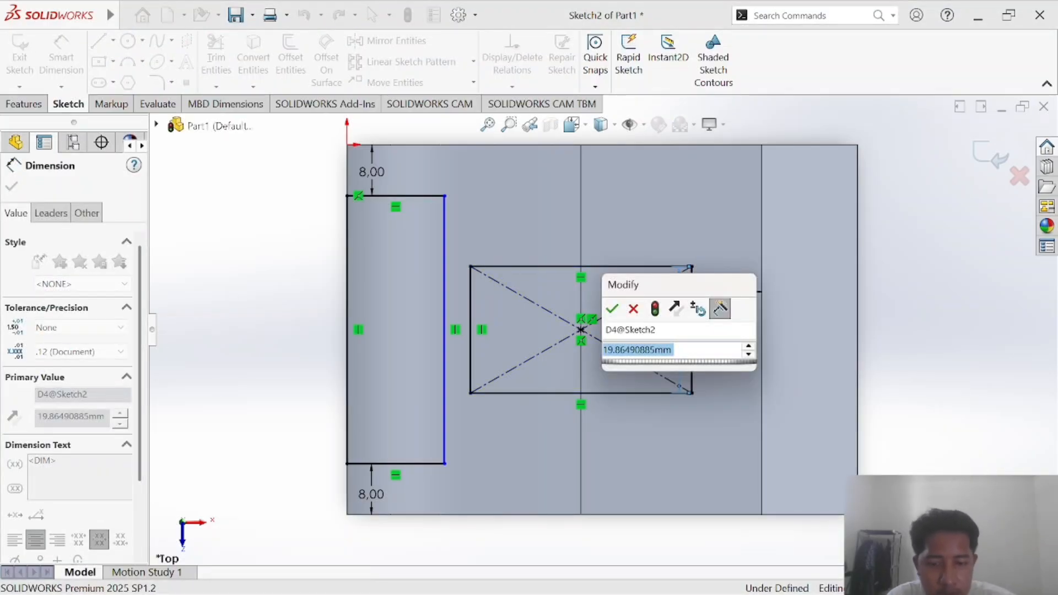
type("58-")
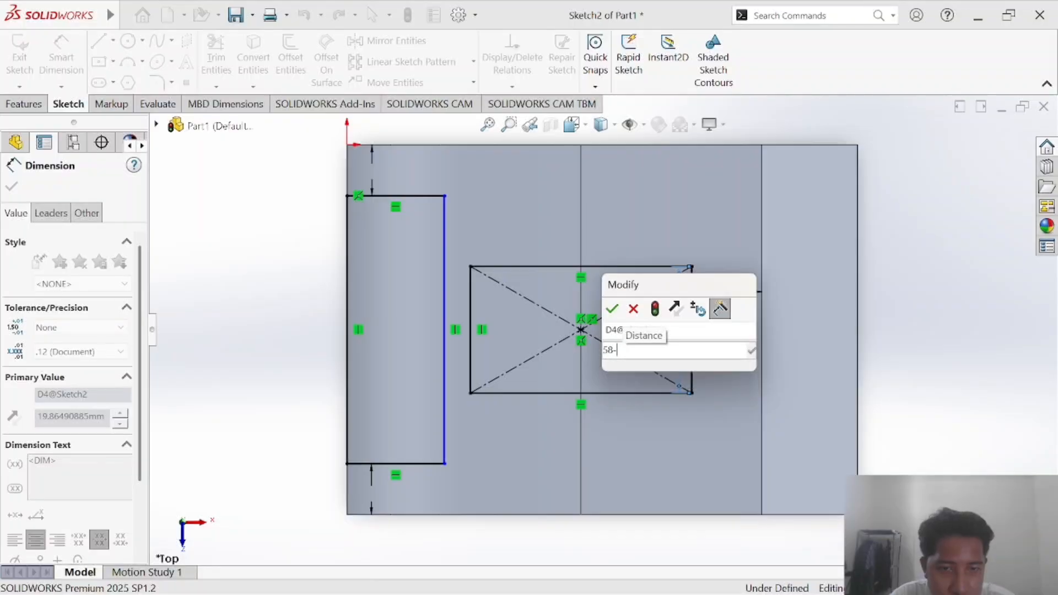
key("alt+Tab")
key("alt+Tab")
type("8-8")
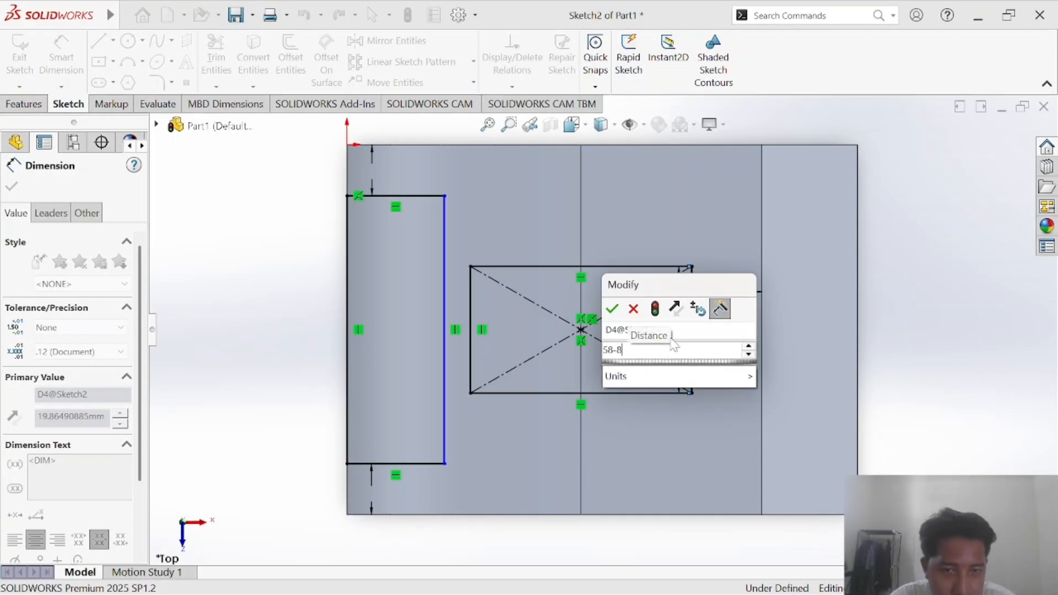
type("-6-8-6")
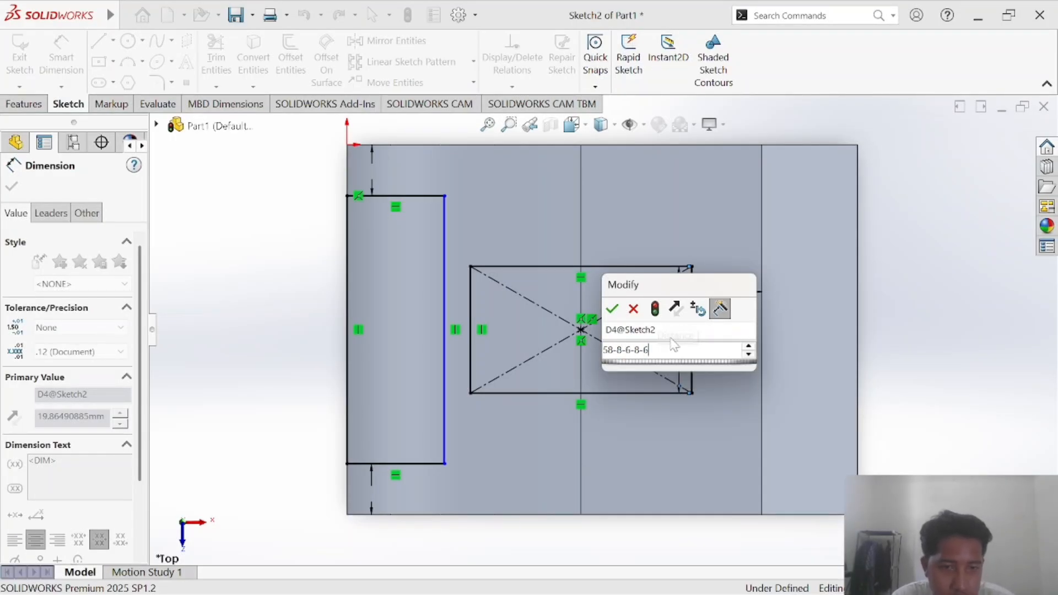
key("Return")
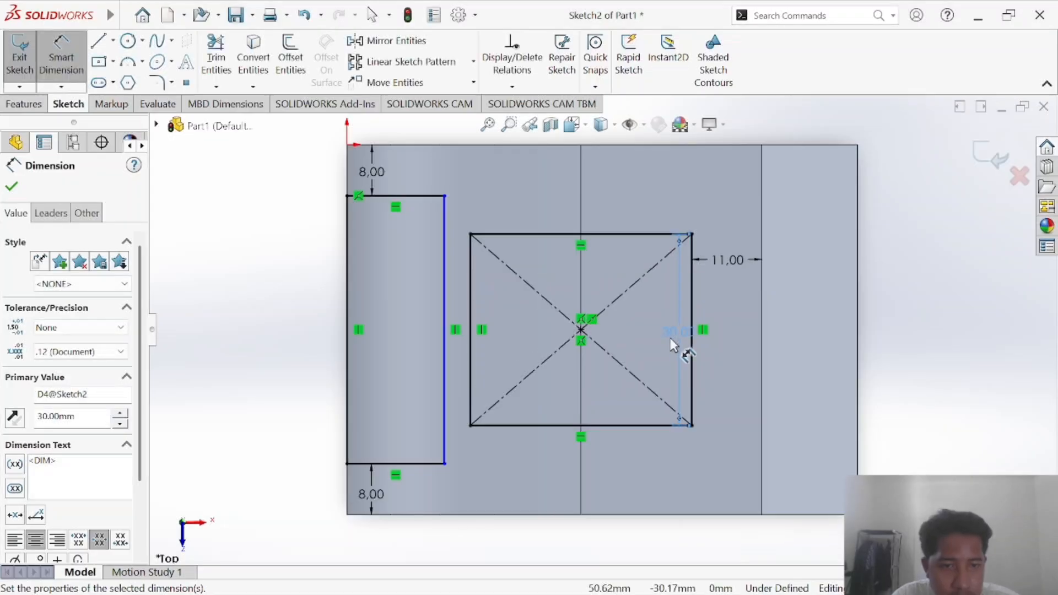
left_click(943, 247)
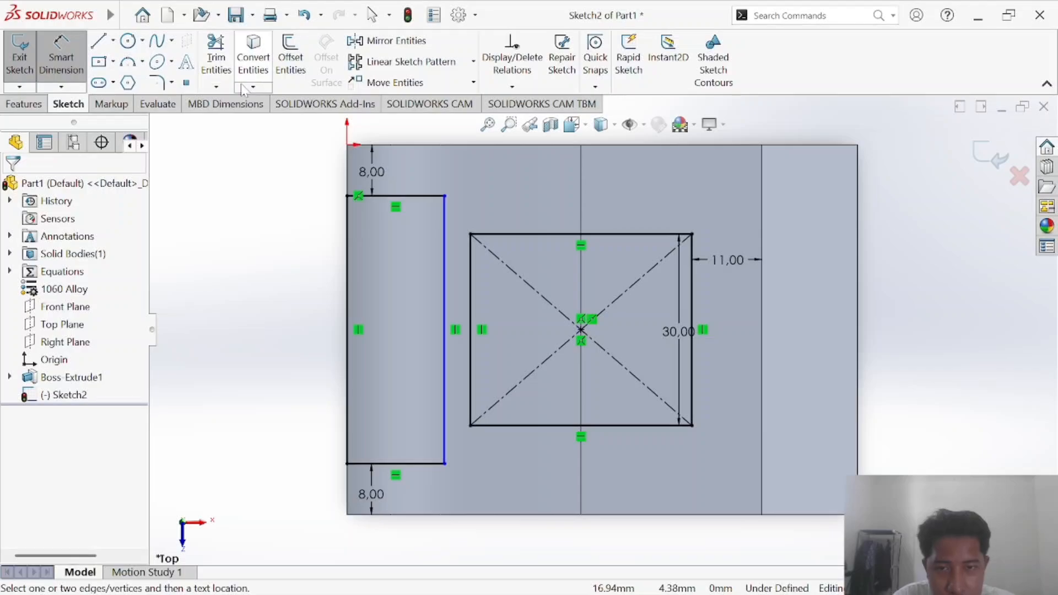
Extend the center rectangle's two horizontal lines to meet the vertical side of the corner rectangle
left_click(215, 54)
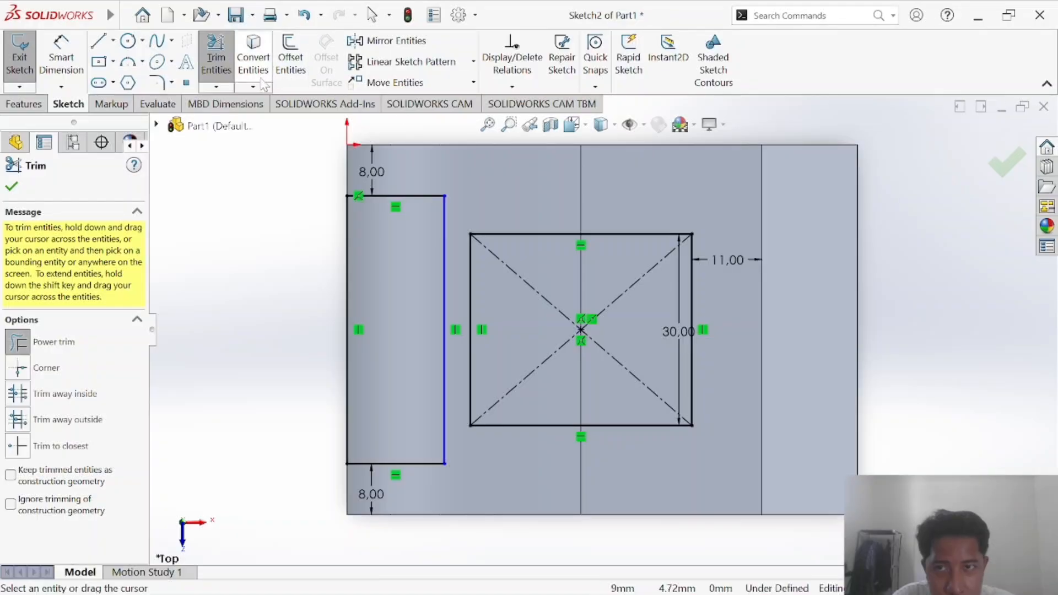
left_click(216, 87)
left_click(274, 124)
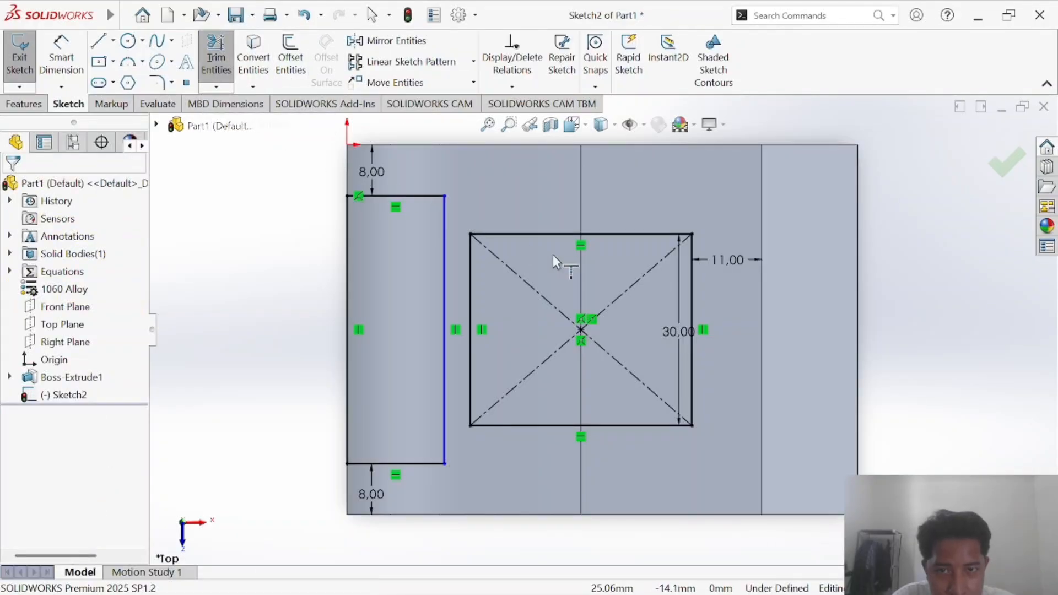
left_click(485, 235)
left_click(510, 426)
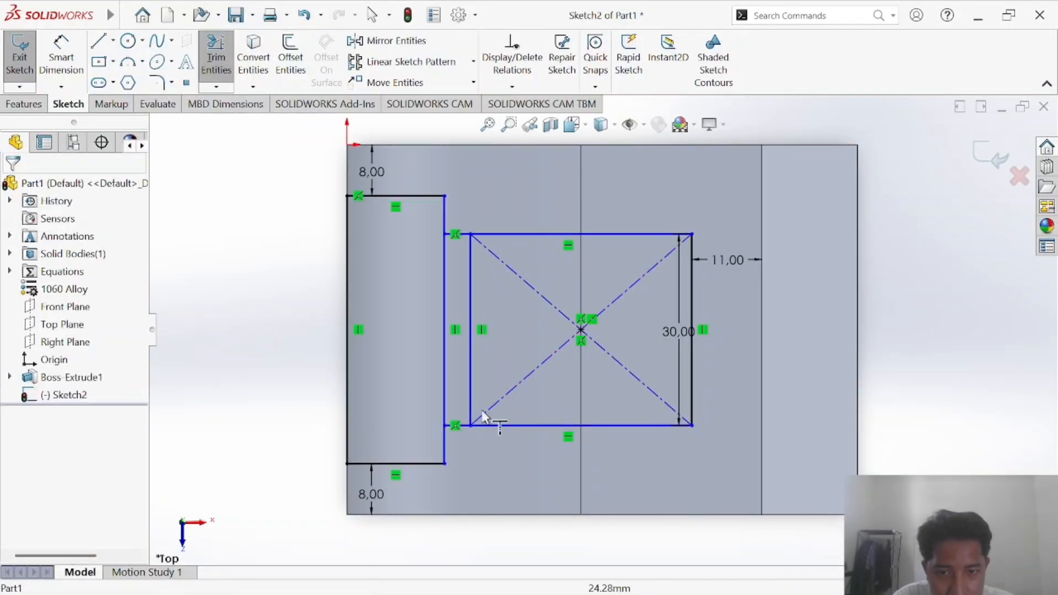
Power trim the inner vertical segments between the two rectangles and the diagonal construction lines, leaving one stepped outline
left_click(216, 87)
left_click(232, 105)
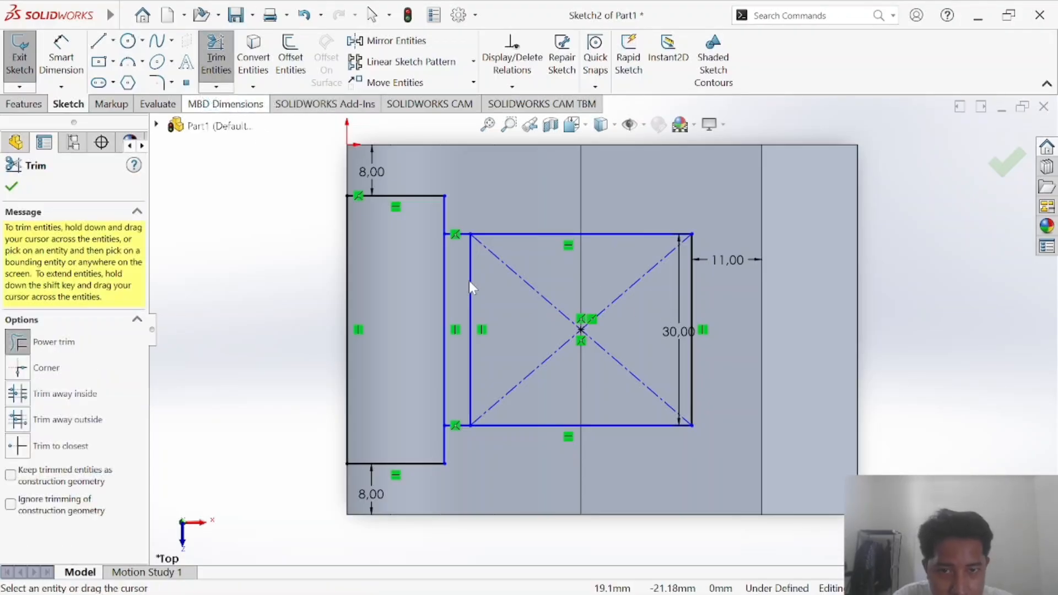
mouse_move(434, 286)
left_mouse_down()
mouse_move(468, 296)
mouse_move(541, 271)
mouse_move(511, 342)
mouse_move(540, 388)
left_mouse_up()
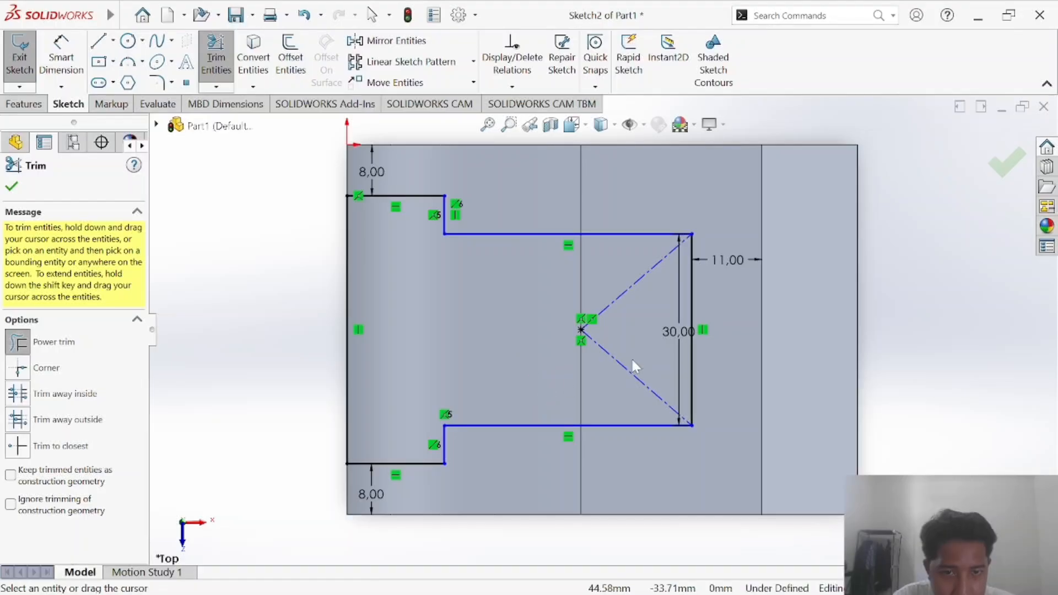
left_click_drag(632, 361, 622, 364)
mouse_move(618, 266)
left_mouse_down()
mouse_move(617, 320)
mouse_move(577, 339)
left_mouse_up()
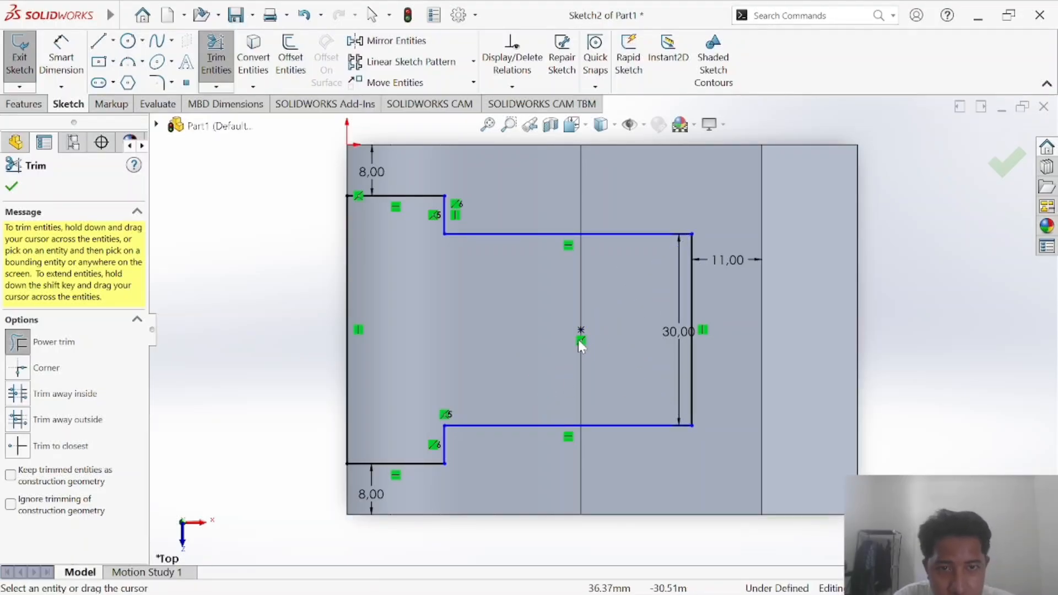
Check the PDF drawing and dimension the stepped outline's short upper horizontal line to 16 mm
key("alt+Tab")
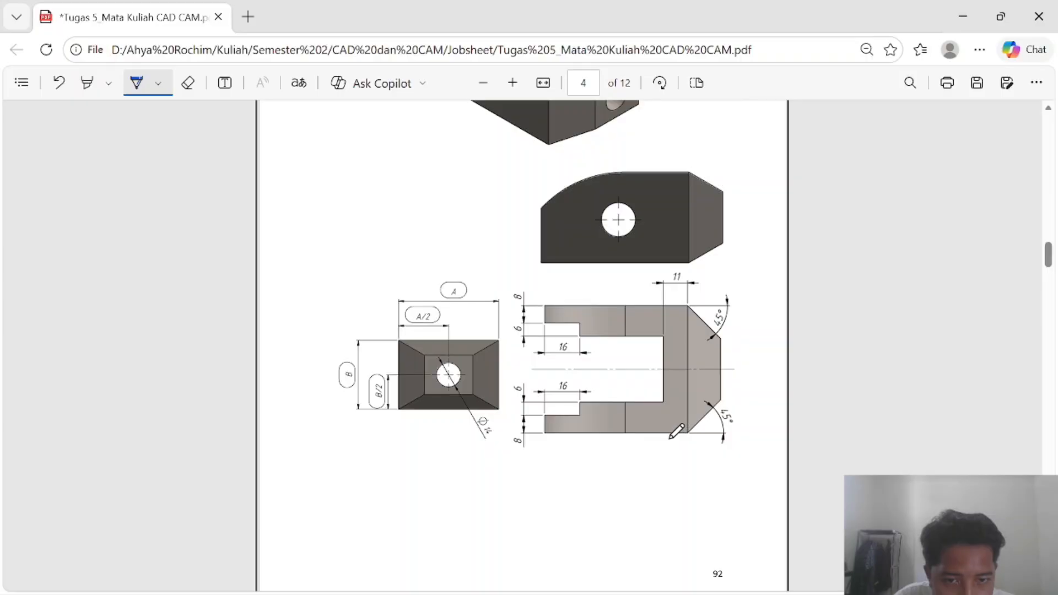
key("alt+Tab")
key("alt+Tab")
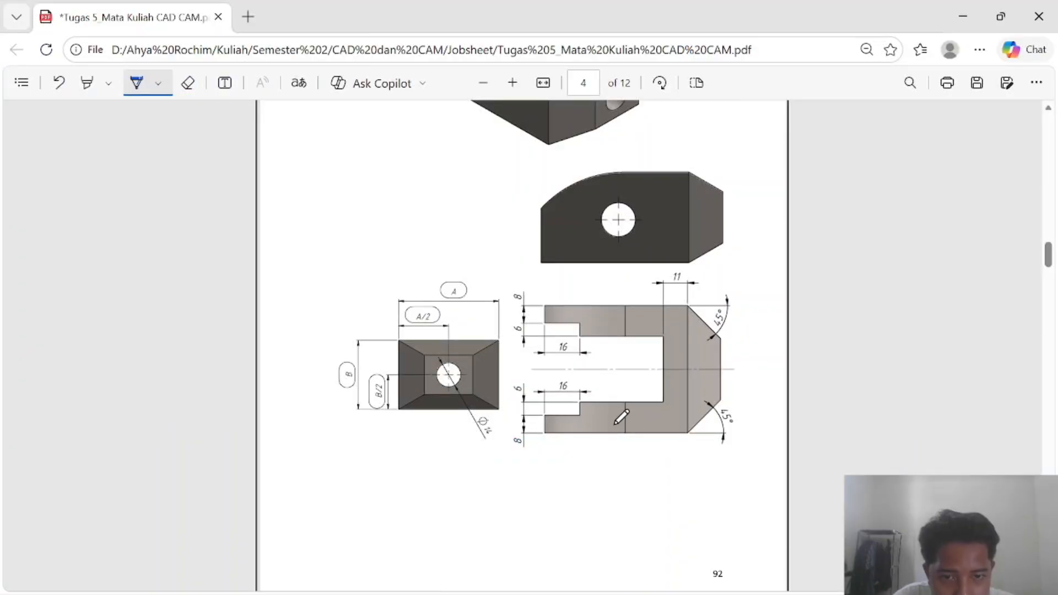
key("alt+Tab")
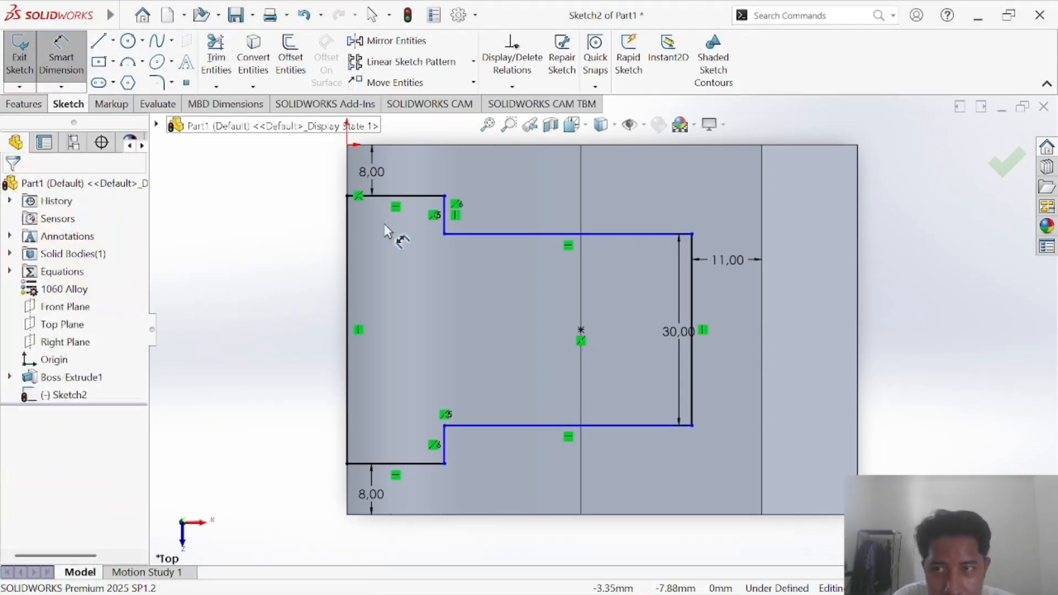
left_click(401, 197)
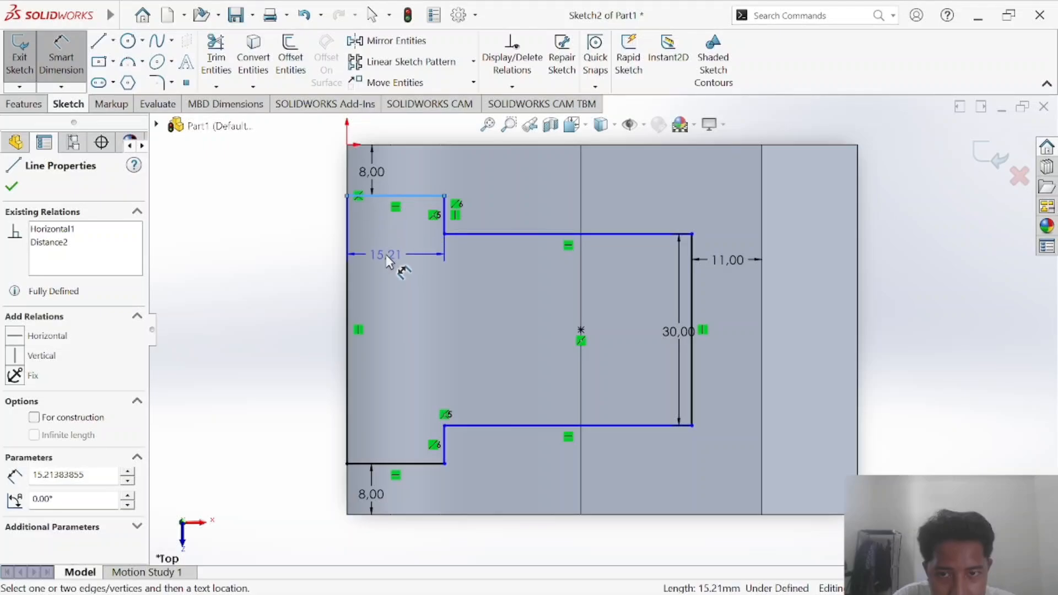
left_click(385, 254)
type("16")
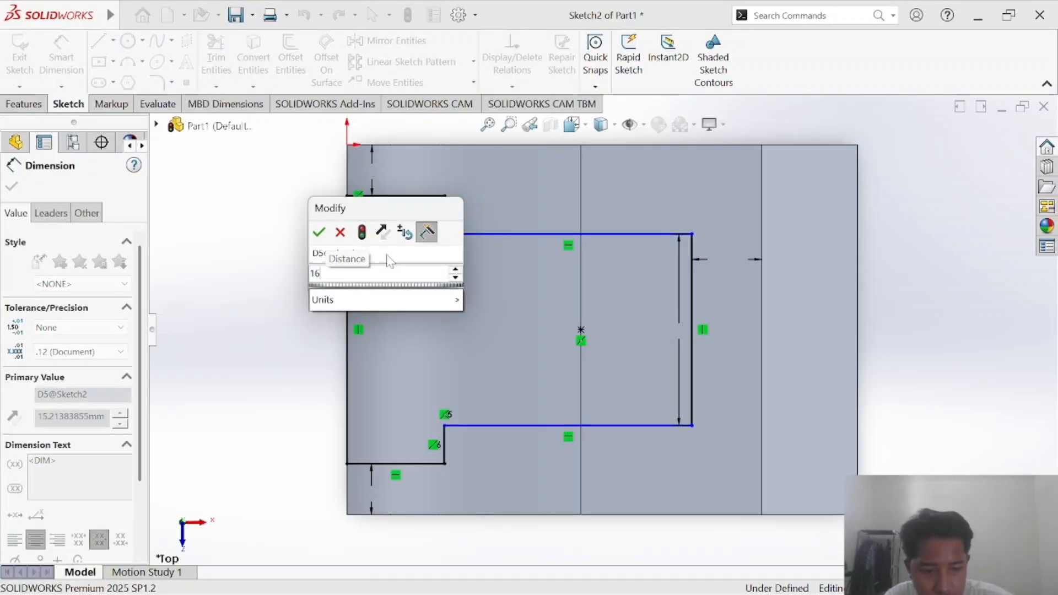
key("Return")
Check the PDF drawing and dimension the lower step's short vertical line to 6 mm
key("alt+Tab")
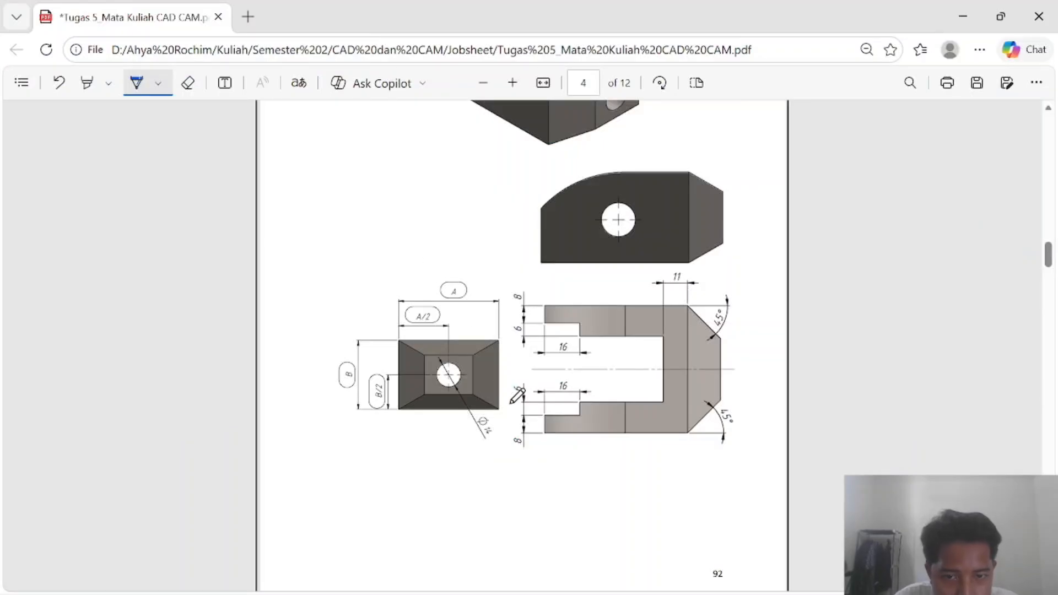
key("alt+Tab")
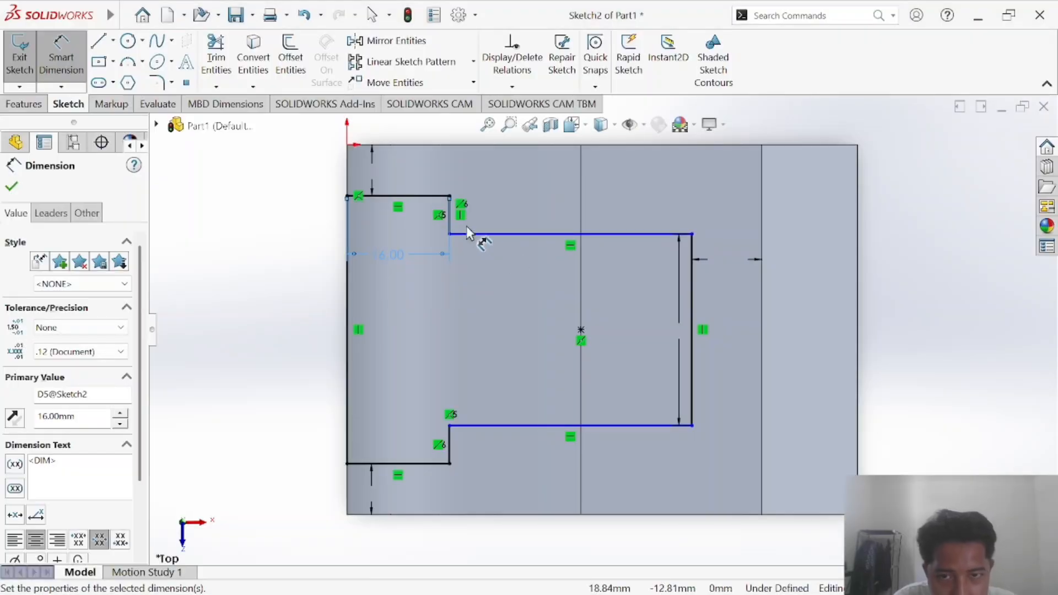
left_click(450, 447)
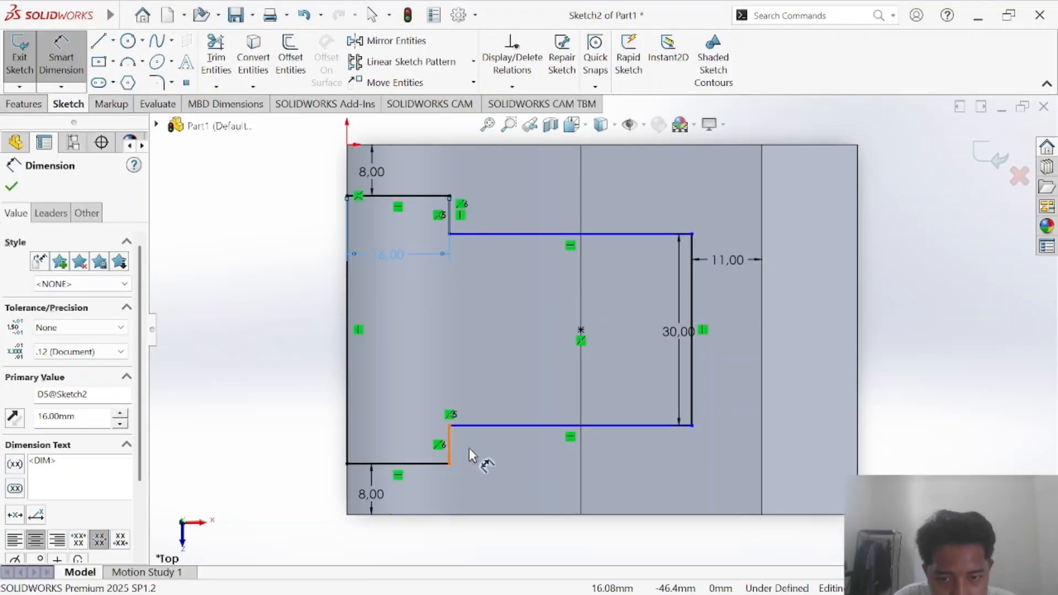
left_click(490, 440)
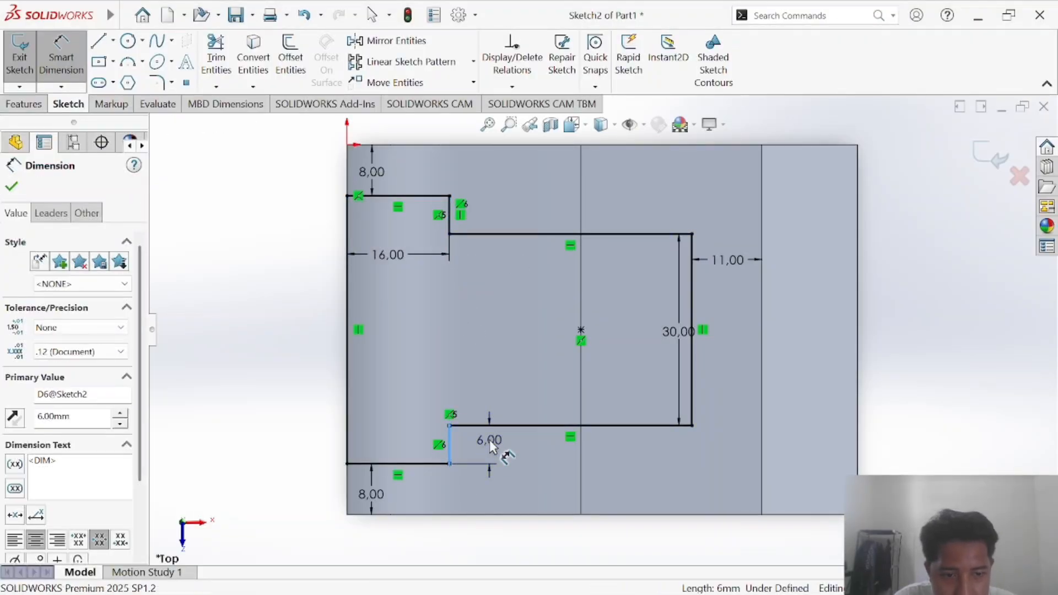
key("Return")
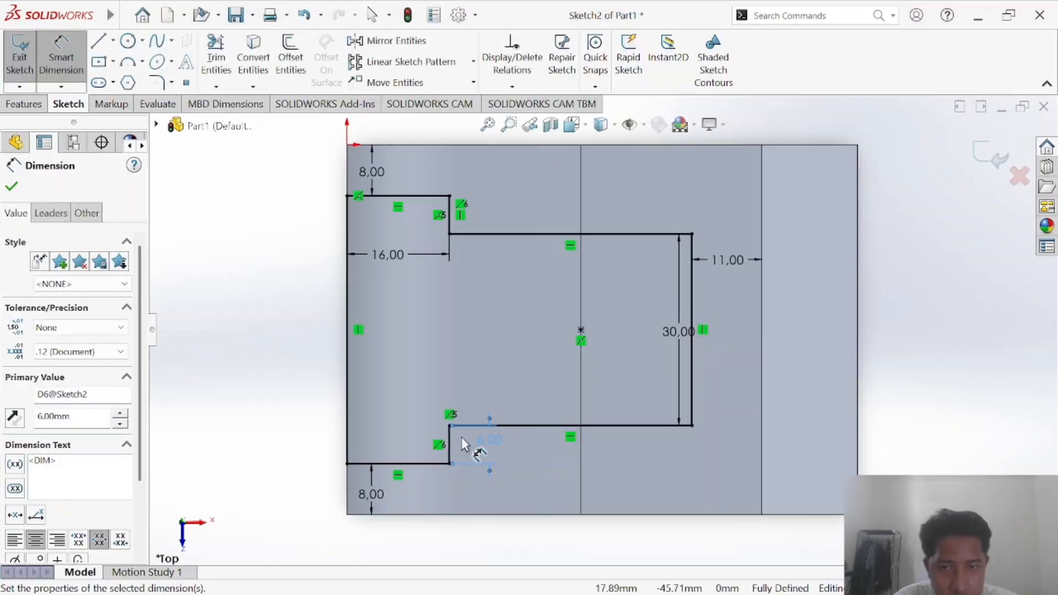
Check the PDF drawing and cut-extrude the stepped outline through the body with a blind depth of 58 mm
key("alt+Tab")
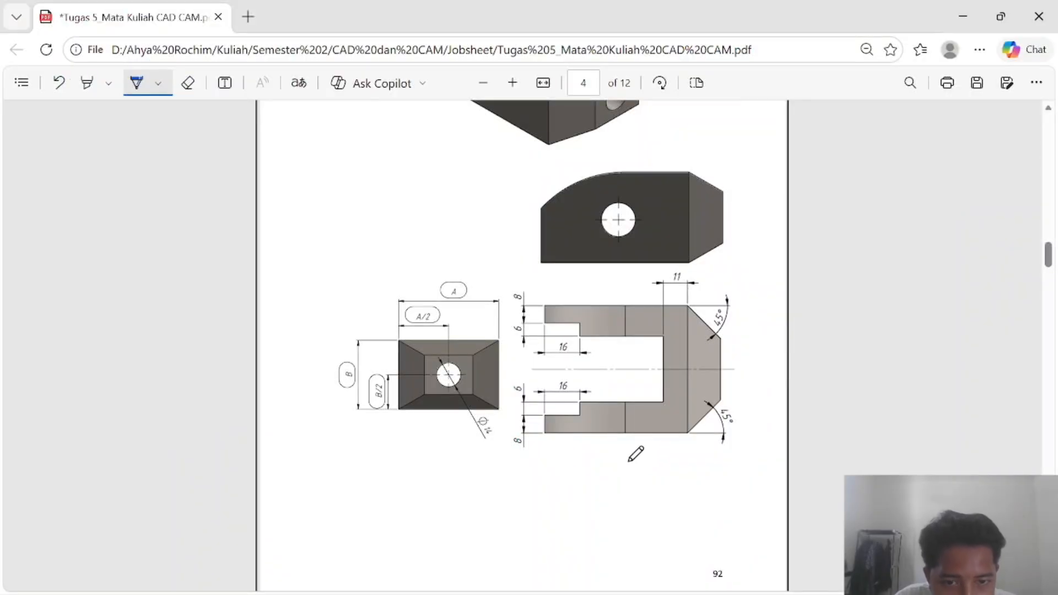
key("alt+Tab")
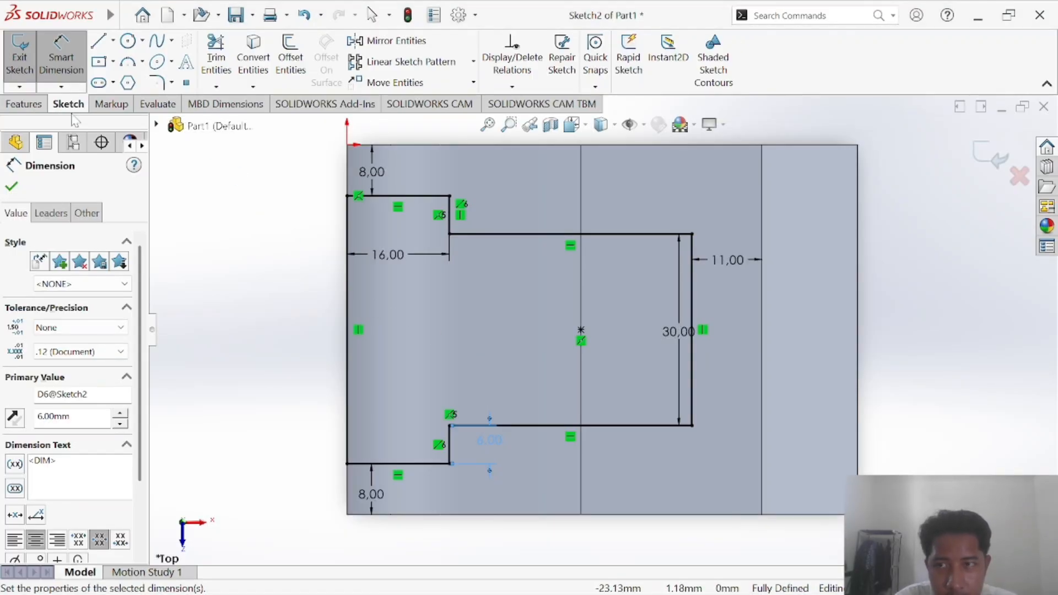
left_click(25, 104)
left_click(234, 60)
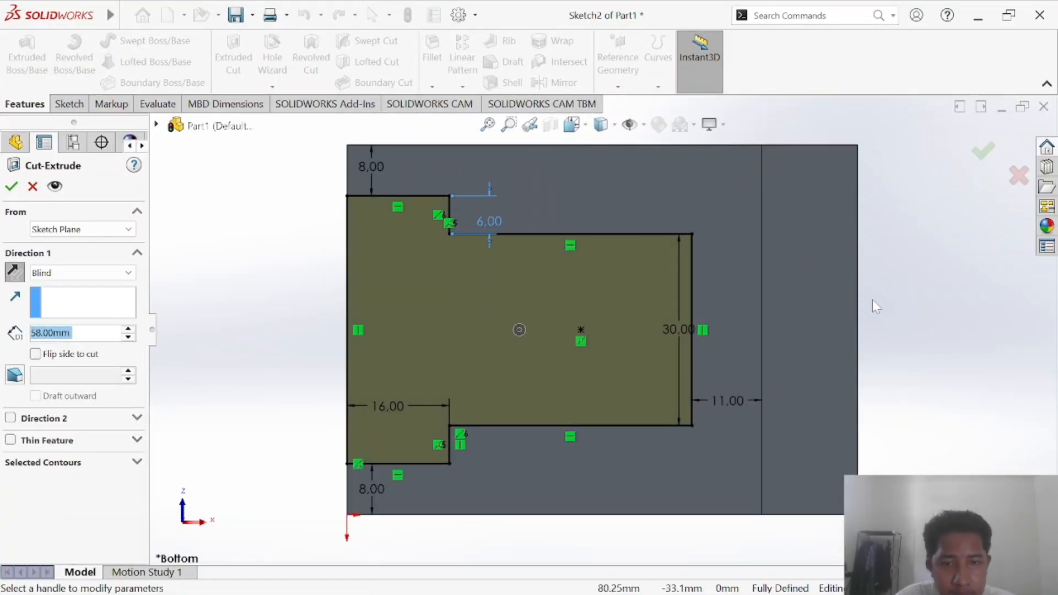
middle_click_drag(888, 271, 782, 518)
middle_click_drag(200, 394, 242, 468)
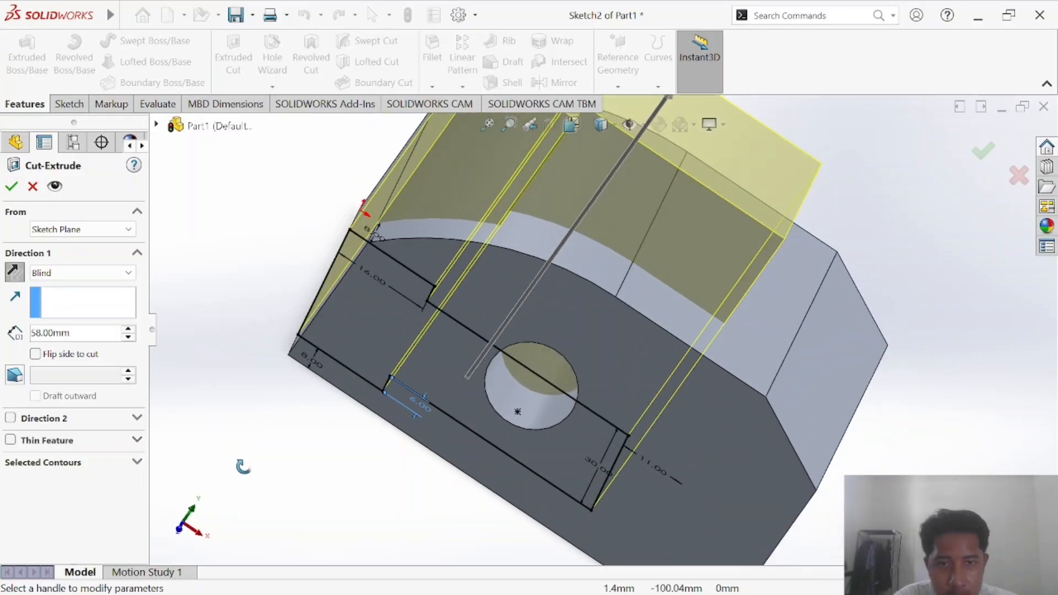
left_click(11, 187)
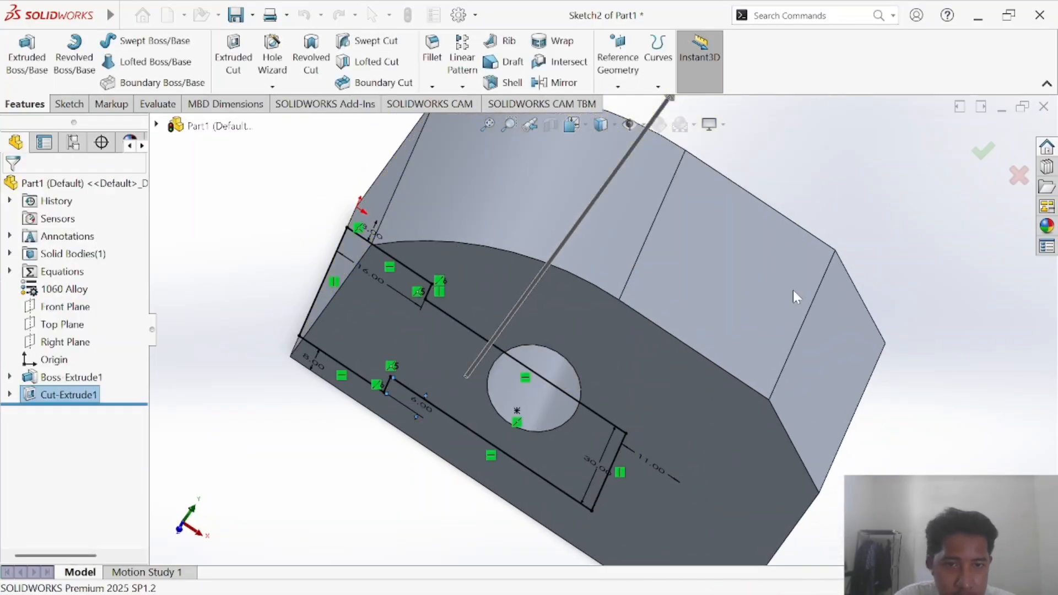
mouse_move(793, 290)
middle_mouse_down()
mouse_move(895, 287)
mouse_move(782, 274)
middle_mouse_up()
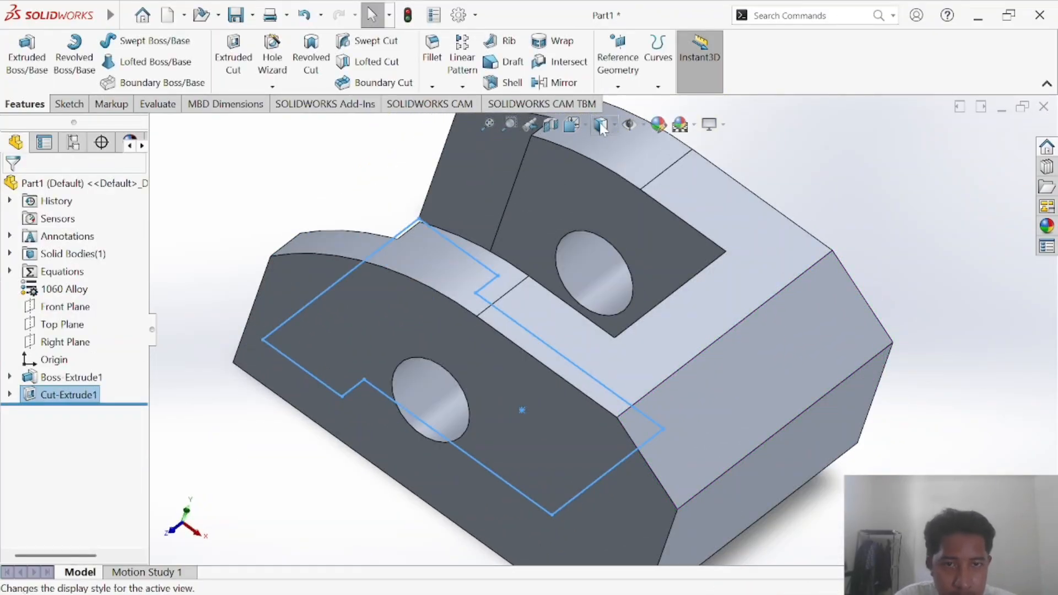
Display the part in isometric view and compare its shape with the views and dimensions in the PDF drawing
left_click(578, 122)
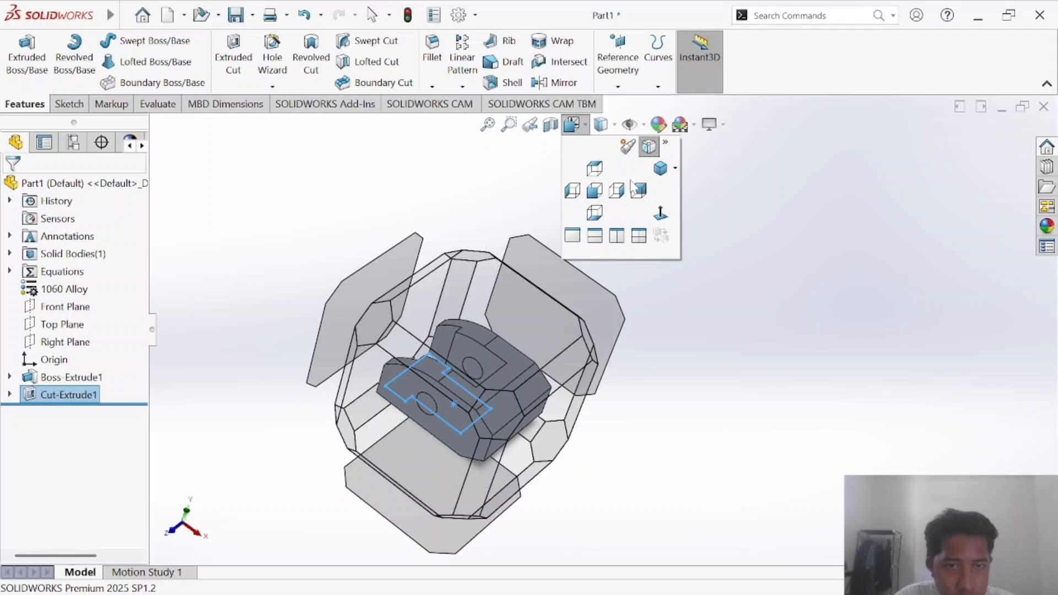
left_click(661, 170)
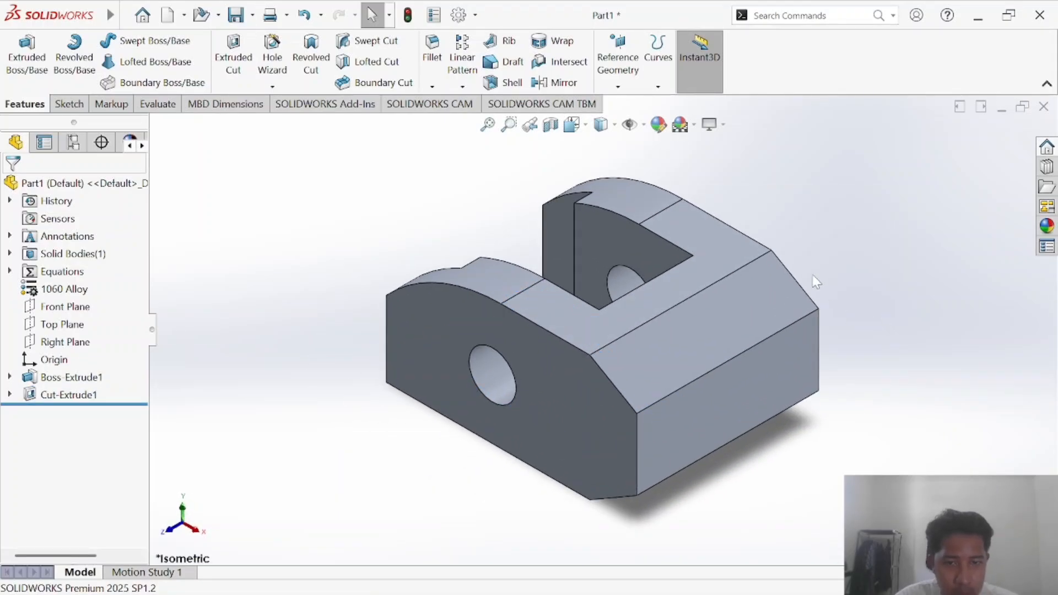
middle_click_drag(831, 272, 826, 361)
key("alt+Tab")
scroll(555, 356, "up", 1)
scroll(459, 330, "down", 2)
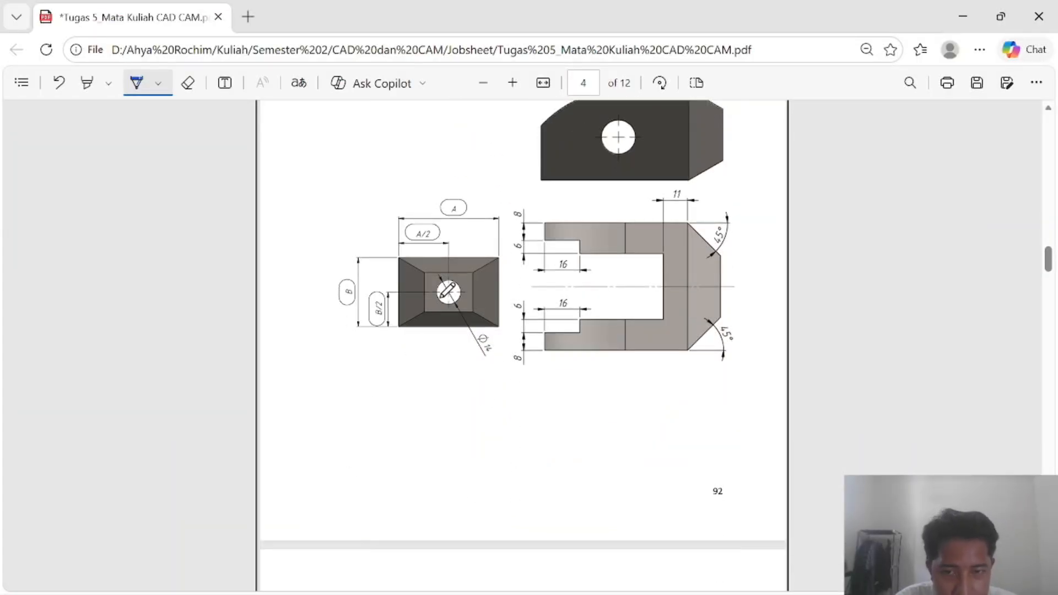
scroll(540, 288, "up", 1)
scroll(655, 288, "up", 3)
key("alt+Tab")
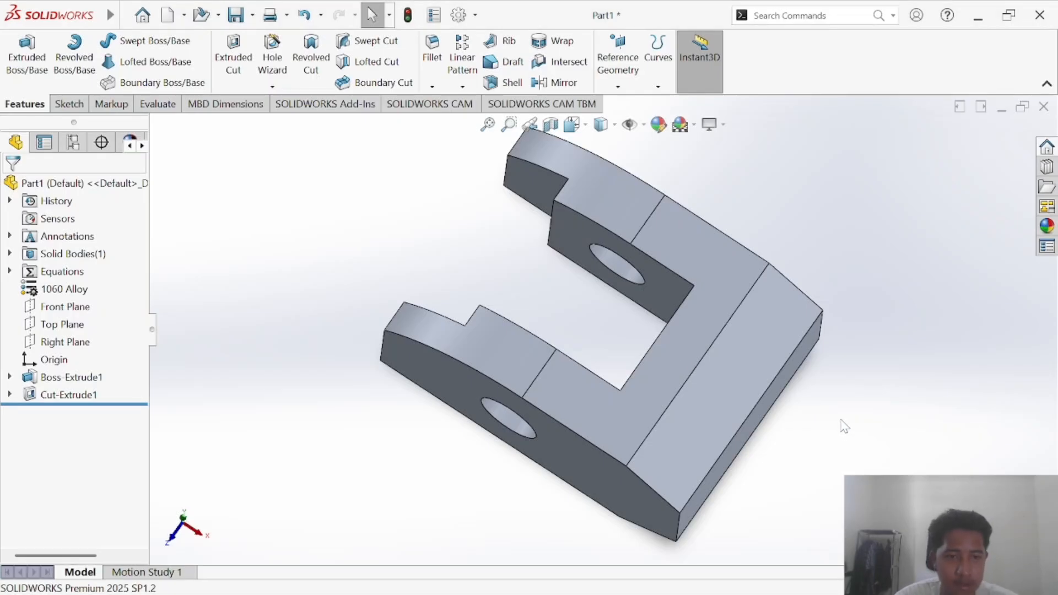
View the part normal to the Top Plane and check the 45° angled end corners in the PDF drawing
scroll(839, 386, "down", 2)
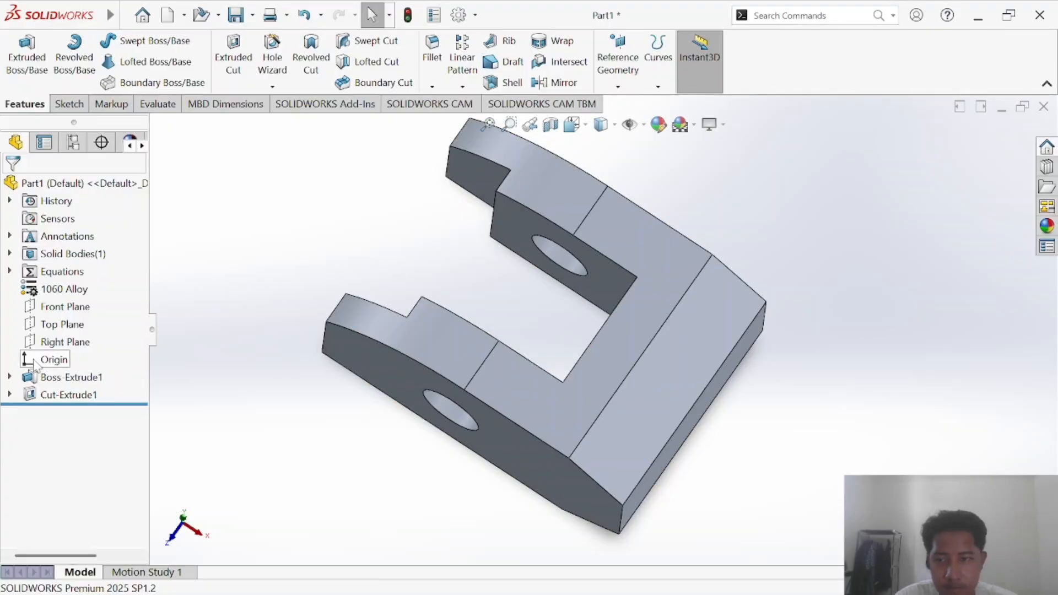
right_click(54, 326)
left_click(137, 288)
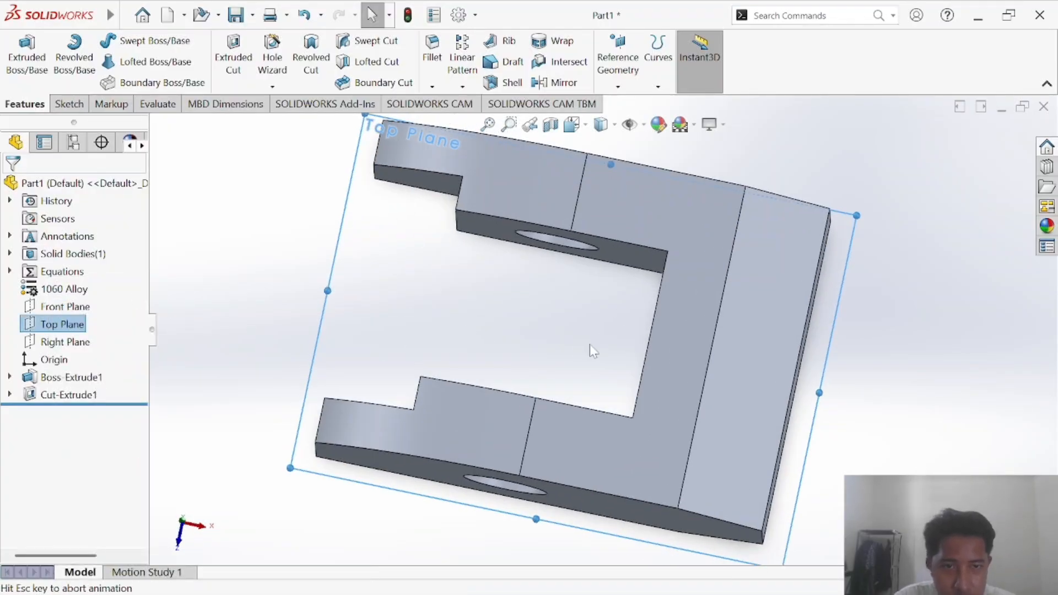
left_click(931, 246)
key("alt+Tab")
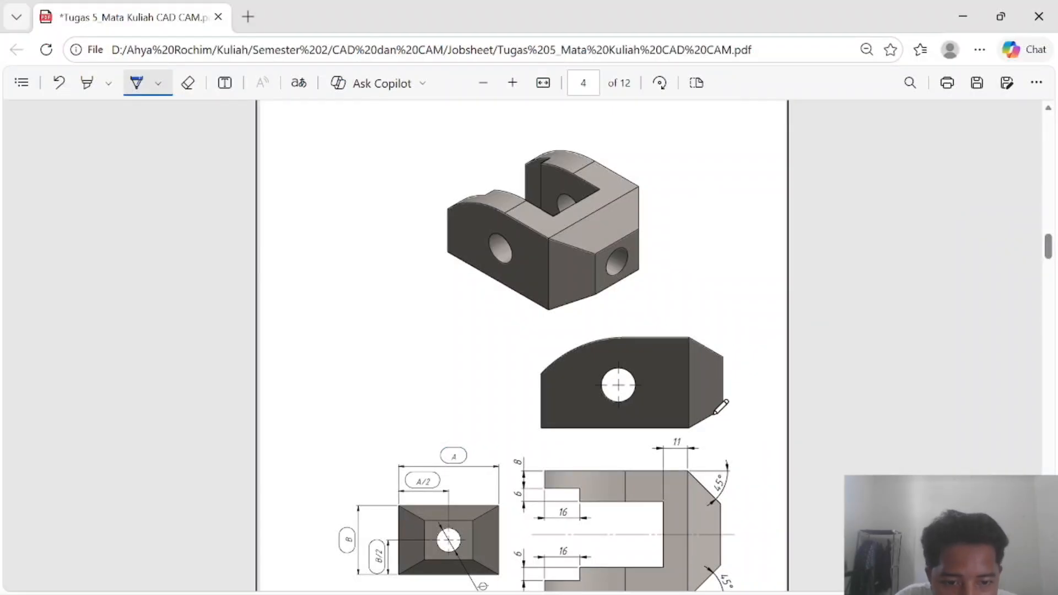
scroll(721, 406, "down", 3)
key("alt+Tab")
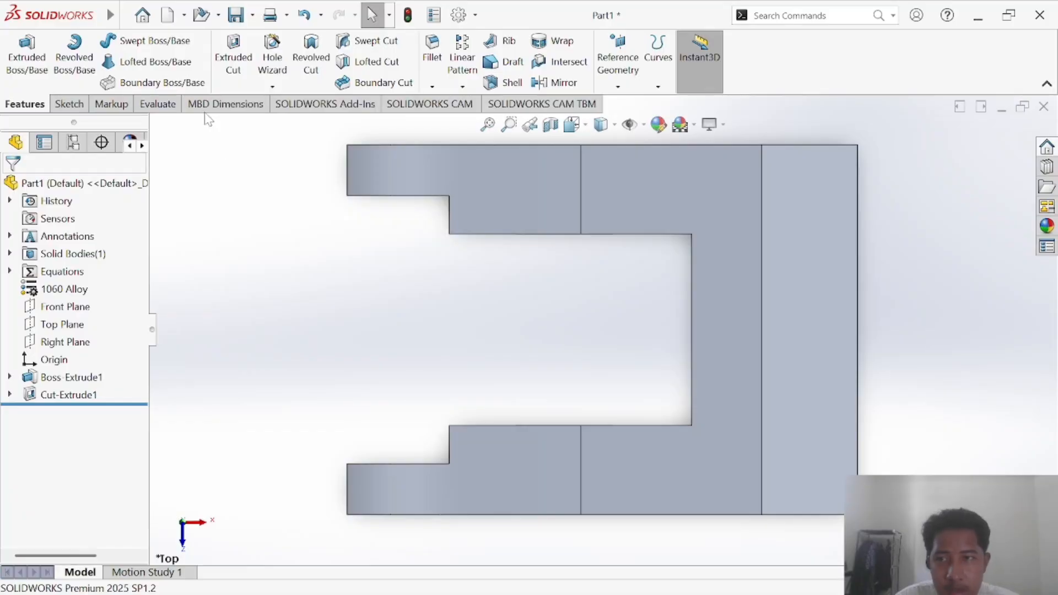
left_click(69, 104)
left_click(20, 52)
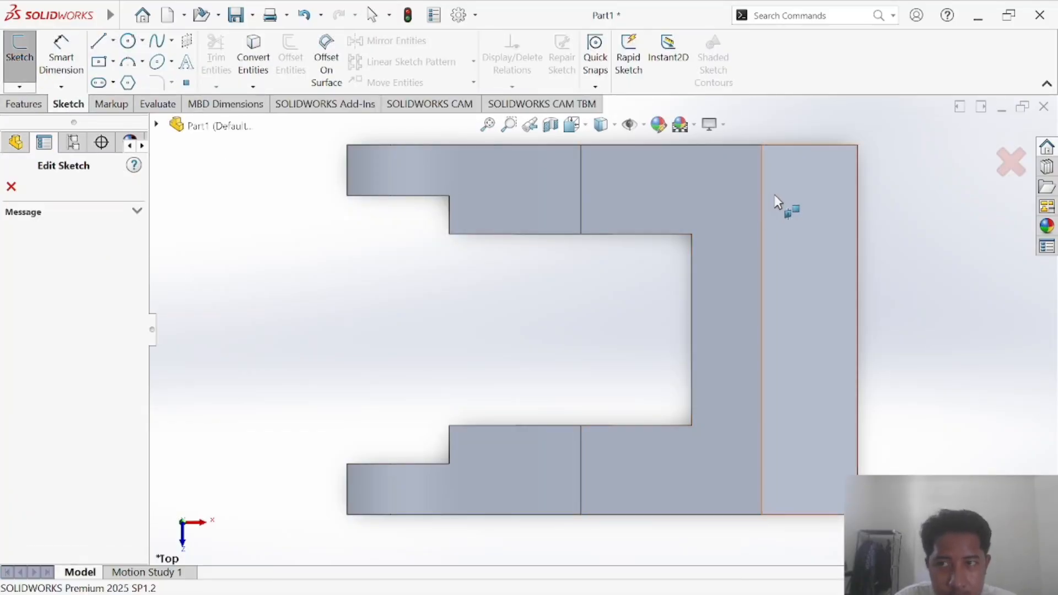
left_click(11, 186)
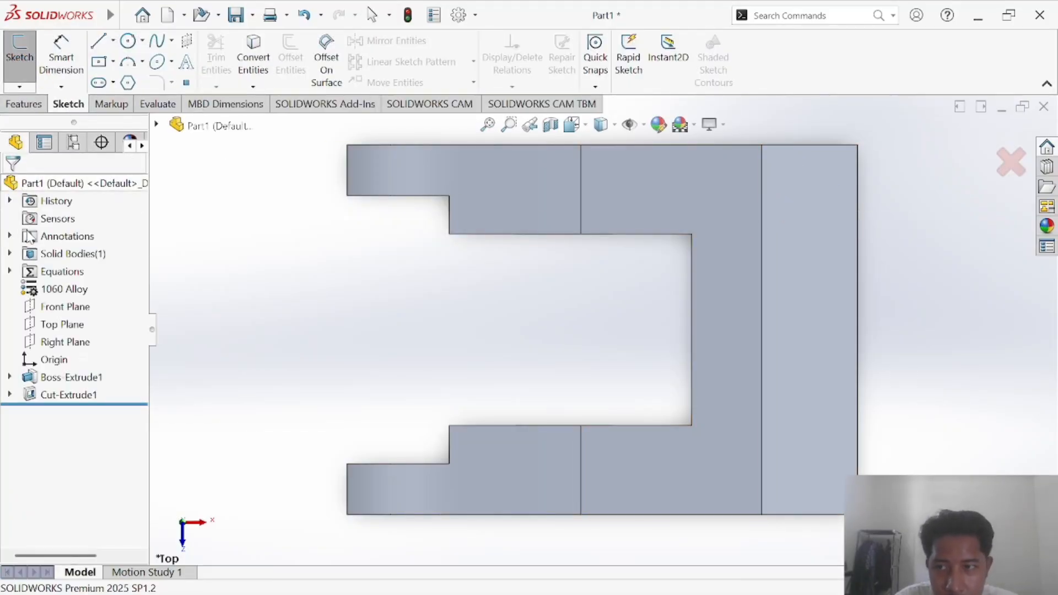
Start a new sketch on the Top Plane, viewed face-on
right_click(49, 324)
left_click(143, 290)
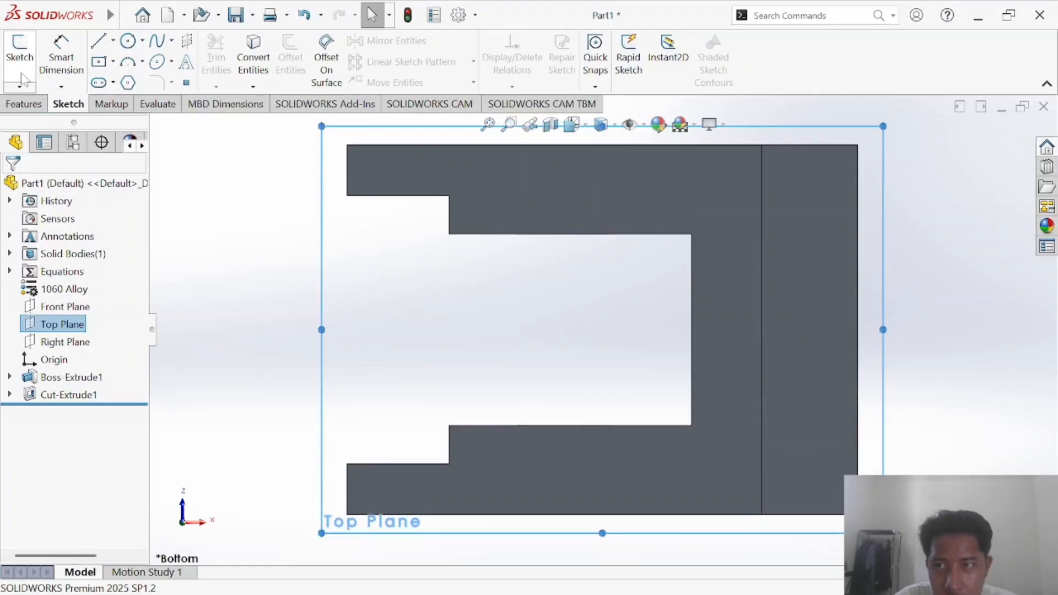
left_click(20, 53)
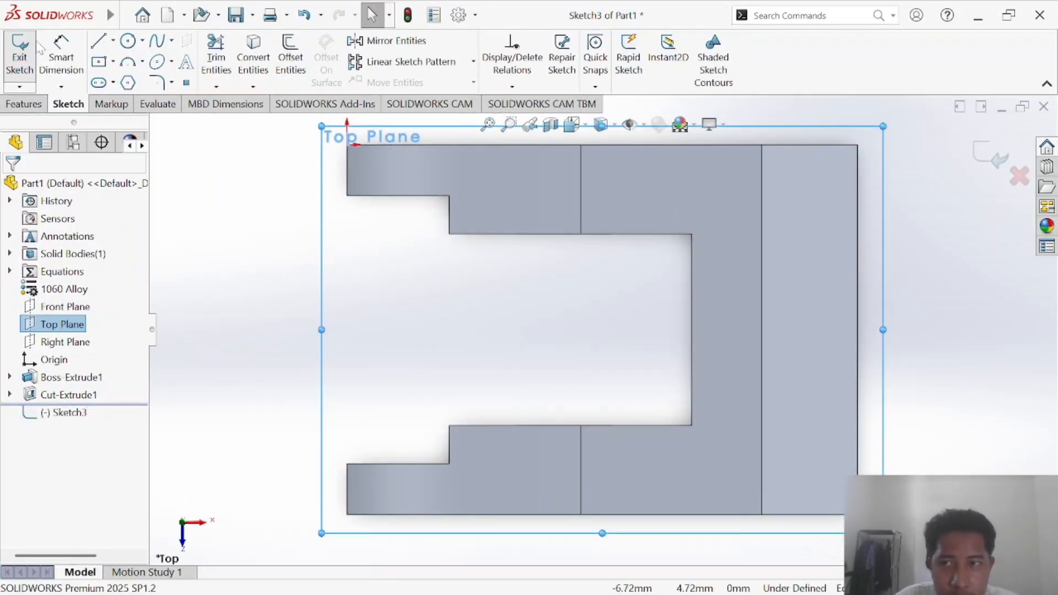
Following the reference drawing, sketch a closed right triangle at the block's upper-right corner, with legs about 14.7 mm horizontal and 9.35 mm vertical
key("l")
key("alt+Tab")
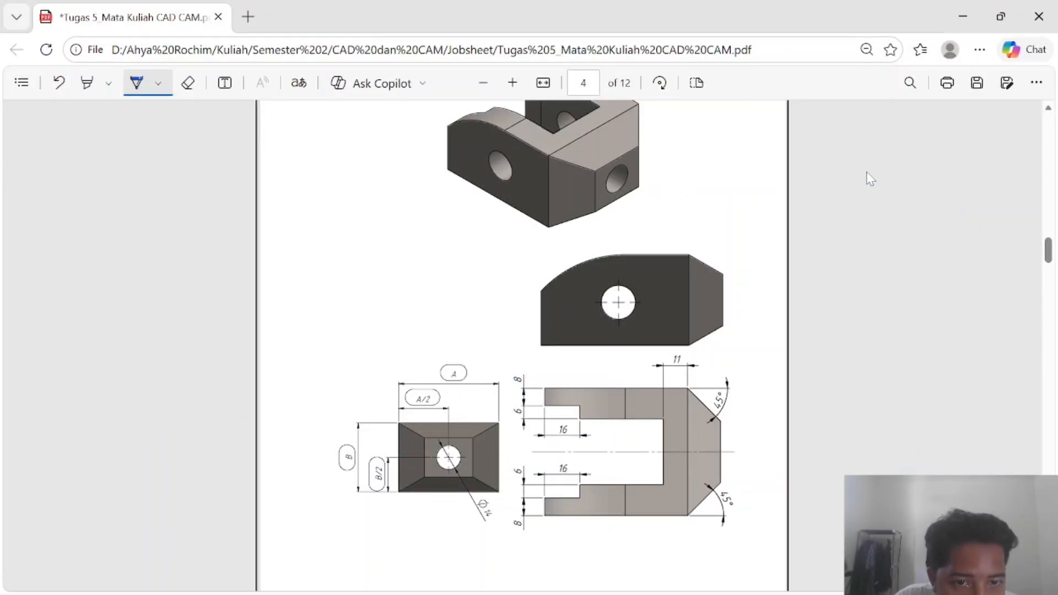
key("alt+Tab")
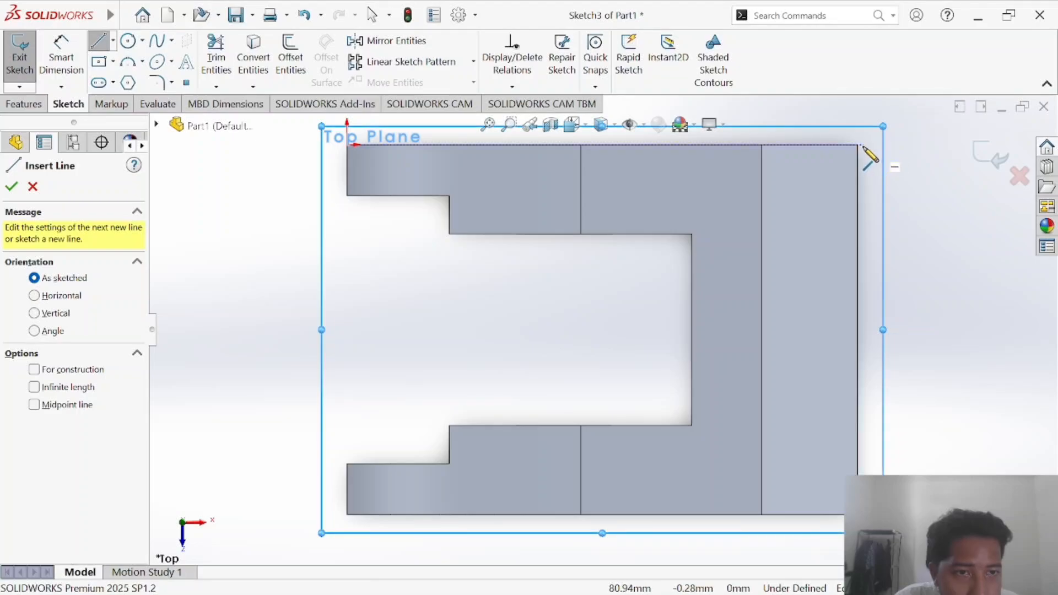
key("alt+Tab")
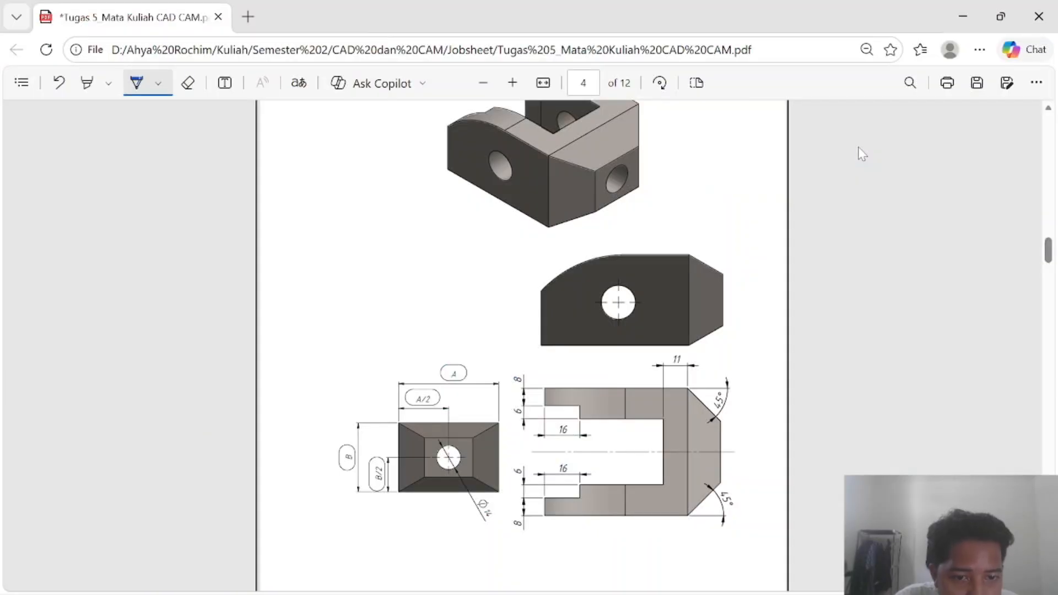
key("alt+Tab")
left_click(857, 146)
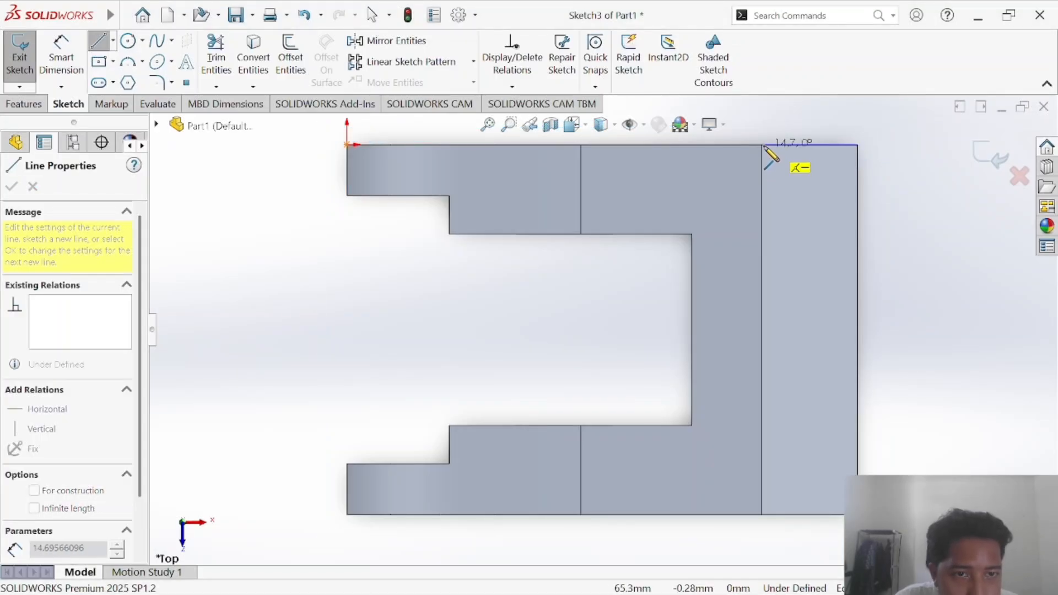
left_click(762, 145)
left_click(857, 204)
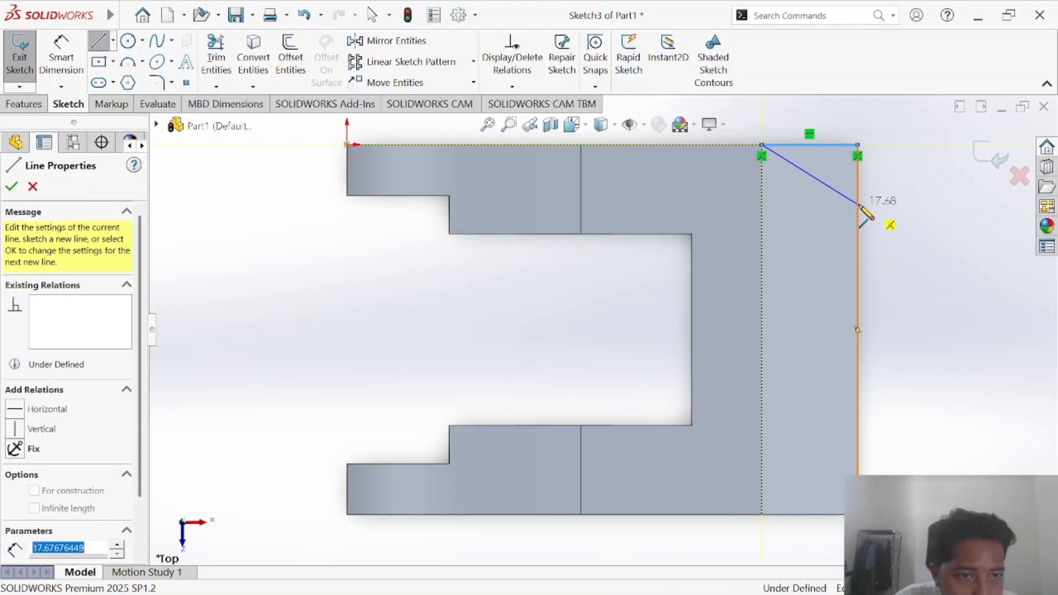
left_click(857, 145)
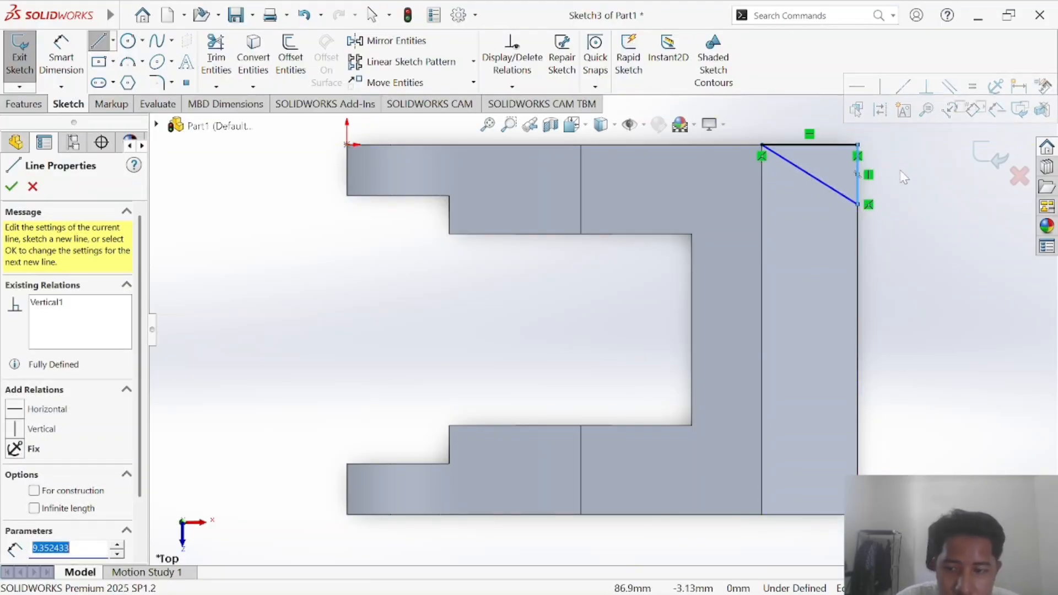
key("Escape")
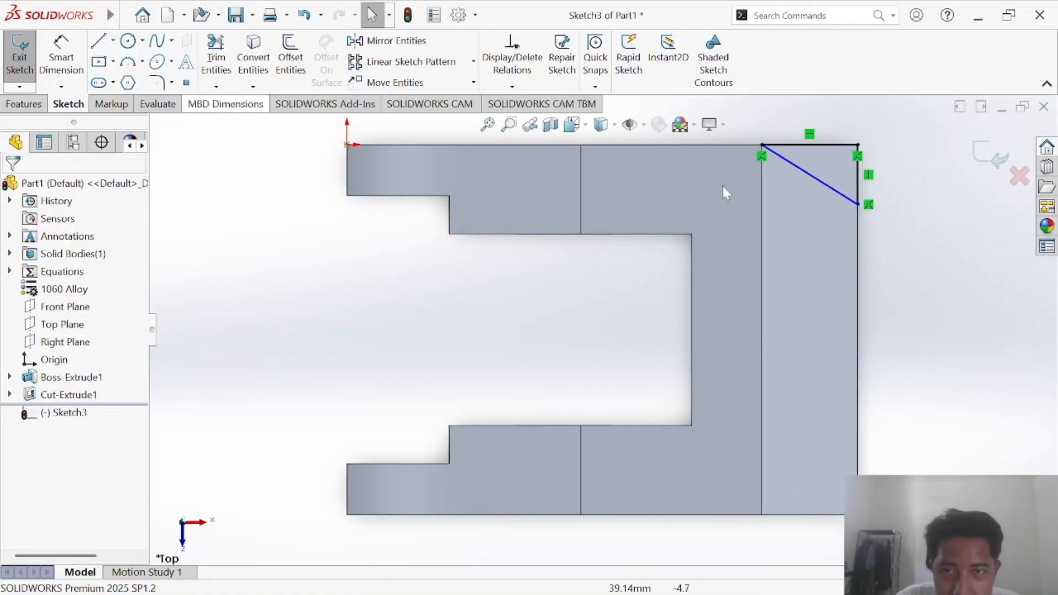
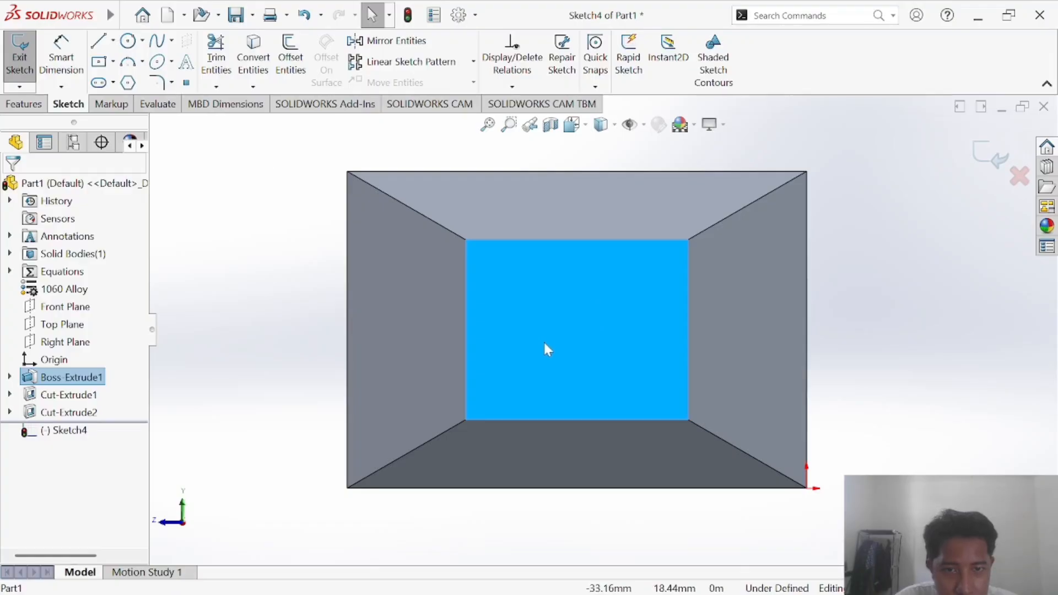
Sketch a circle about 14 mm in diameter near the centre of the small rectangular end face
key("alt+Tab")
key("alt+Tab")
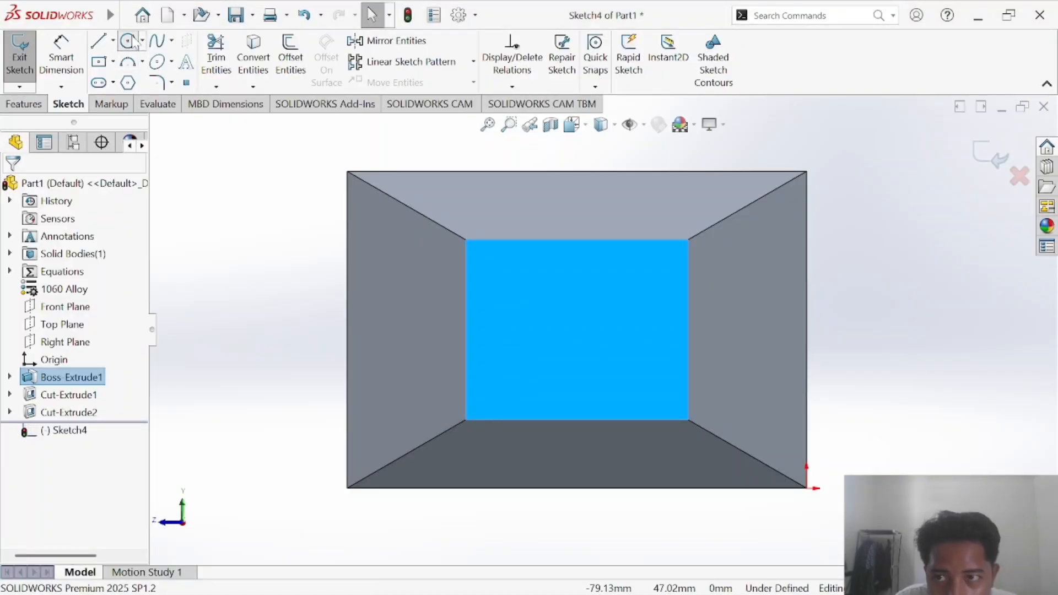
left_click(129, 41)
left_click(565, 328)
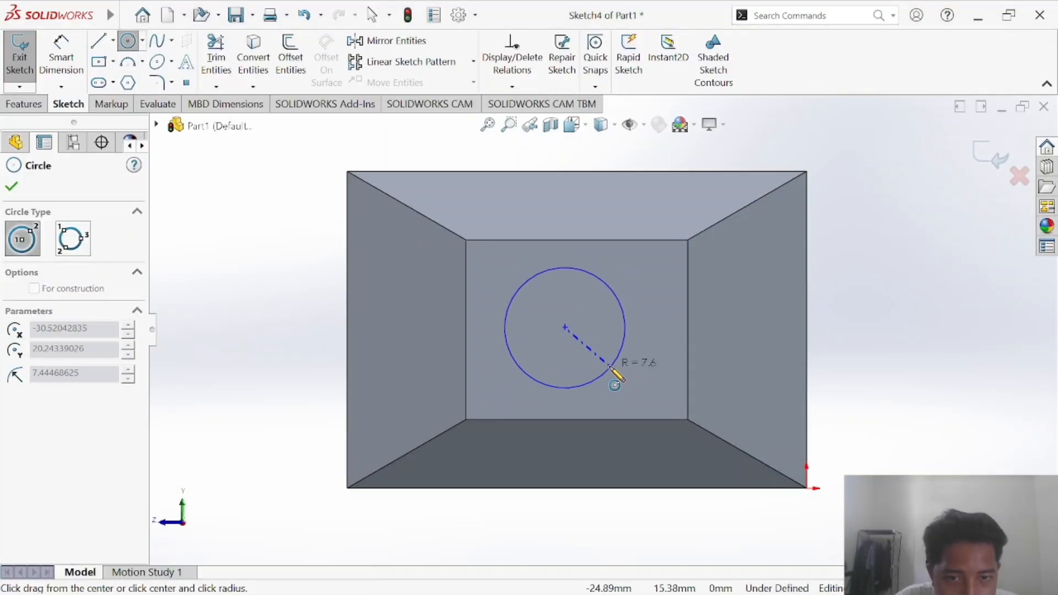
left_click(611, 367)
key("Escape")
Dimension the circle centre's horizontal distance from the part's left vertical edge as "A"/2, using the global variable
key("alt+Tab")
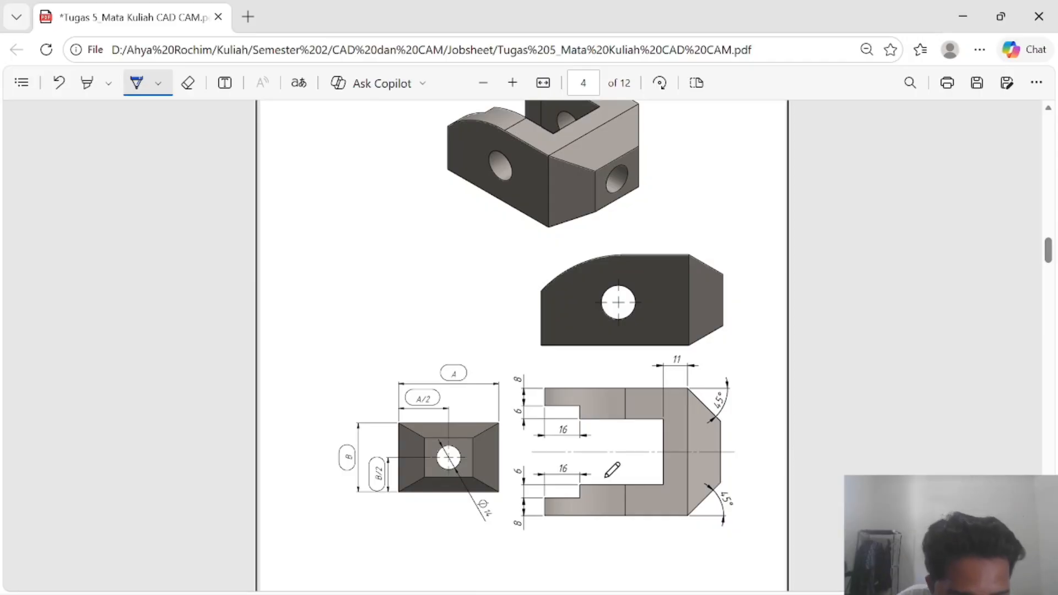
key("alt+Tab")
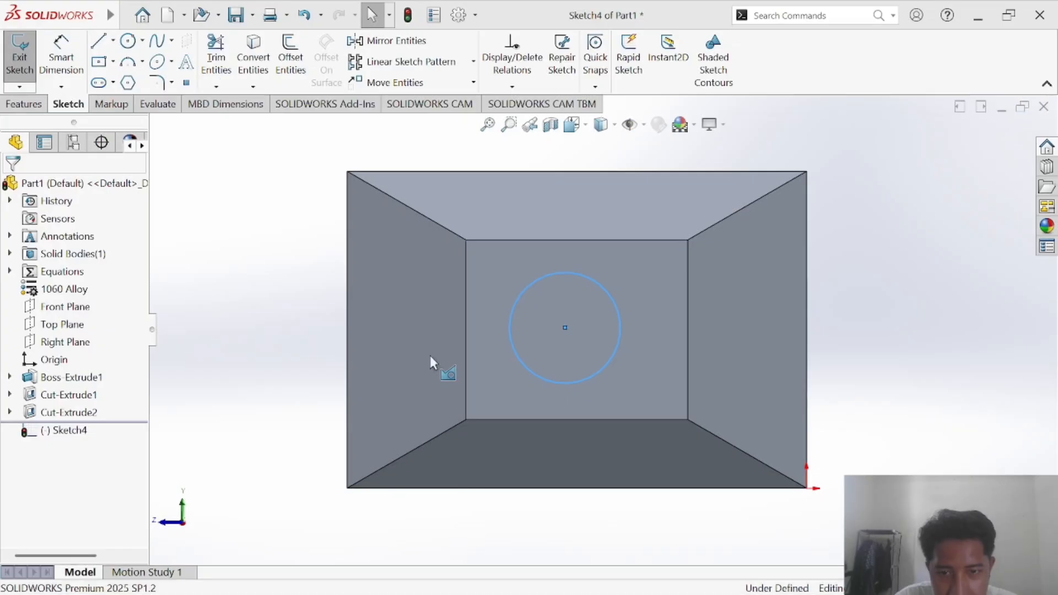
left_click(61, 55)
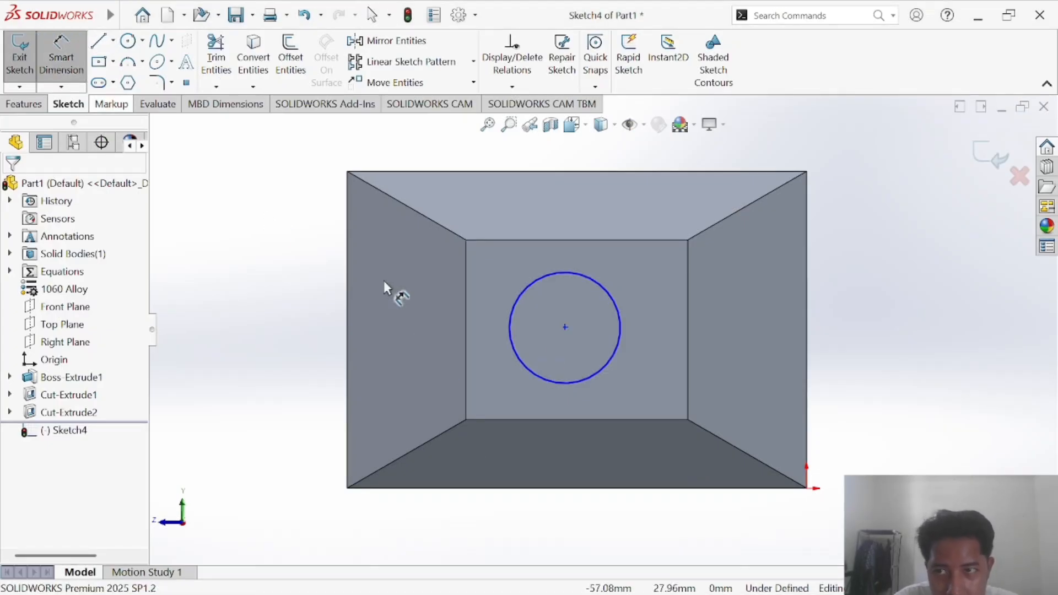
left_click(564, 326)
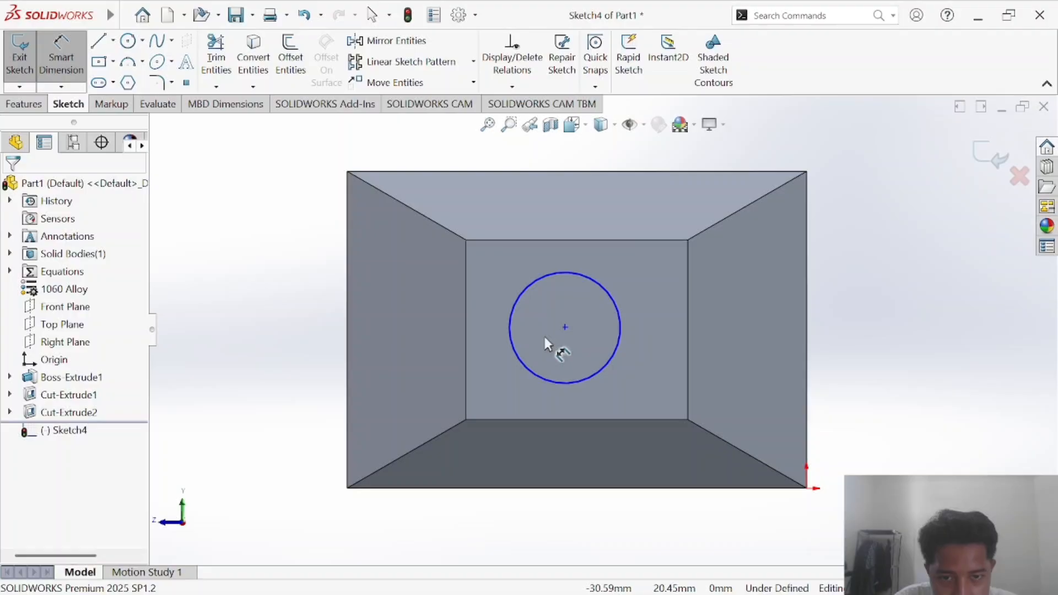
left_click(347, 348)
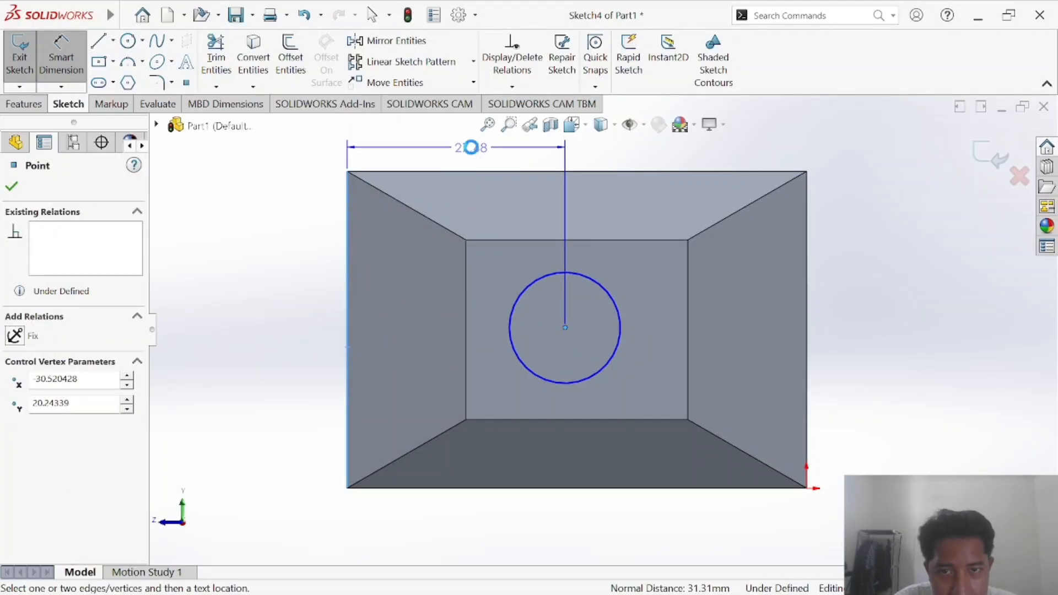
left_click(468, 150)
type("A")
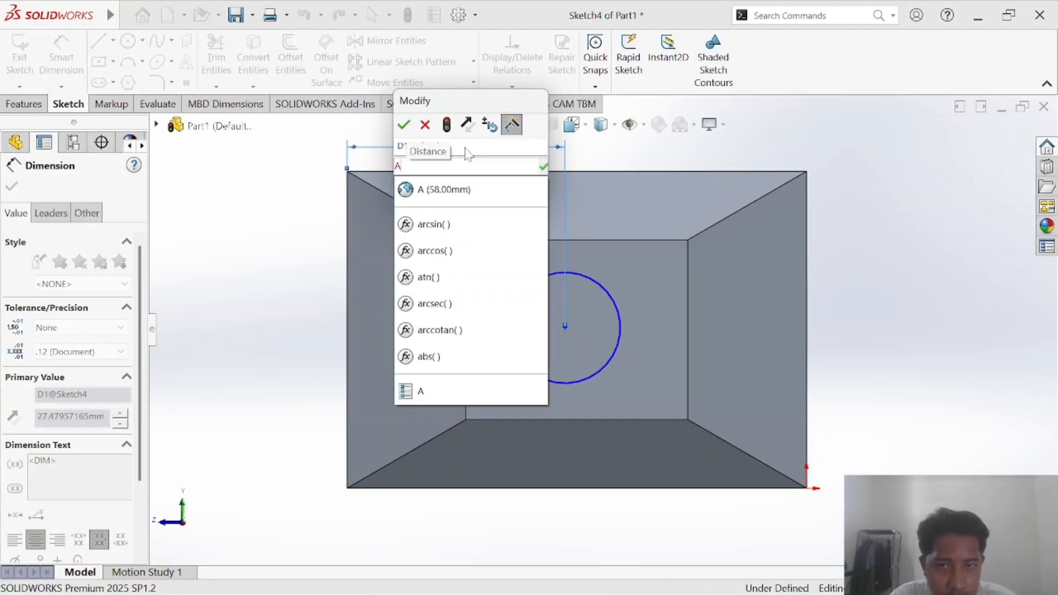
left_click(455, 189)
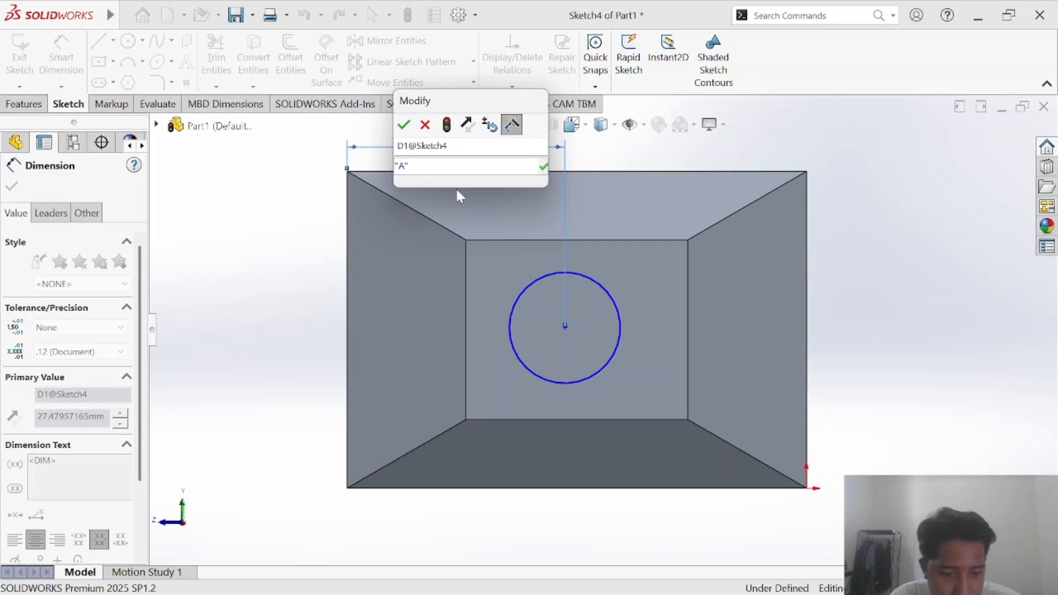
type("/2")
key("Return")
key("Return")
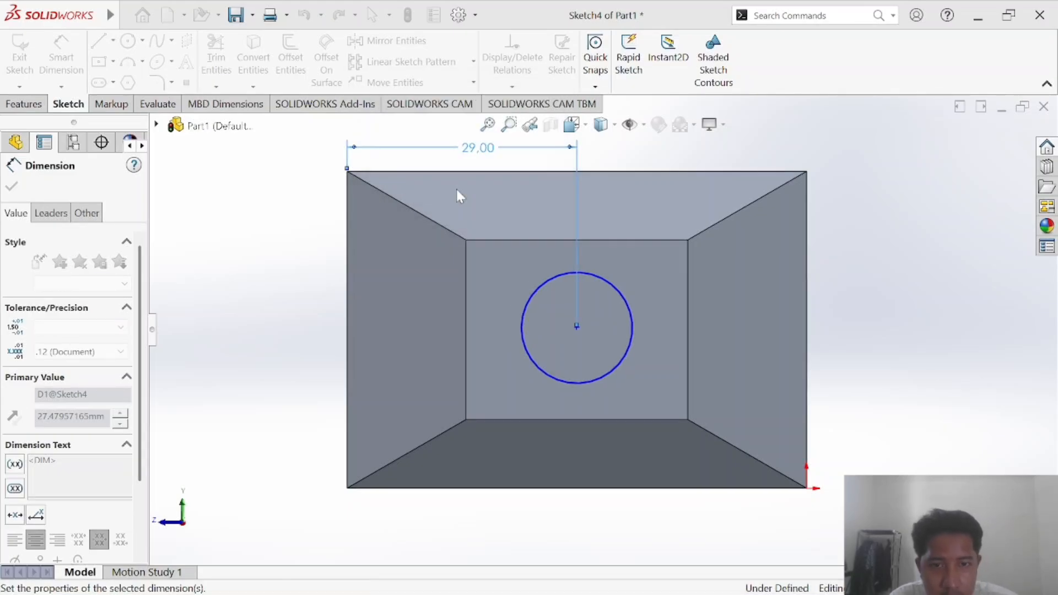
Check the hole size in the reference drawing and dimension the circle's diameter at 14 mm
key("alt+Tab")
key("alt+Tab")
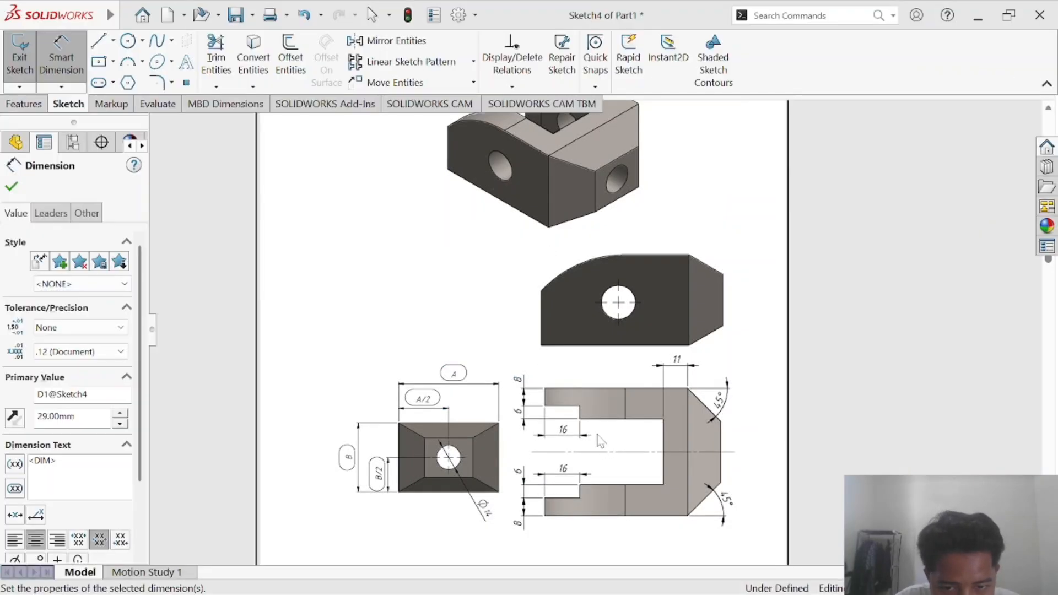
key("alt+Tab")
key("alt+Tab")
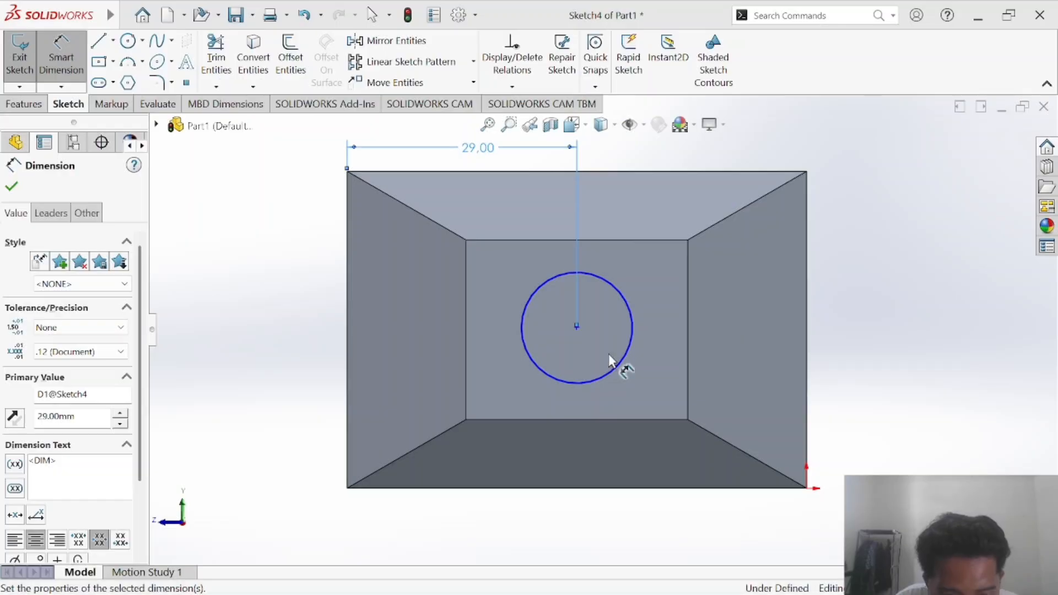
left_click(613, 366)
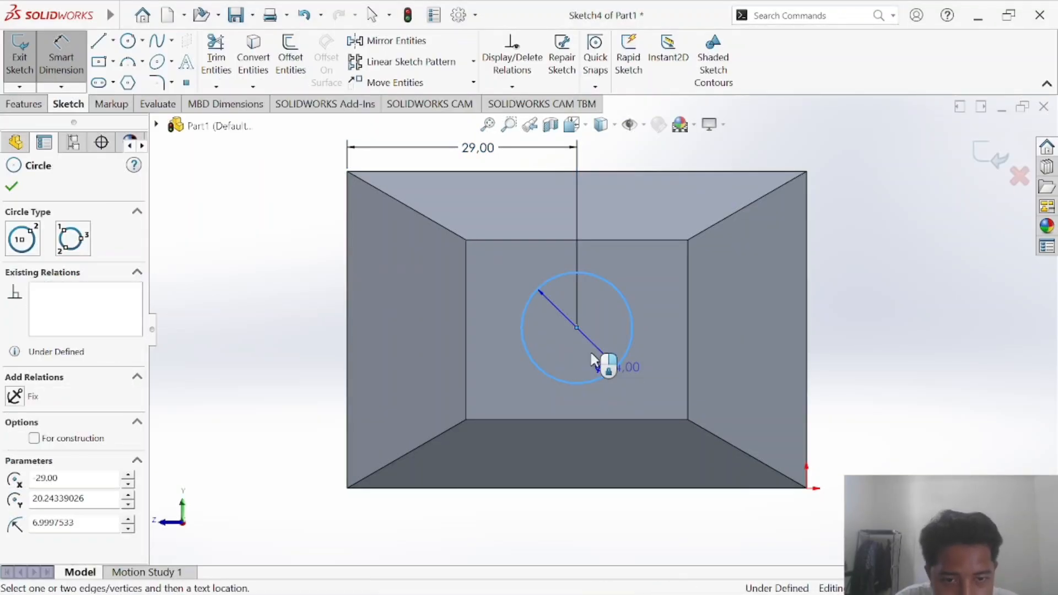
left_click(613, 430)
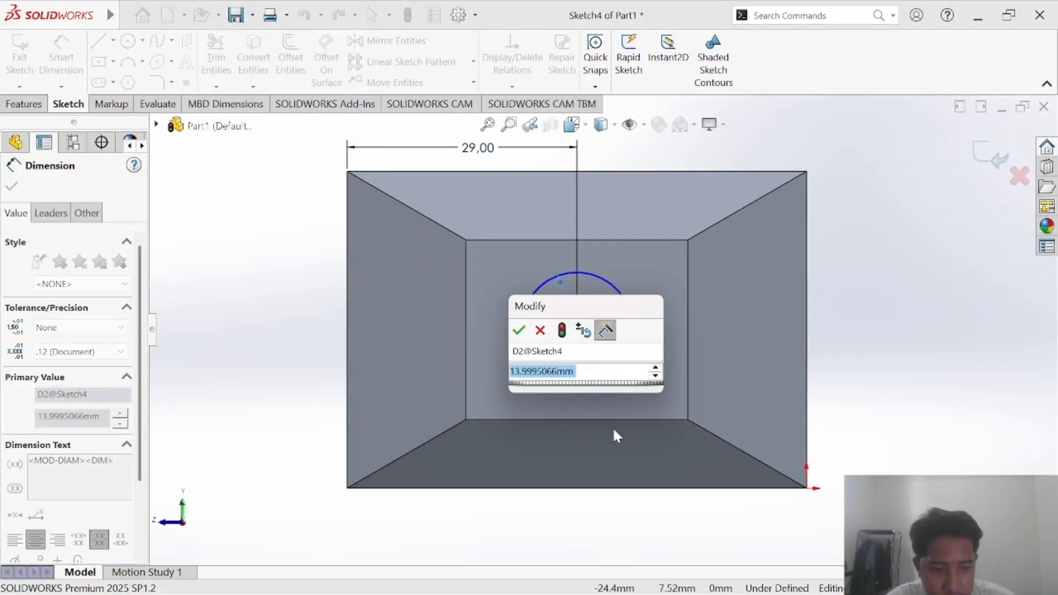
key("Return")
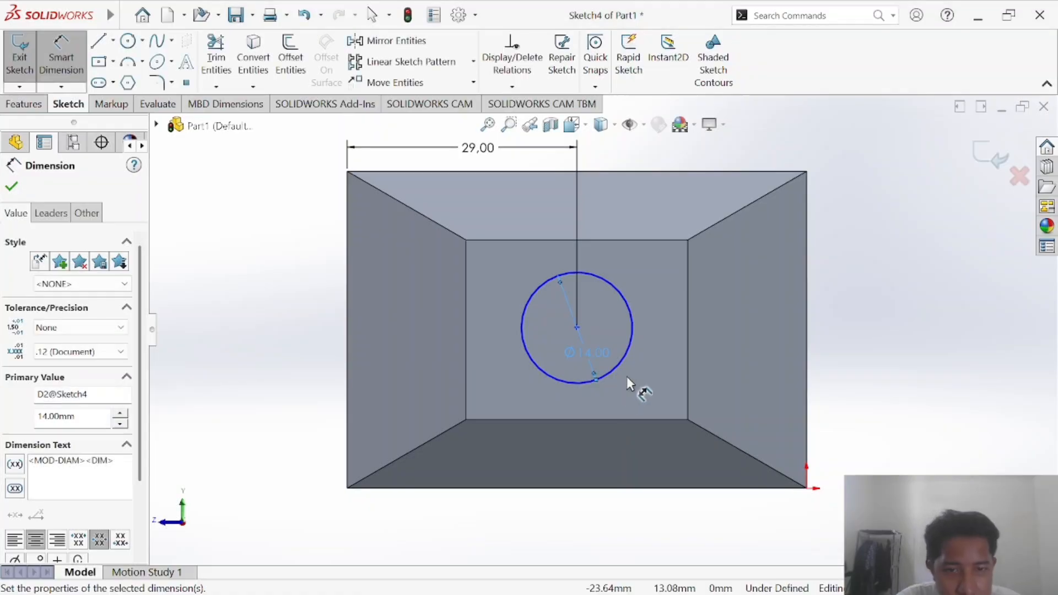
Dimension the circle centre's height above the part's bottom edge as "B"/2, using the global variable
key("alt+Tab")
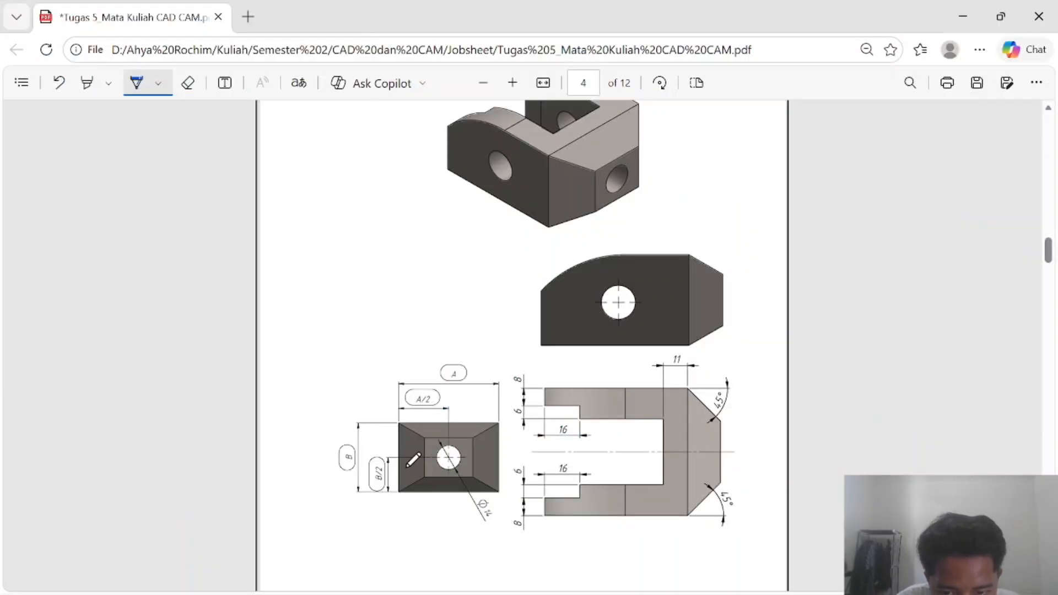
key("alt+Tab")
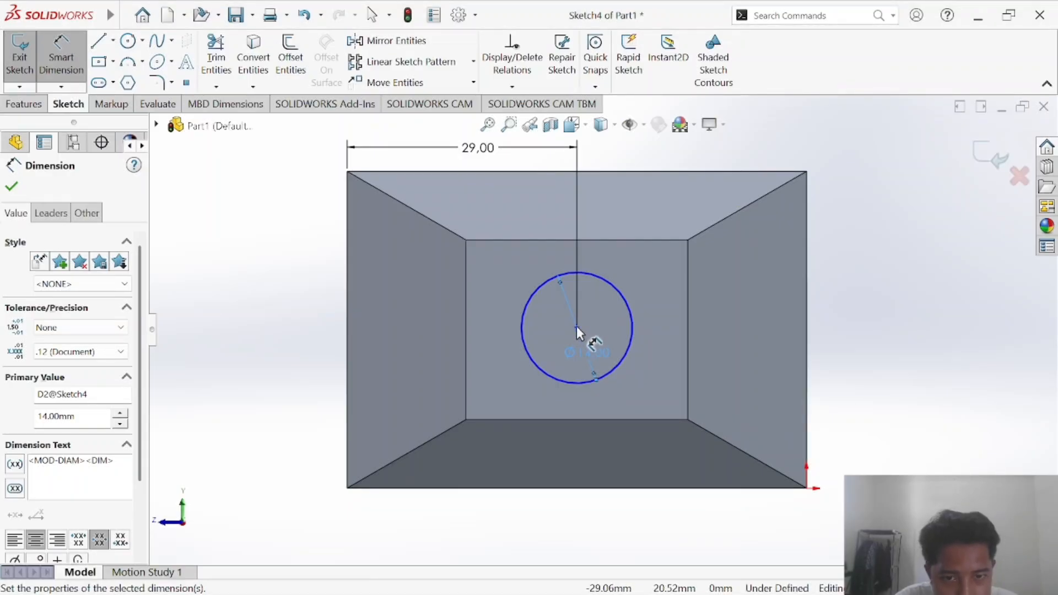
left_click(577, 329)
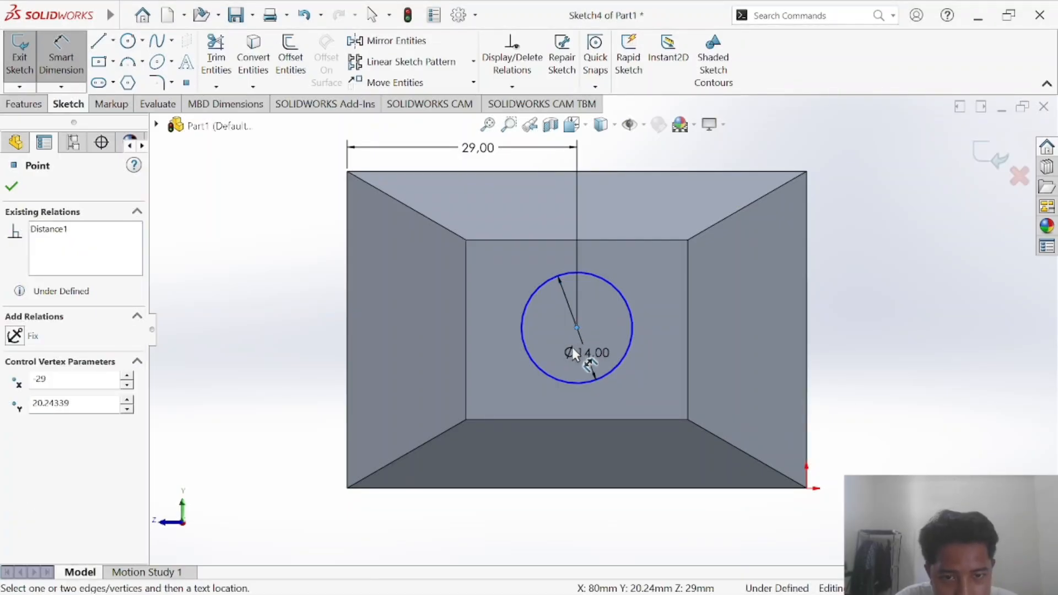
left_click(503, 489)
left_click(261, 439)
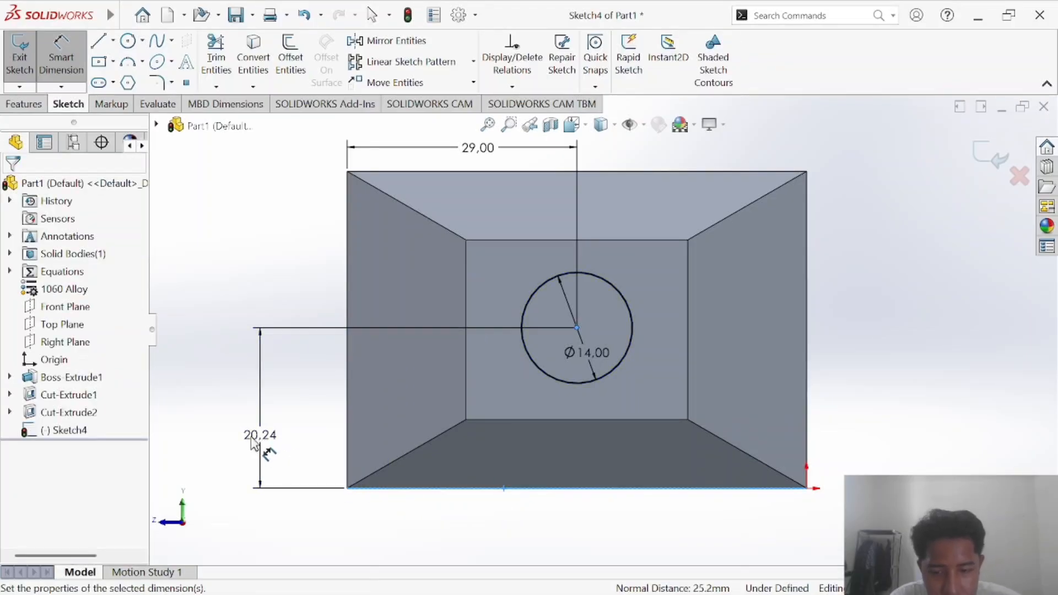
left_click(260, 438)
type("B")
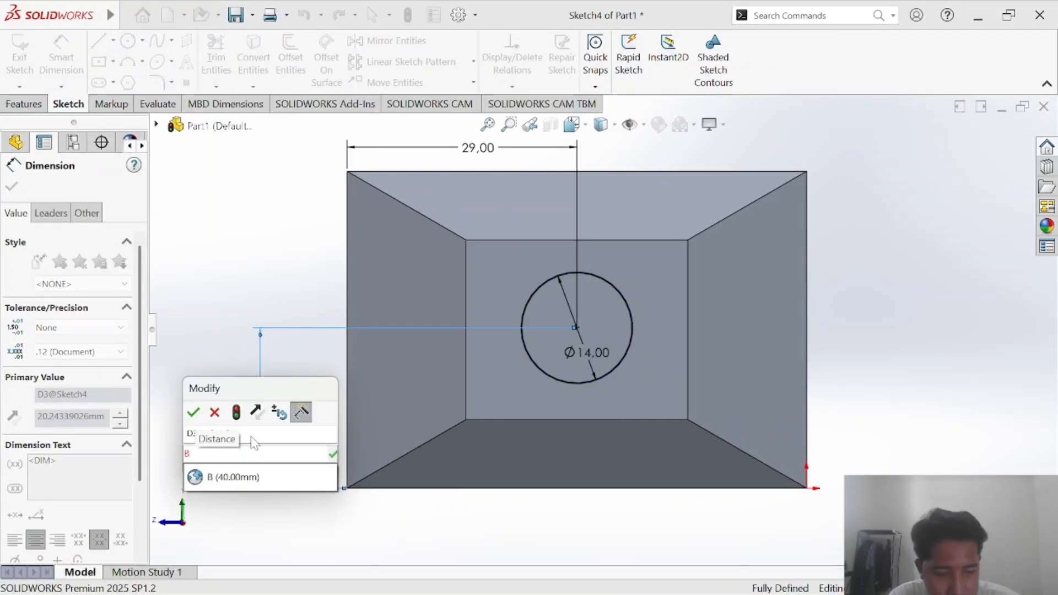
key("Down")
key("Return")
type("/2")
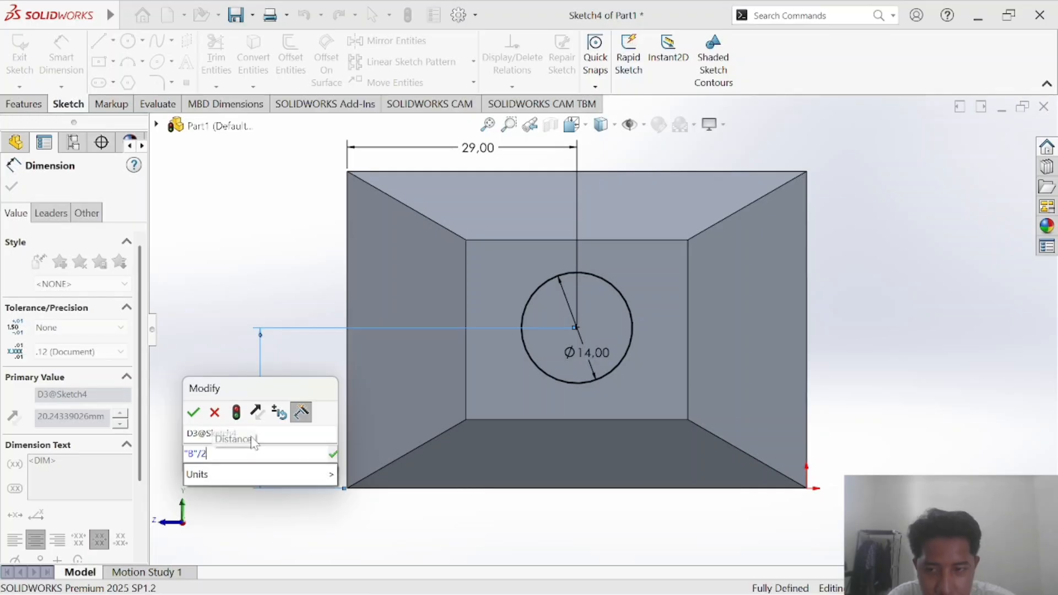
key("Return")
Check the hole in the reference drawing and cut-extrude the 14 mm circle 58 mm blind into the block's end face
key("alt+Tab")
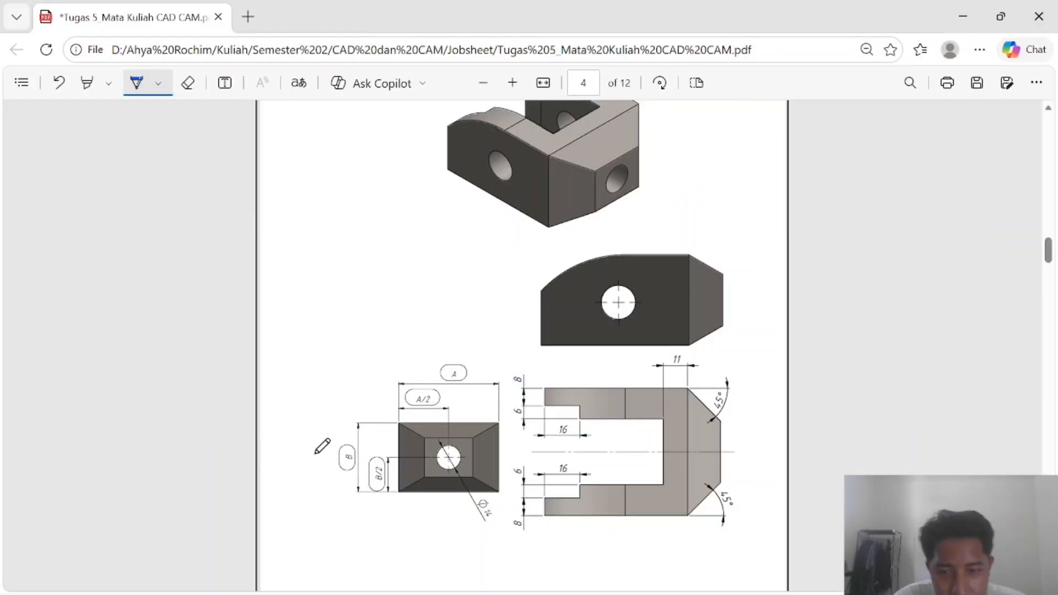
key("alt+Tab")
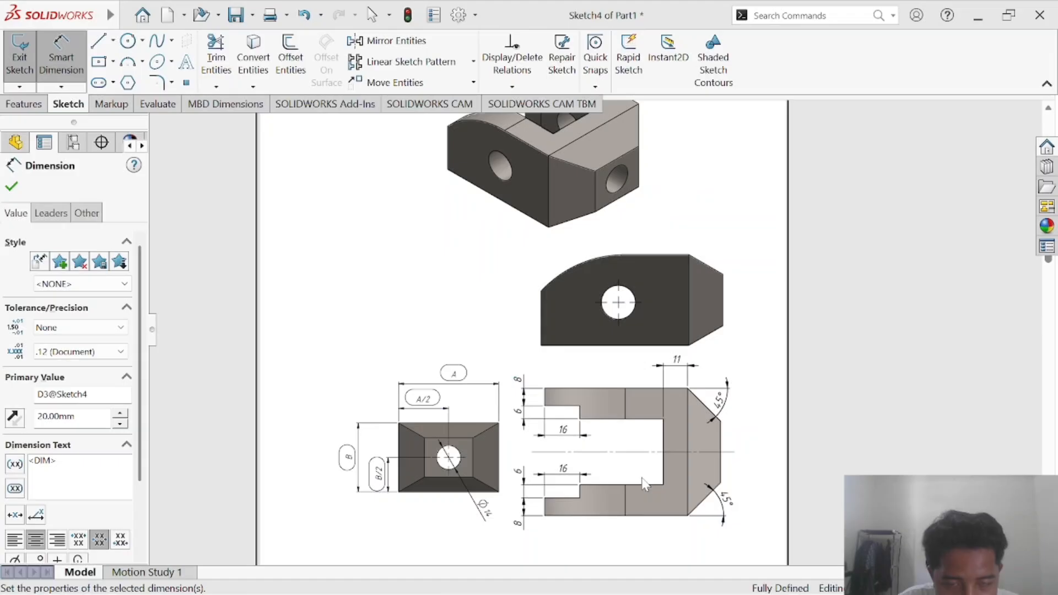
key("alt+Tab")
key("alt+Tab")
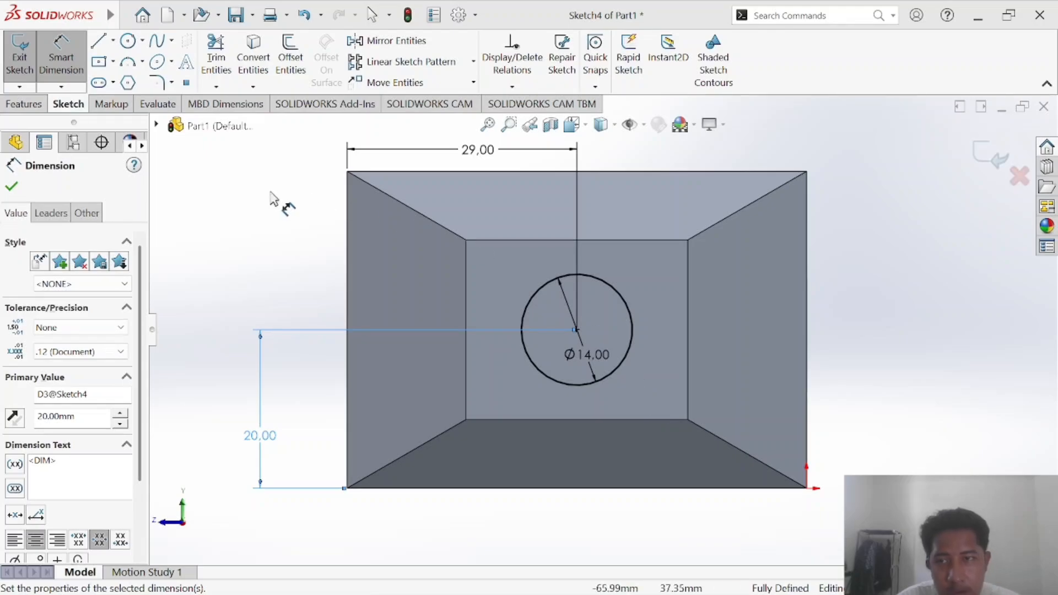
left_click(42, 104)
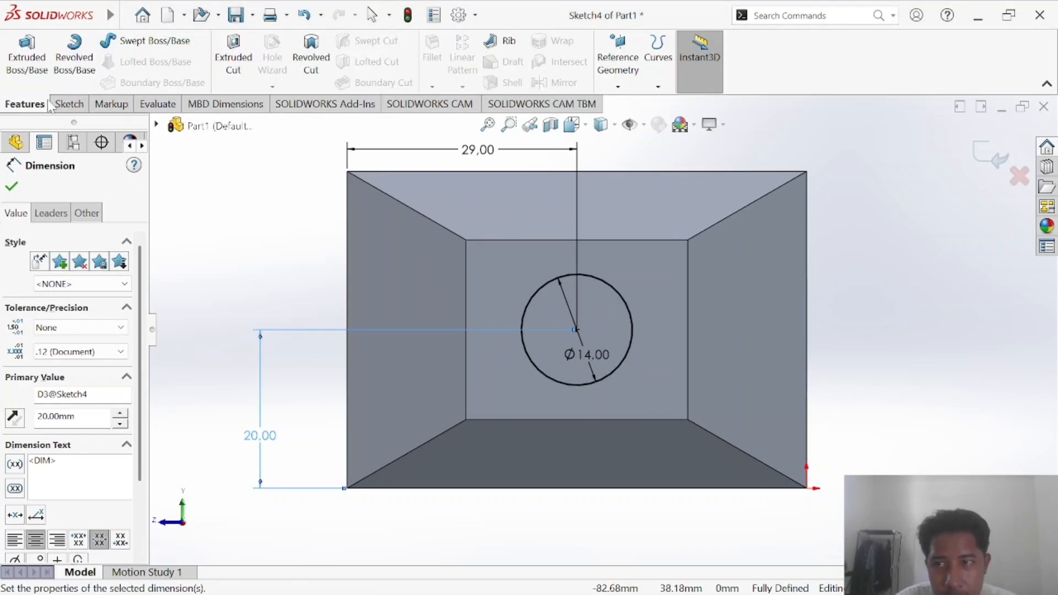
left_click(233, 60)
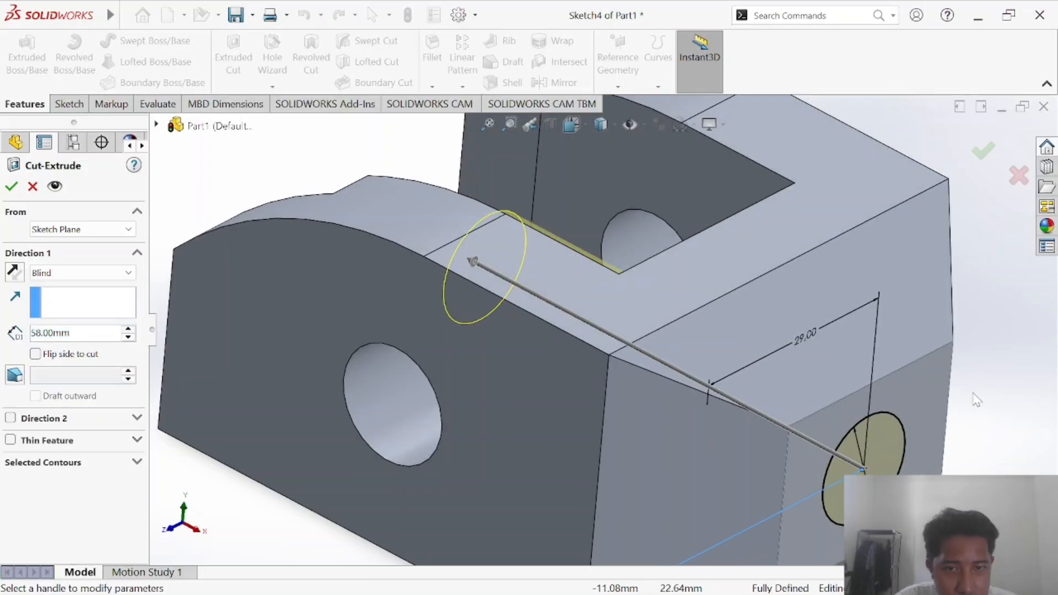
left_click(11, 187)
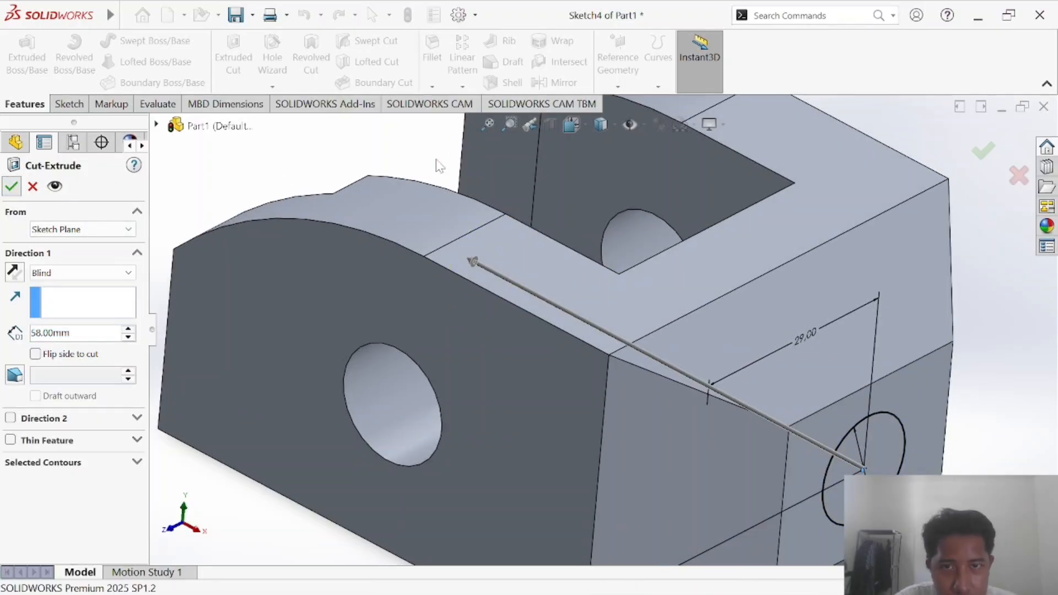
Compare the forked block in isometric and rotated views with the pictorial view in the jobsheet
left_click(586, 124)
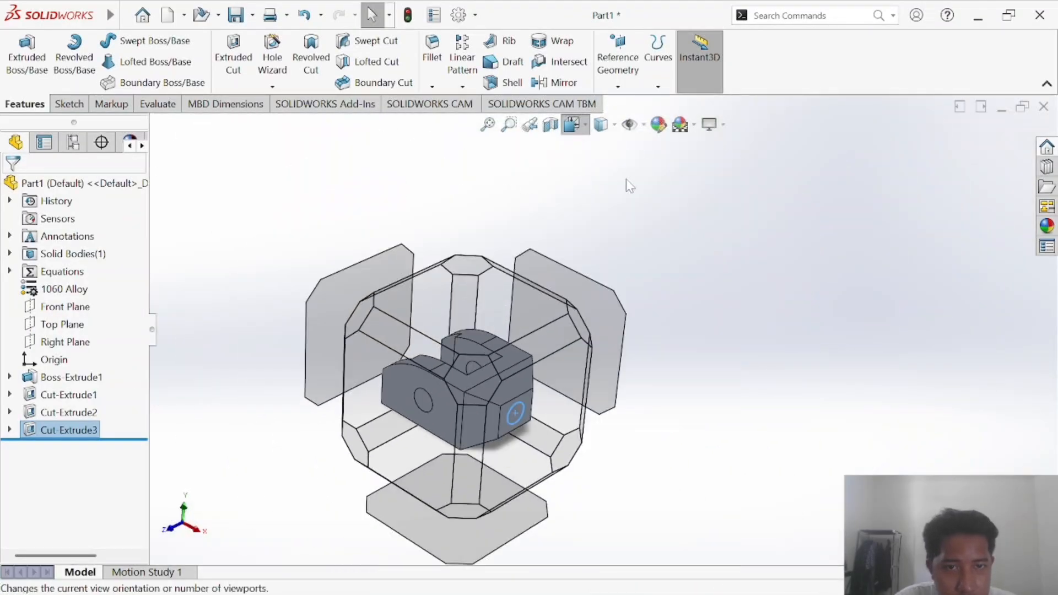
left_click(866, 345)
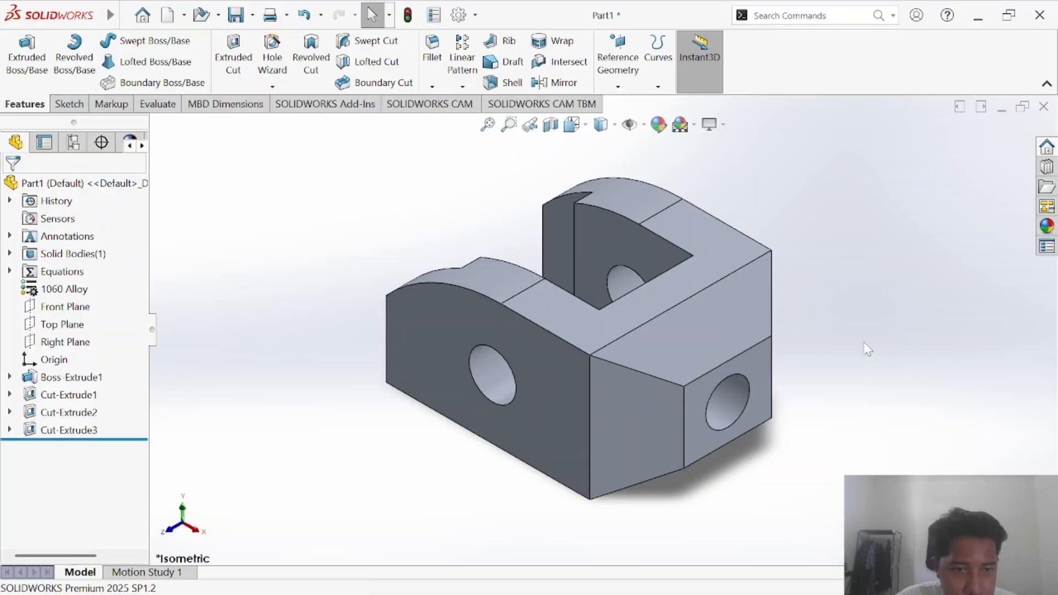
scroll(850, 345, "down", 1)
mouse_move(855, 340)
middle_mouse_down()
mouse_move(799, 326)
mouse_move(786, 354)
middle_mouse_up()
key("alt+Tab")
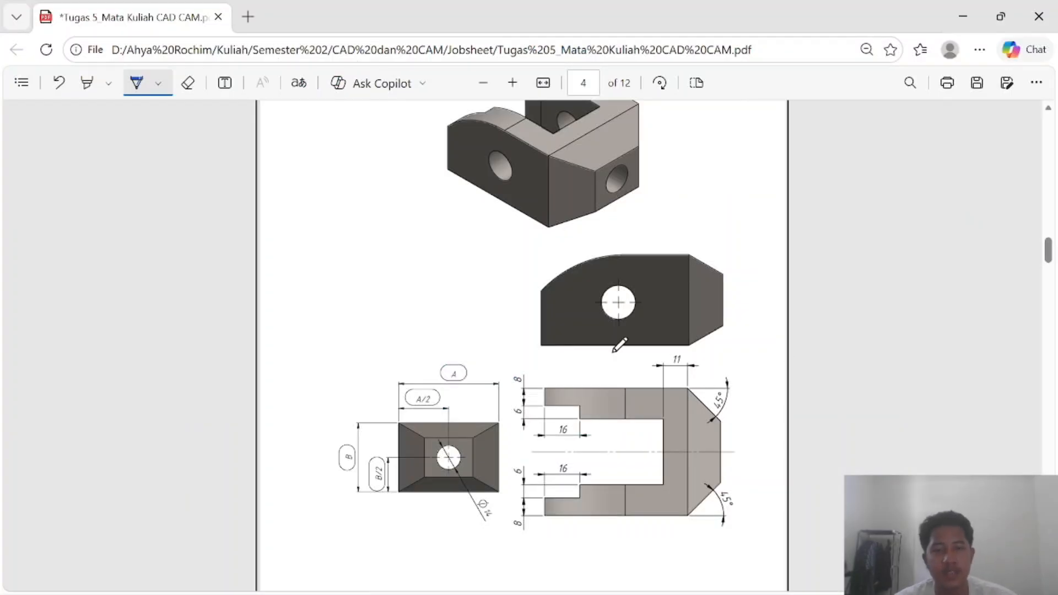
scroll(608, 380, "up", 3)
scroll(685, 201, "down", 2)
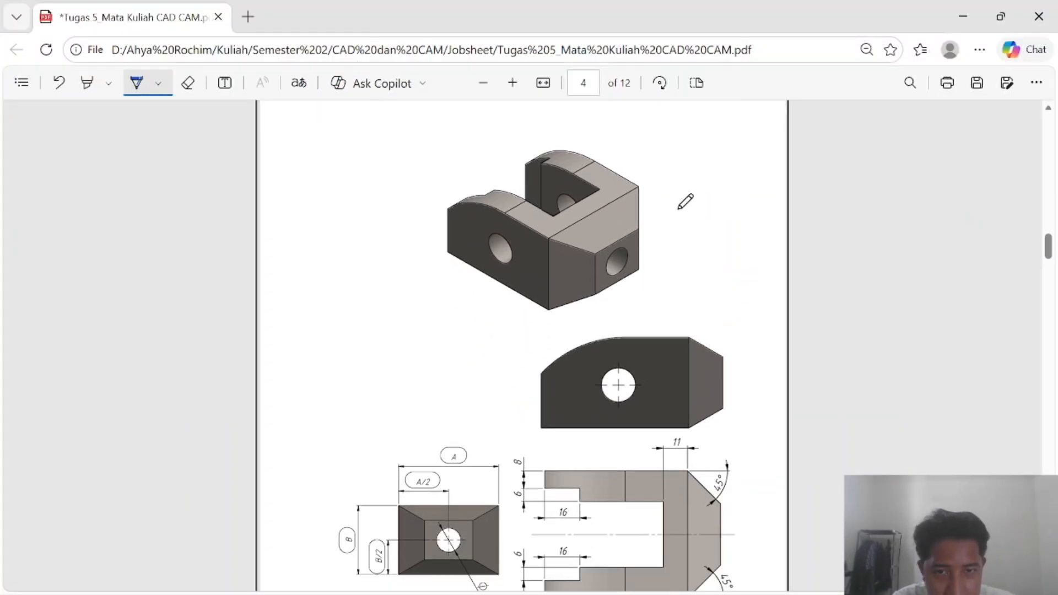
key("alt+Tab")
middle_click_drag(739, 295, 798, 361)
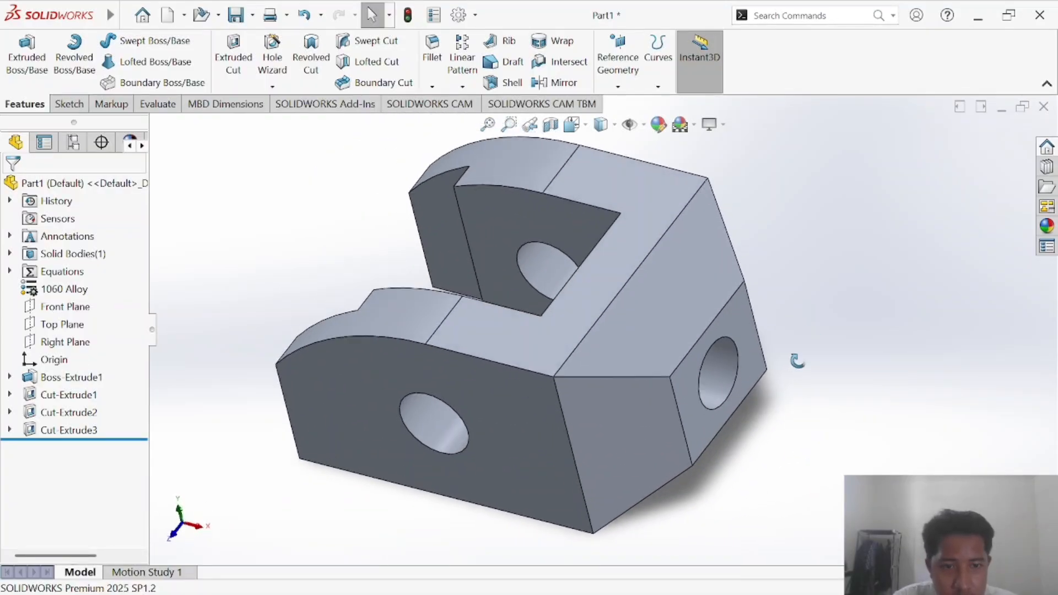
Examine the jobsheet's Part Connector exercises 7 and 8, including their requirements and dimensioned drawings
key("alt+Tab")
scroll(673, 331, "down", 20)
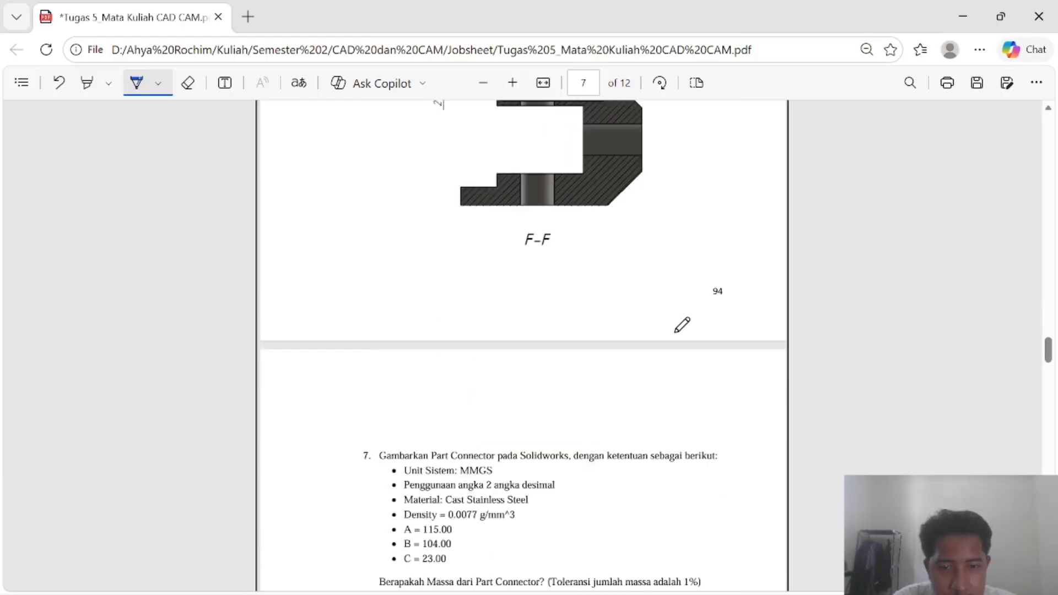
scroll(675, 329, "down", 12)
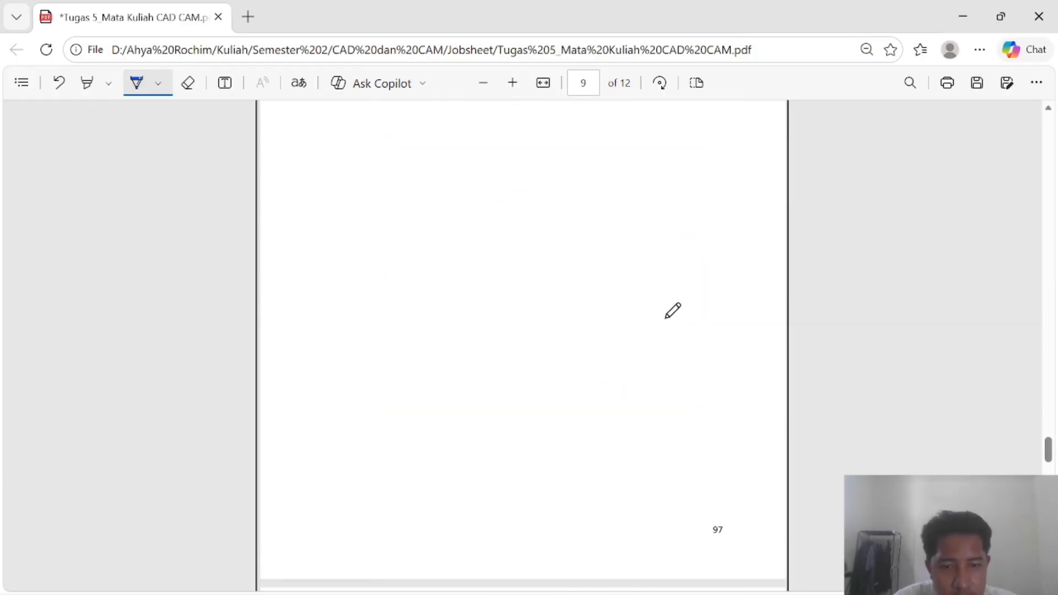
scroll(668, 309, "down", 1)
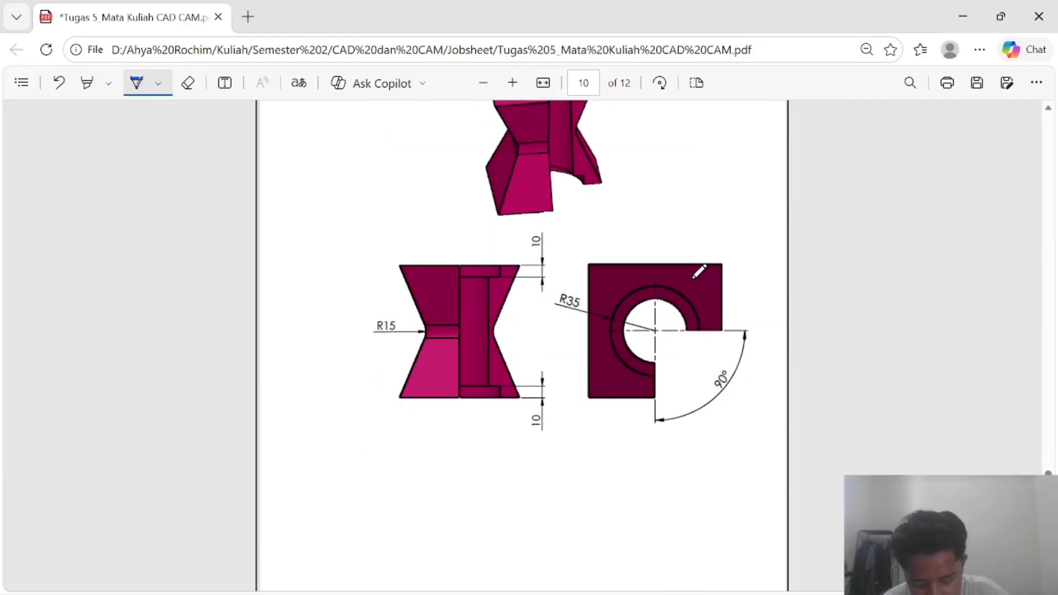
scroll(542, 285, "up", 12)
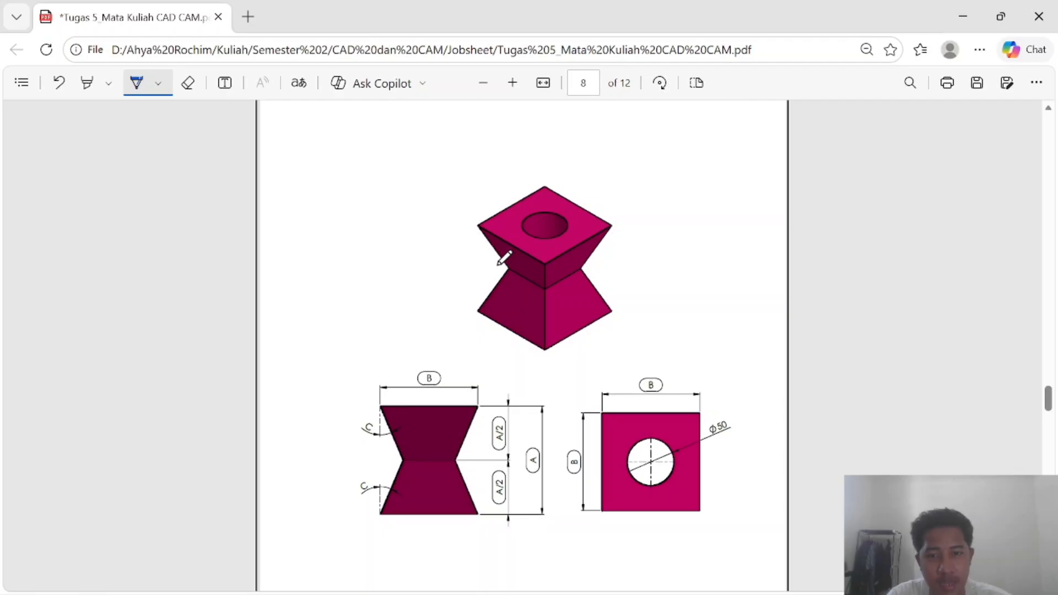
scroll(554, 243, "down", 10)
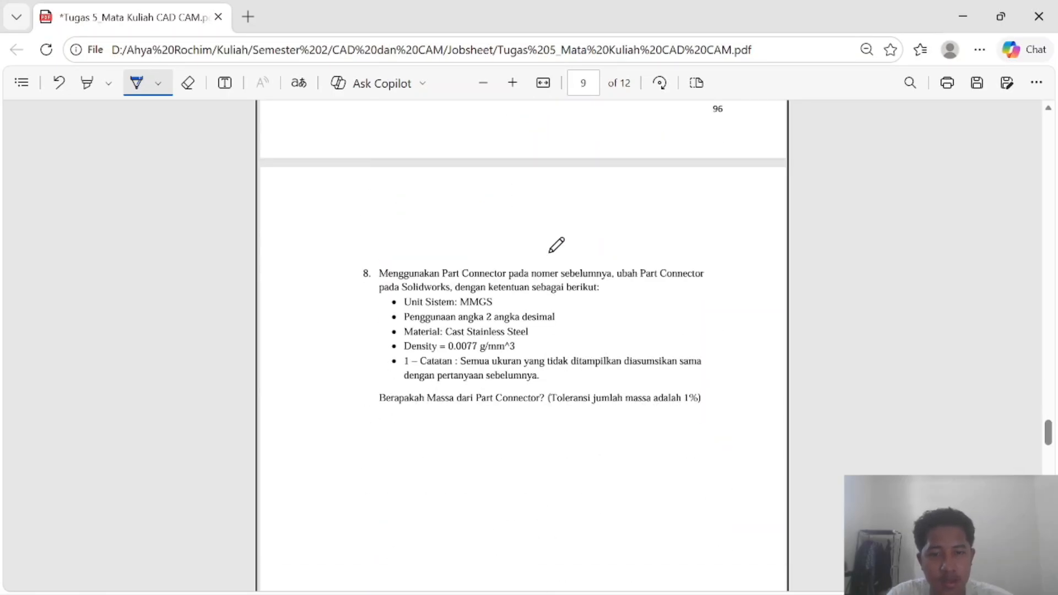
scroll(606, 237, "up", 12)
scroll(537, 416, "down", 12)
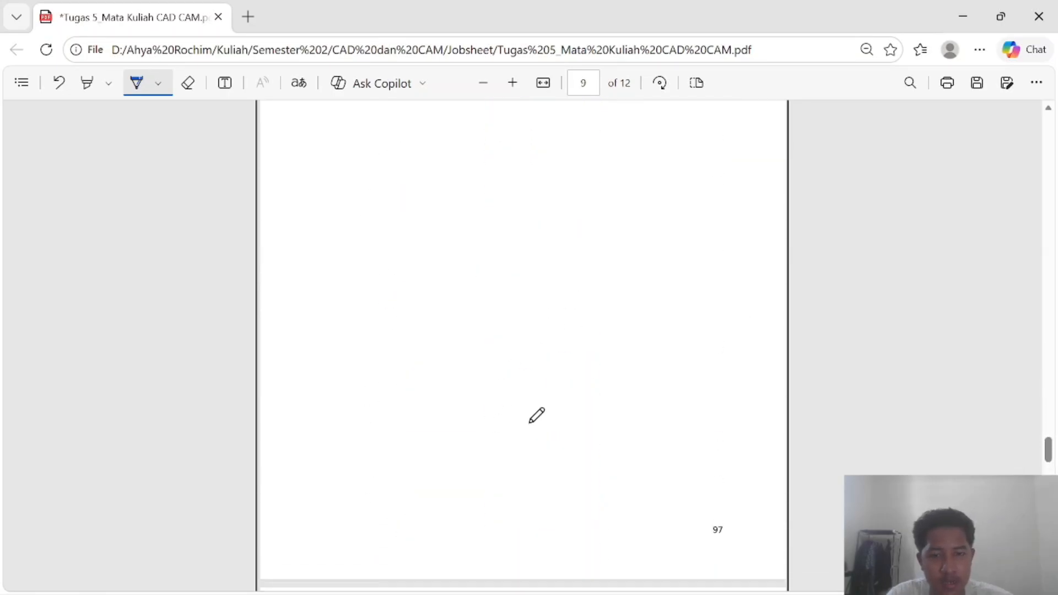
scroll(540, 384, "up", 4)
scroll(540, 384, "down", 10)
scroll(588, 354, "up", 17)
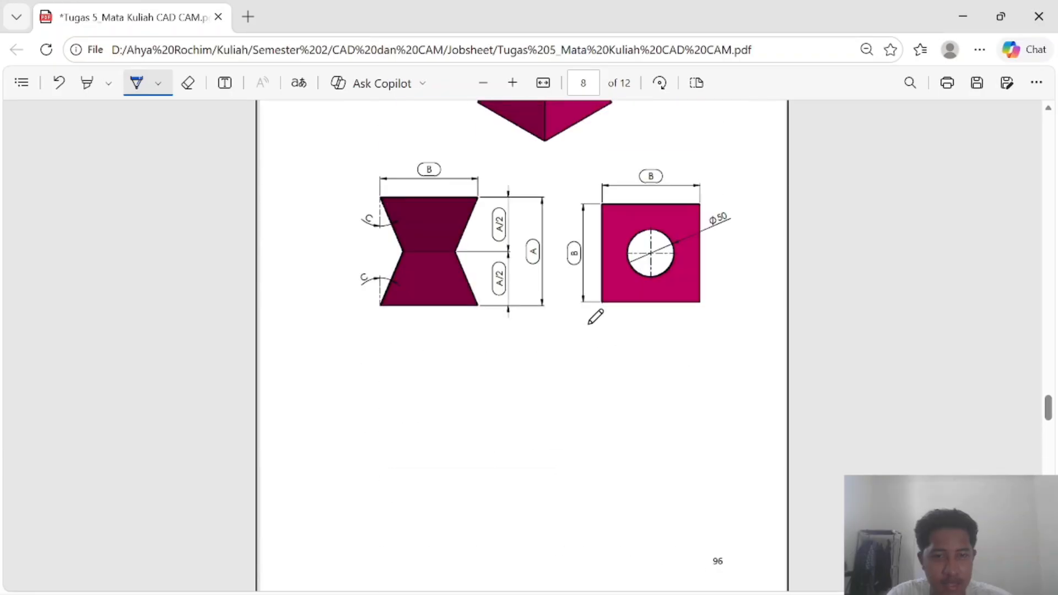
scroll(590, 226, "up", 3)
Switch to the new empty part in SOLIDWORKS and open its table of equations and global variables
key("alt+Tab")
key("Tab")
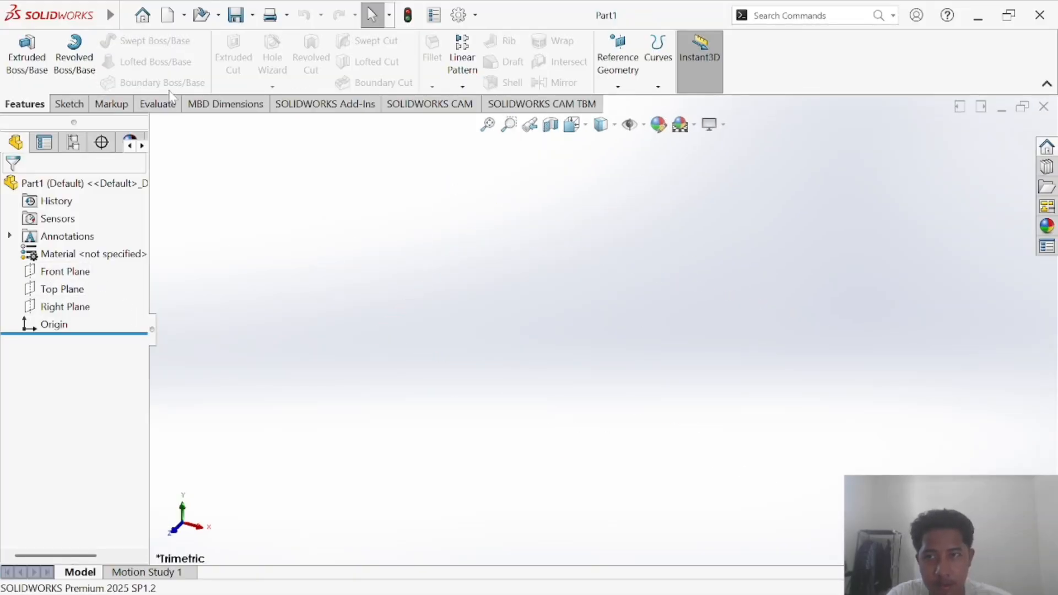
left_click(157, 103)
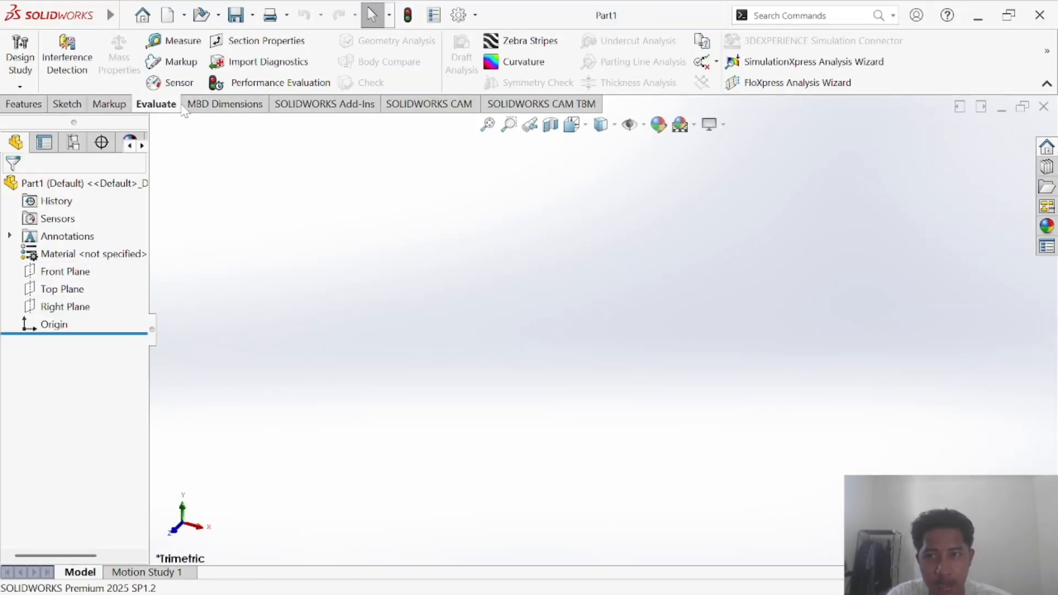
left_click(38, 108)
mouse_move(99, 15)
left_click(174, 15)
mouse_move(238, 16)
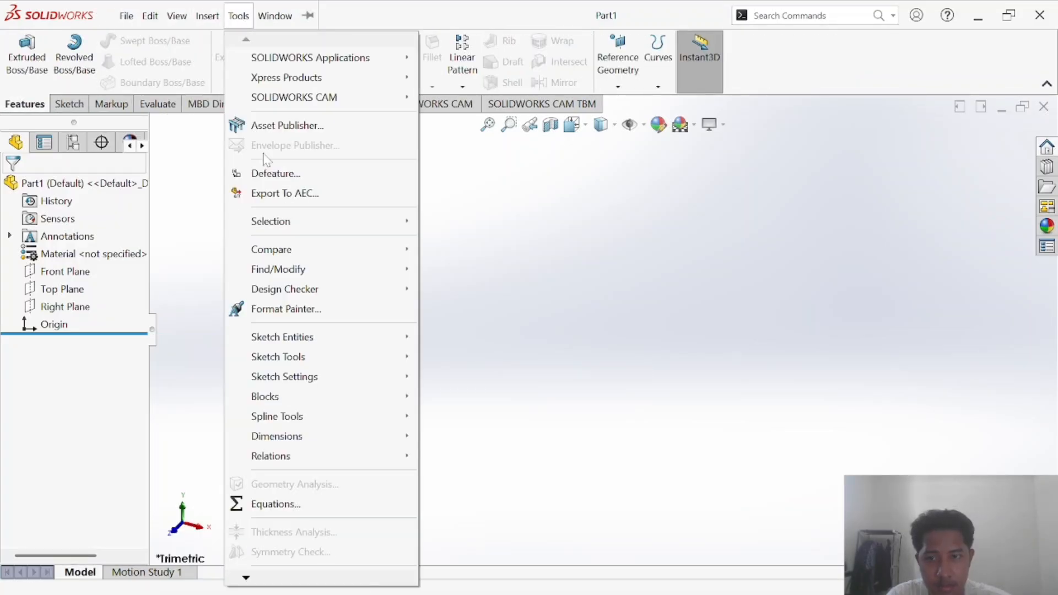
left_click(303, 503)
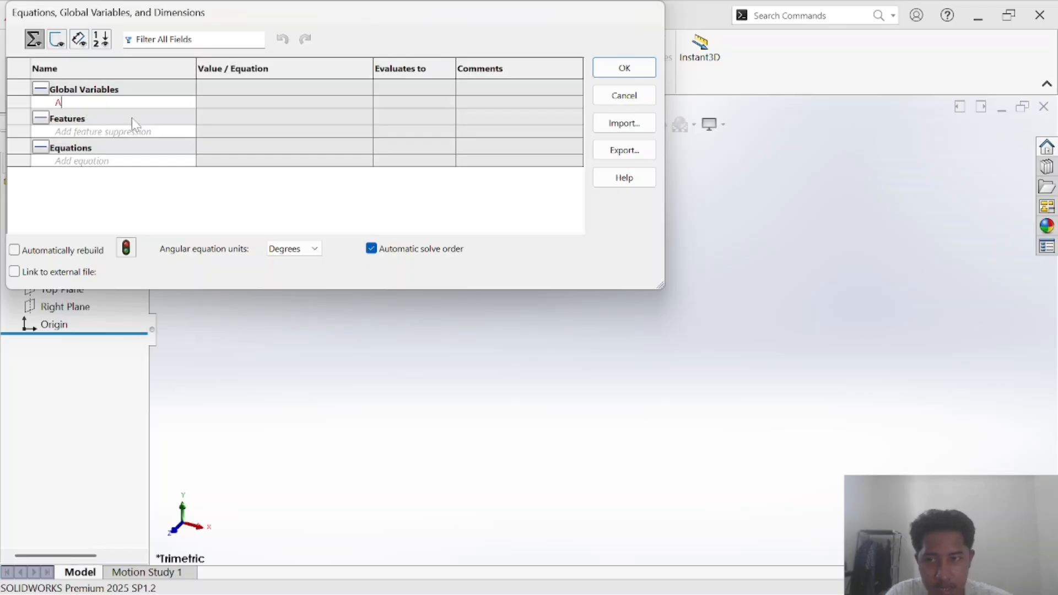
Look up dimension A in exercise 7 of the jobsheet and define global variable "A" as 115 mm
key("Tab")
key("alt+Tab")
scroll(416, 242, "up", 4)
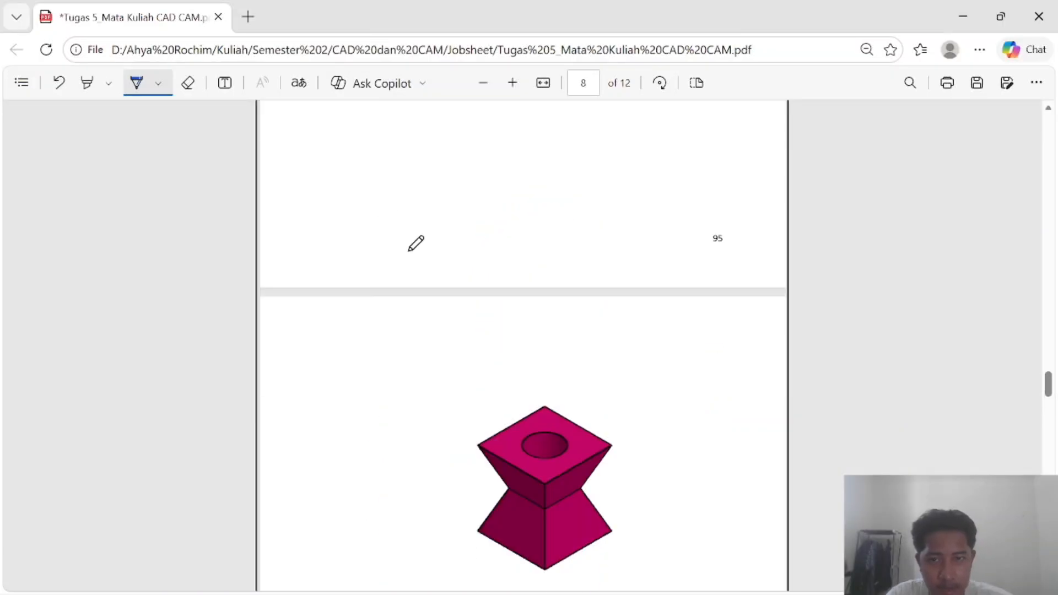
scroll(484, 259, "up", 12)
scroll(485, 273, "down", 7)
scroll(473, 275, "up", 1)
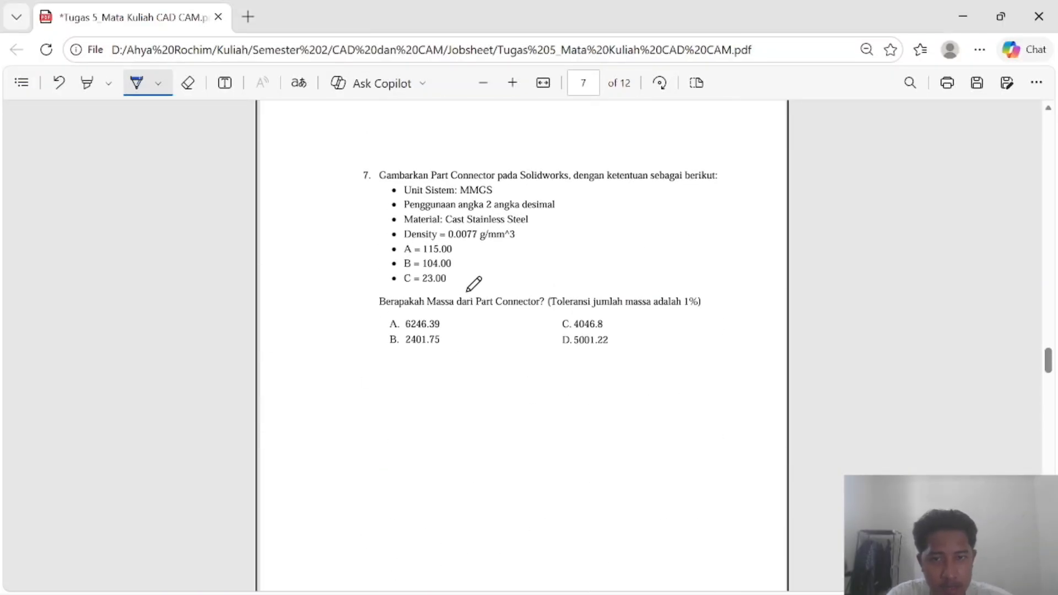
key("alt+Tab")
type("115")
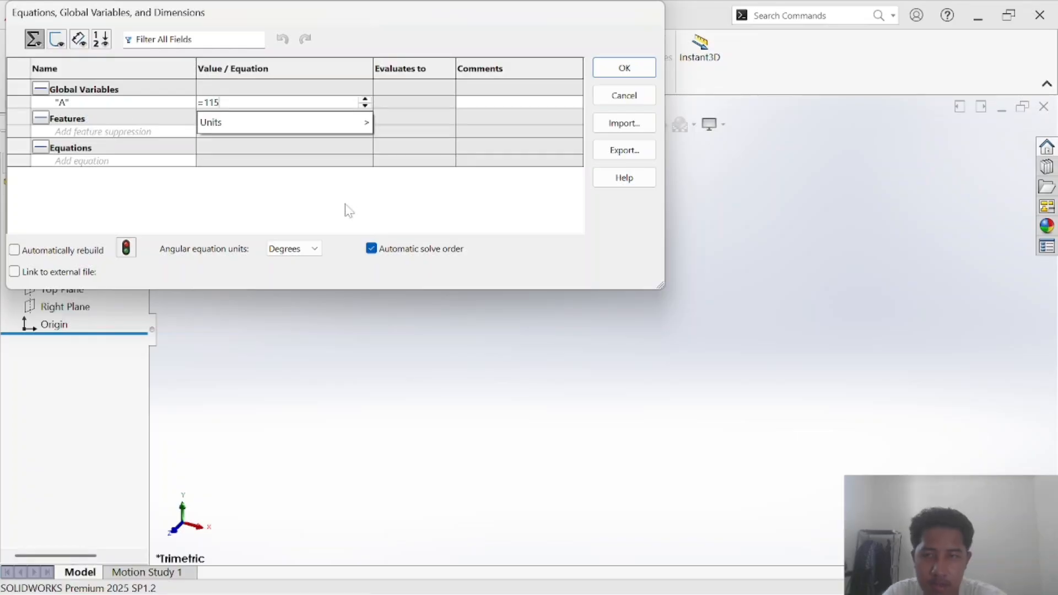
type("MM")
key("Return")
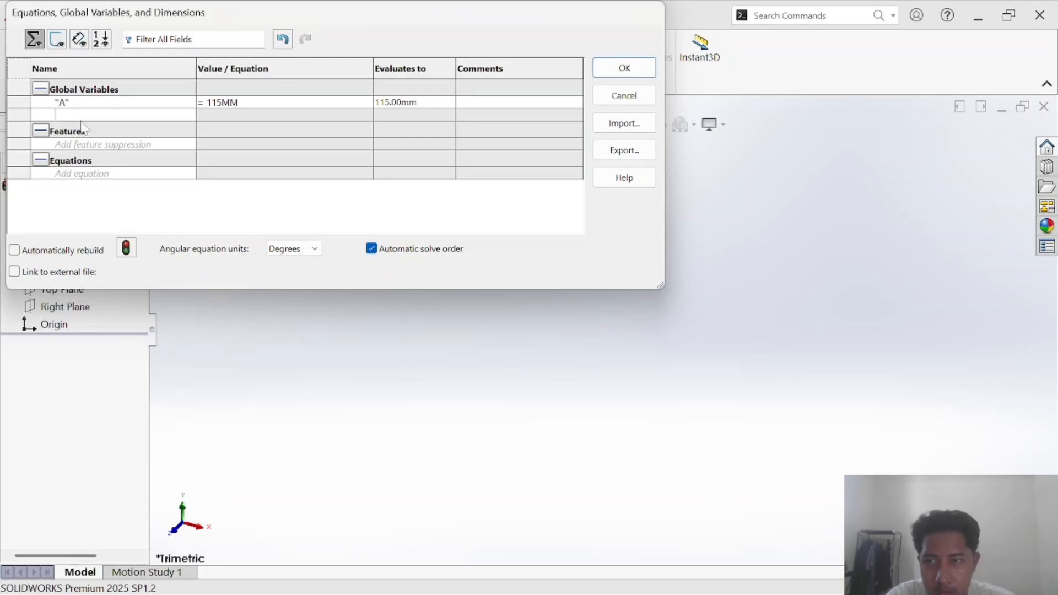
Look up dimension B in the jobsheet and define global variable "B" as 104 mm
type("B")
key("Tab")
key("alt+Tab")
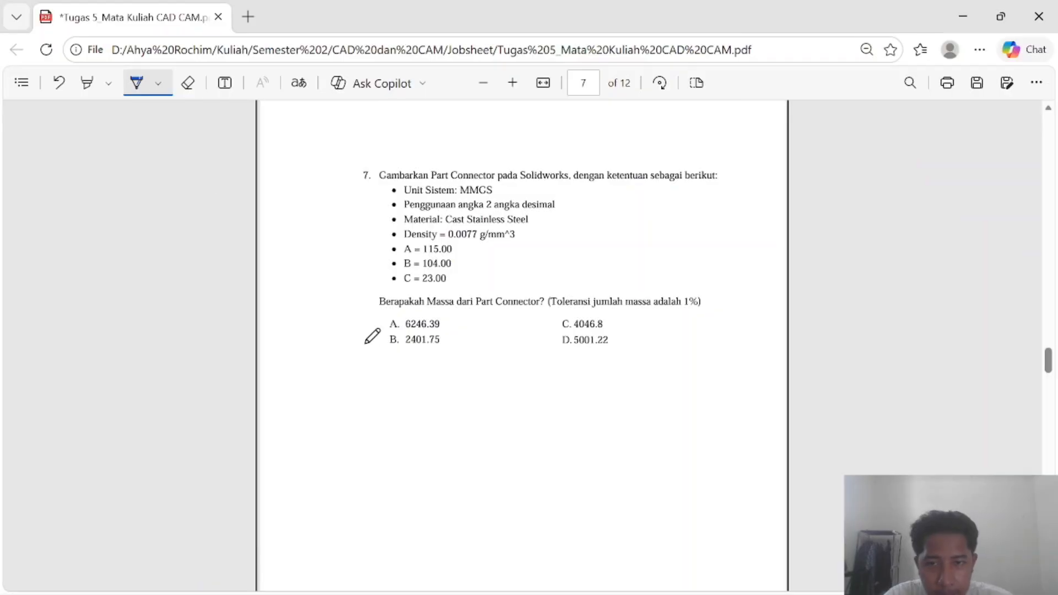
key("alt+Tab")
type("104")
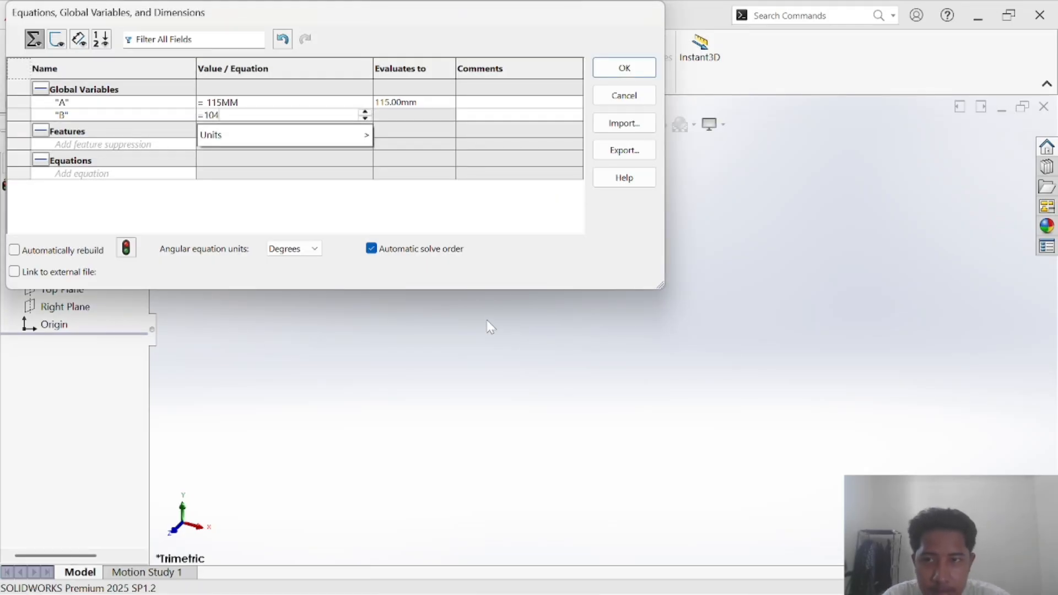
type("mm")
key("Tab")
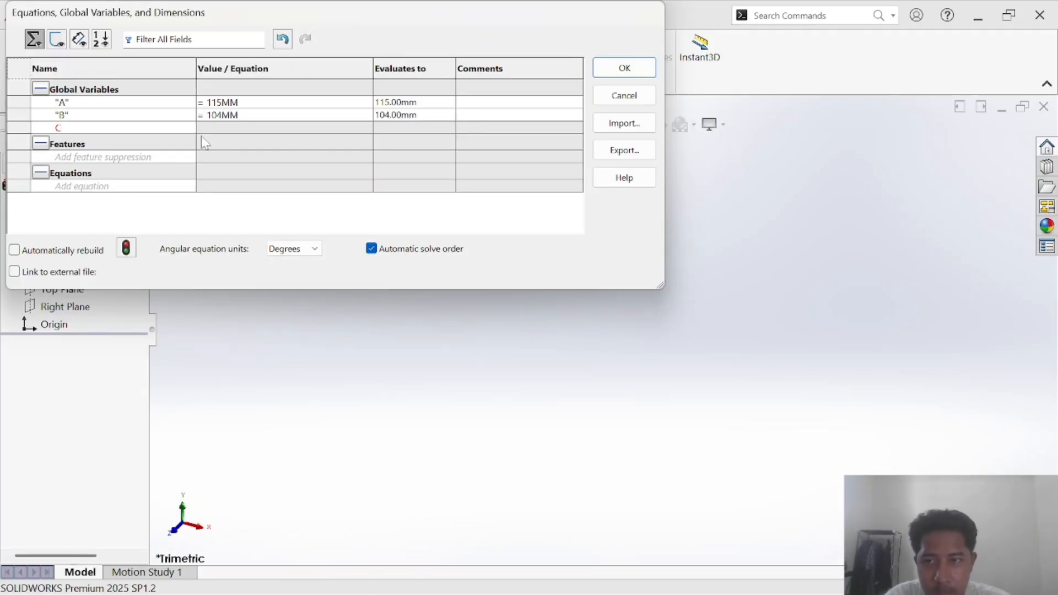
Look up C in the jobsheet, define global variable "C" as 23 mm and accept the global variables
type("C")
key("Tab")
key("alt+Tab")
key("alt+Tab")
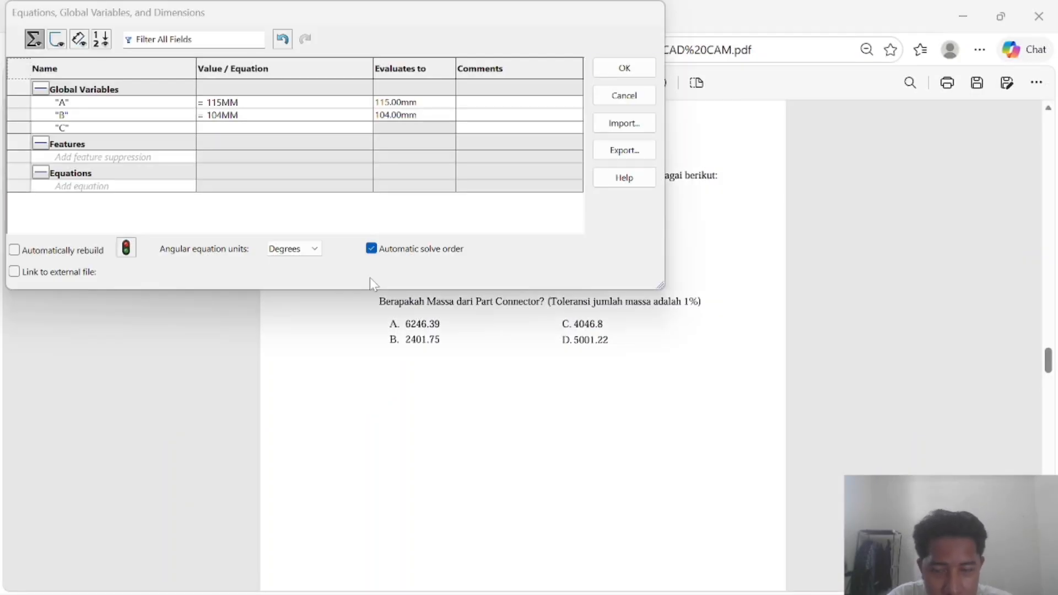
key("alt+Tab")
type("23mm")
key("Tab")
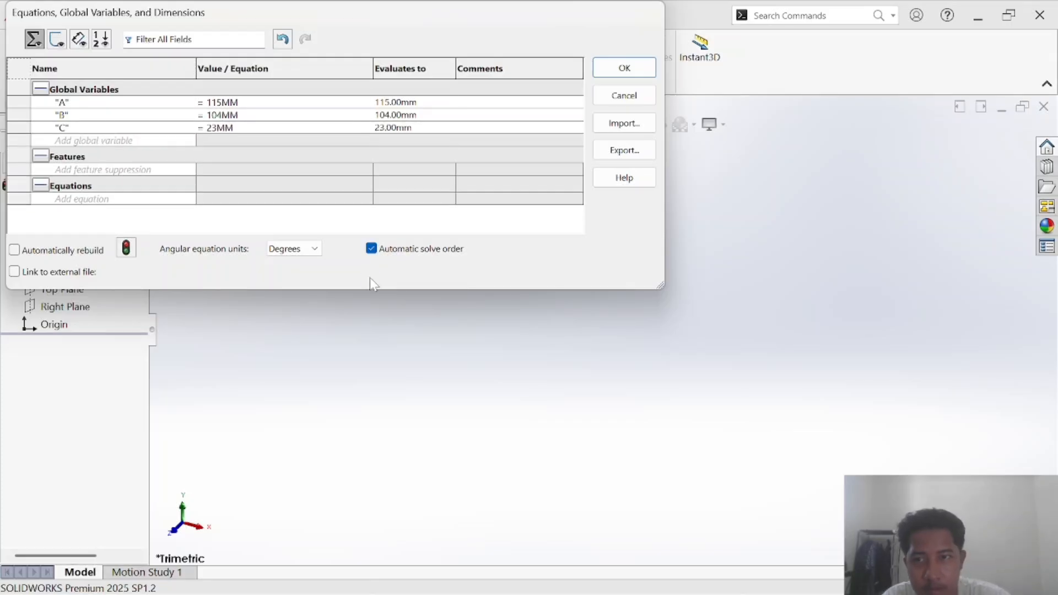
left_click(629, 69)
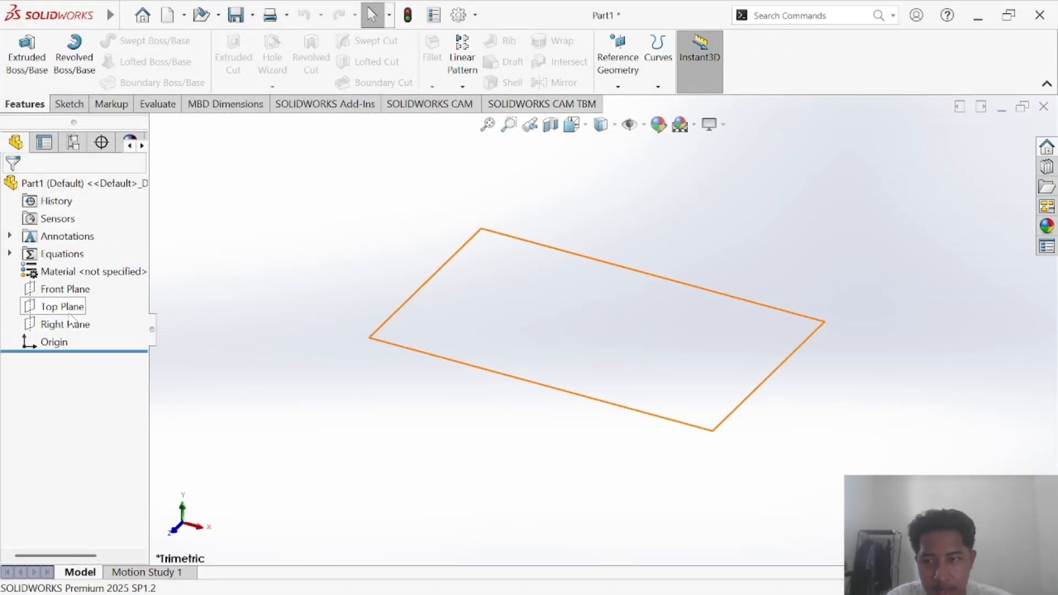
Orient the view normal to the Top Plane and start a sketch on it
right_click(74, 308)
left_click(155, 294)
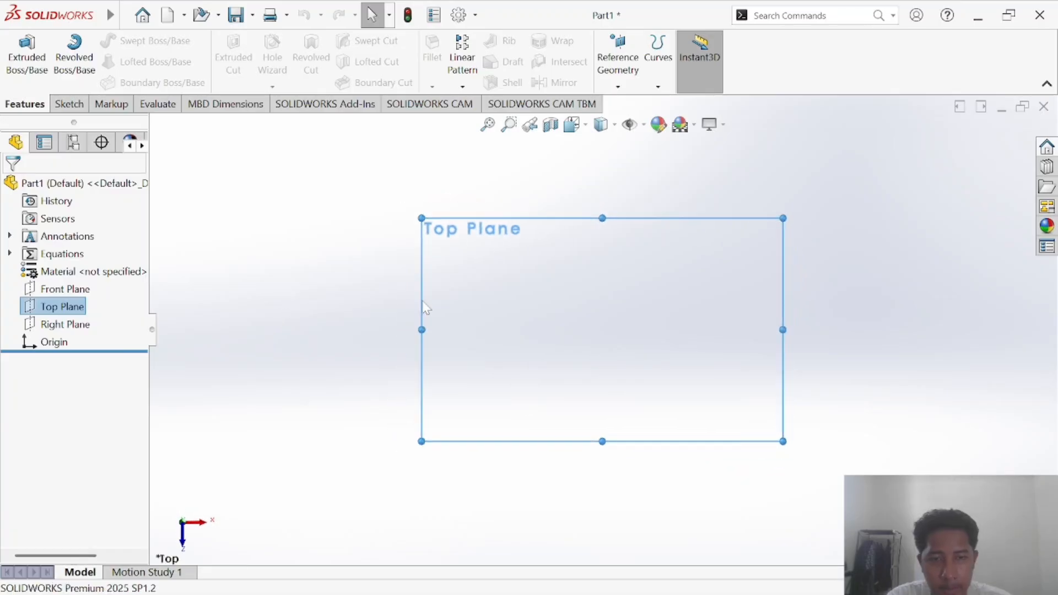
left_click(69, 104)
left_click(20, 53)
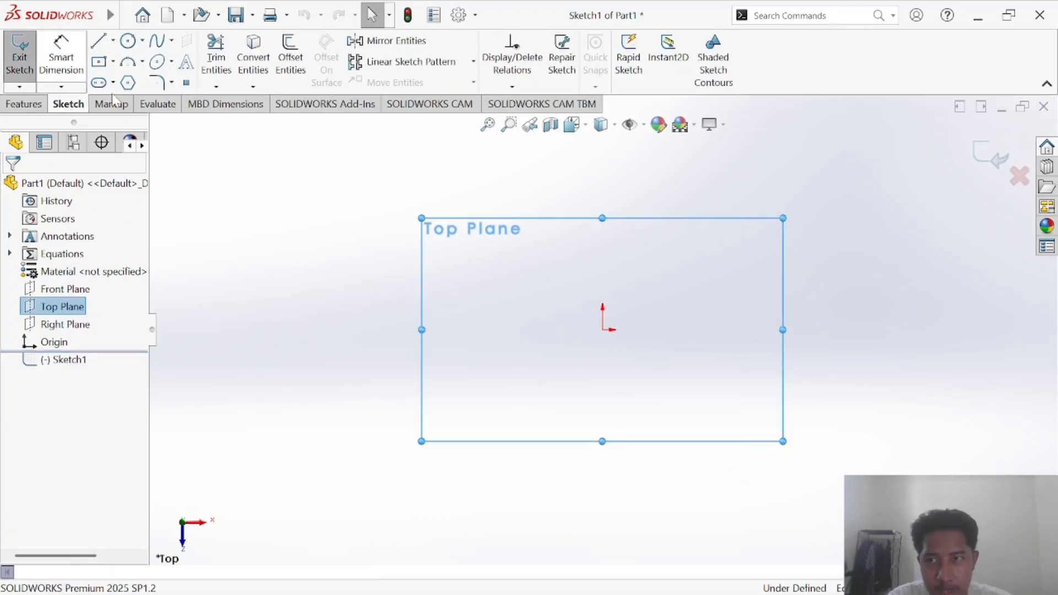
Check the part drawing in the jobsheet and sketch a center rectangle about 66 mm wide, centred on the origin
left_click(99, 61)
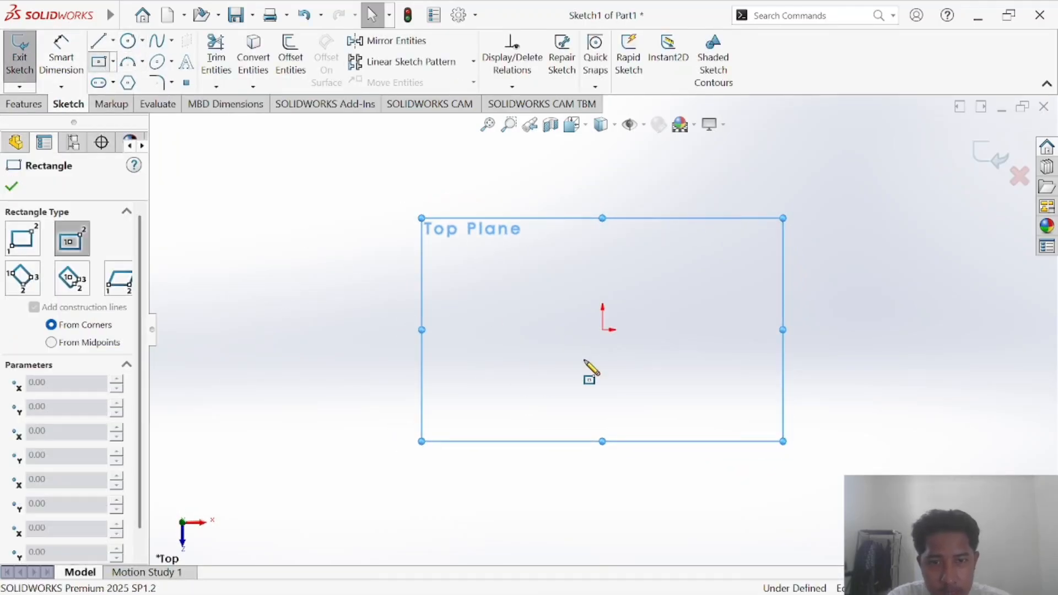
key("alt+Tab")
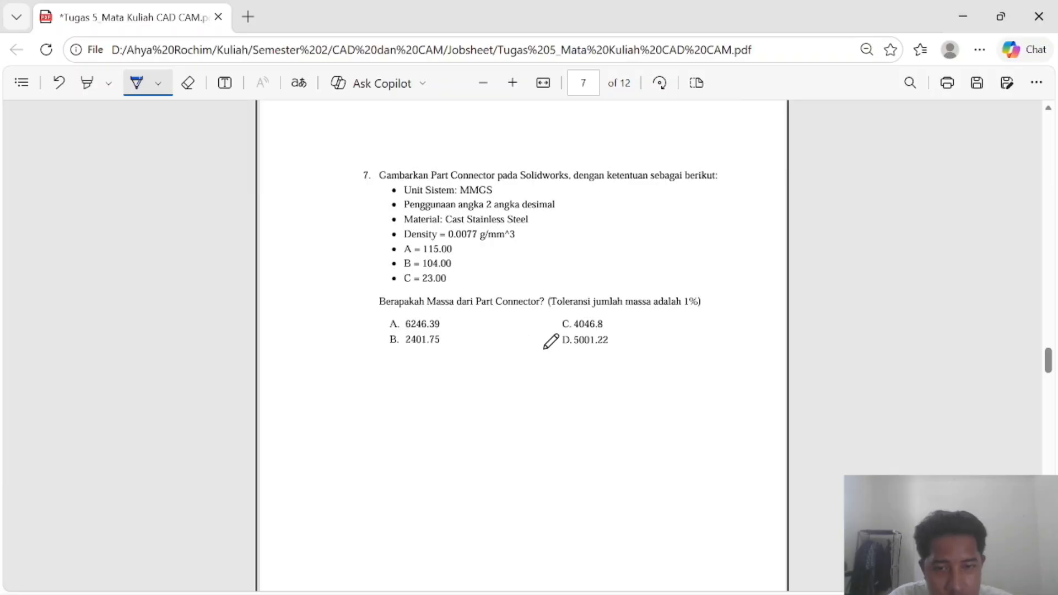
scroll(550, 342, "down", 10)
key("alt+Tab")
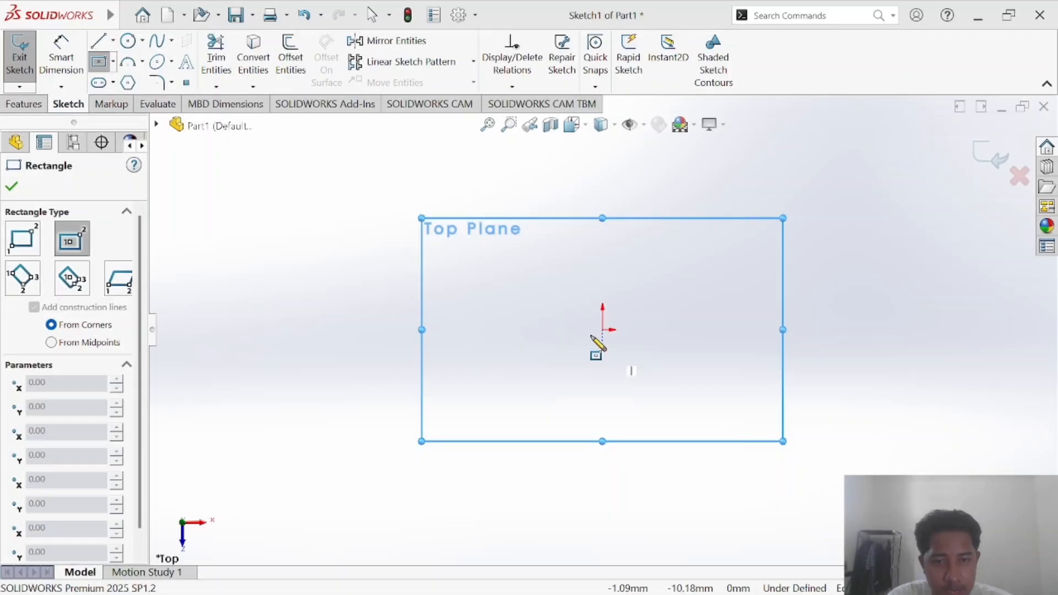
left_click(602, 330)
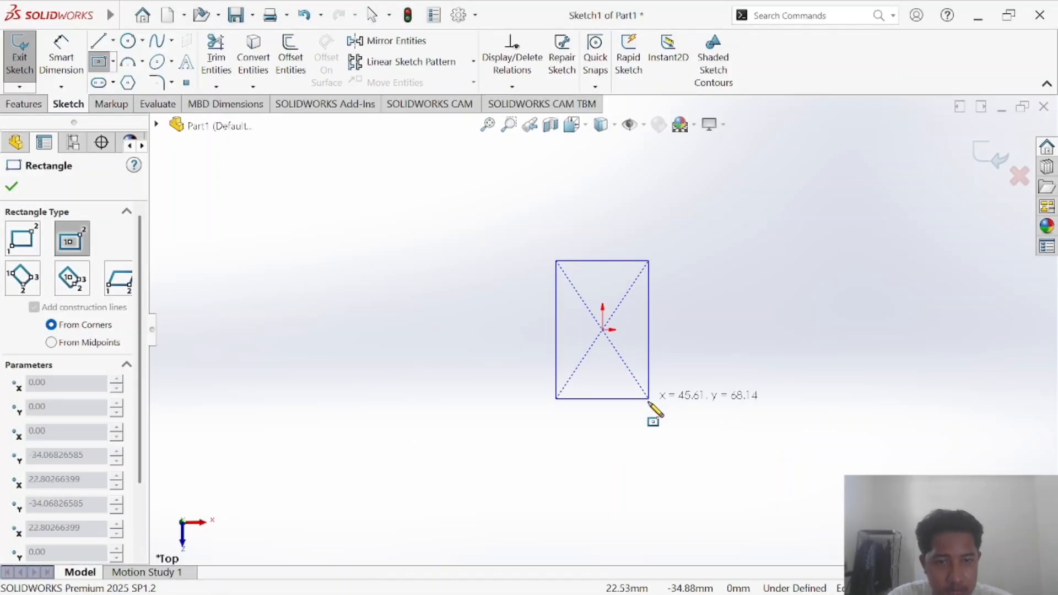
left_click(670, 386)
key("Escape")
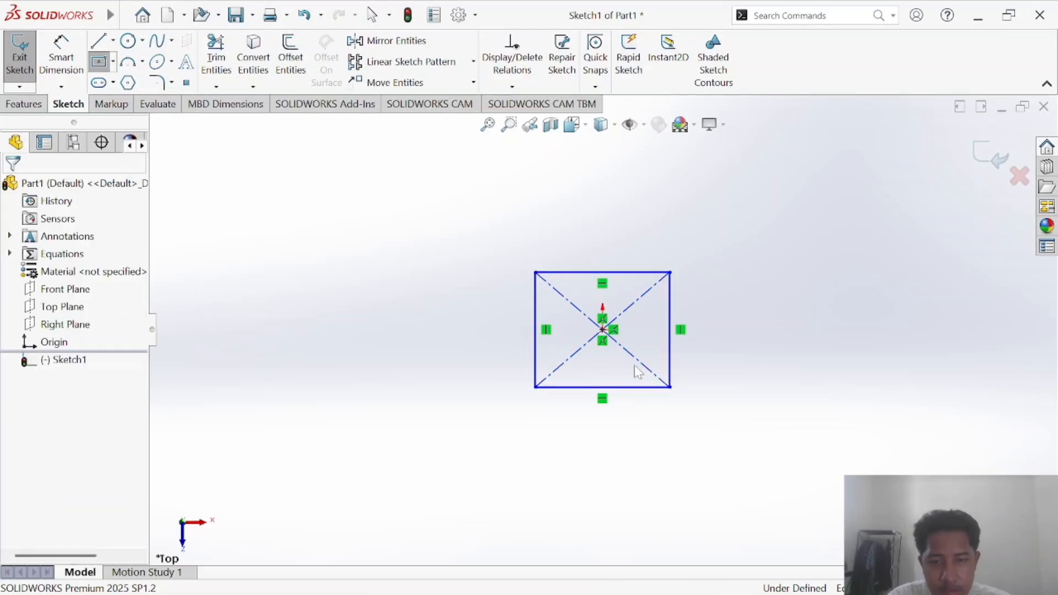
Check the width in the jobsheet drawing and dimension the rectangle's upper horizontal edge with global variable "B"
key("alt+Tab")
key("alt+Tab")
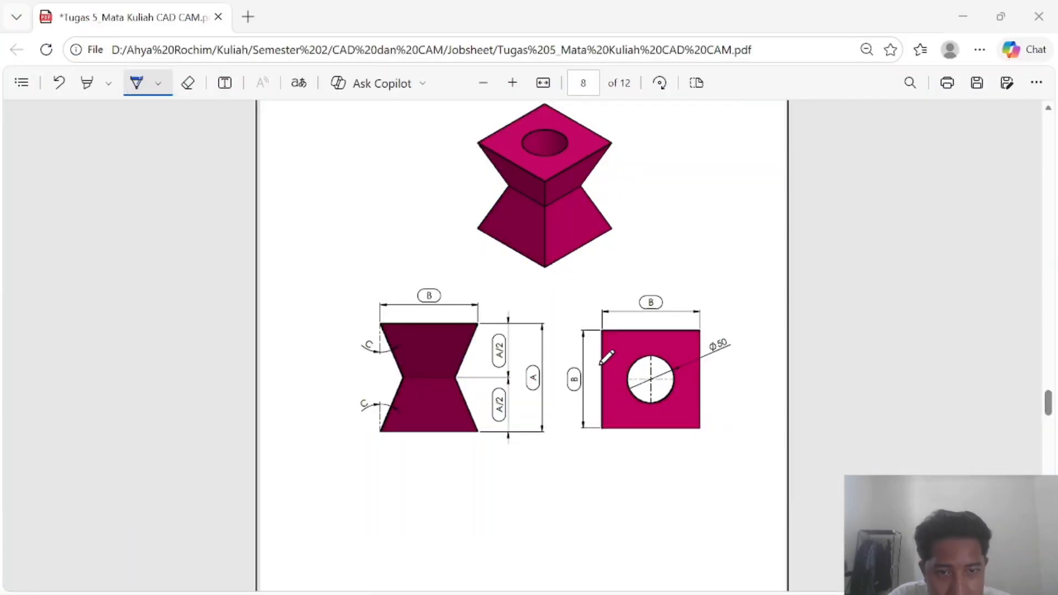
left_click(61, 61)
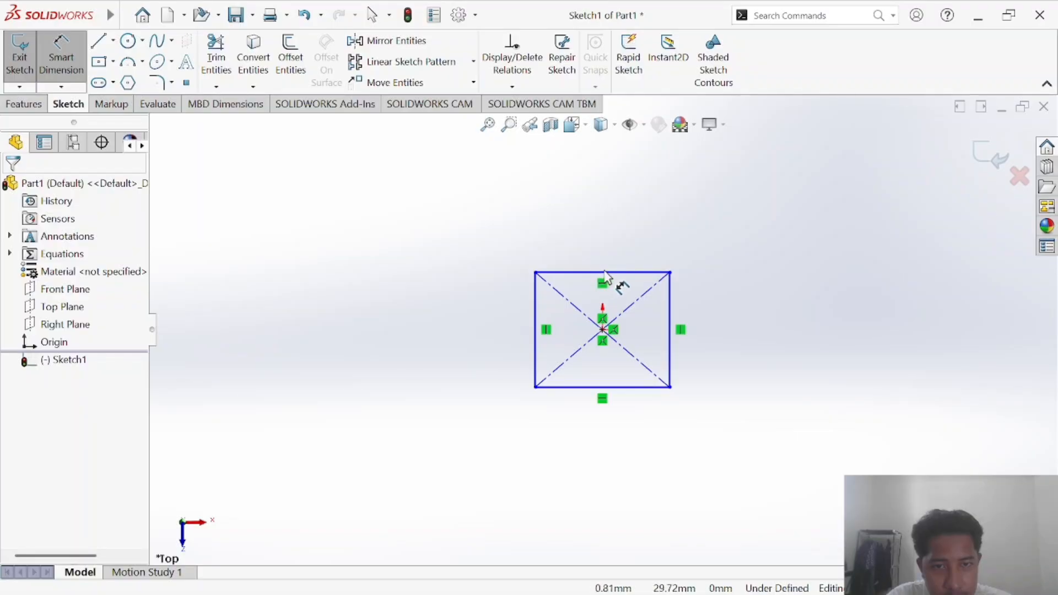
left_click(604, 274)
left_click(618, 221)
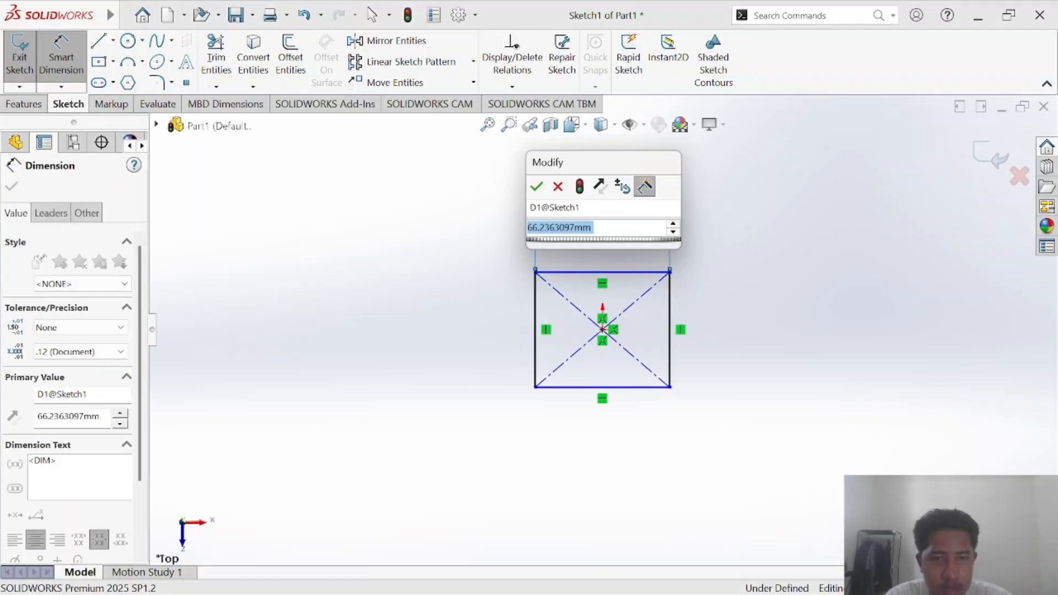
type("=B")
key("Return")
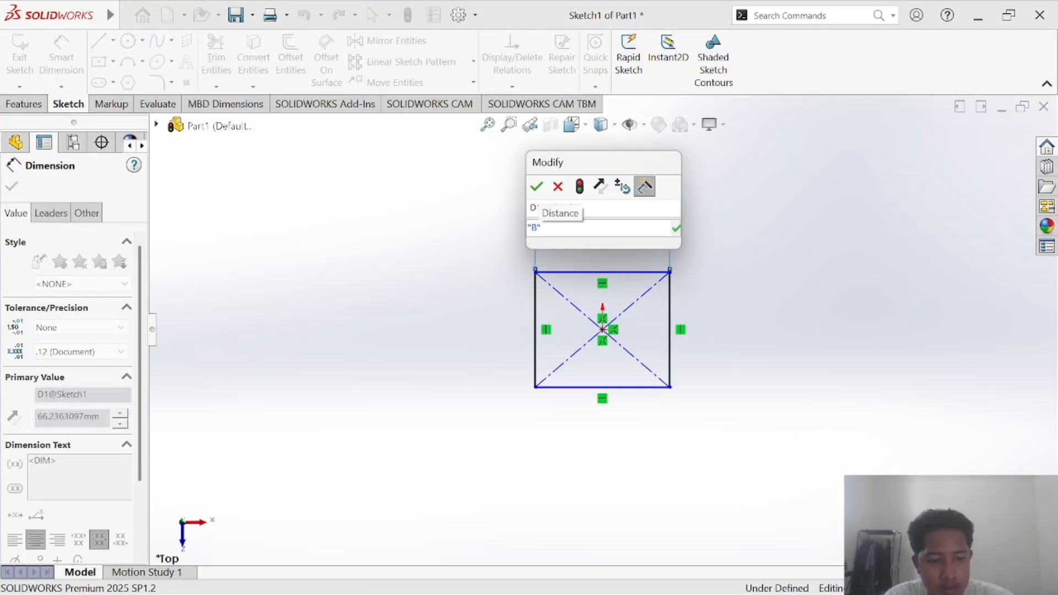
key("Return")
key("Return")
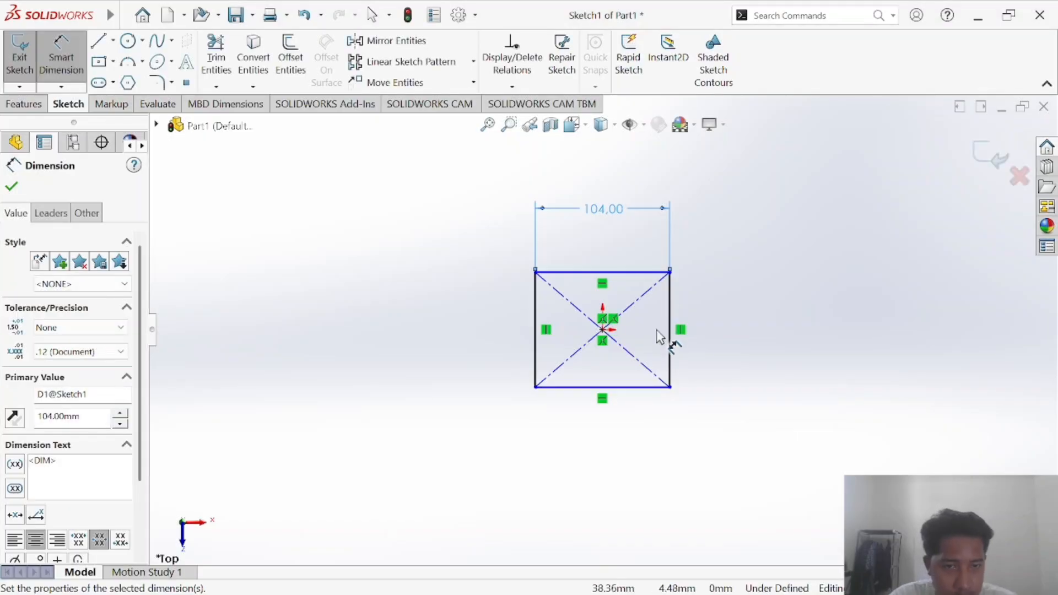
Dimension the rectangle's right vertical edge with global variable "B"
left_click(672, 358)
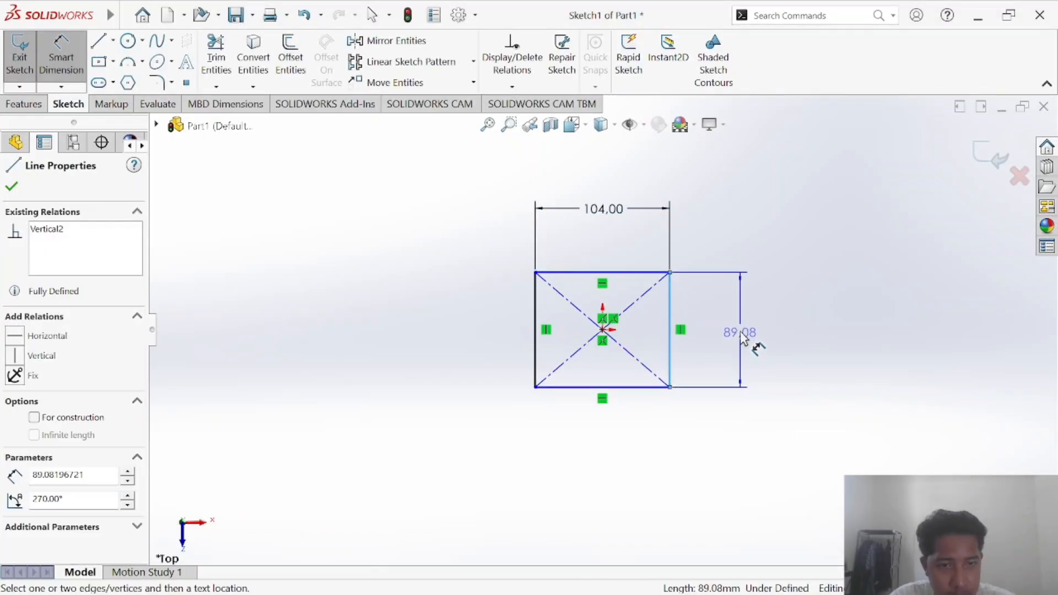
left_click(741, 335)
type("B")
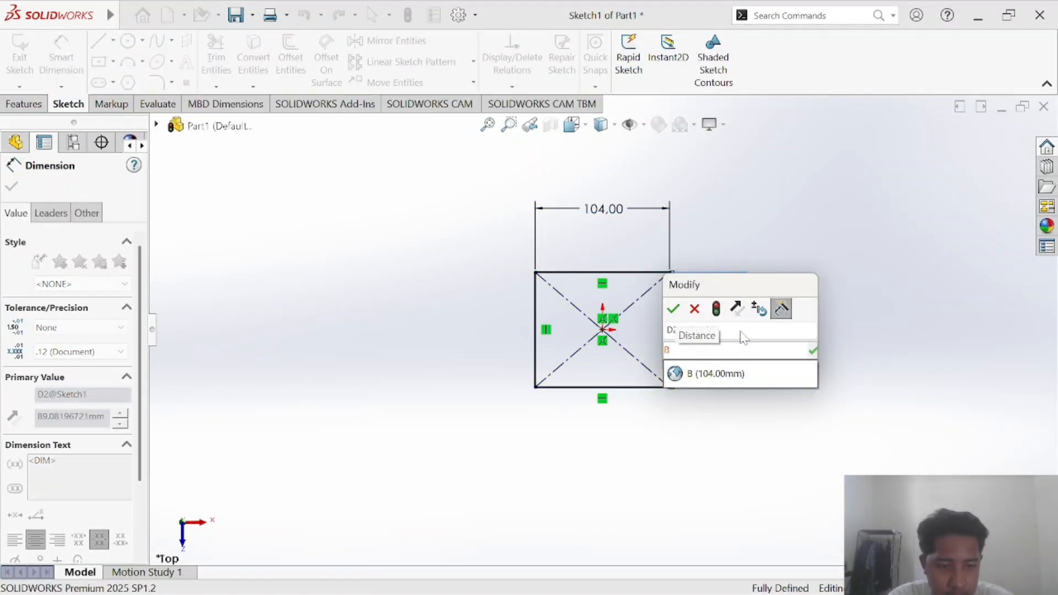
key("Down")
key("Return")
key("Return")
key("Return")
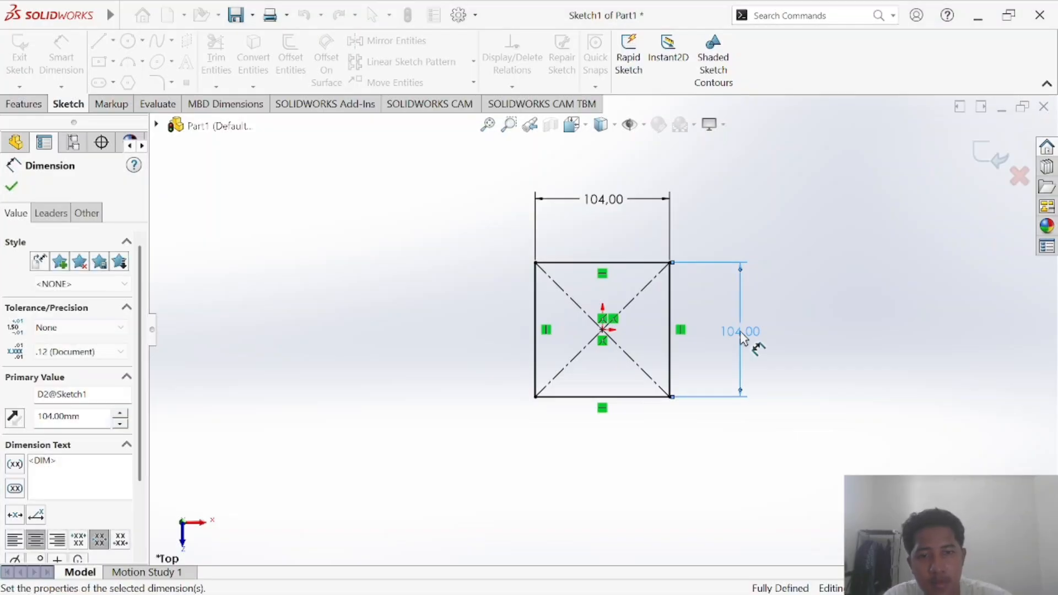
Check the heights in the jobsheet and start a blind Boss-Extrude of the square with the depth set to "A"/2
key("alt+Tab")
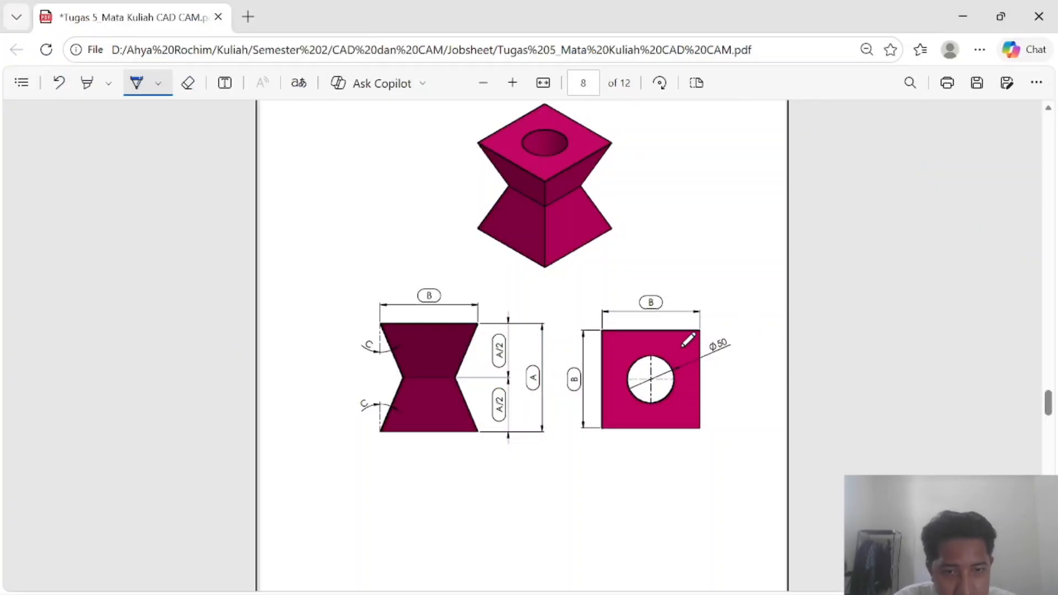
key("alt+Tab")
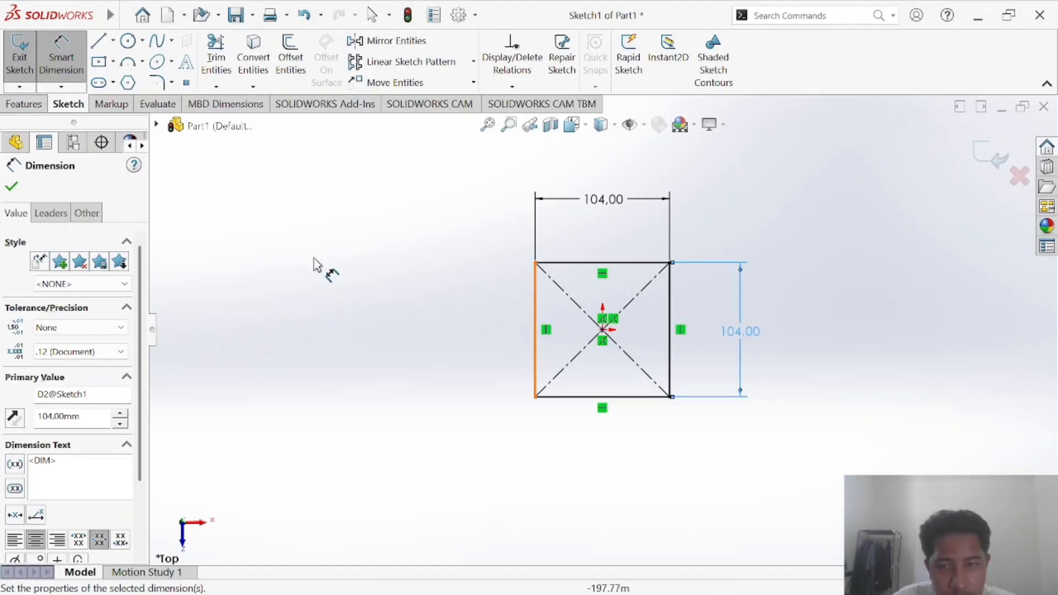
left_click(24, 103)
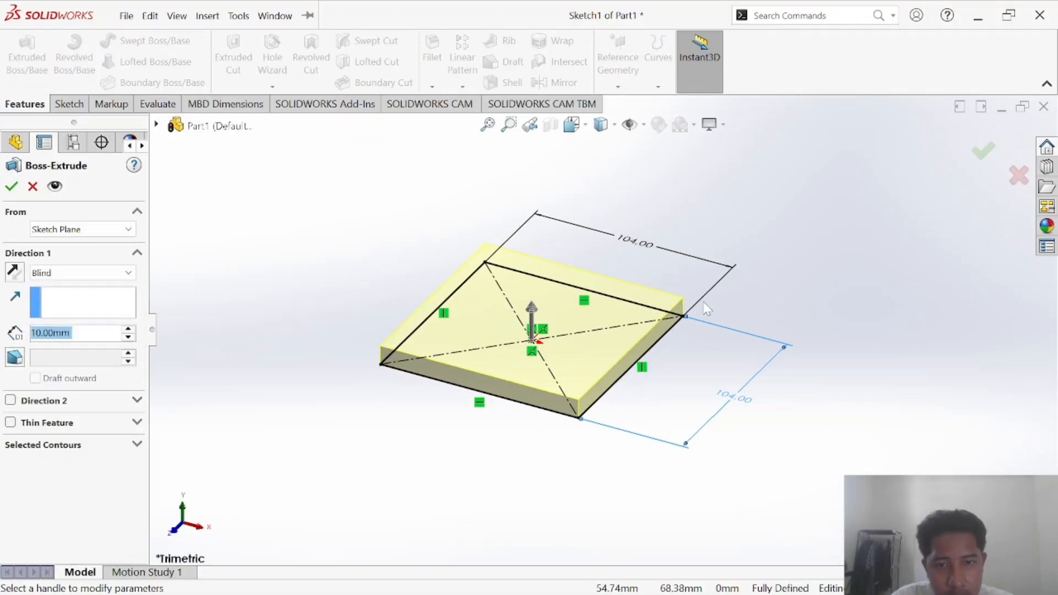
key("alt+Tab")
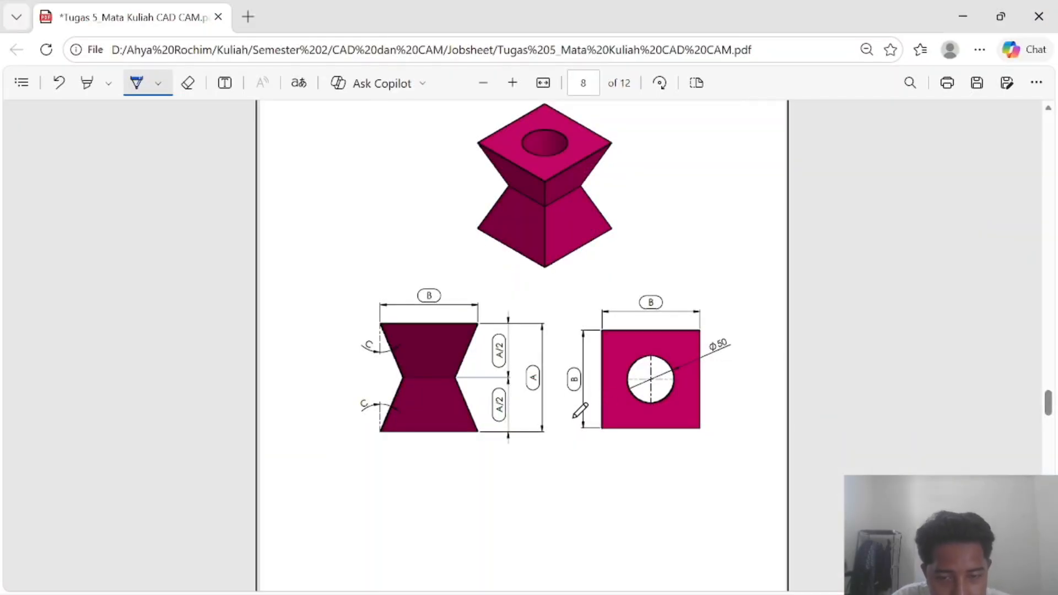
key("alt+Tab")
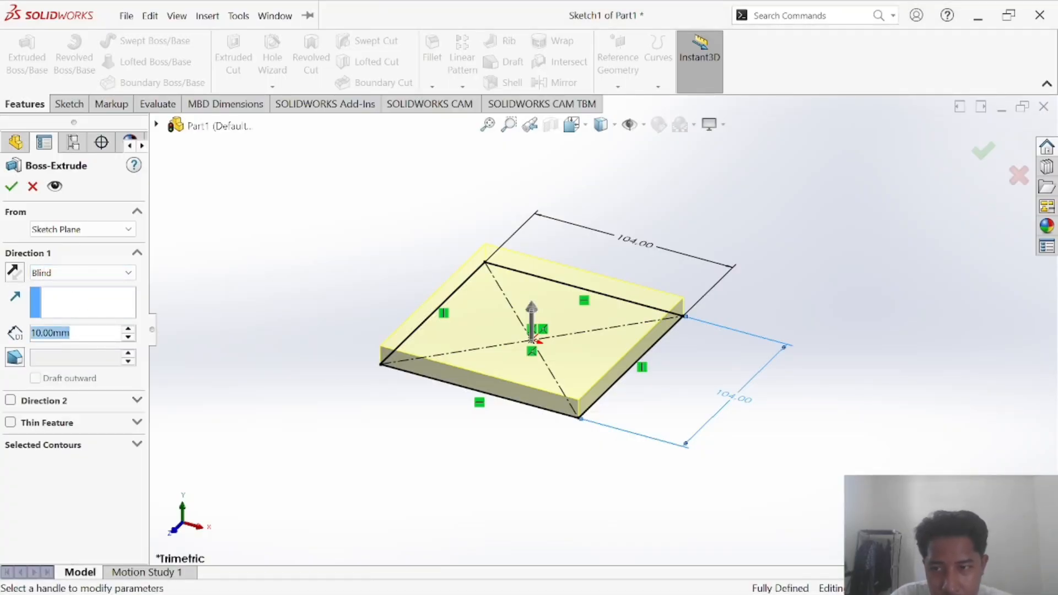
type("A")
key("Return")
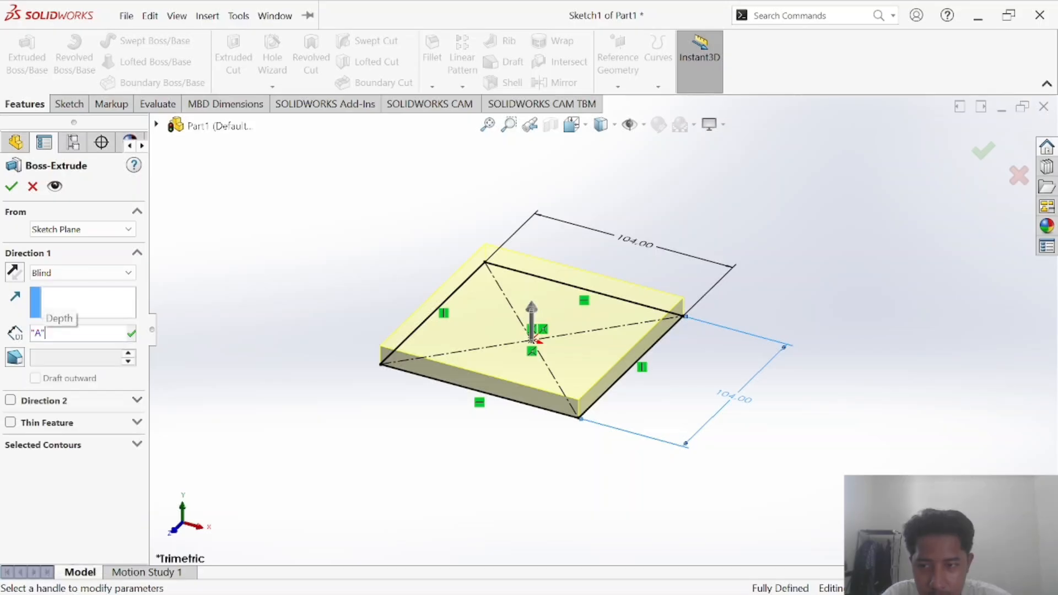
type("/2")
key("Return")
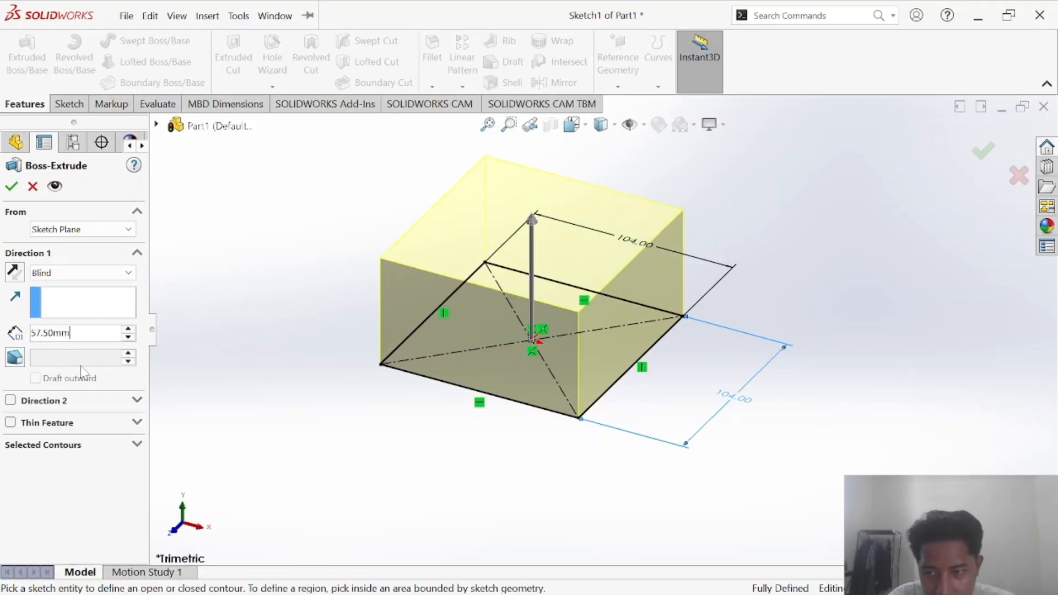
Add an inward draft with its angle set to global variable "C" to the one-direction extrusion and accept the feature
left_click(51, 402)
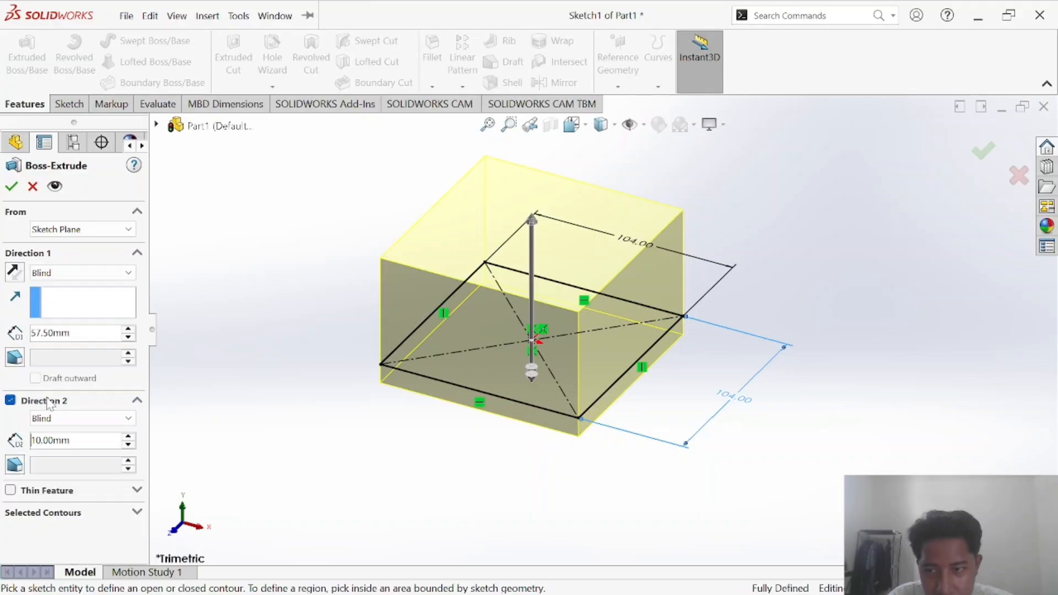
left_click(47, 402)
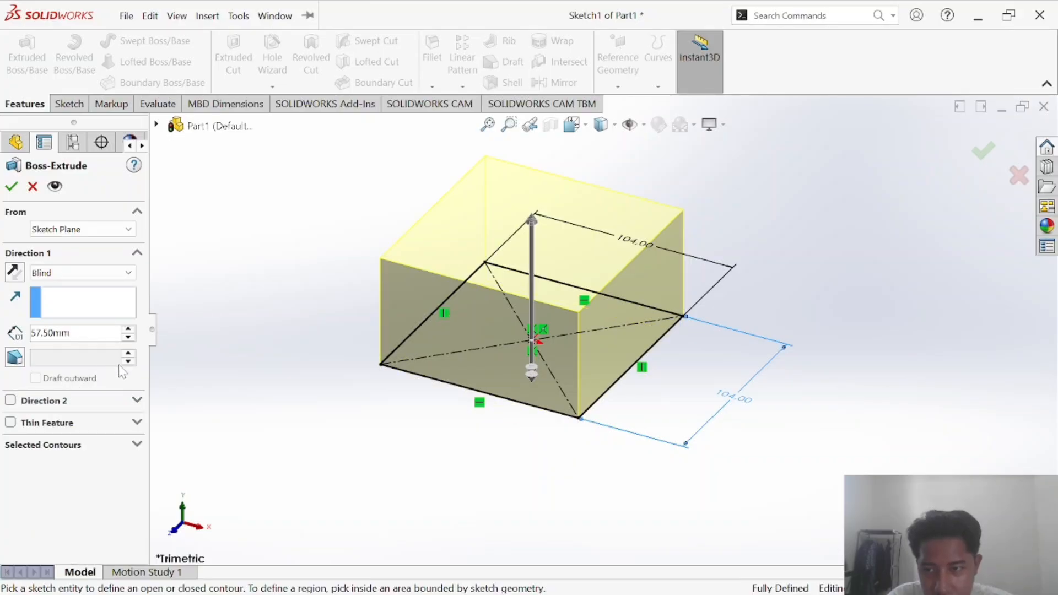
left_click(15, 358)
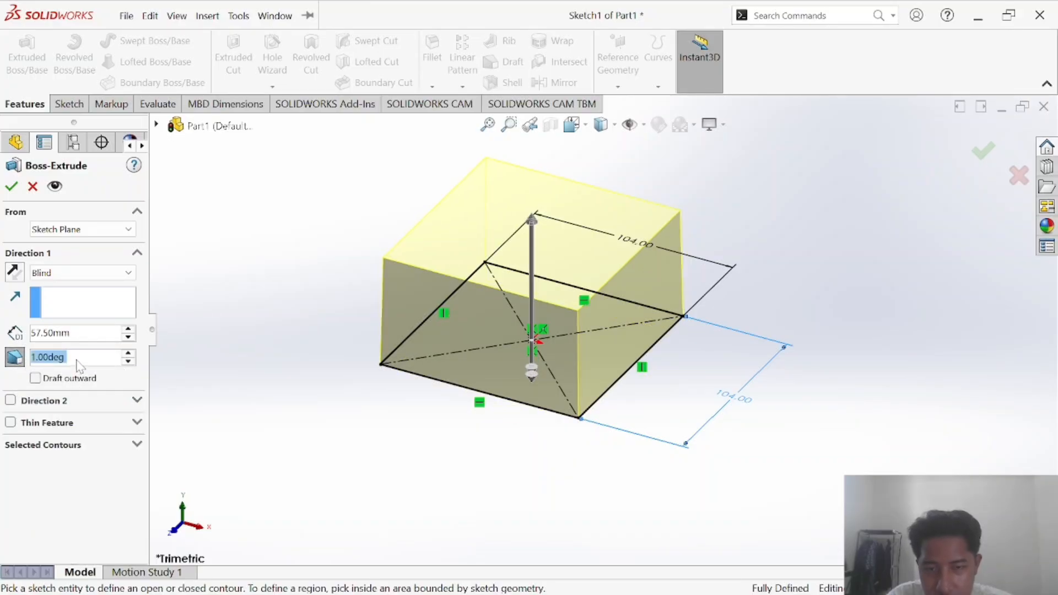
key("alt+Tab")
key("alt+Tab")
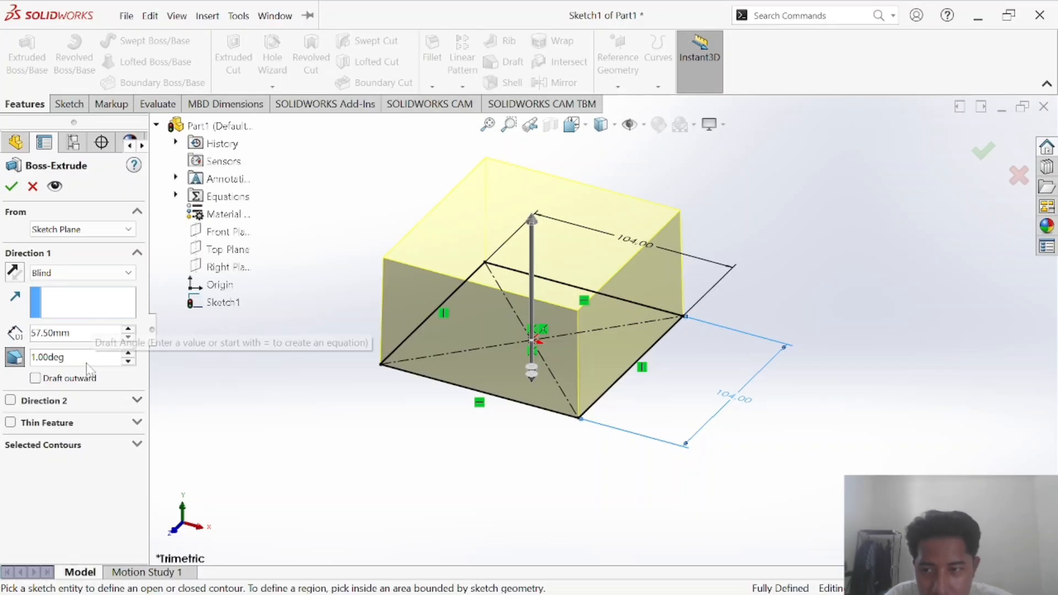
type("C")
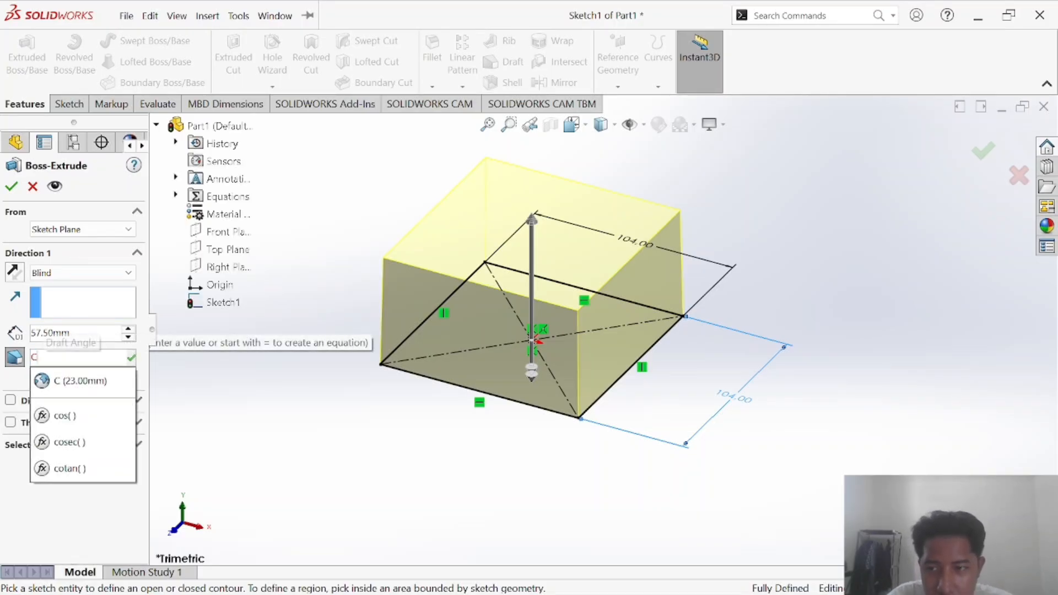
left_click(80, 395)
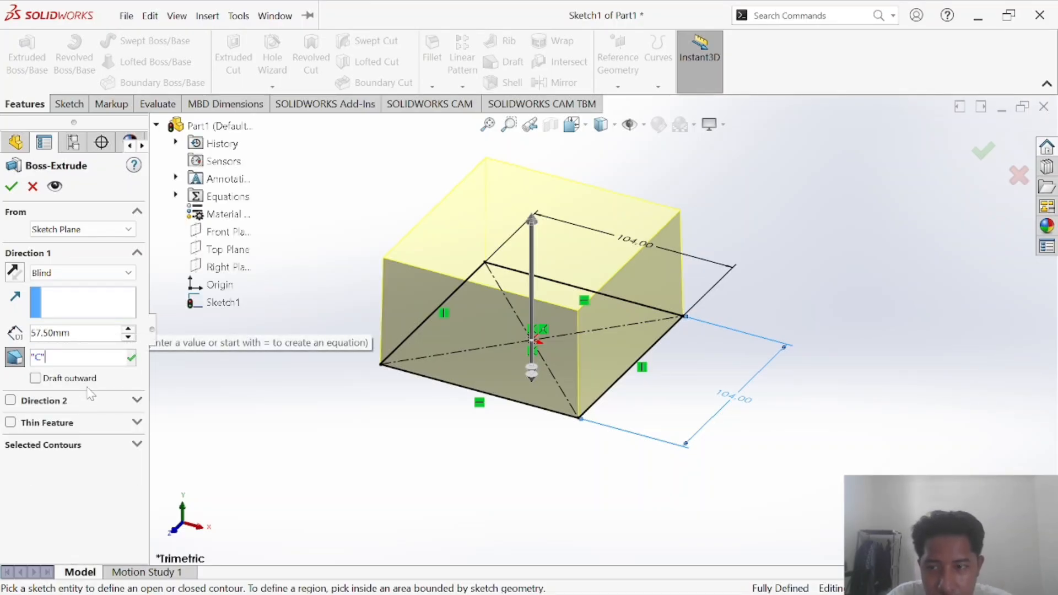
key("Return")
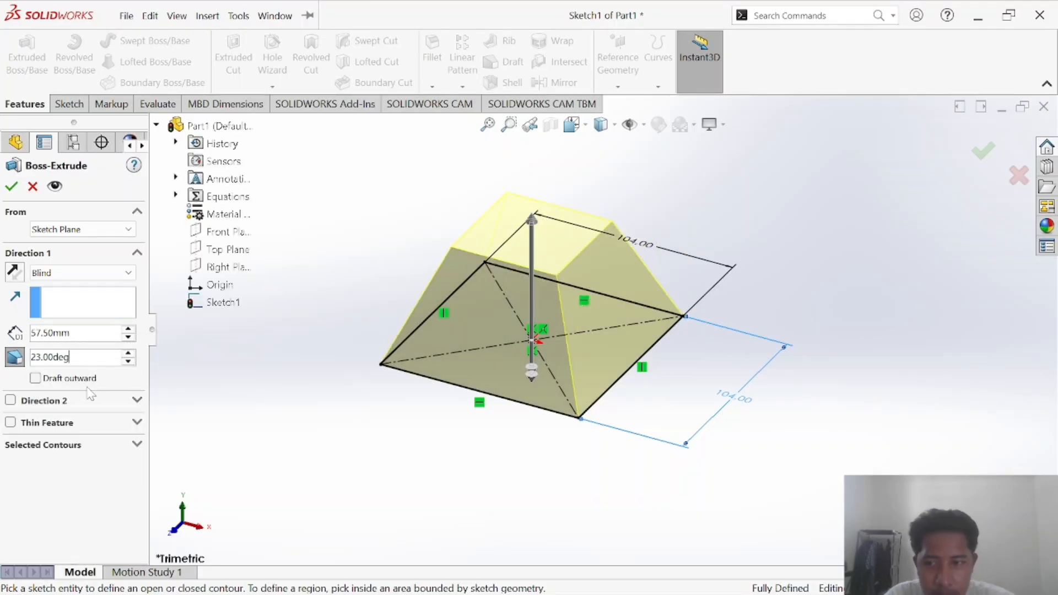
left_click(12, 188)
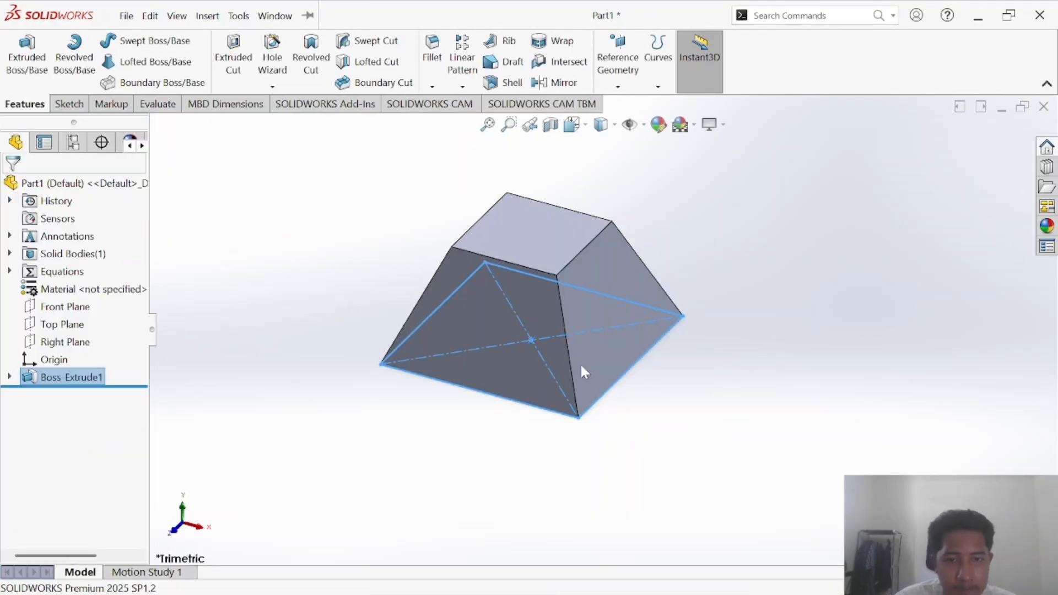
Check the part's symmetry in the jobsheet drawing and start a Mirror feature
key("alt+Tab")
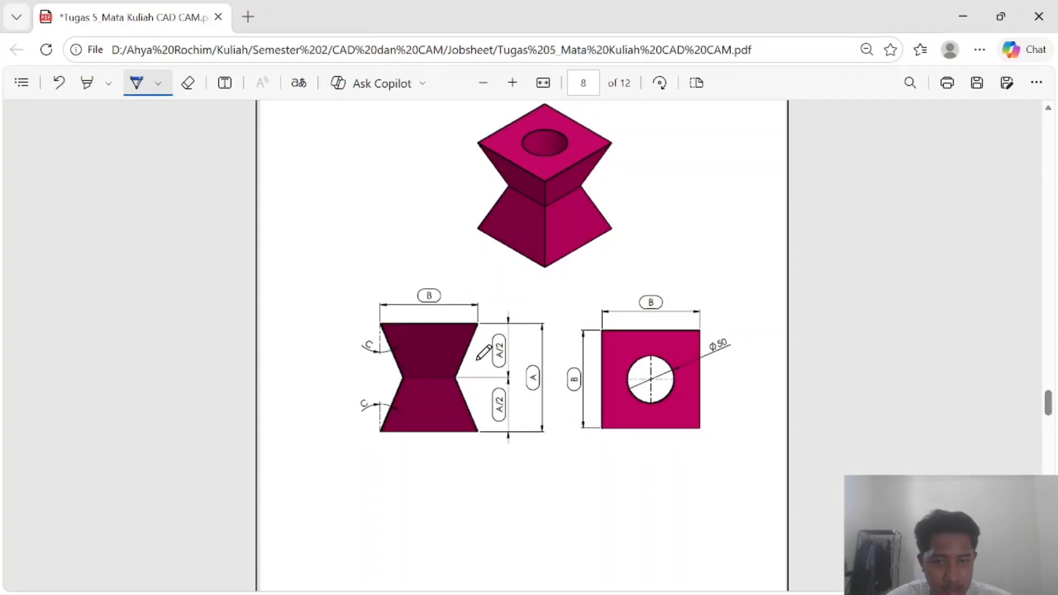
key("alt+Tab")
left_click(556, 83)
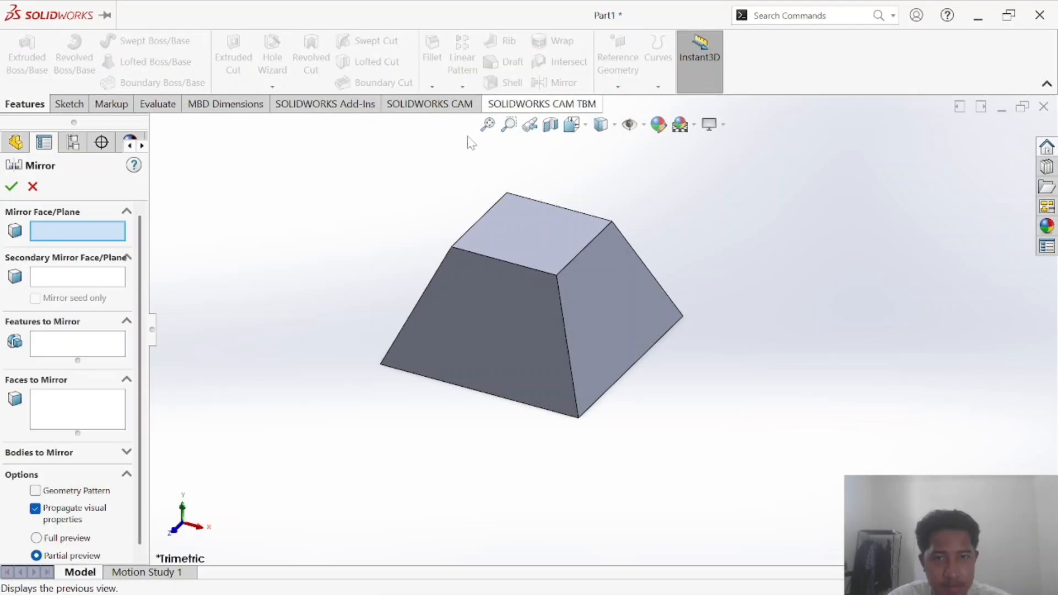
left_click(79, 347)
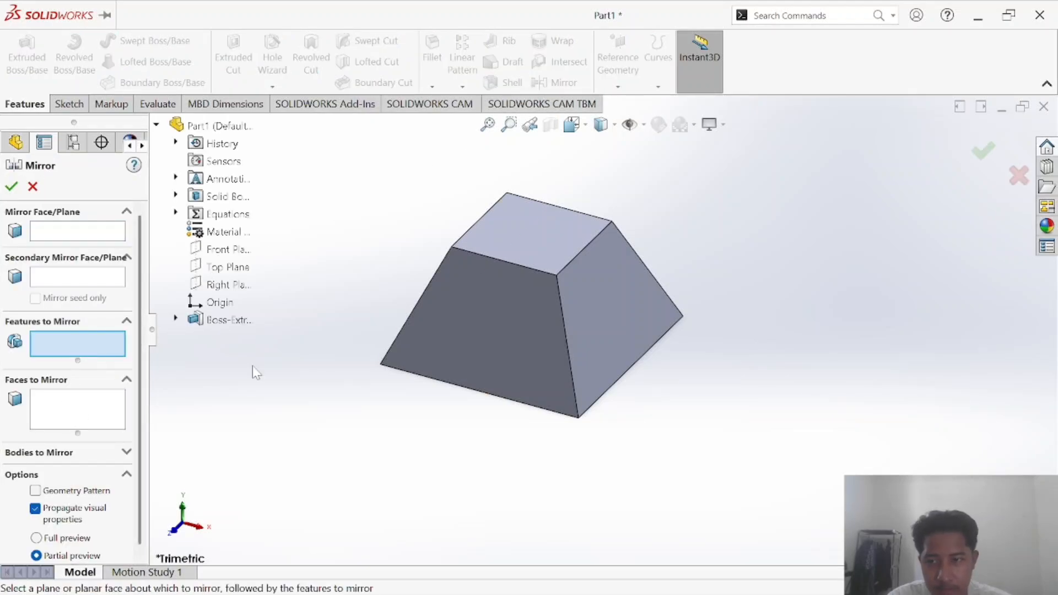
left_click(465, 312)
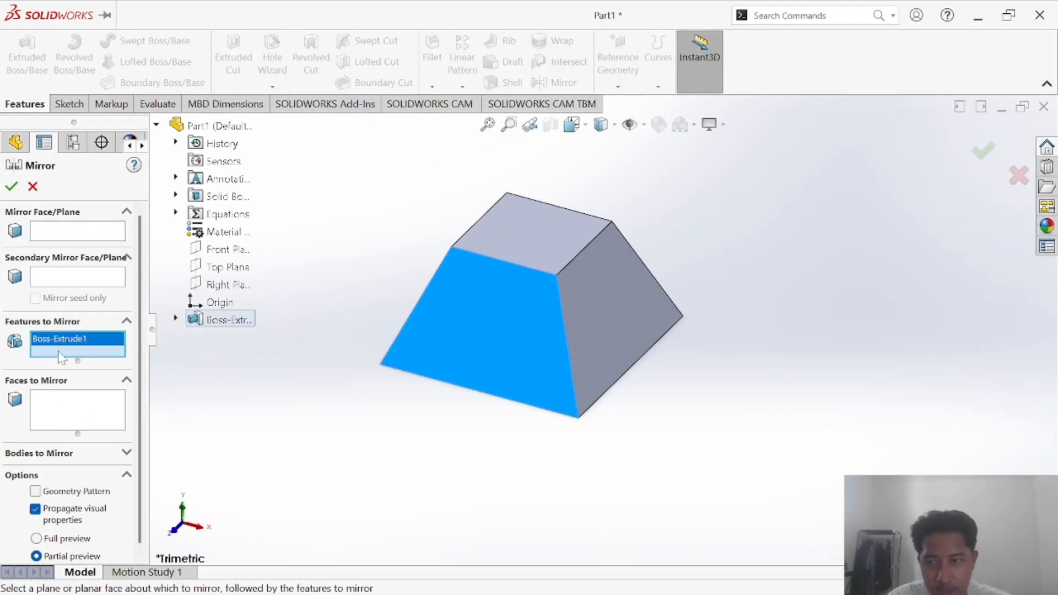
left_click(435, 319)
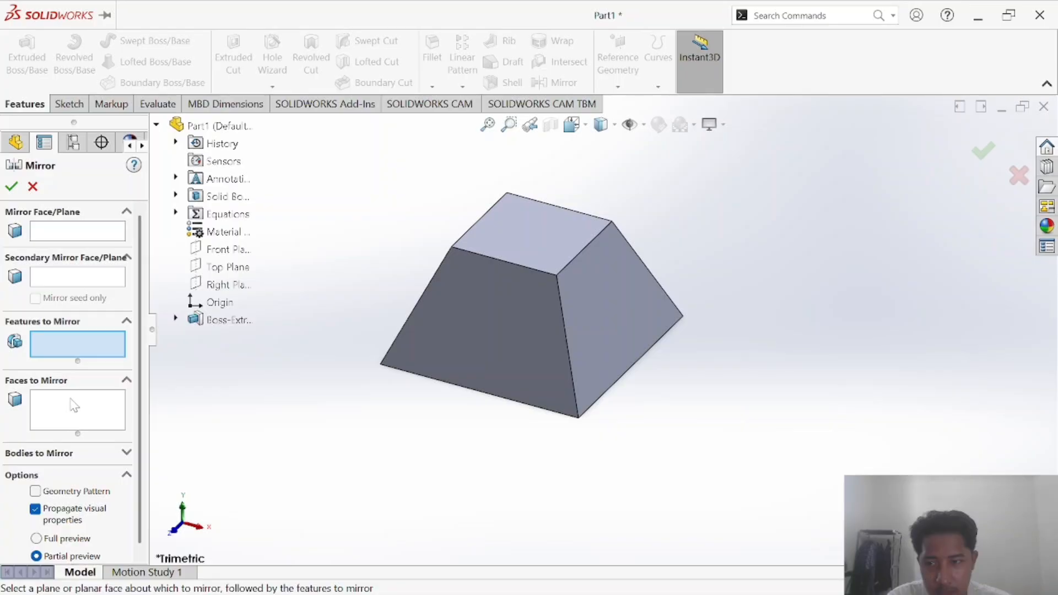
scroll(82, 379, "down", 1)
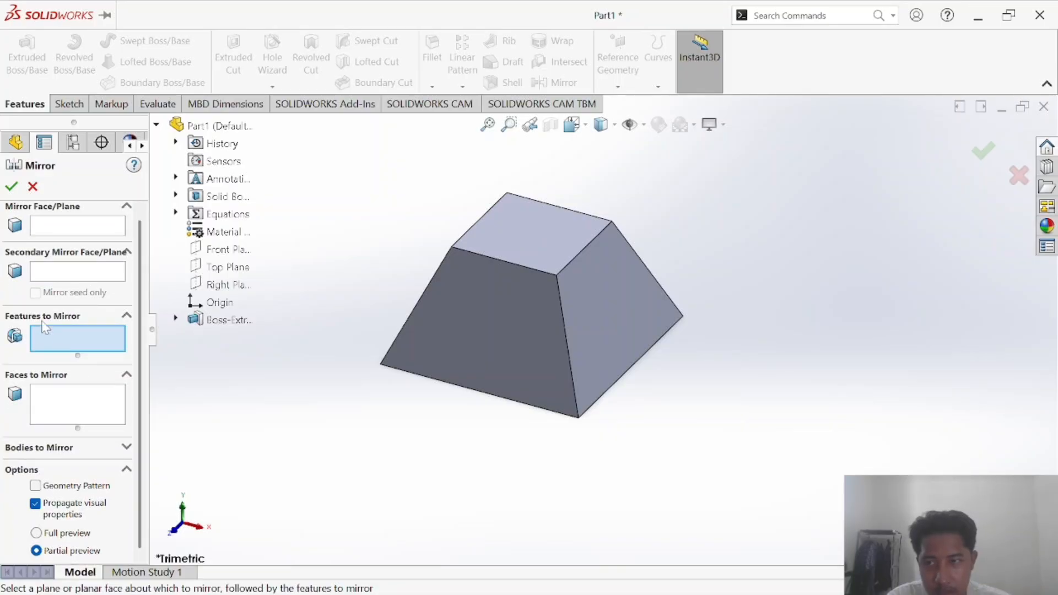
Mirror the tapered block as a body about its small upper face, with solids merged, and accept the feature
left_click(83, 451)
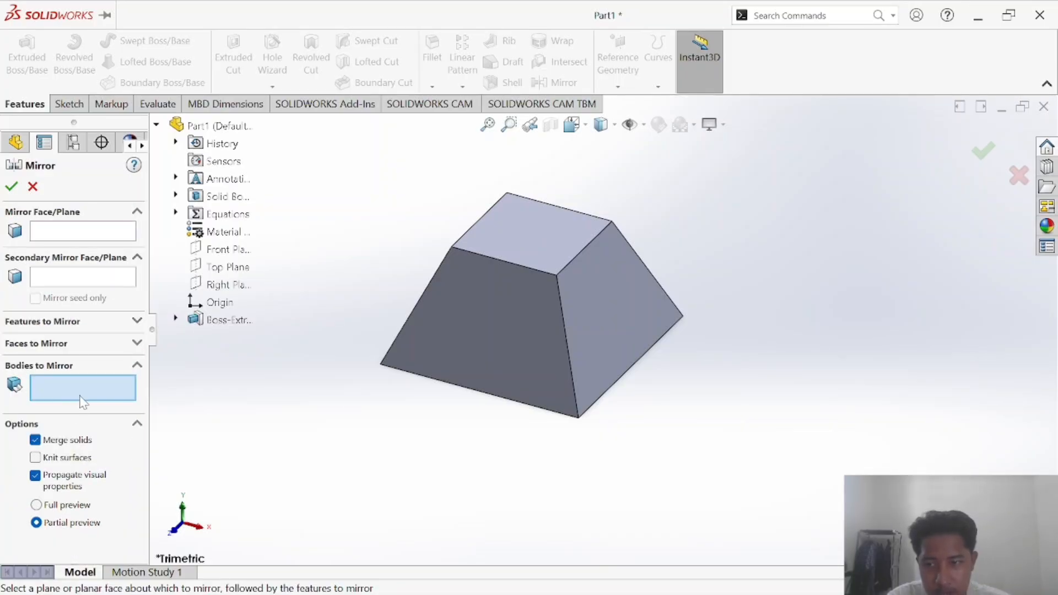
left_click(477, 288)
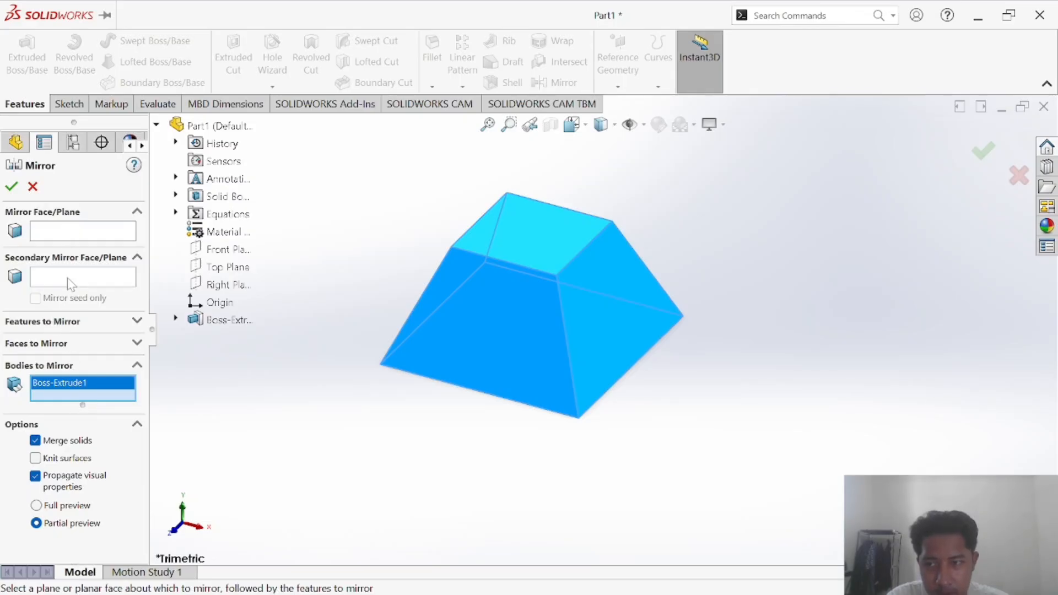
left_click(83, 232)
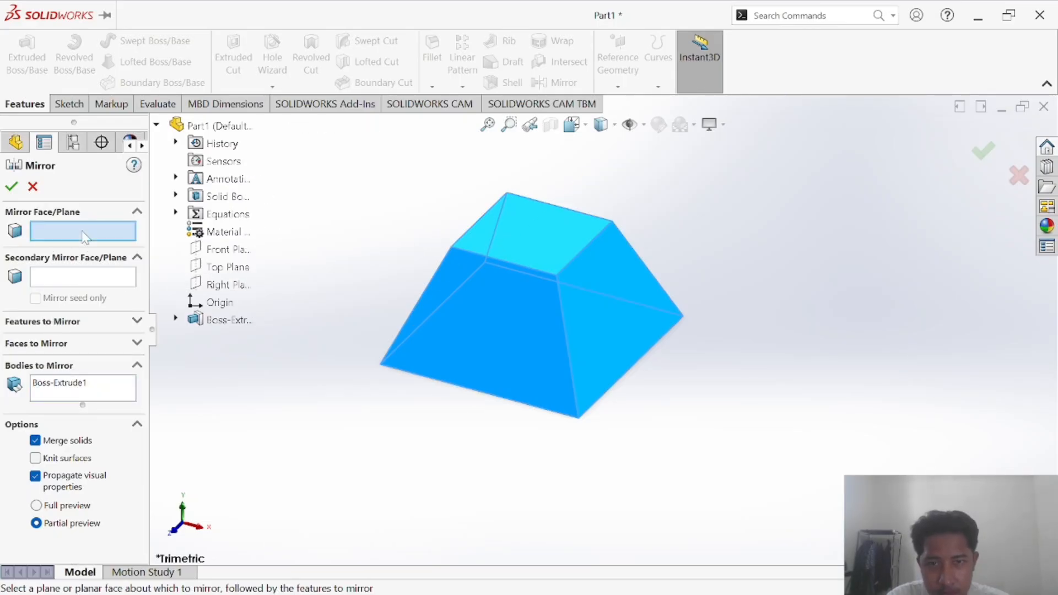
left_click(543, 237)
left_click(12, 186)
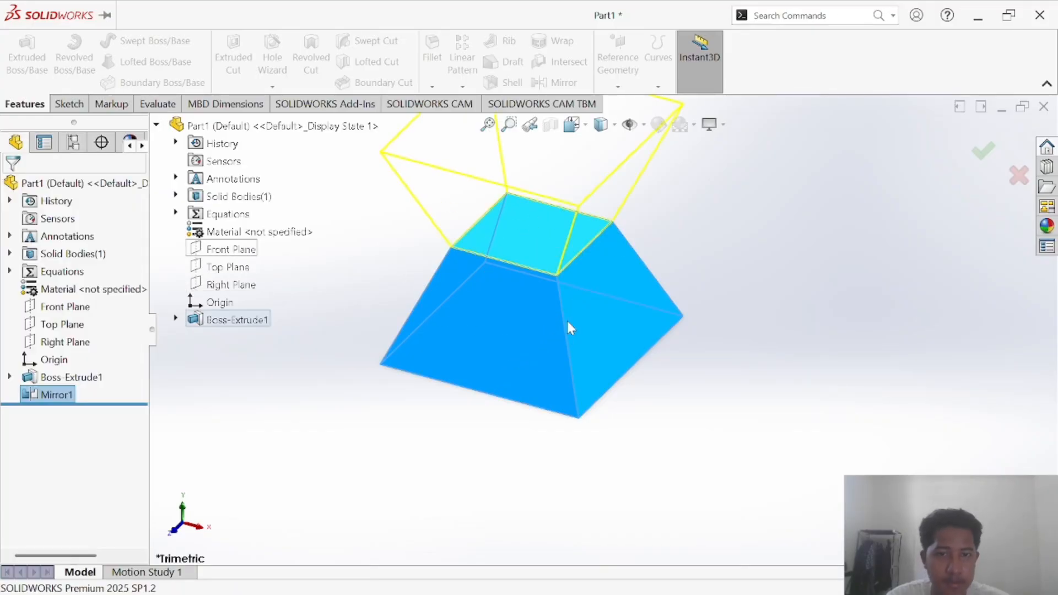
scroll(707, 230, "up", 2)
scroll(649, 213, "down", 2)
scroll(650, 212, "down", 2)
scroll(528, 238, "up", 2)
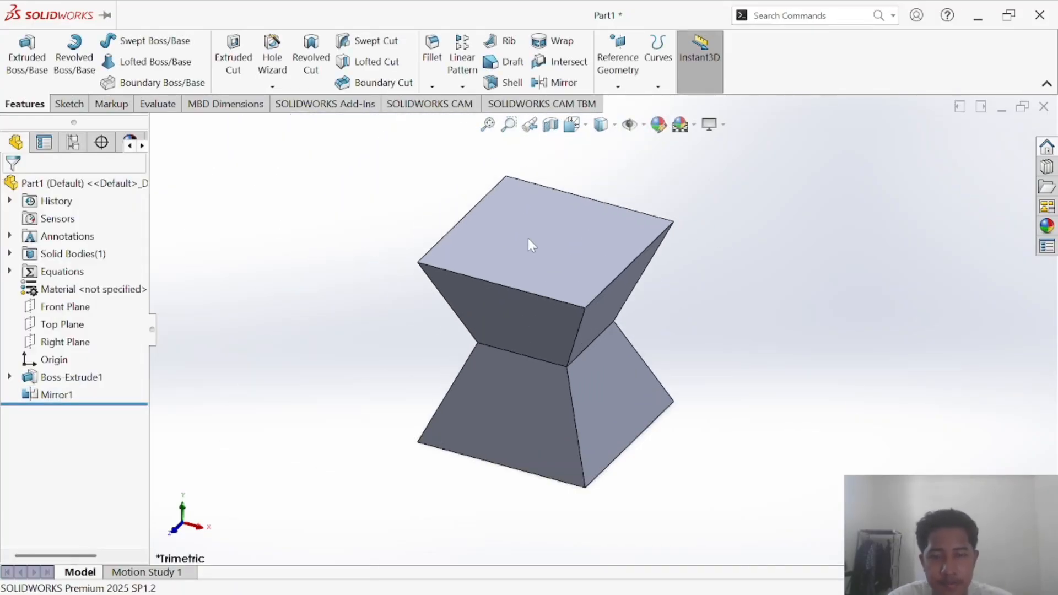
Sketch a circle about 33.76 mm in radius, centred on the origin, on the upper square face of the mirrored block
key("alt+Tab")
key("alt+Tab")
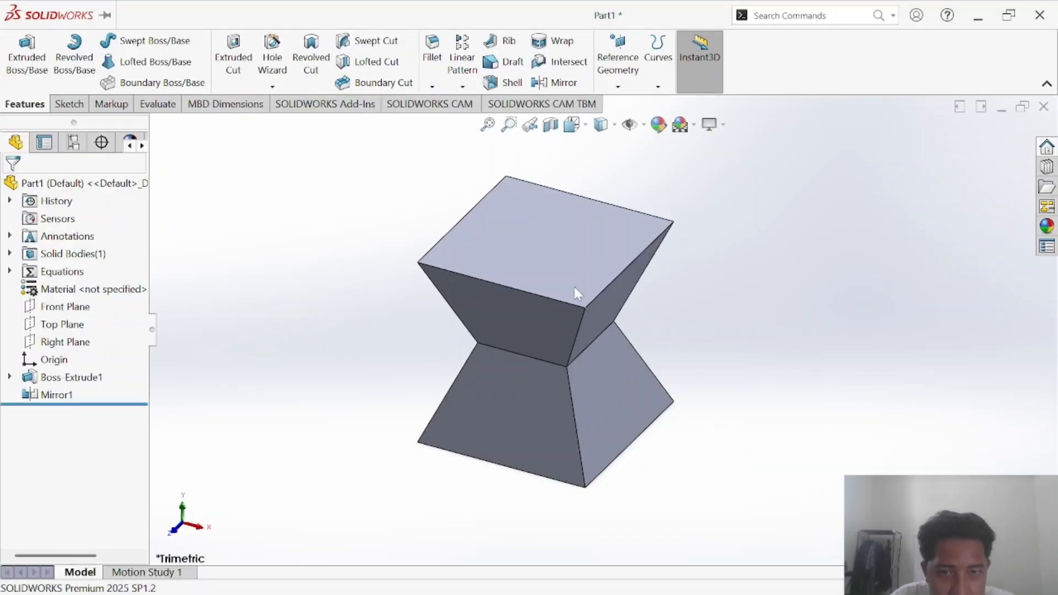
left_click(556, 244)
left_click(306, 256)
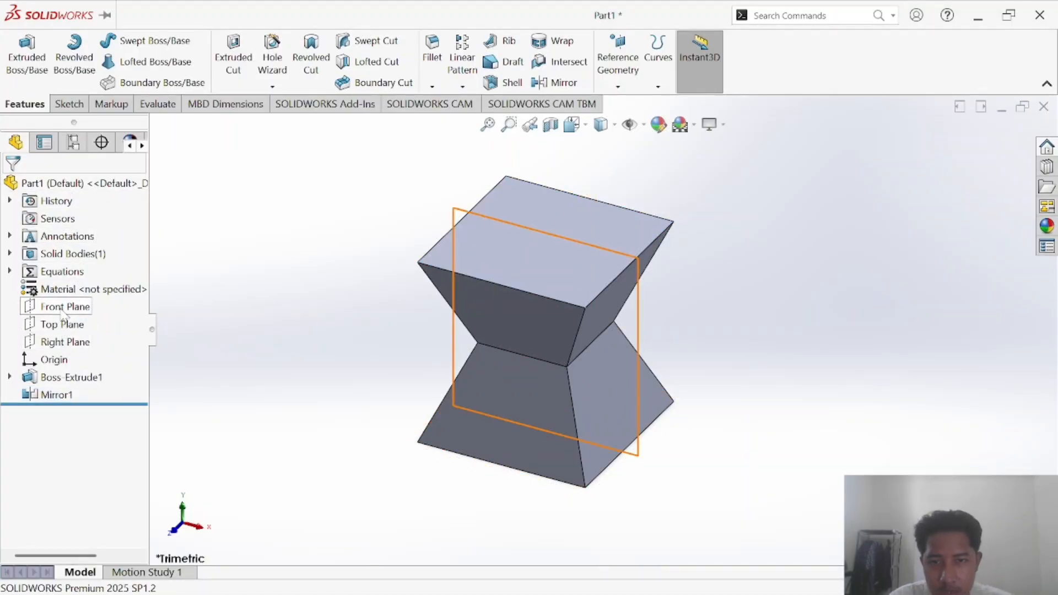
left_click(520, 232)
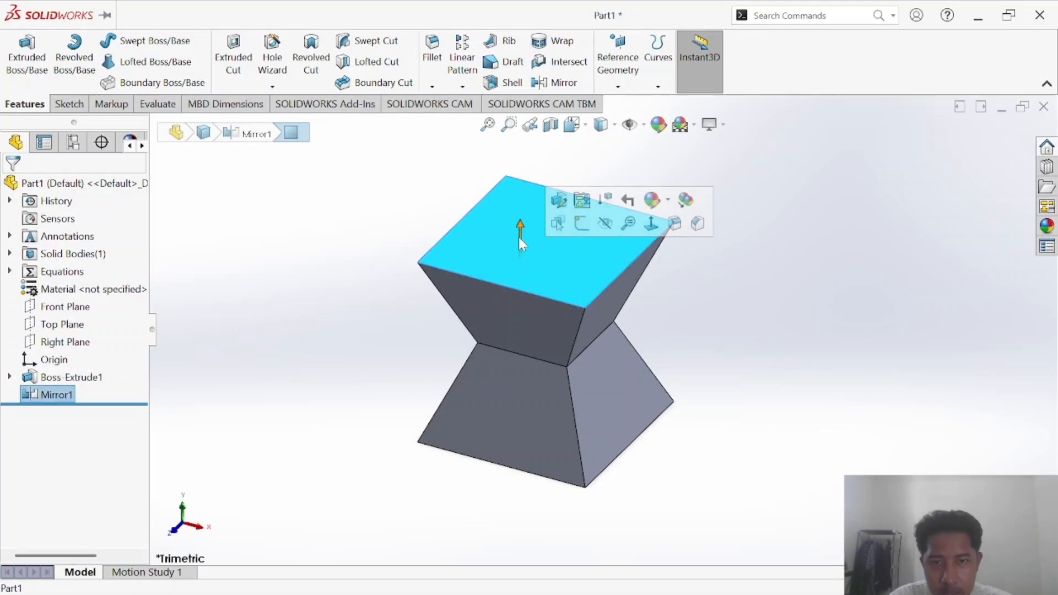
left_click(581, 219)
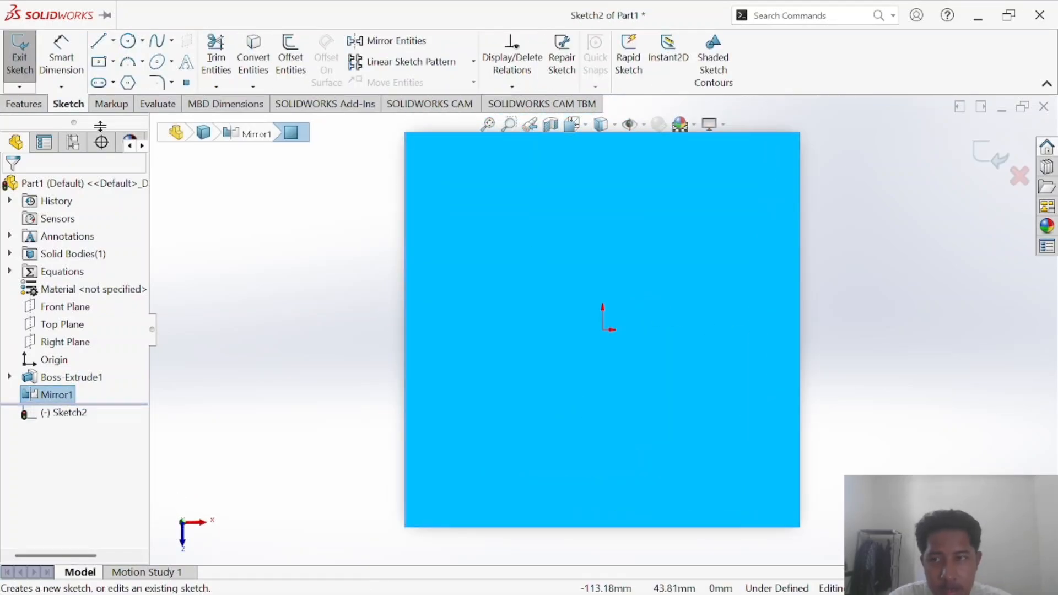
left_click(128, 41)
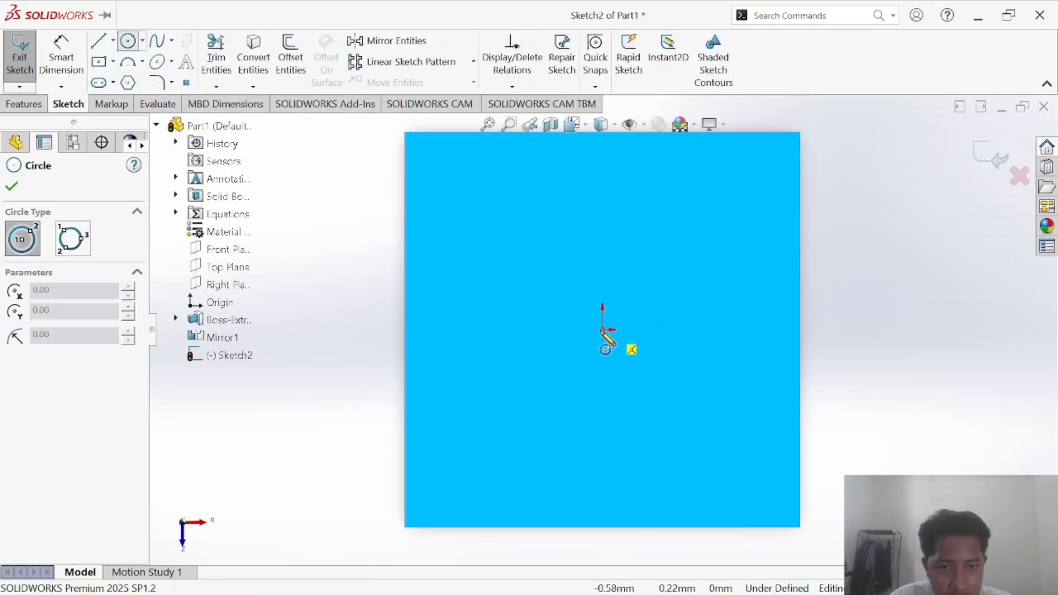
left_click(602, 329)
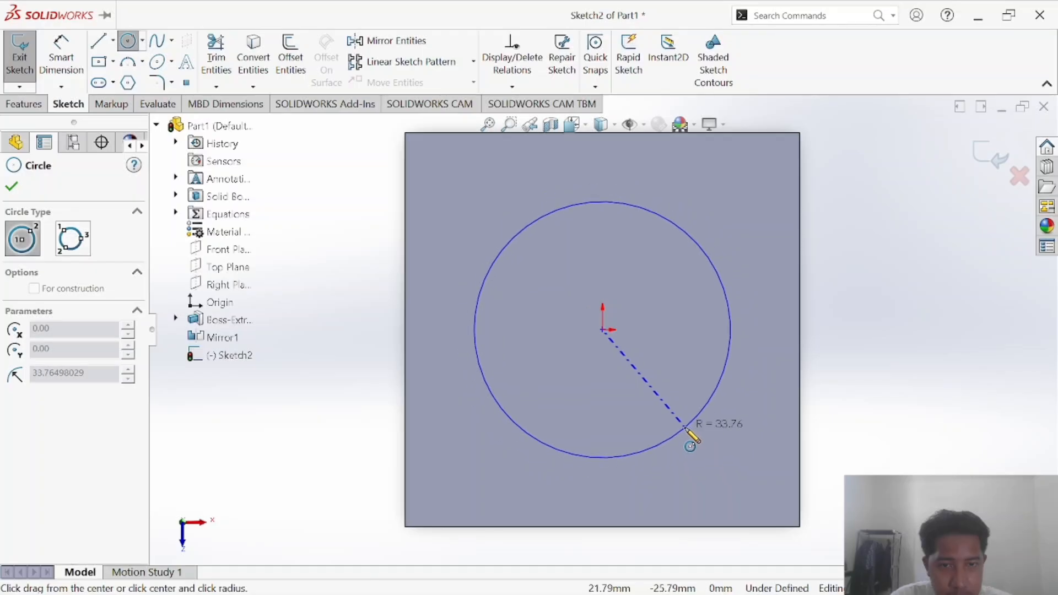
left_click(688, 427)
key("Escape")
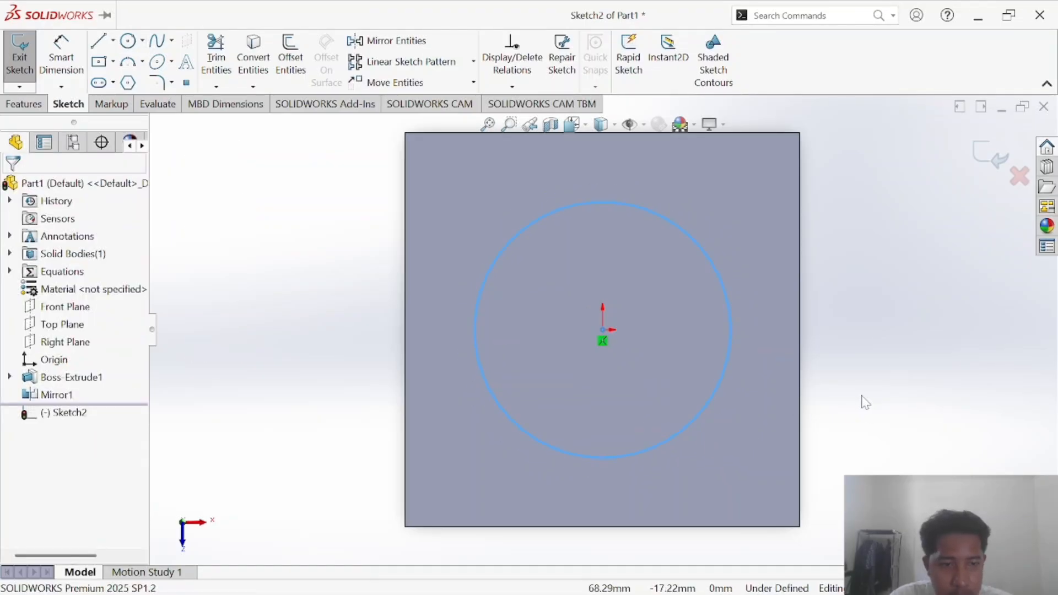
Check the hole size in the jobsheet and dimension the circle's diameter as 50 mm
right_click_drag(864, 401, 873, 319)
key("alt+Tab")
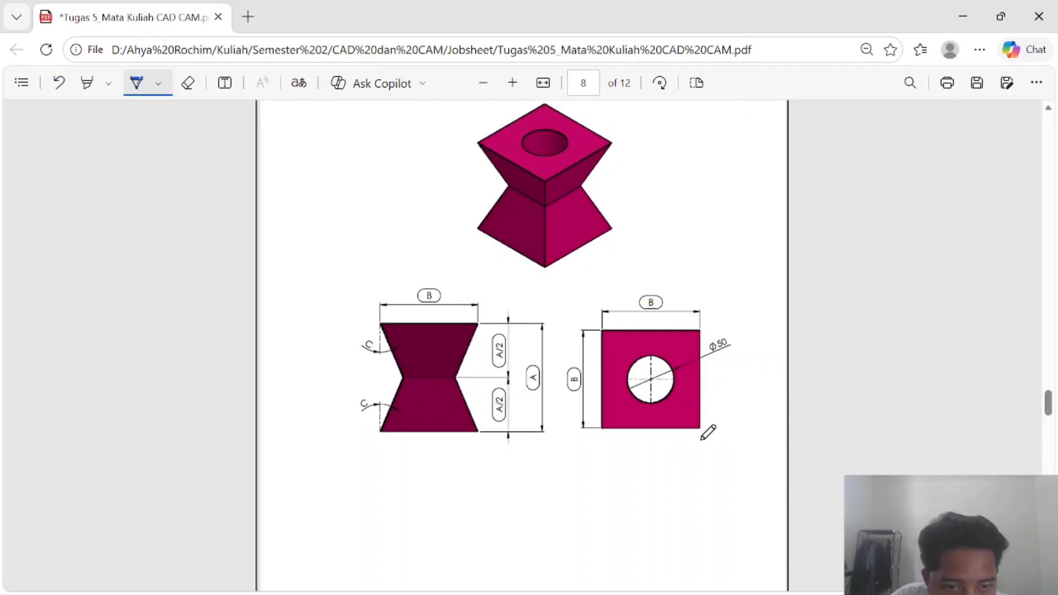
key("alt+Tab")
left_click(713, 403)
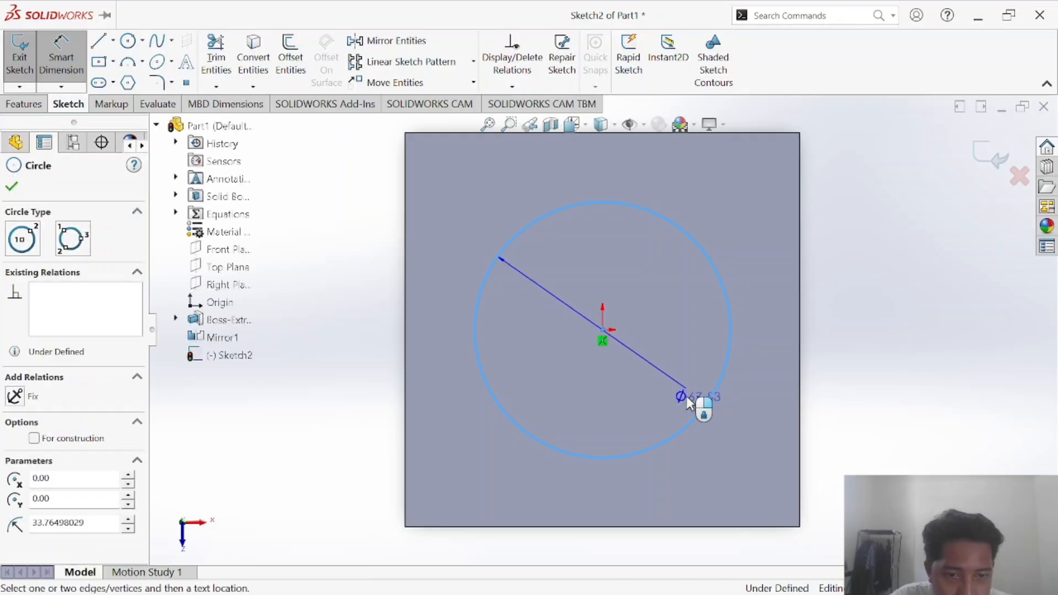
left_click(639, 393)
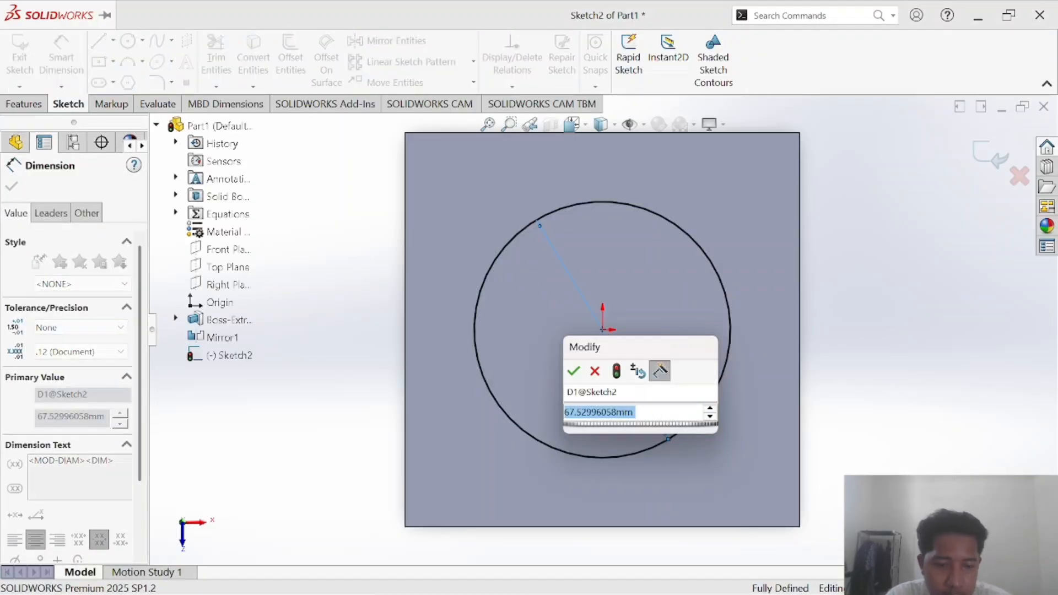
type("50")
key("Return")
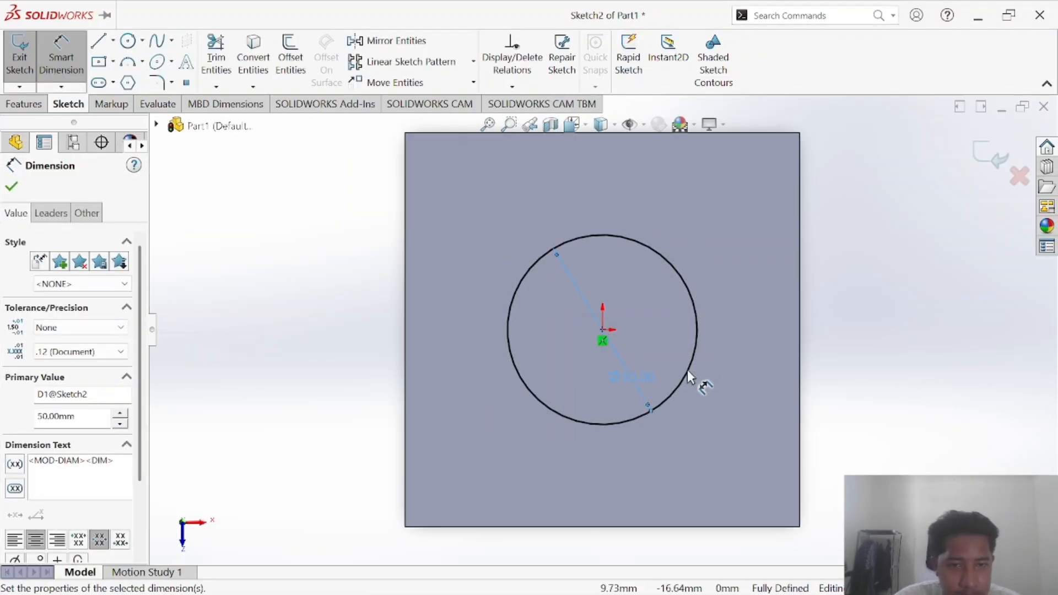
left_click(881, 337)
Make an Extruded Cut of the circle from the sketch plane with the Through All end condition
left_click(35, 107)
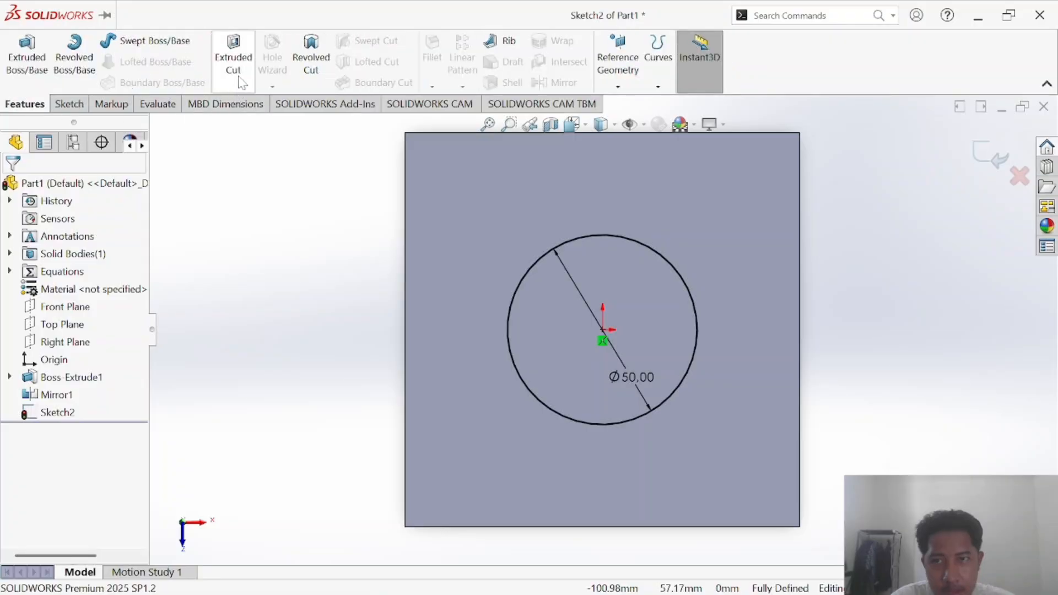
left_click(238, 81)
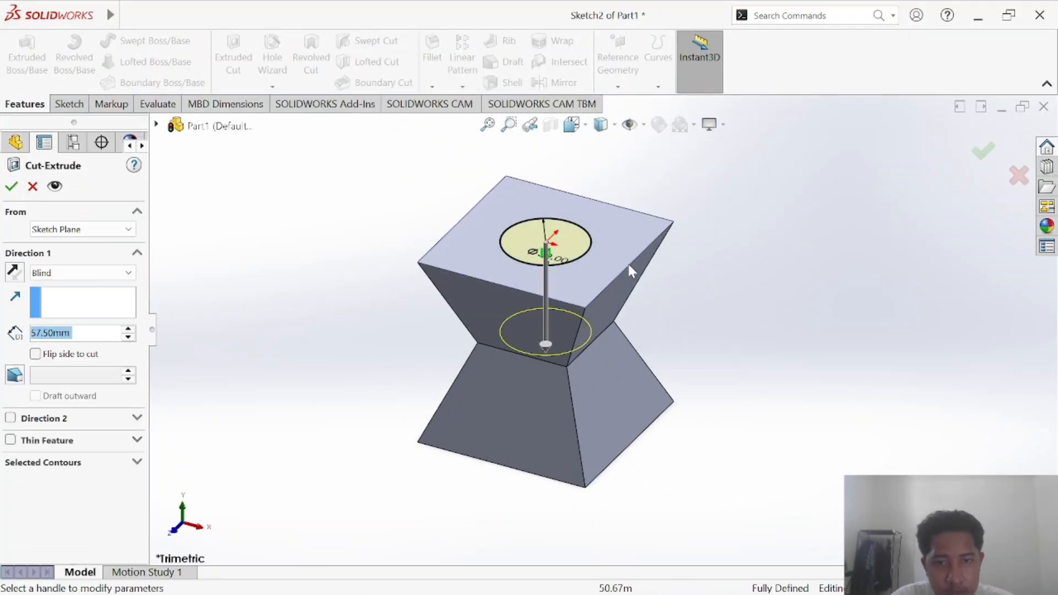
left_click(83, 228)
left_click(87, 297)
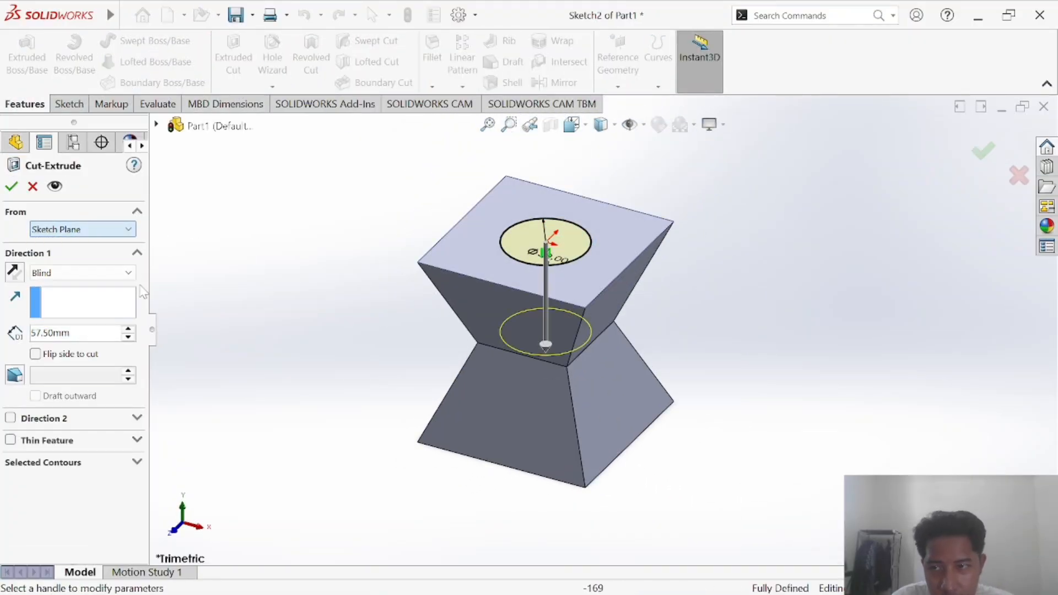
left_click(82, 273)
left_click(84, 300)
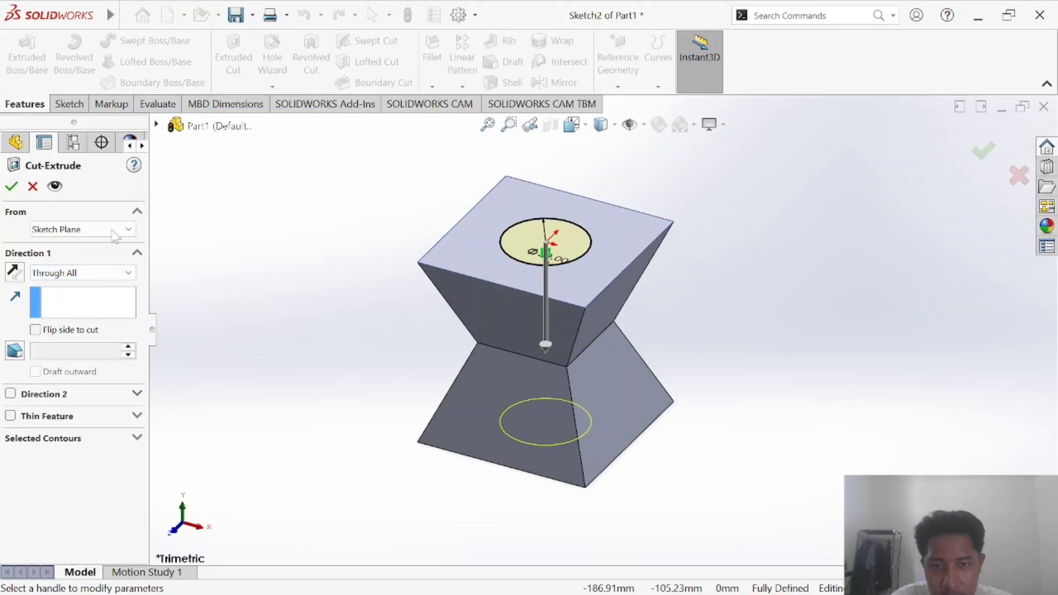
left_click(11, 186)
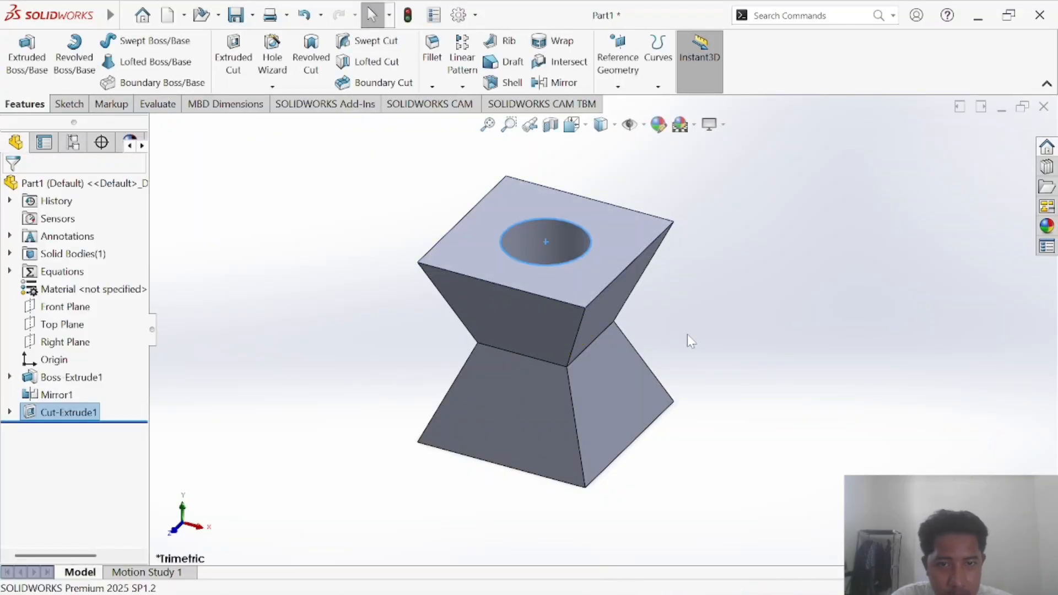
middle_click_drag(686, 280, 638, 389)
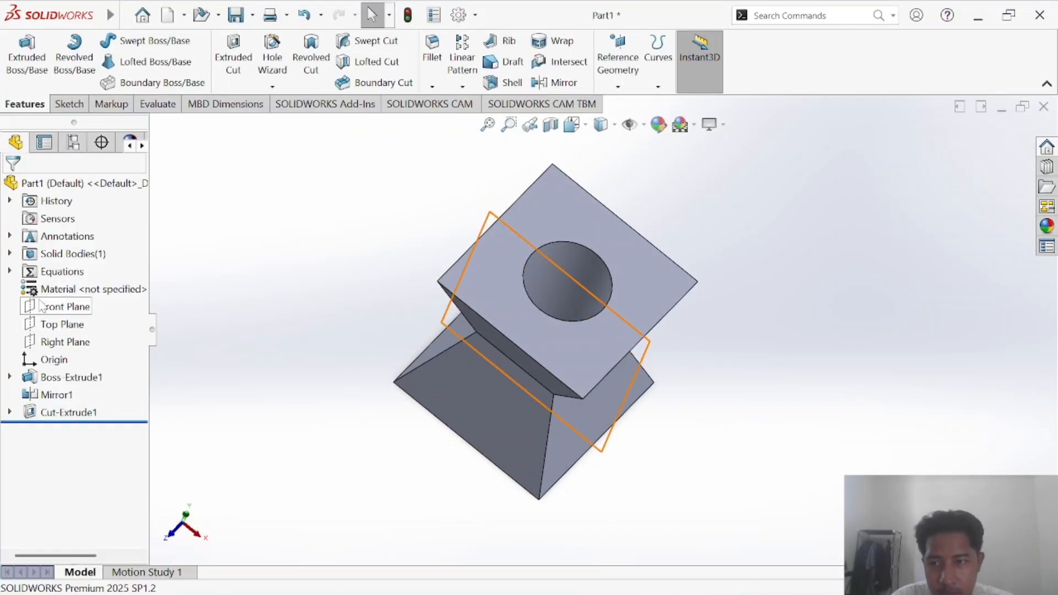
Check the material required by exercise 7 in the jobsheet and search the material library for "STAIN"
key("super+Tab")
scroll(498, 341, "up", 10)
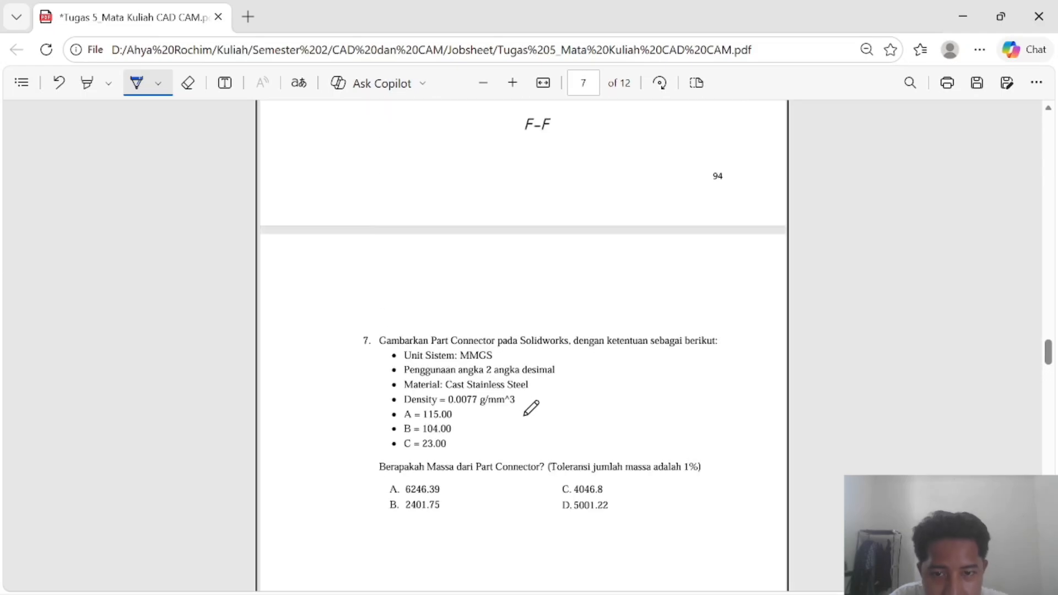
scroll(556, 419, "down", 2)
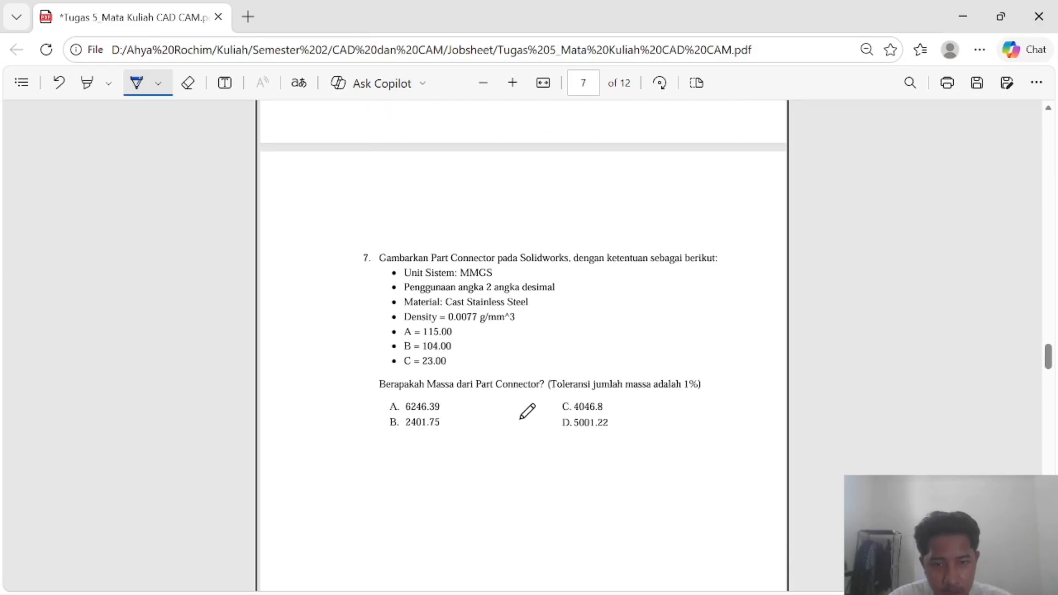
key("super+Tab")
left_click(551, 201)
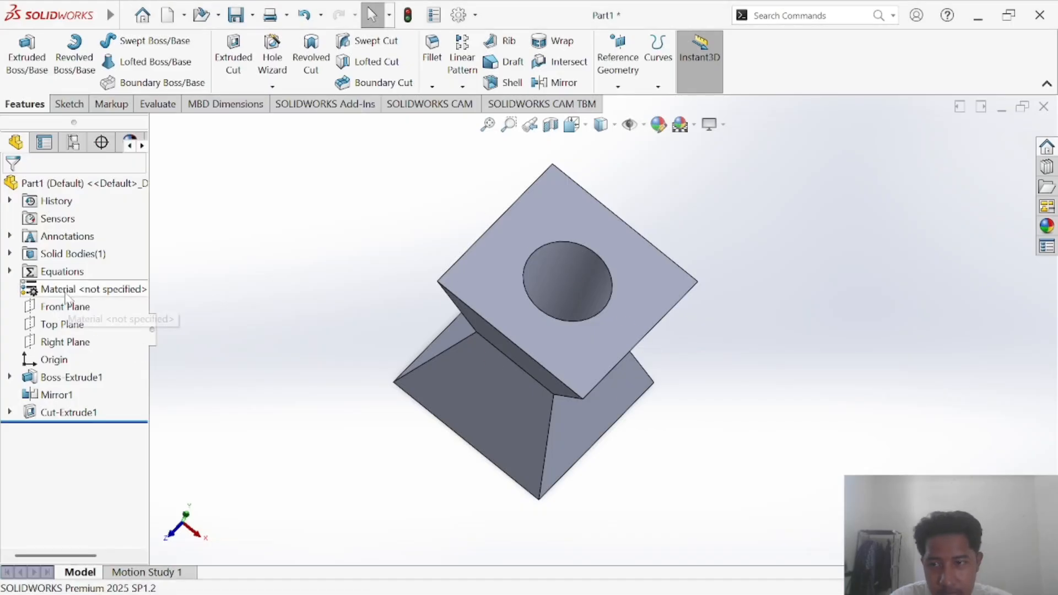
right_click(65, 289)
left_click(116, 242)
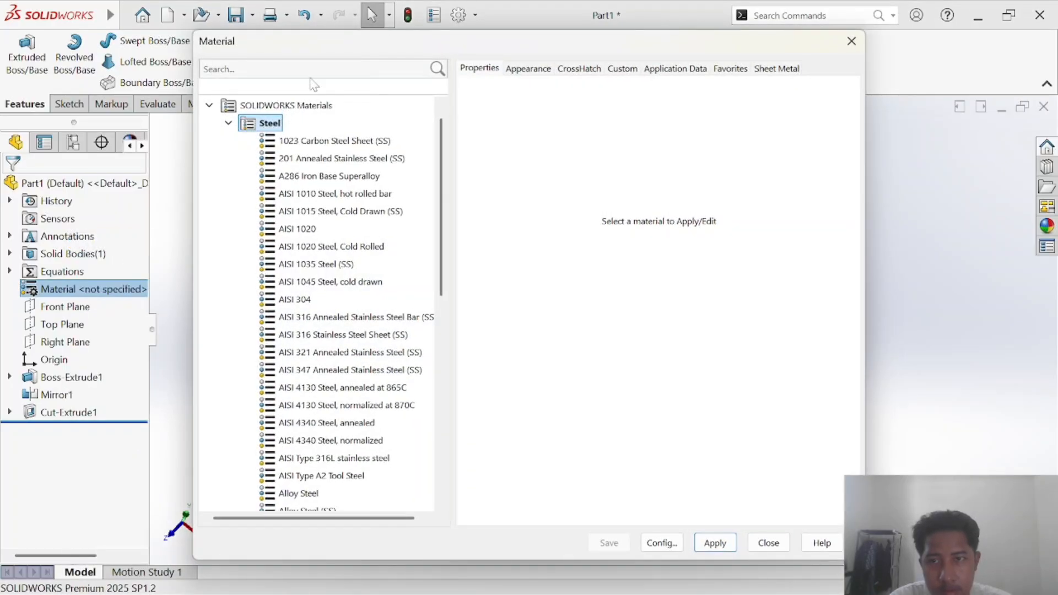
left_click(306, 77)
type("STAIN")
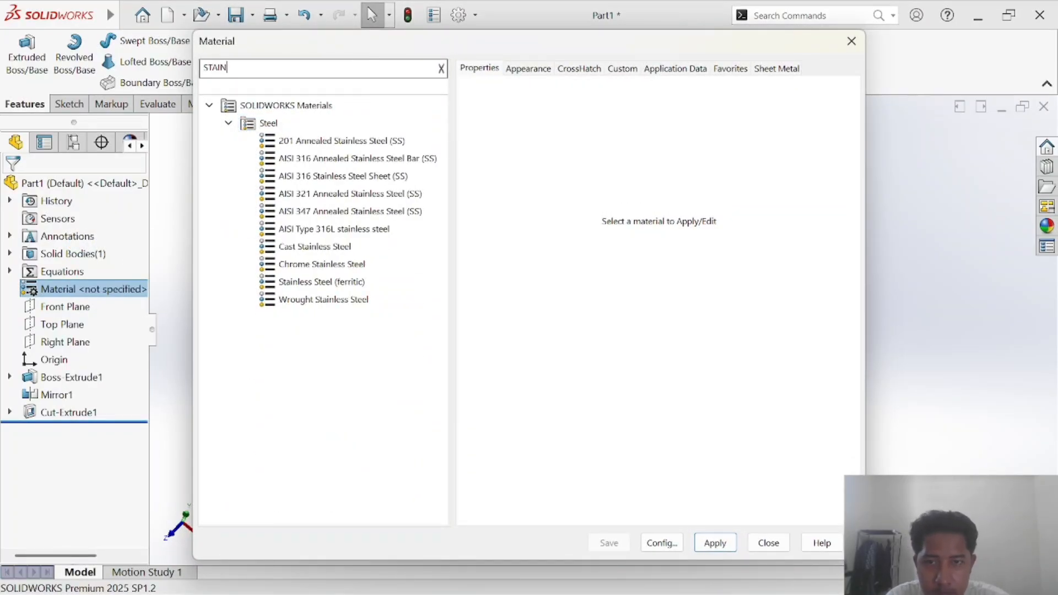
Confirm the required material in the jobsheet and apply Cast Stainless Steel to the part
key("alt+Tab")
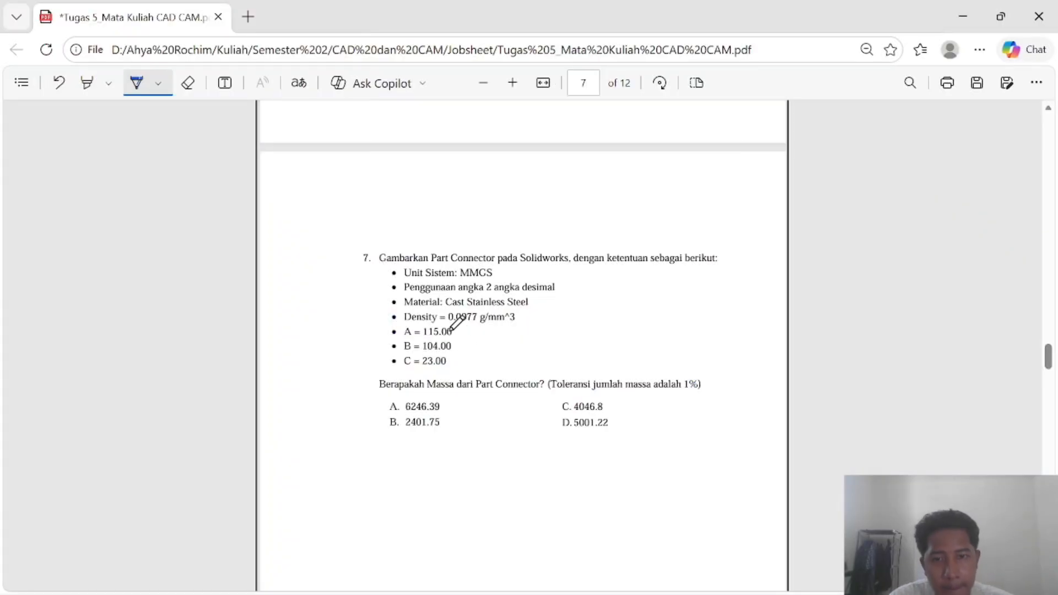
key("alt+Tab")
left_click(319, 267)
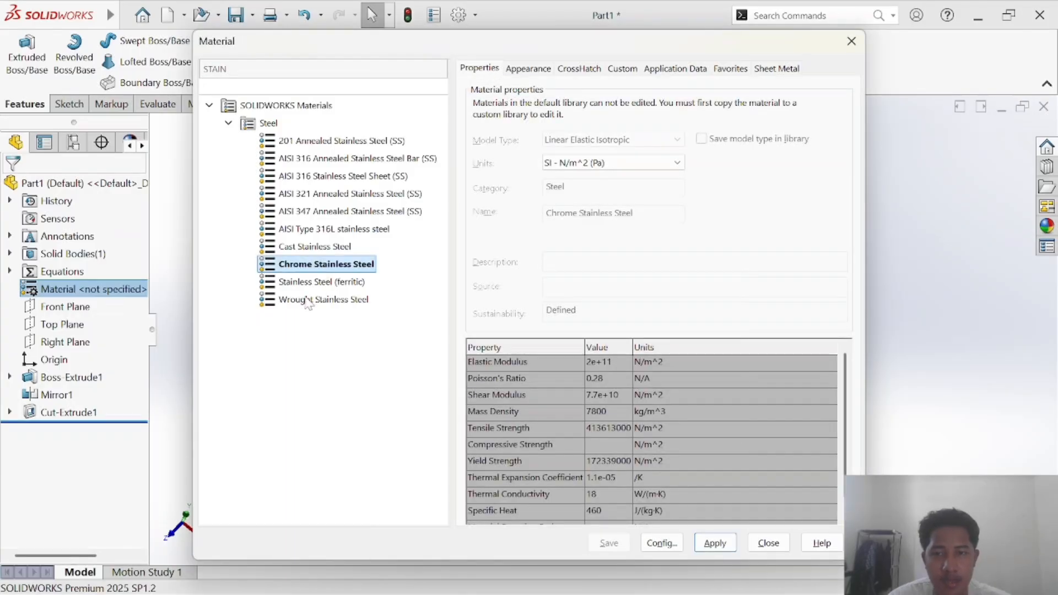
left_click(308, 247)
left_click(735, 544)
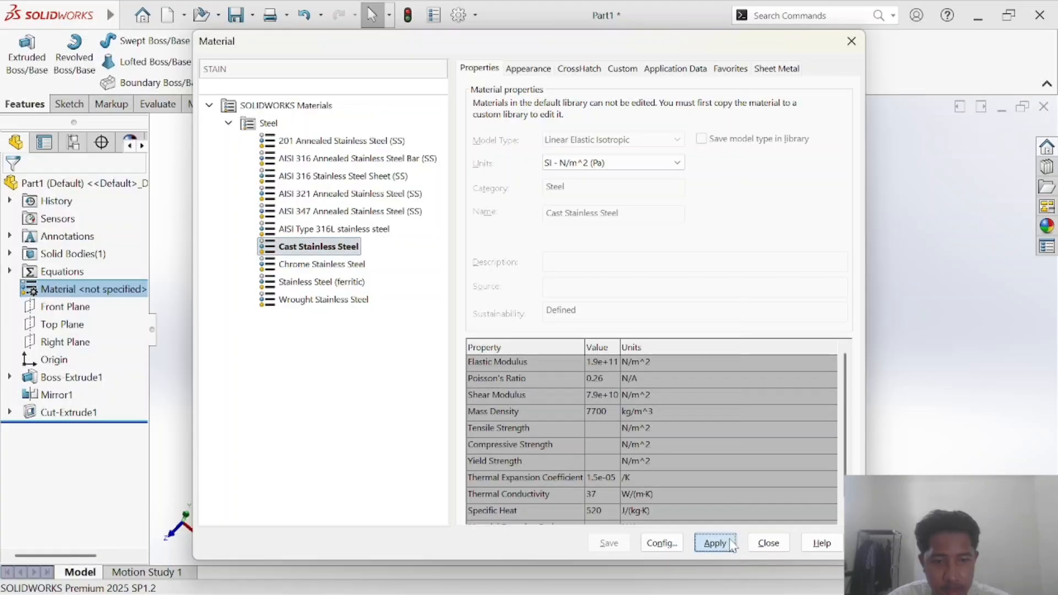
left_click(841, 47)
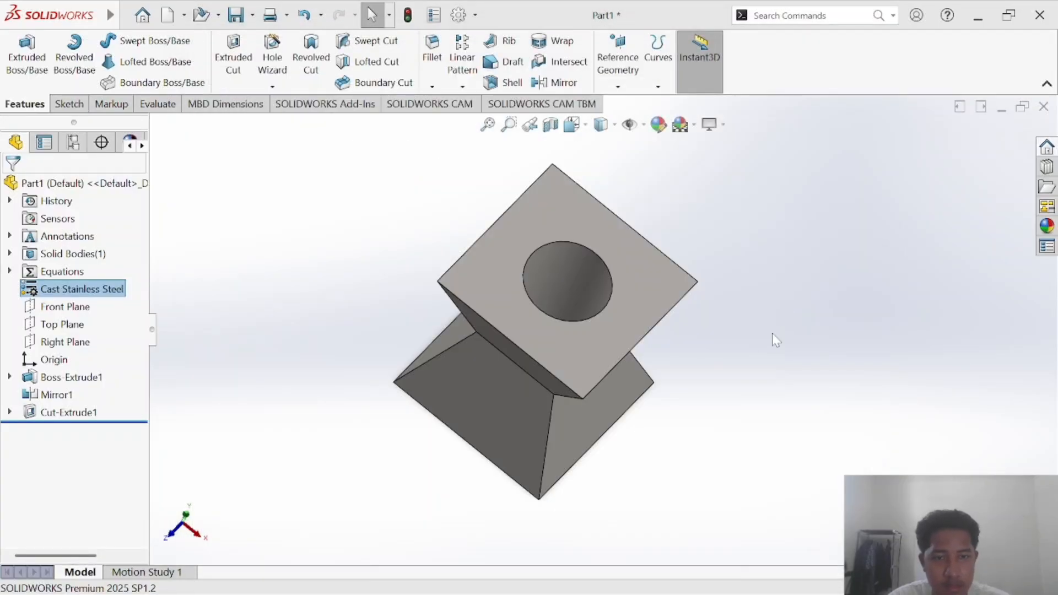
Calculate the part's mass properties and set custom units with four decimal places, keeping millimetres and grams
middle_click_drag(731, 359, 419, 289)
key("alt+Tab")
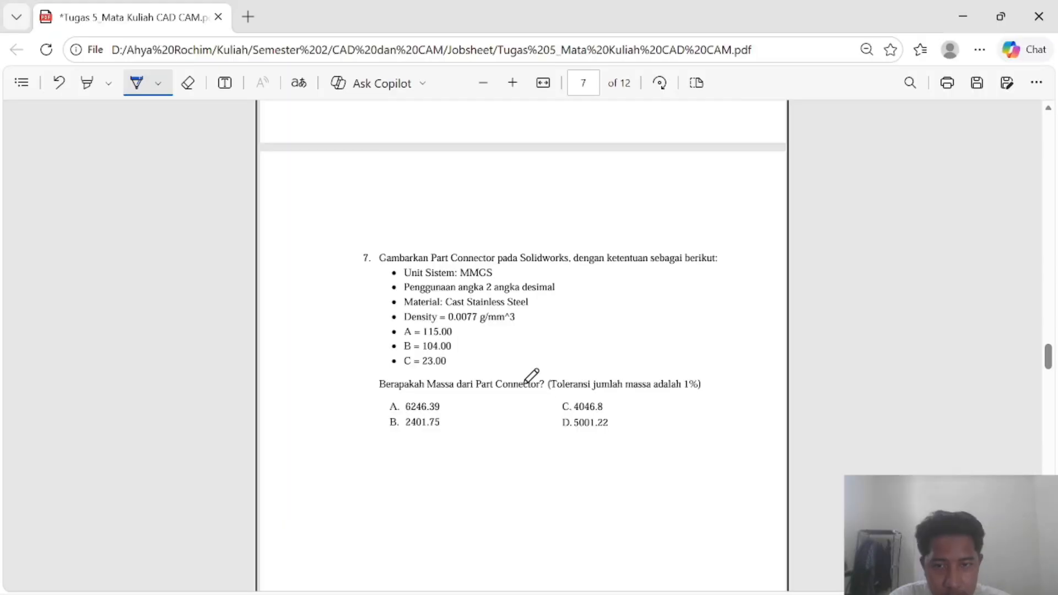
key("alt+Tab")
left_click(110, 104)
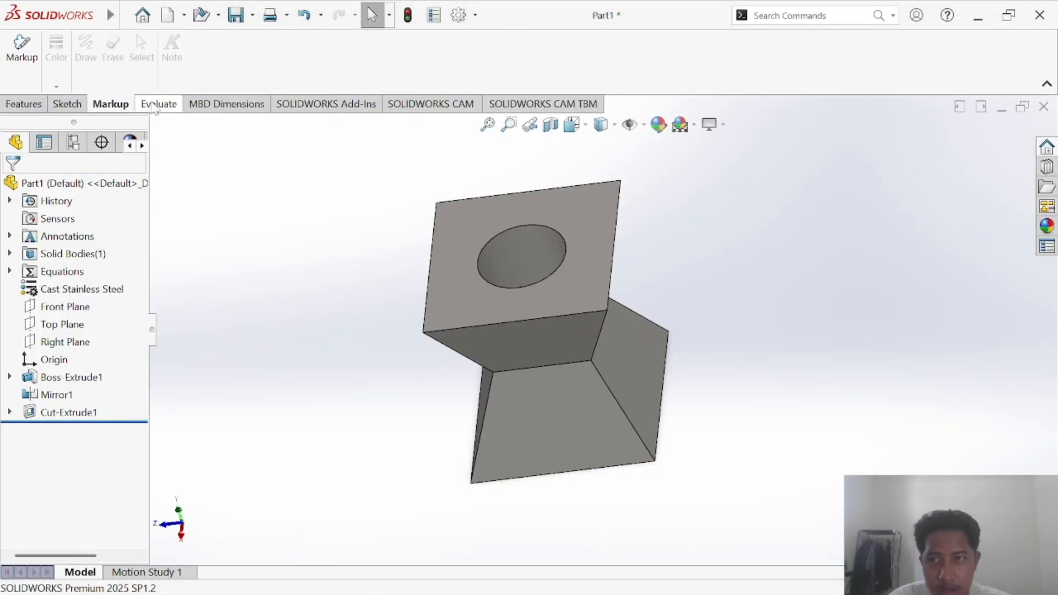
left_click(157, 105)
left_click(119, 55)
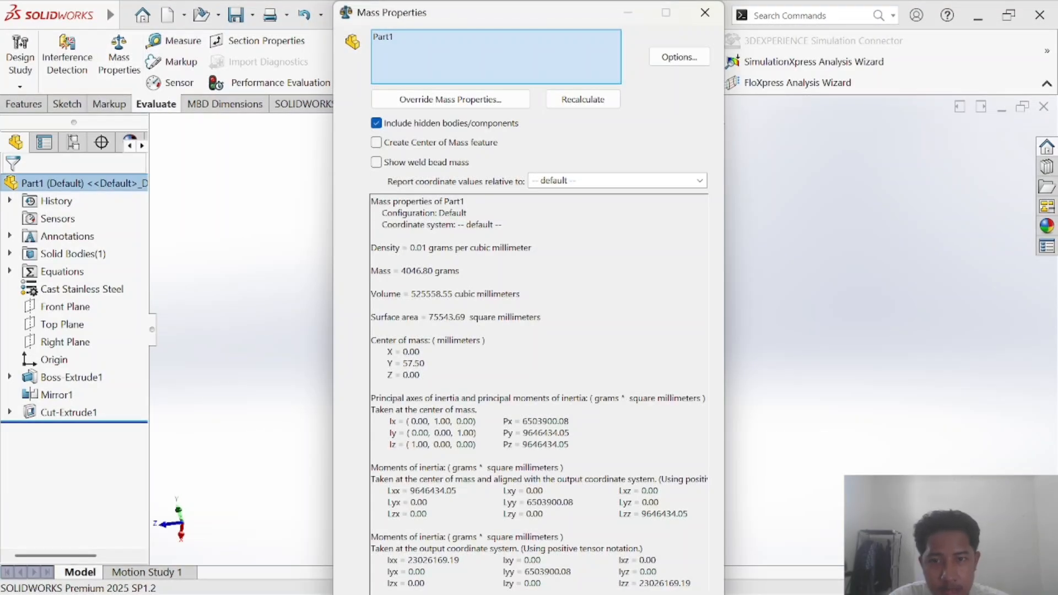
left_click(679, 57)
left_click(150, 143)
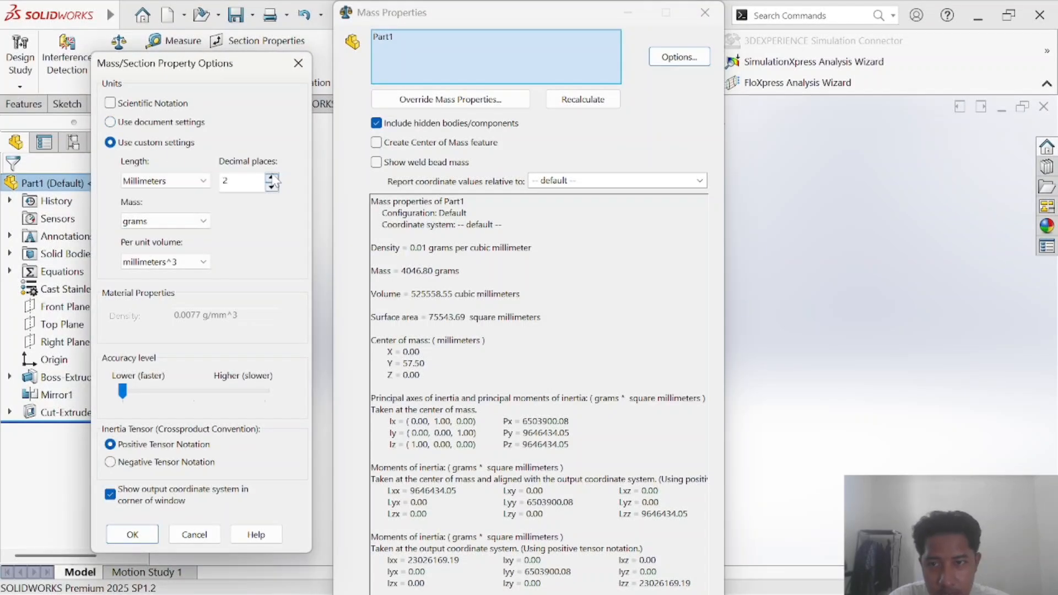
left_click(155, 533)
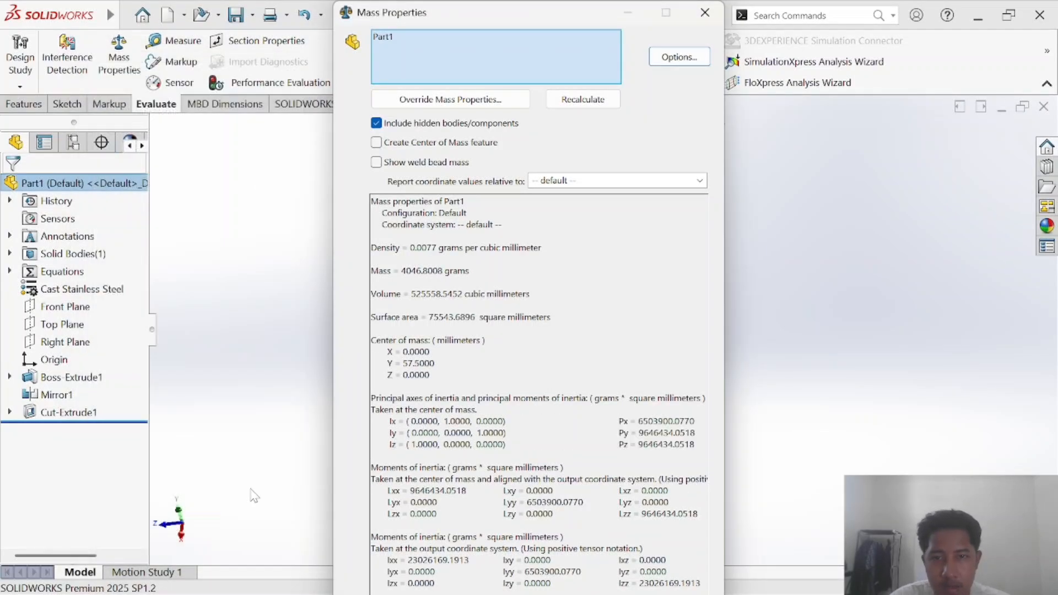
Compare the density and mass with exercise 7 in the jobsheet PDF, mark answer C (4046.8), and close the mass properties
key("alt+Tab")
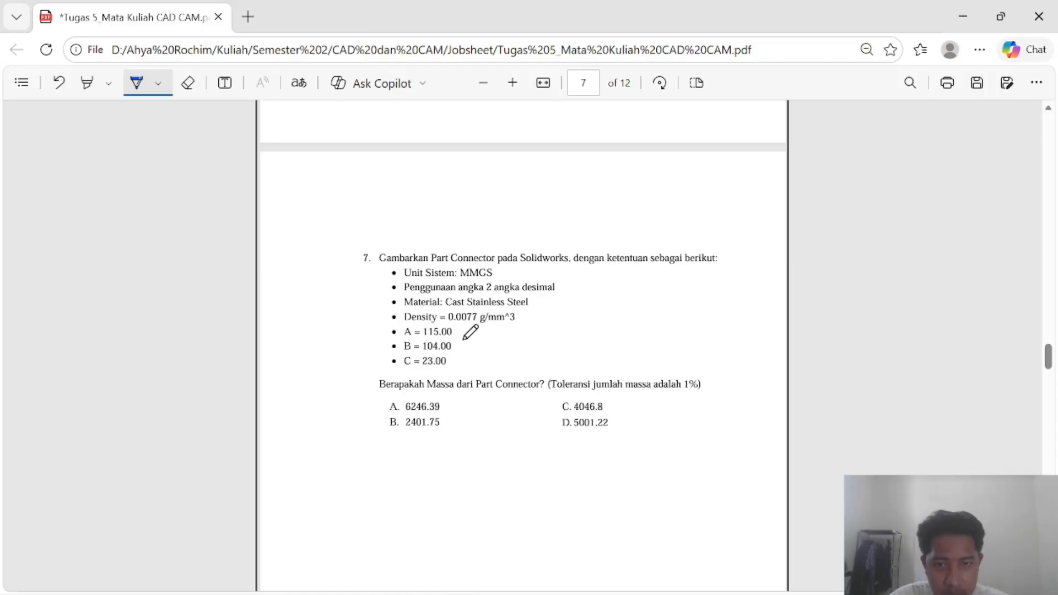
key("alt+Tab")
key("alt+Tab")
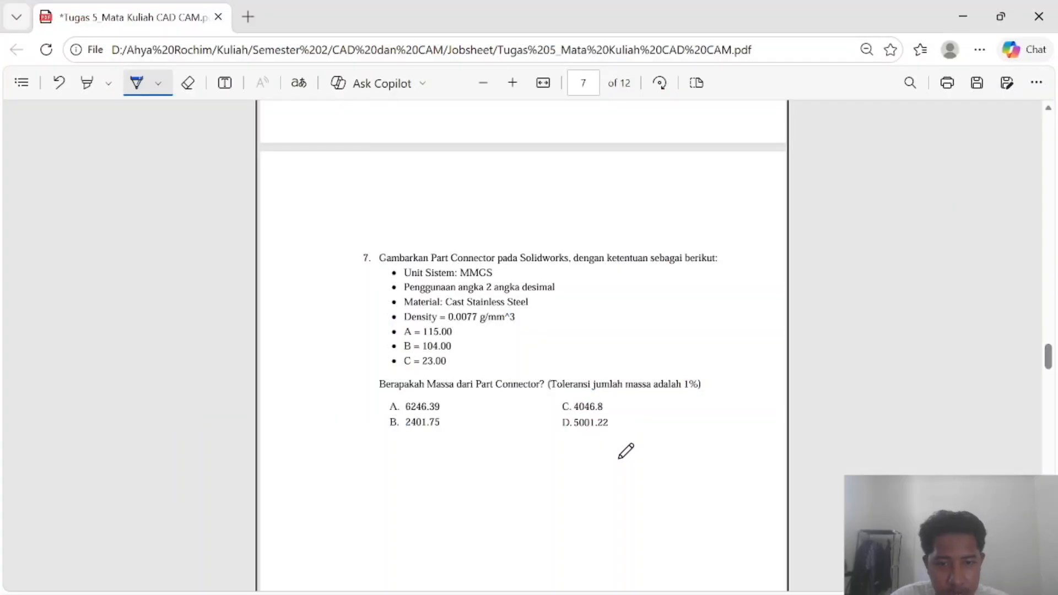
key("alt+Tab")
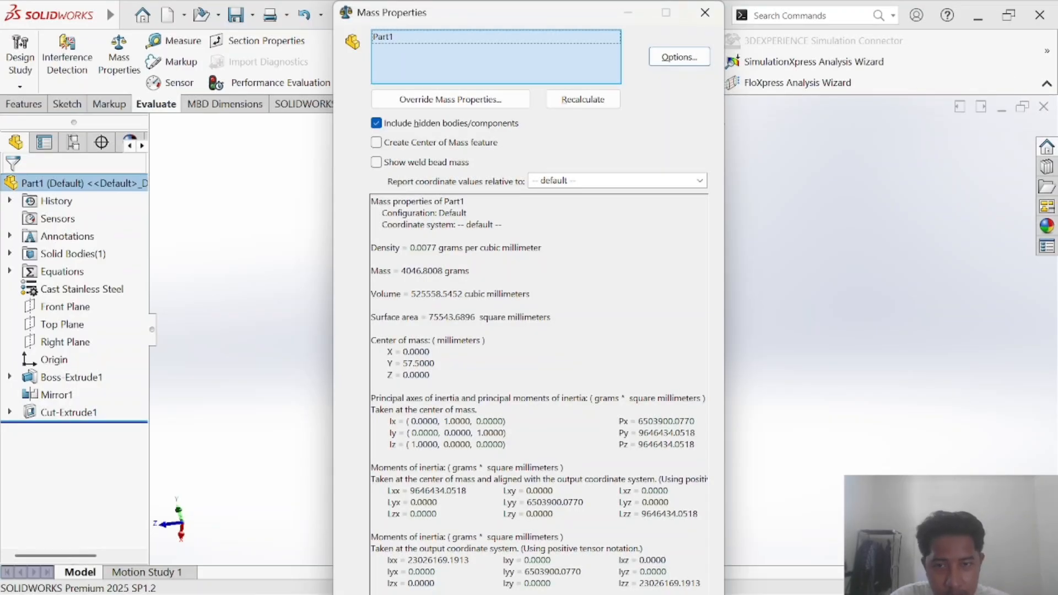
key("alt+Tab")
key("alt+Tab")
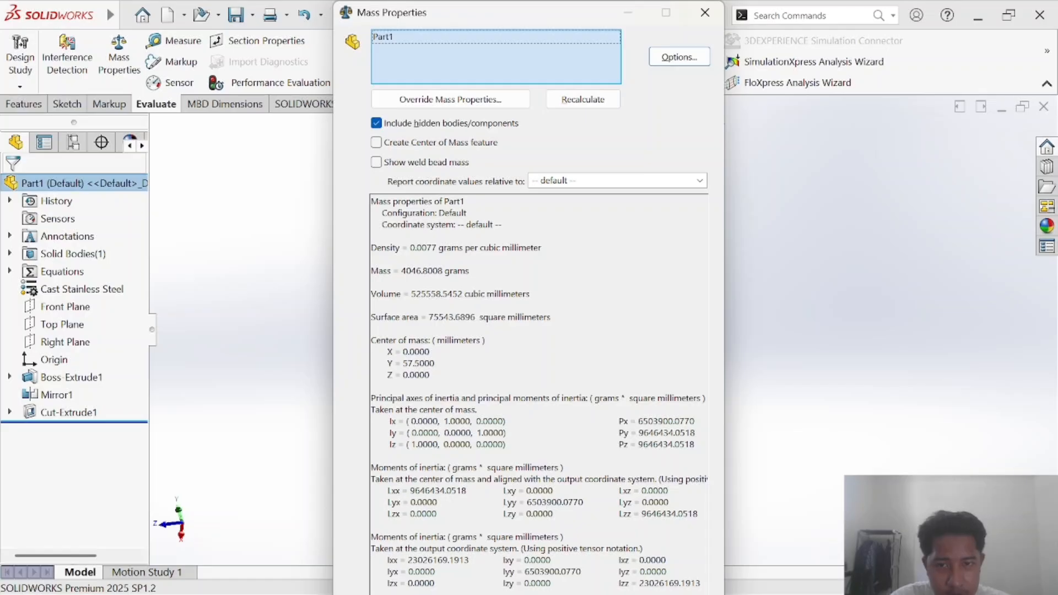
key("alt+Tab")
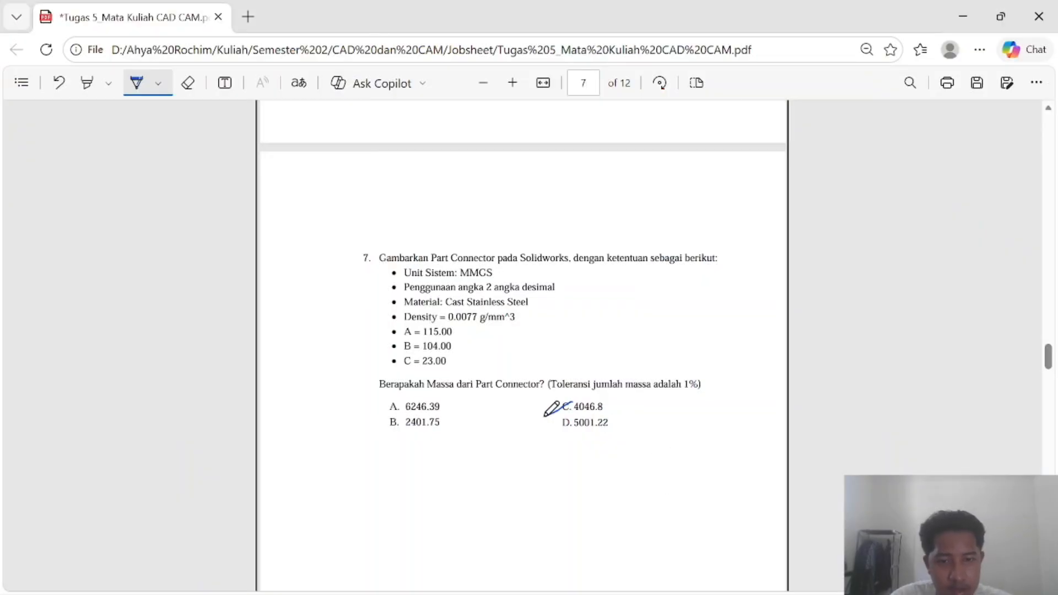
key("alt+Tab")
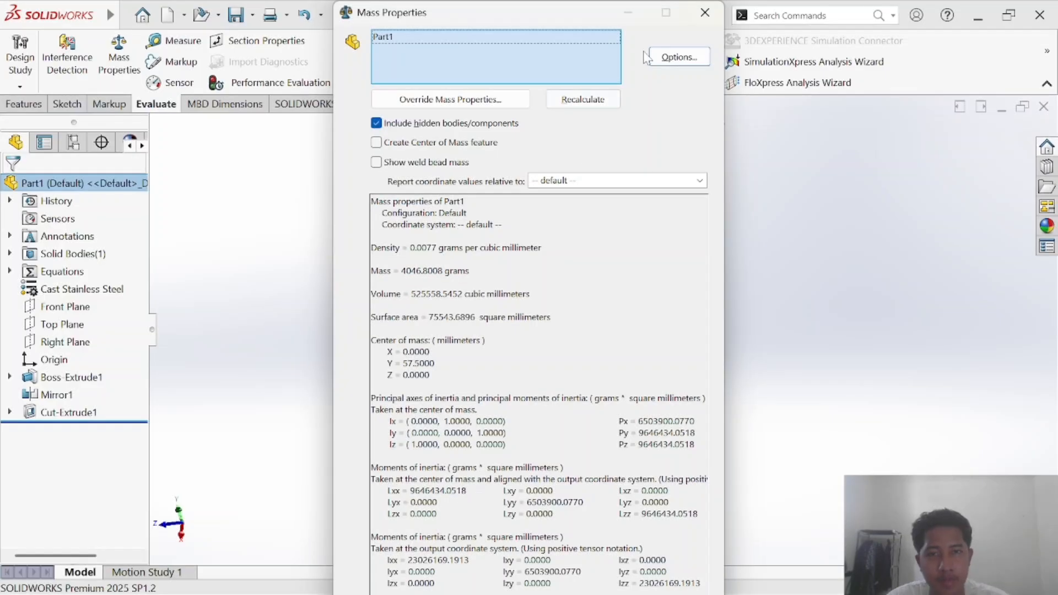
left_click(703, 10)
Save the part as Part Connector 1 in the Modul 5 folder
left_click(370, 251)
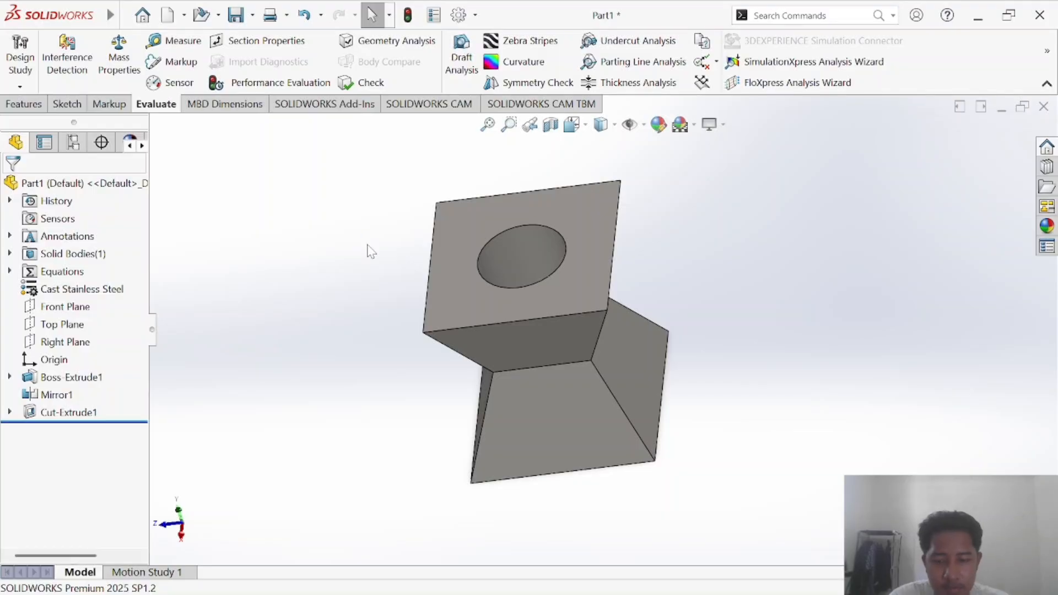
key("ctrl+s")
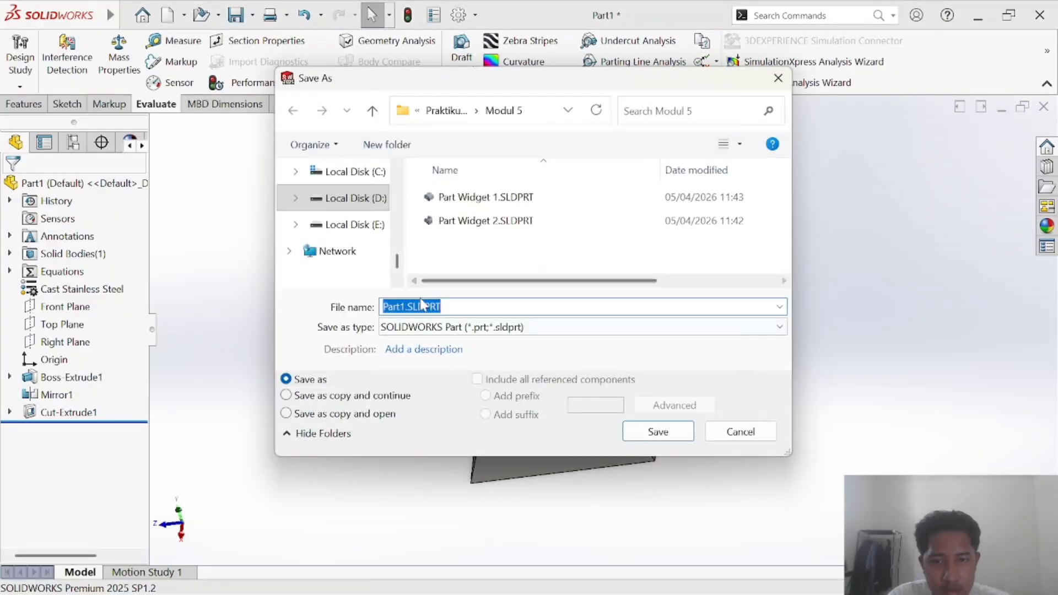
left_click(406, 307)
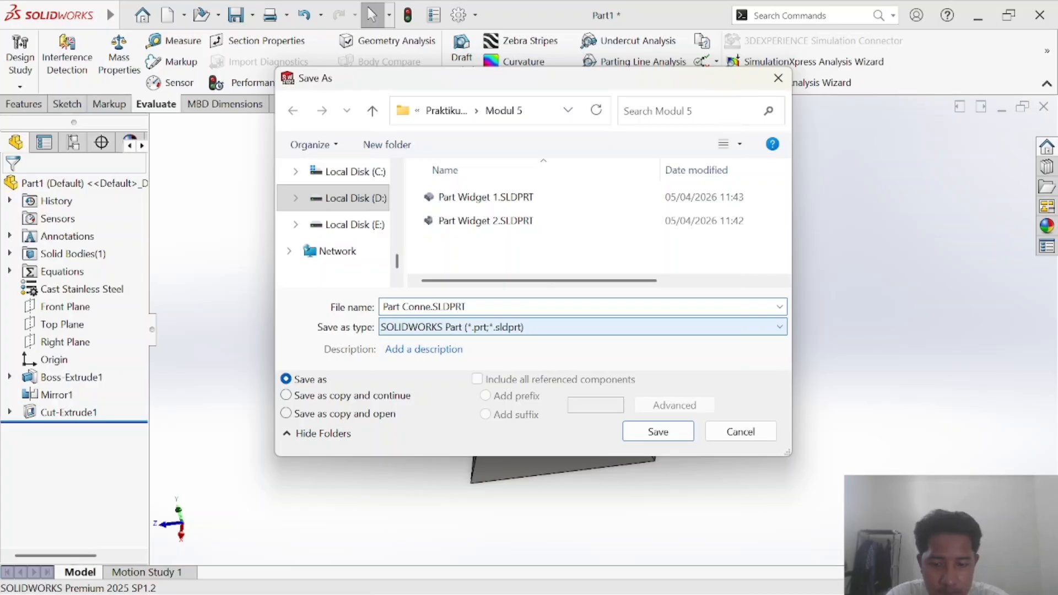
key("Return")
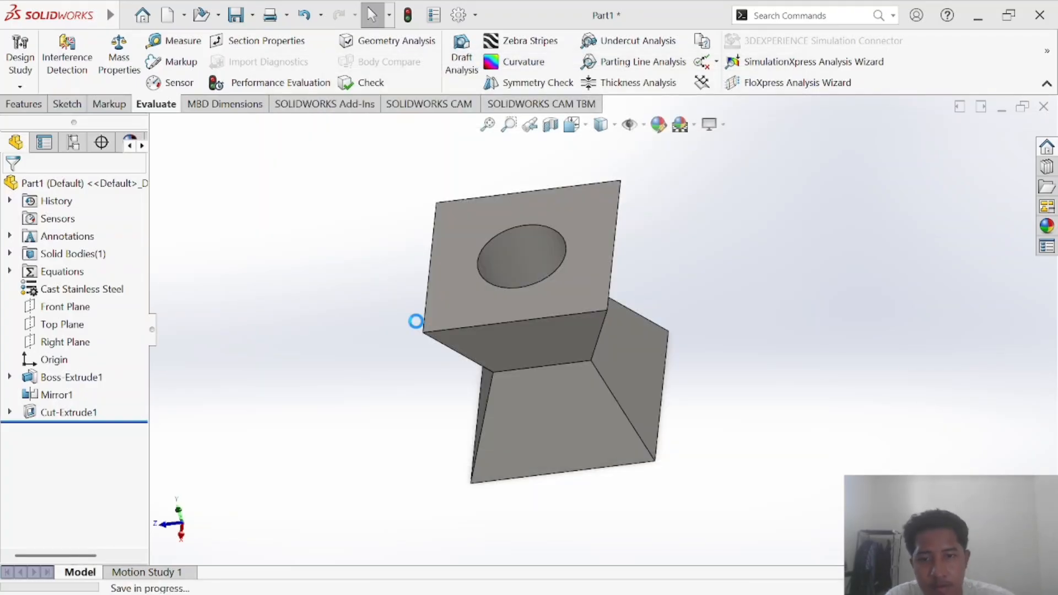
Check the modified connector drawing on page 10 of the jobsheet and start a sketch on the part's upper square face
key("alt+Tab")
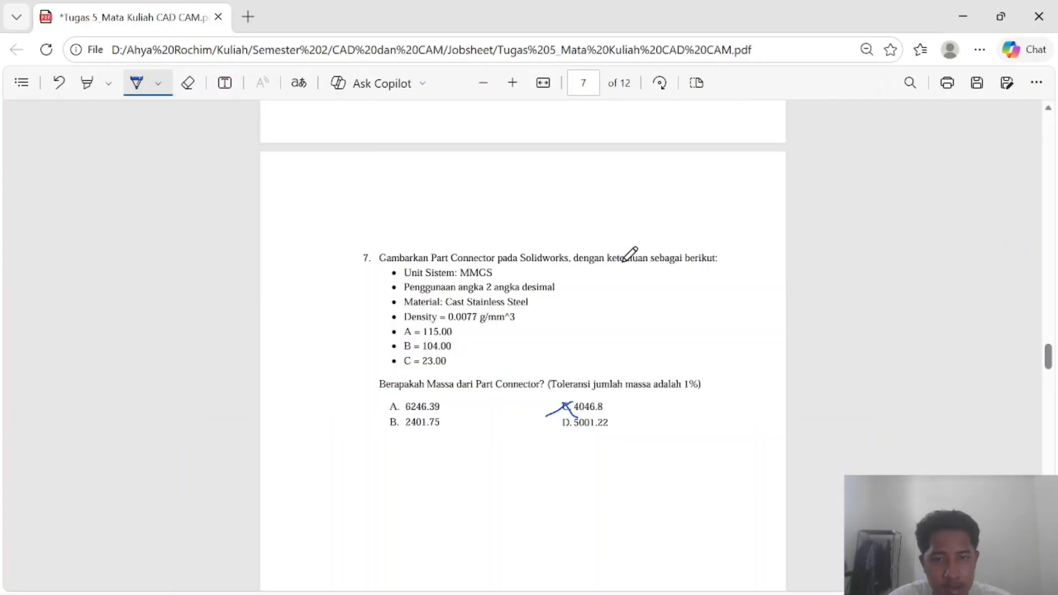
scroll(563, 303, "down", 15)
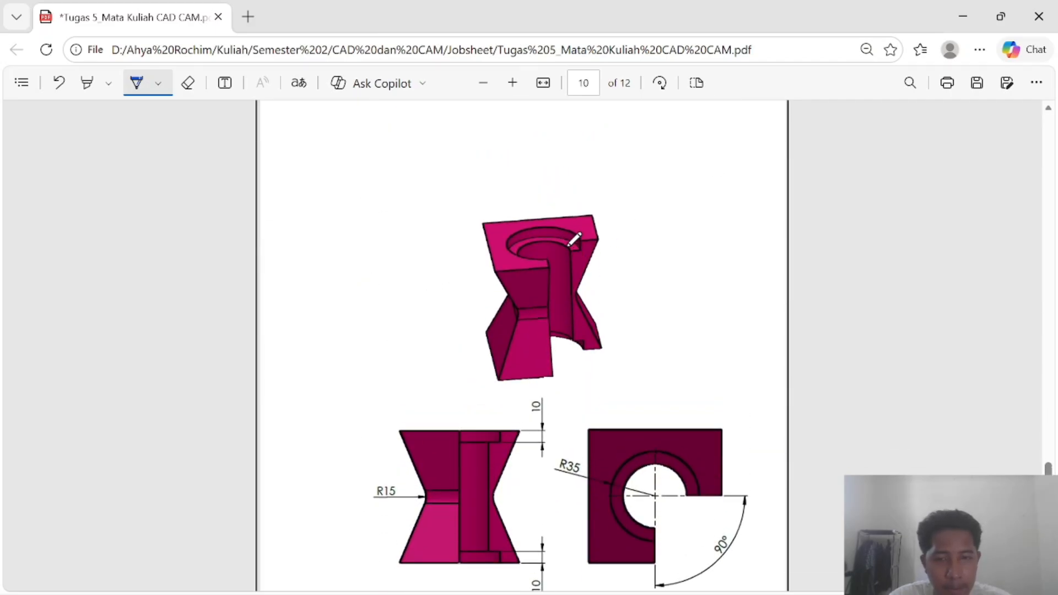
scroll(601, 272, "down", 2)
key("alt+Tab")
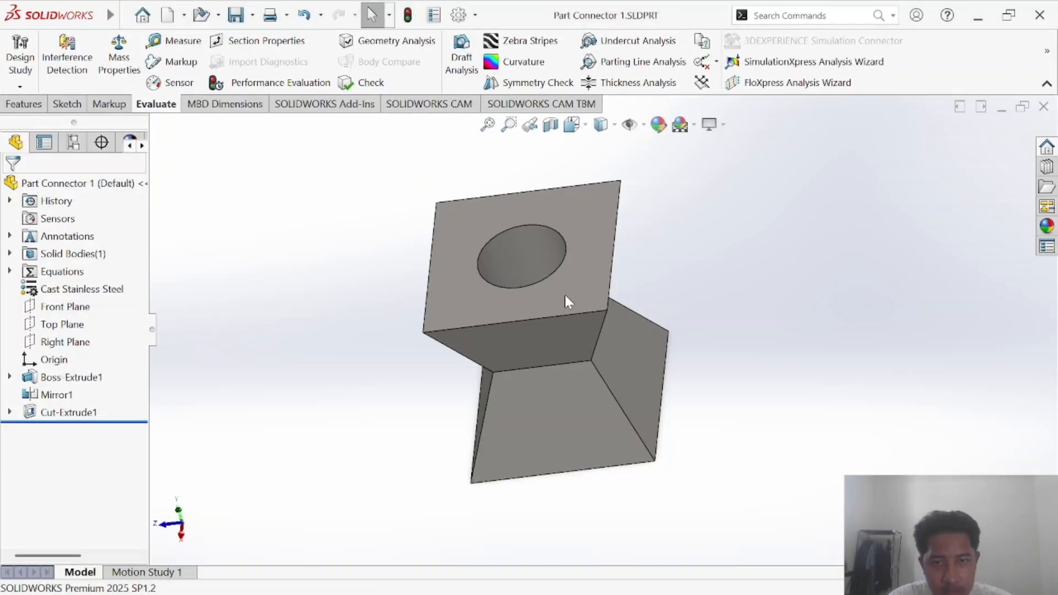
left_click(589, 275)
right_click(602, 302)
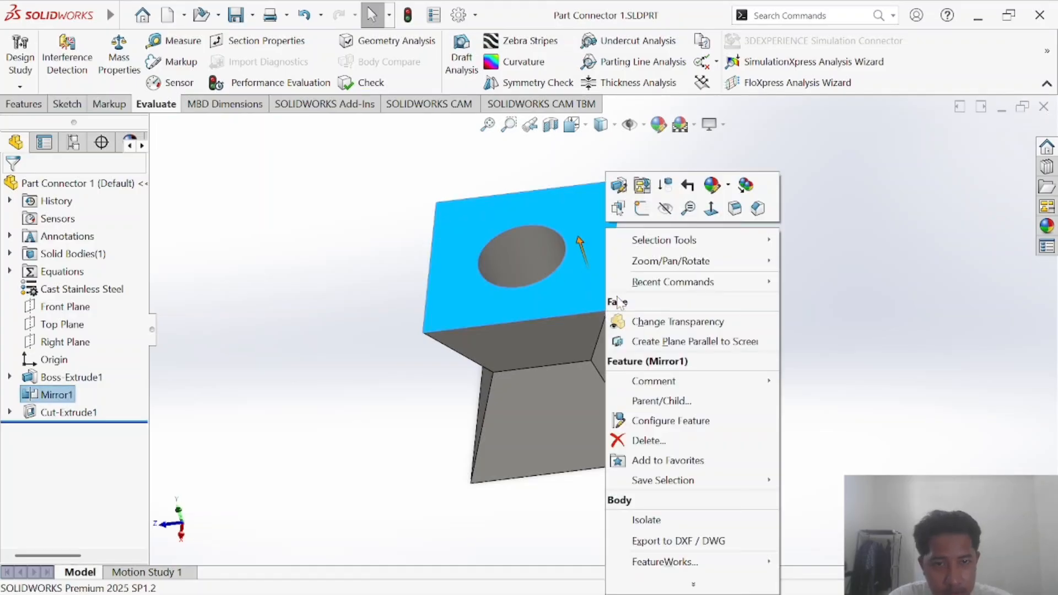
left_click(641, 208)
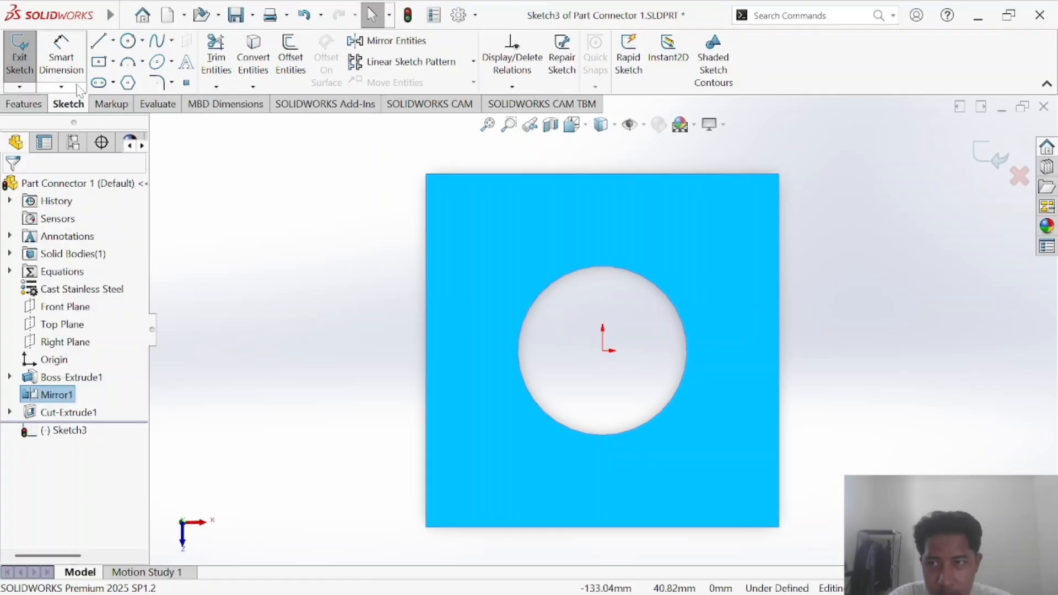
Try a Through All Extruded Cut of a 52 mm square corner rectangle drawn from the origin to the upper face's corner
left_click(113, 63)
left_click(138, 84)
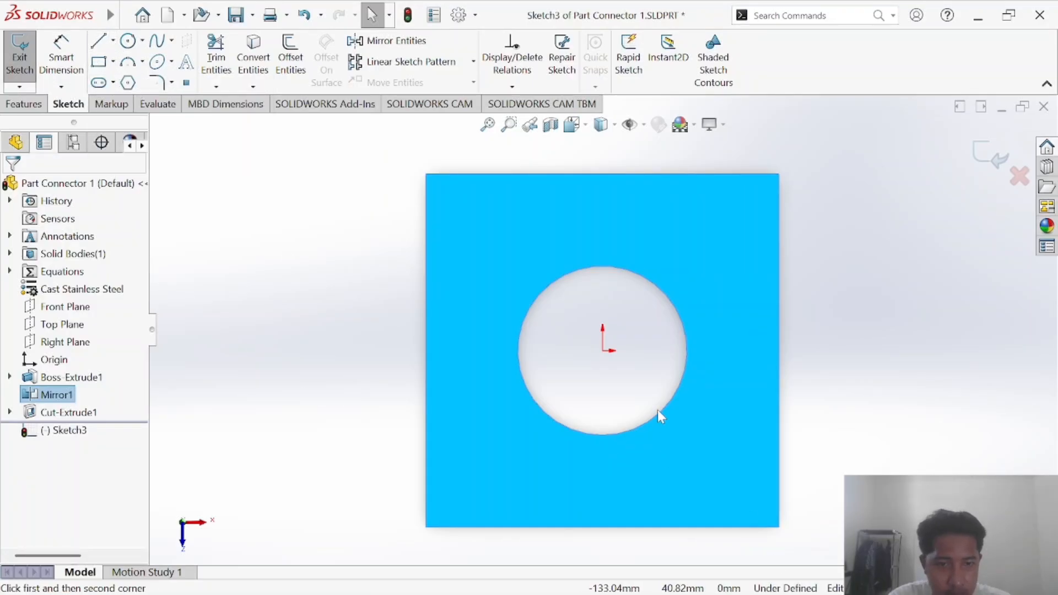
left_click(604, 352)
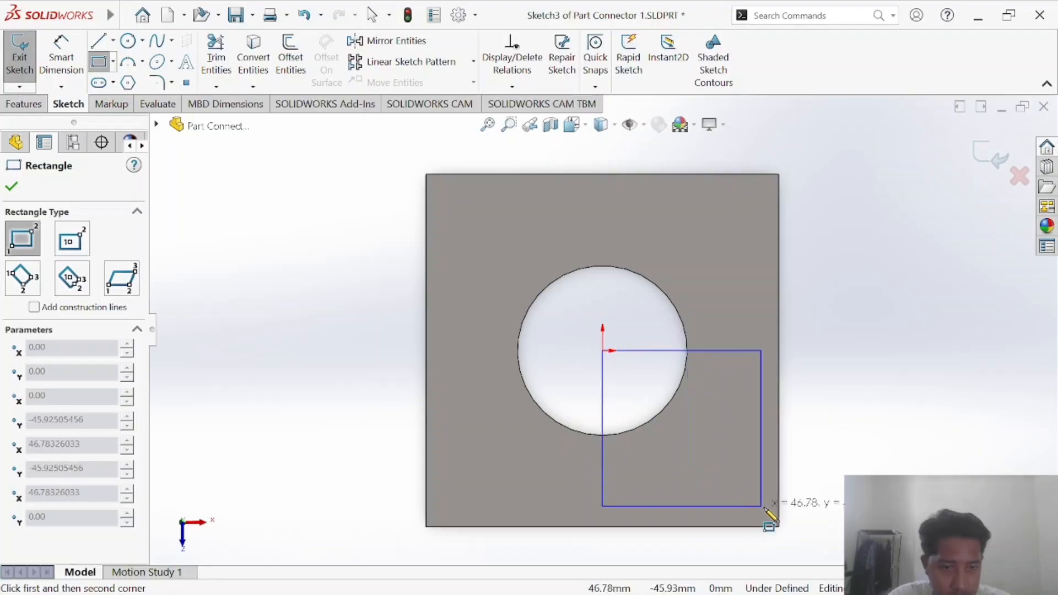
left_click(778, 527)
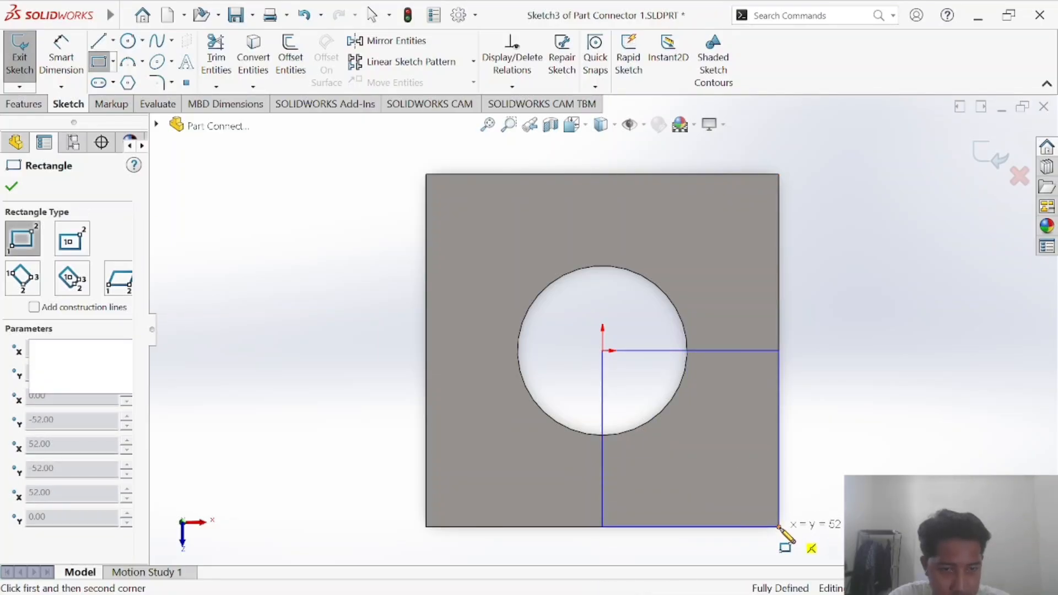
left_click(22, 104)
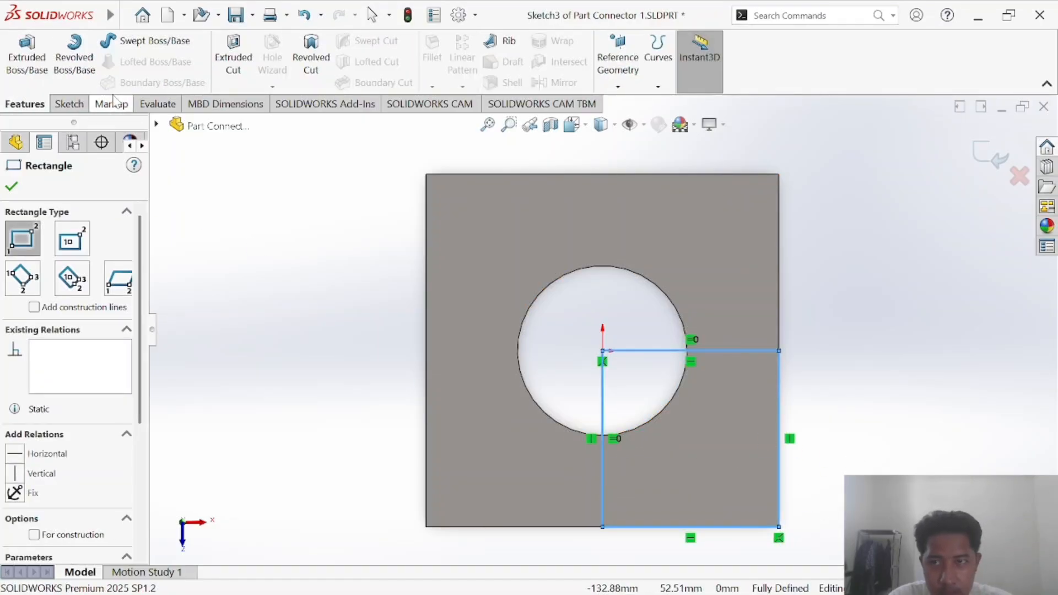
left_click(234, 55)
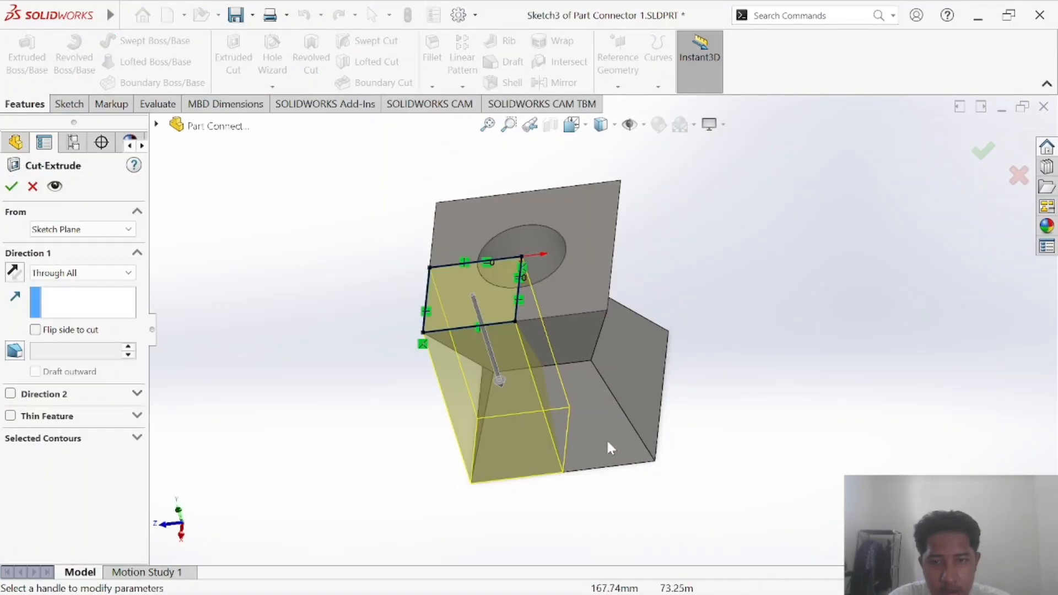
key("Escape")
left_click(379, 341)
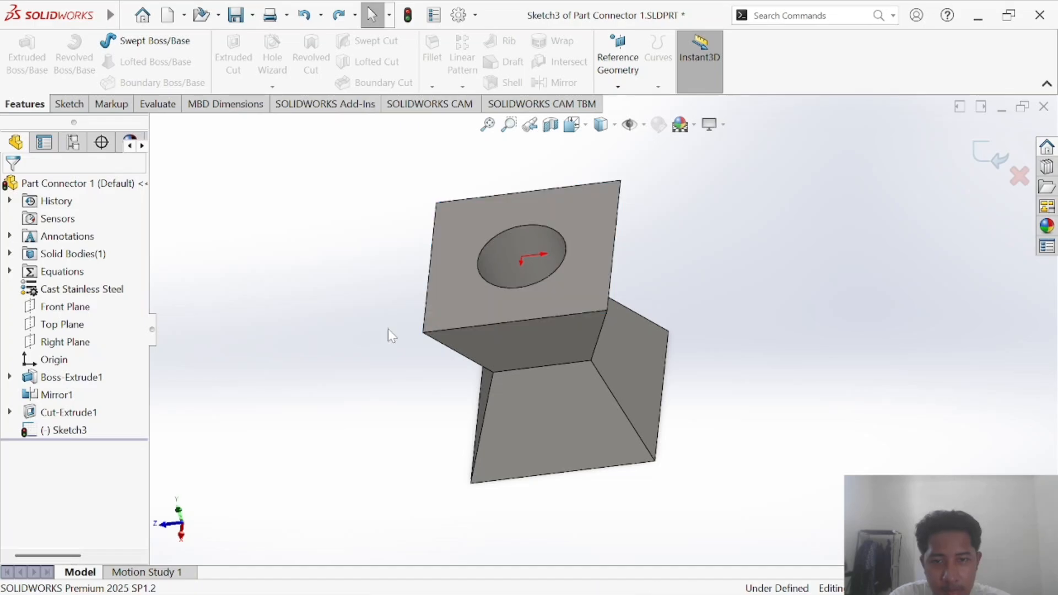
left_click(585, 126)
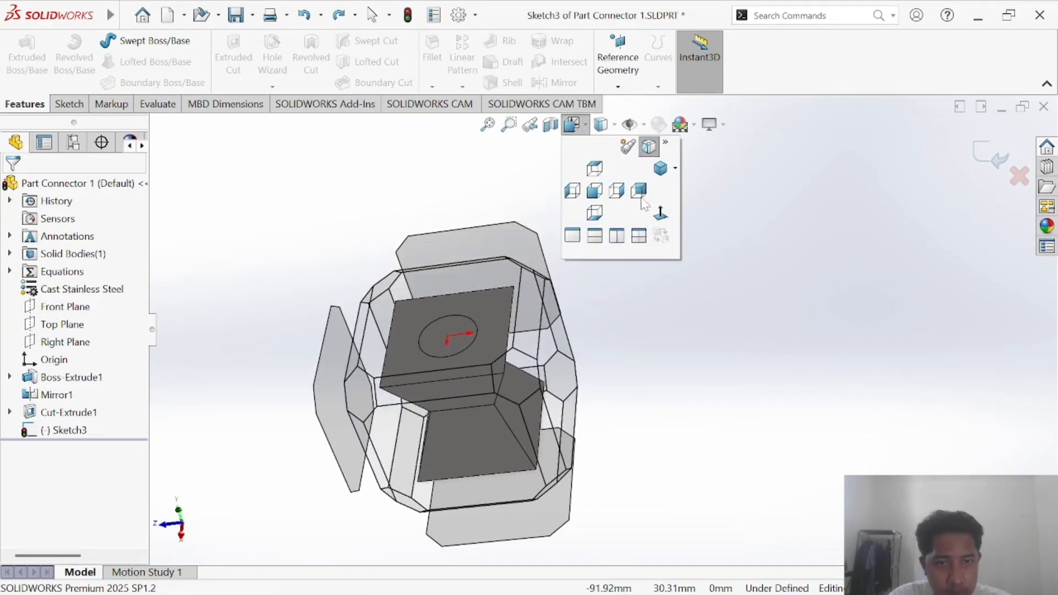
left_click(662, 169)
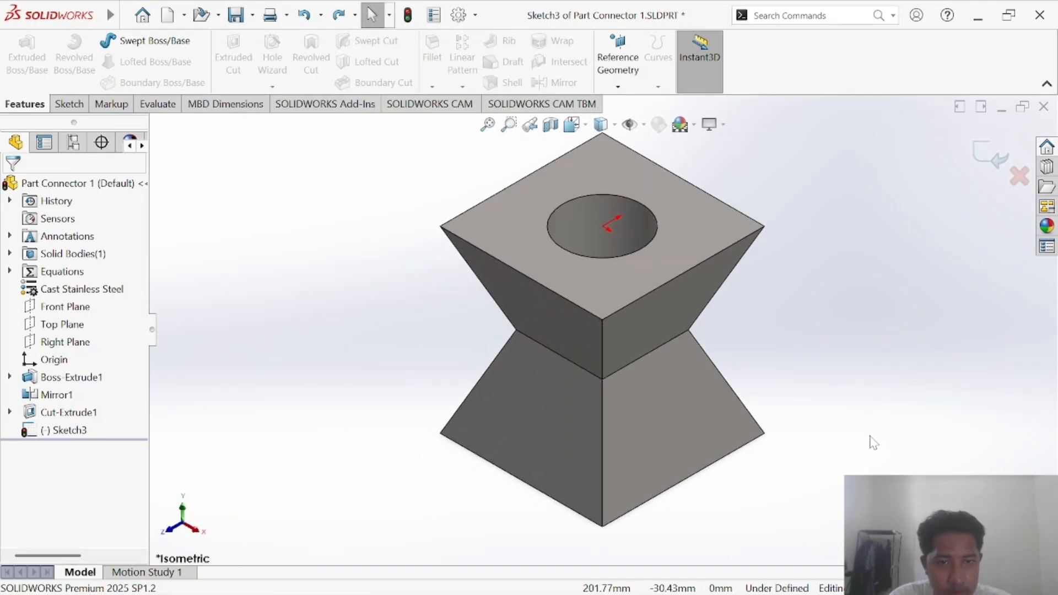
left_click(614, 283)
right_click(610, 282)
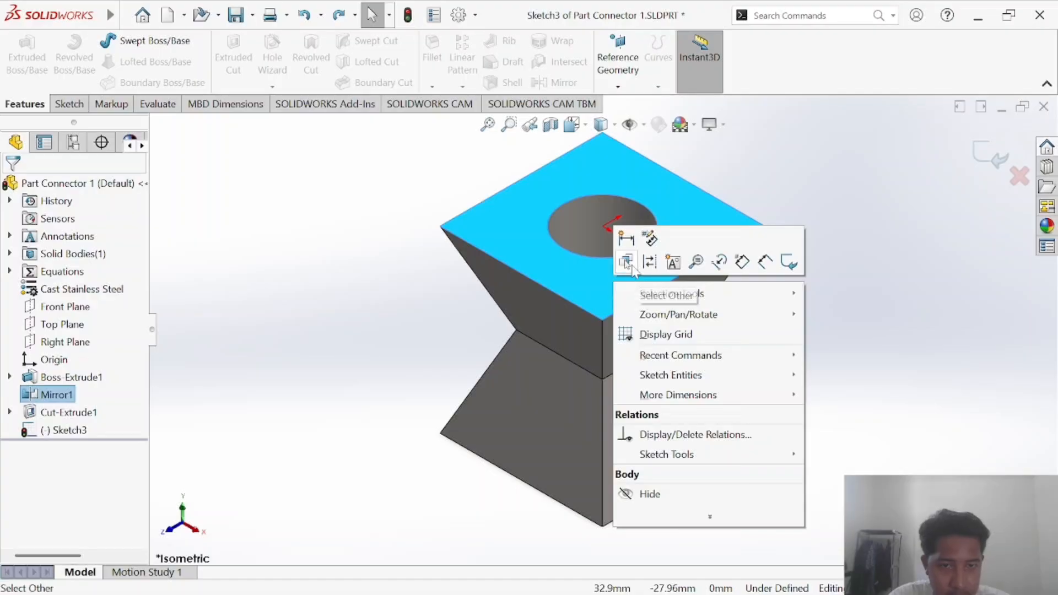
left_click(371, 265)
right_click(595, 288)
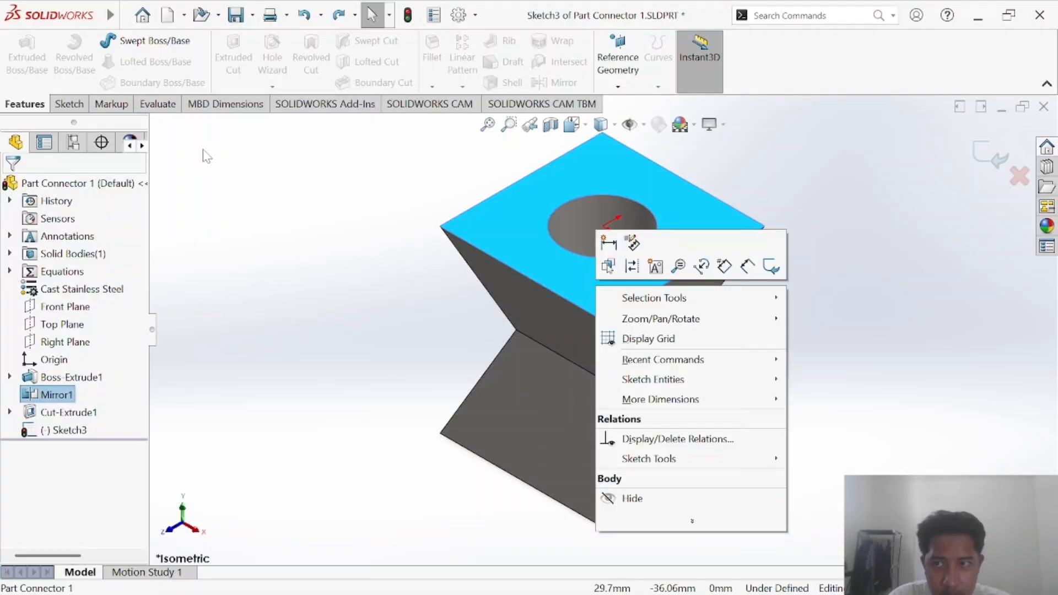
left_click(308, 384)
left_click(578, 285)
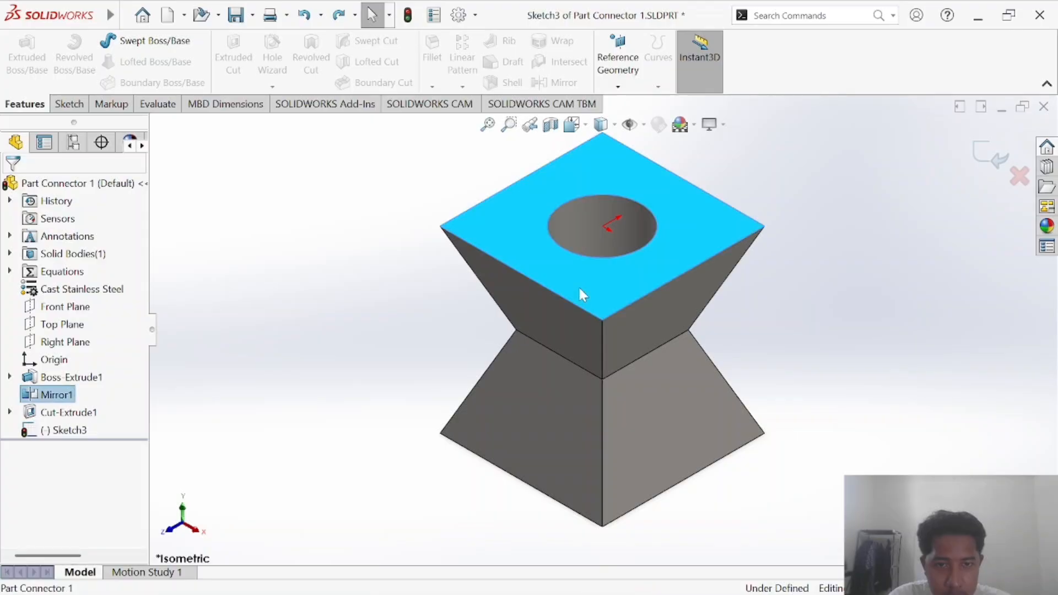
left_click(838, 354)
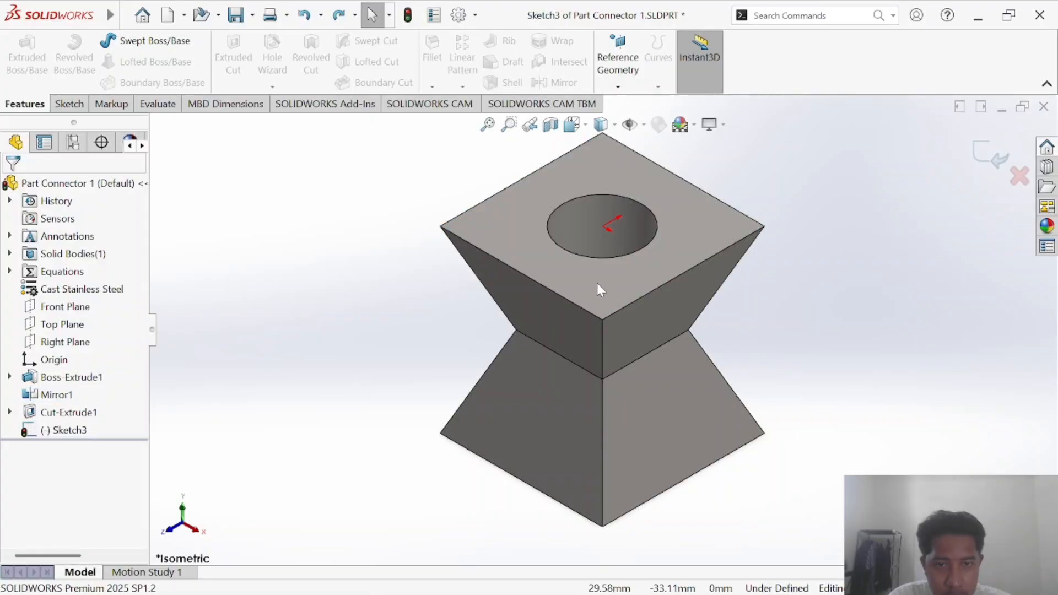
left_click(598, 289)
right_click(598, 287)
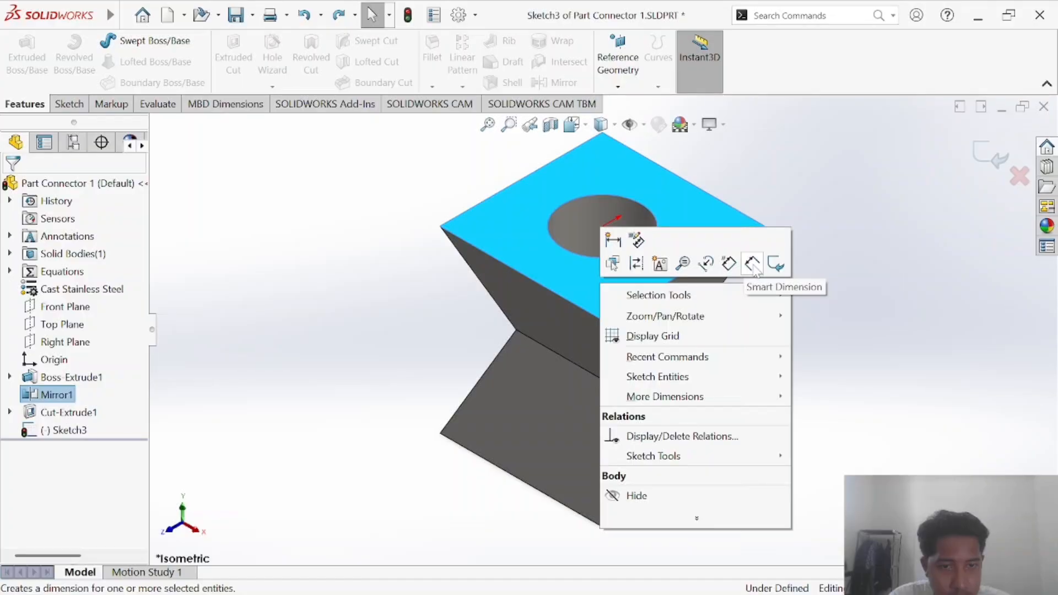
left_click(371, 308)
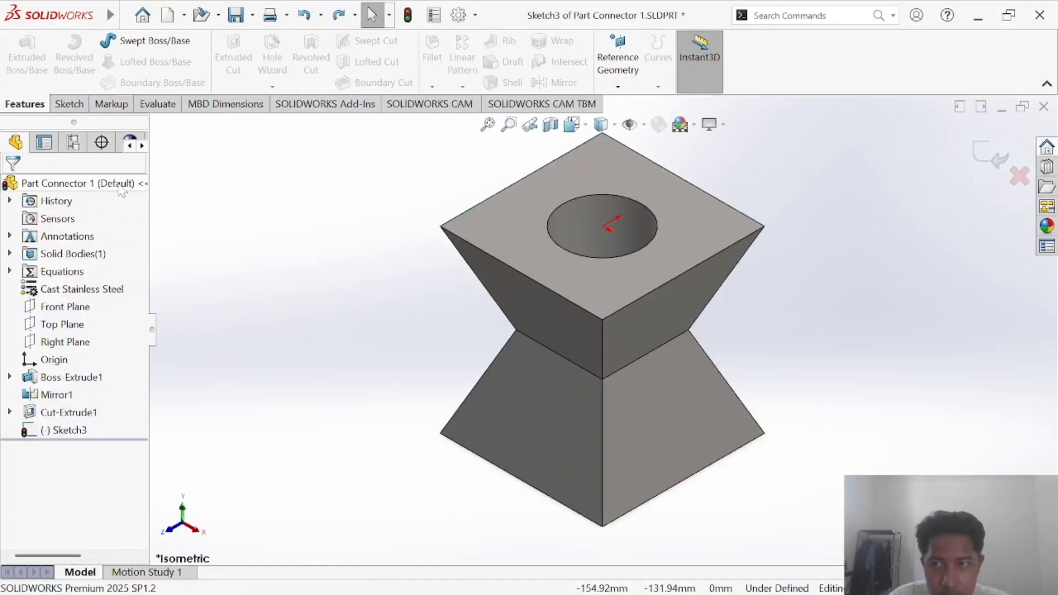
Exit the empty sketch and start a new sketch on the part's upper square face
left_click(69, 106)
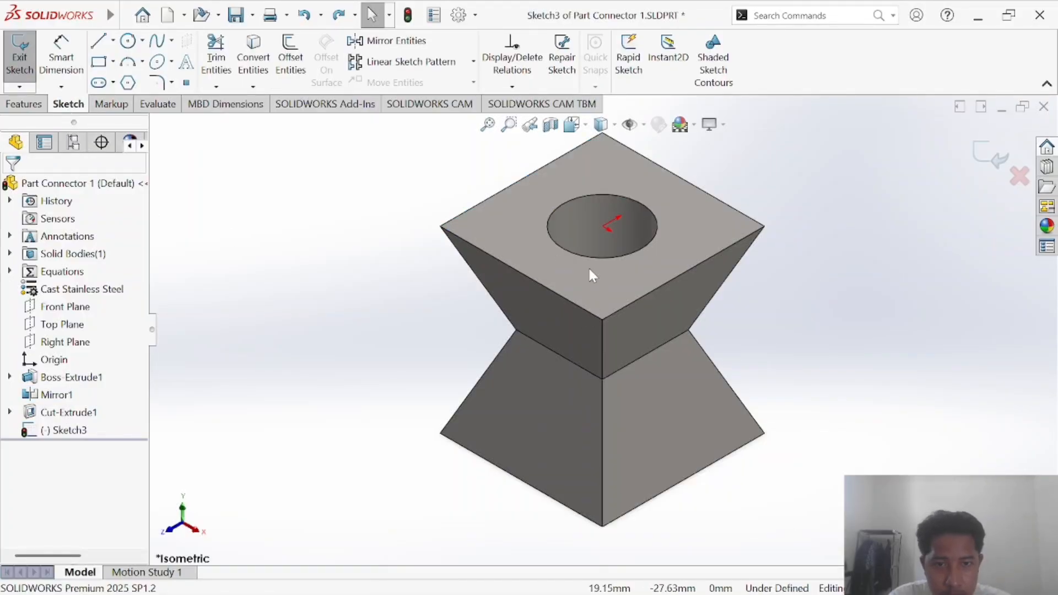
left_click(11, 61)
right_click(614, 174)
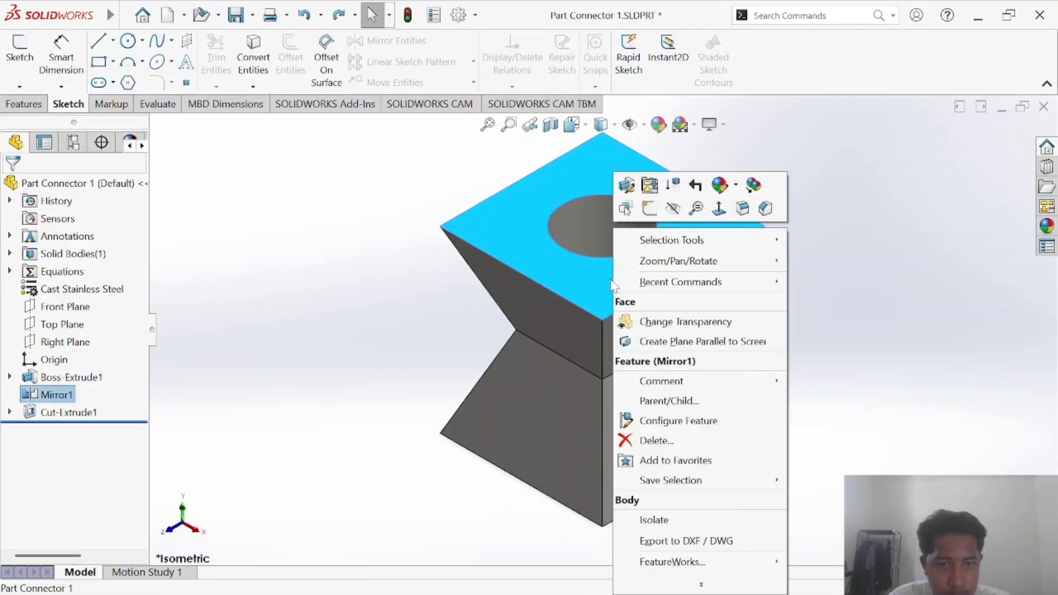
left_click(649, 208)
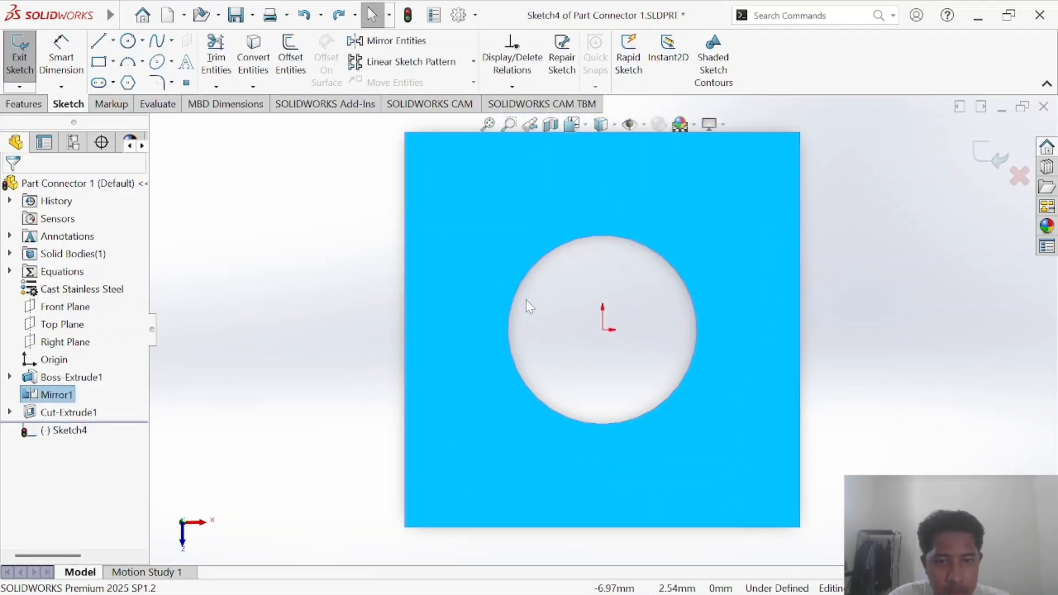
Sketch a 52 mm square from the origin to the upper face's front corner and cut it Through All
left_click(98, 42)
left_click(99, 62)
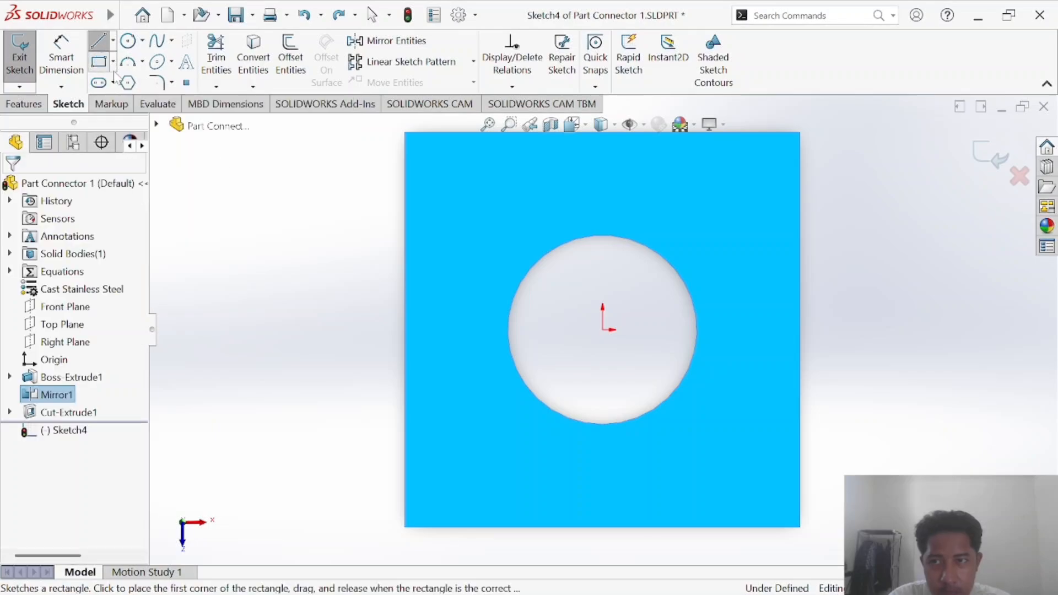
left_click(602, 330)
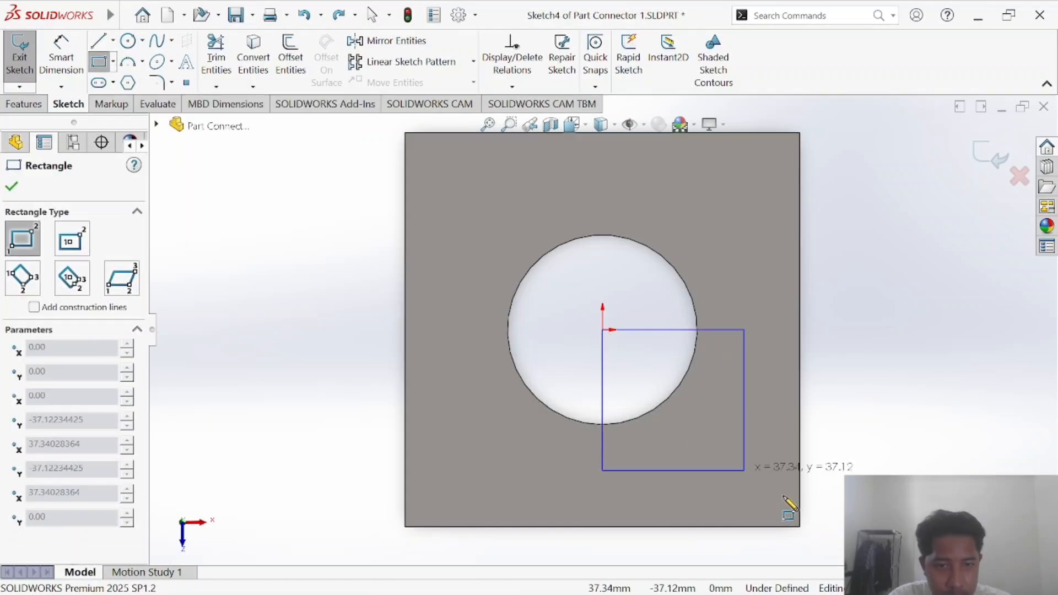
left_click(800, 527)
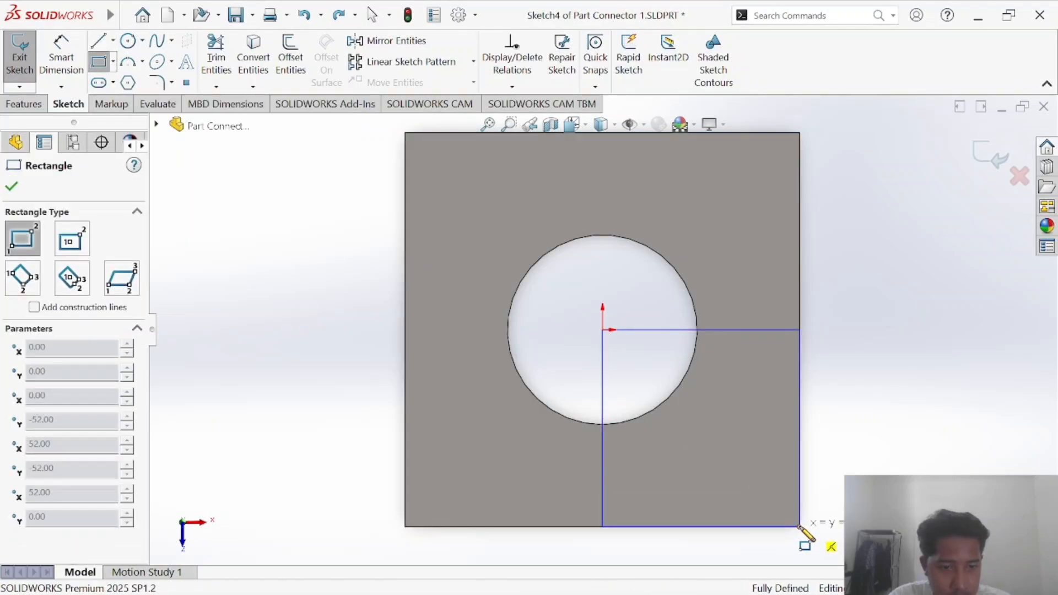
key("Escape")
left_click(24, 104)
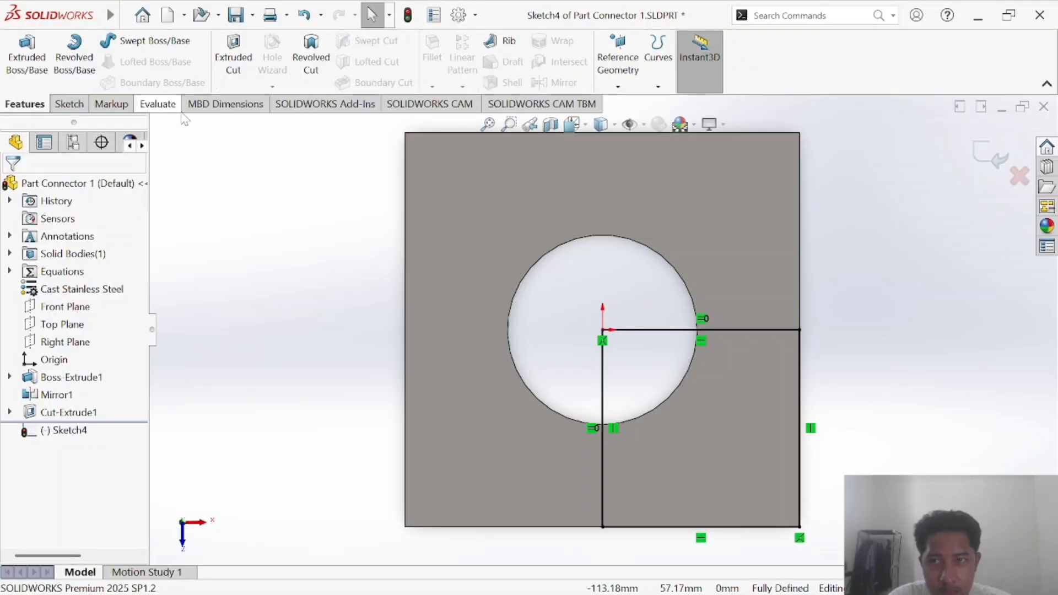
left_click(217, 70)
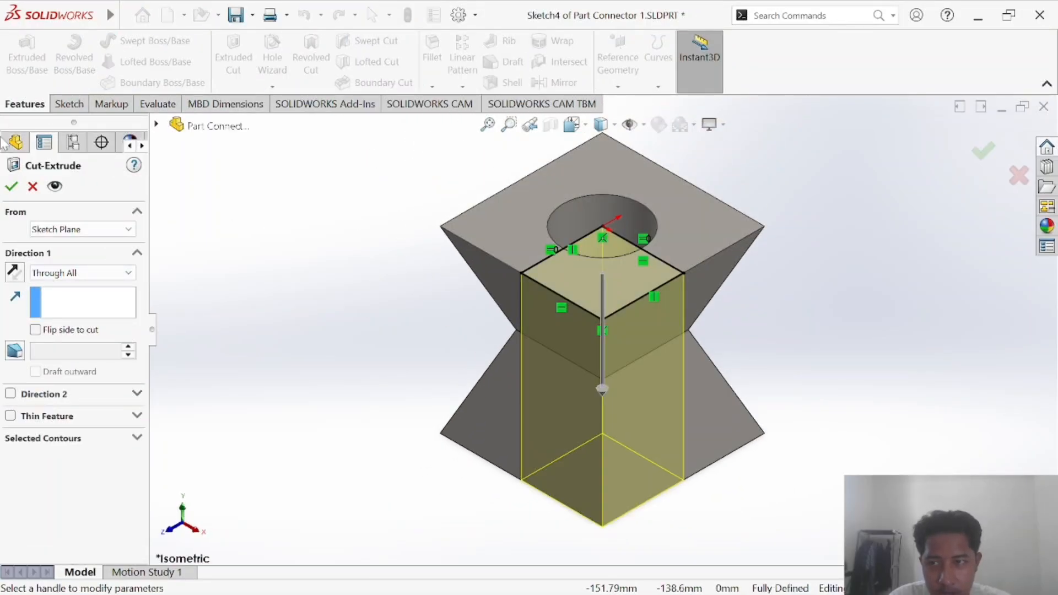
left_click(10, 185)
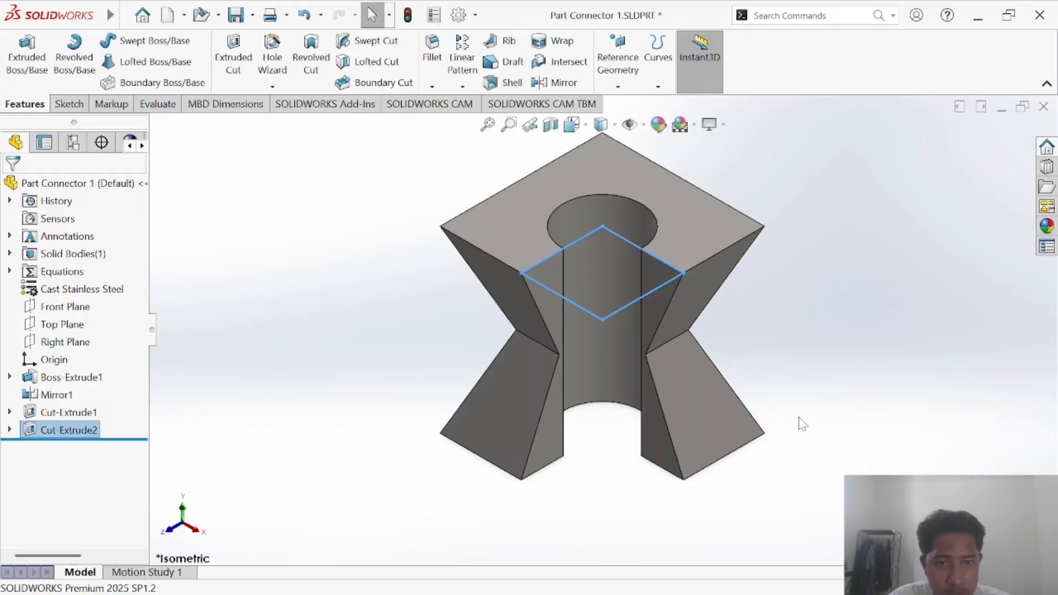
Check the connector drawing in the jobsheet PDF, and undo the quarter cut and its rectangle in SOLIDWORKS
key("alt+Tab")
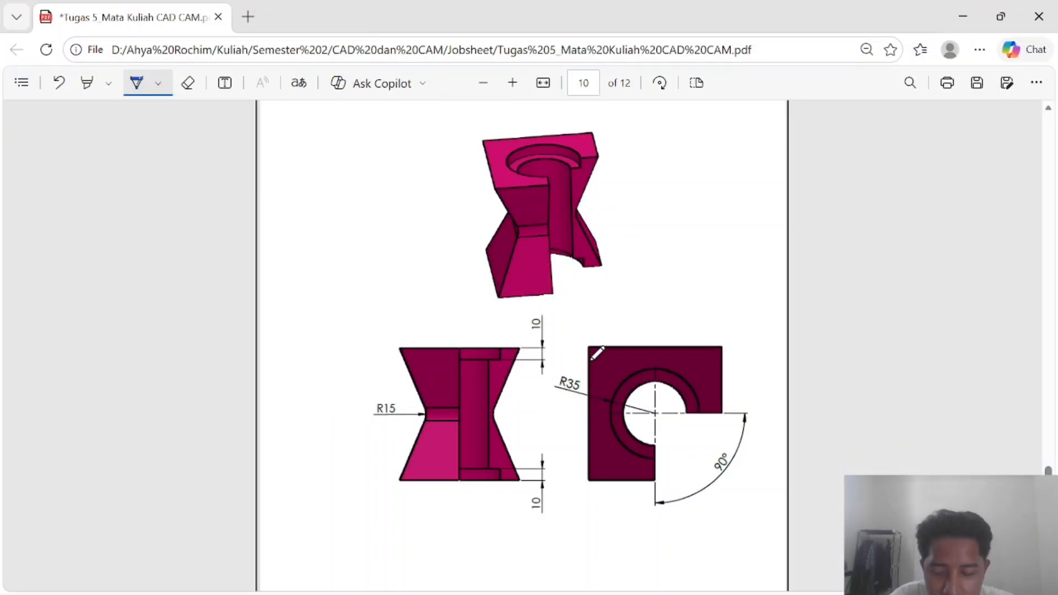
key("alt+Tab")
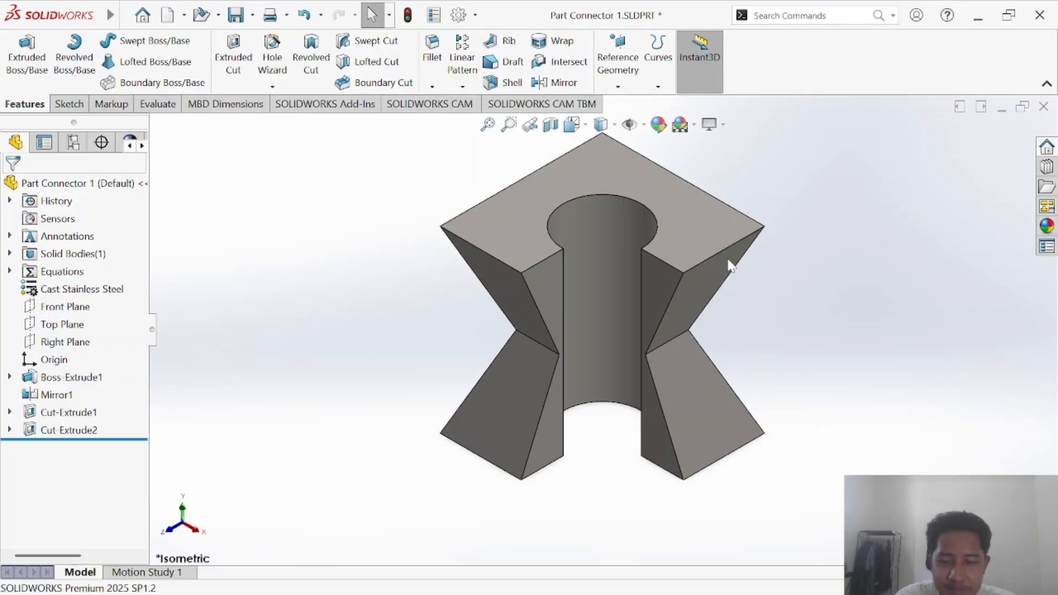
key("ctrl+z")
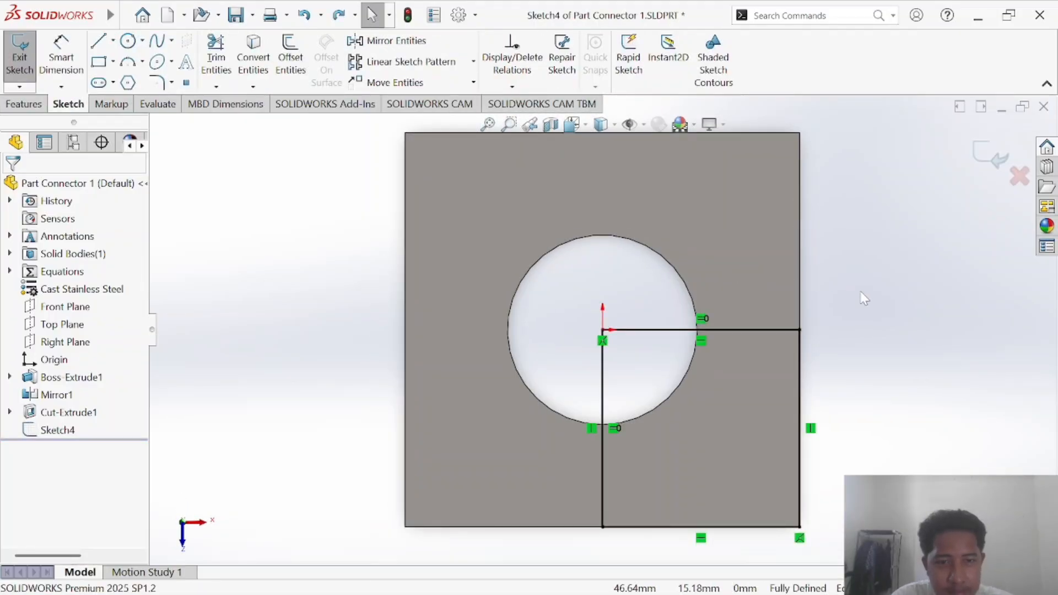
key("ctrl+z")
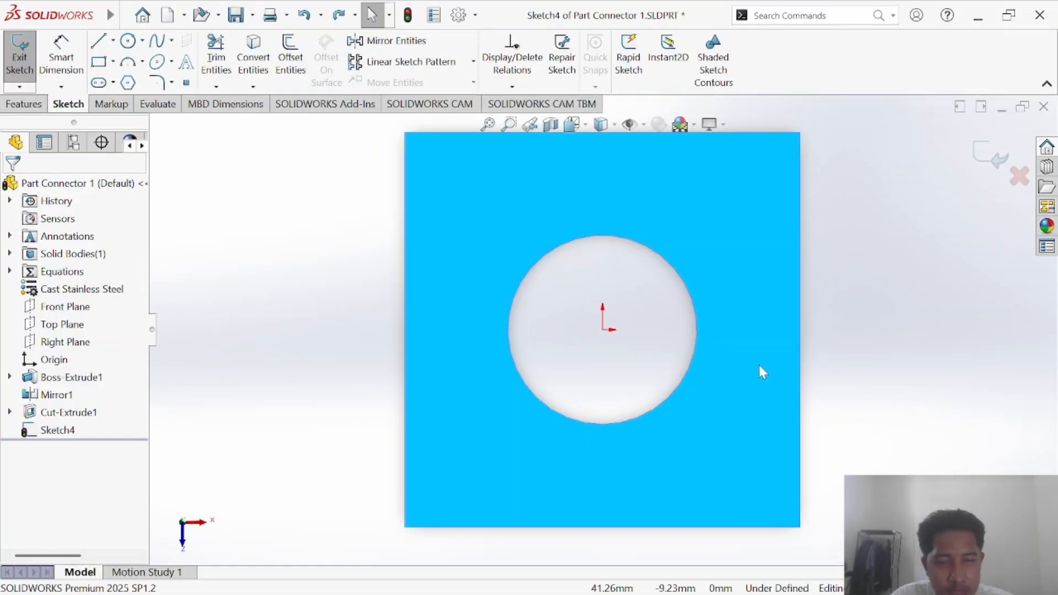
Check the counterbore in the jobsheet PDF and sketch a circle of about 73 mm diameter centred on the origin
key("alt+Tab")
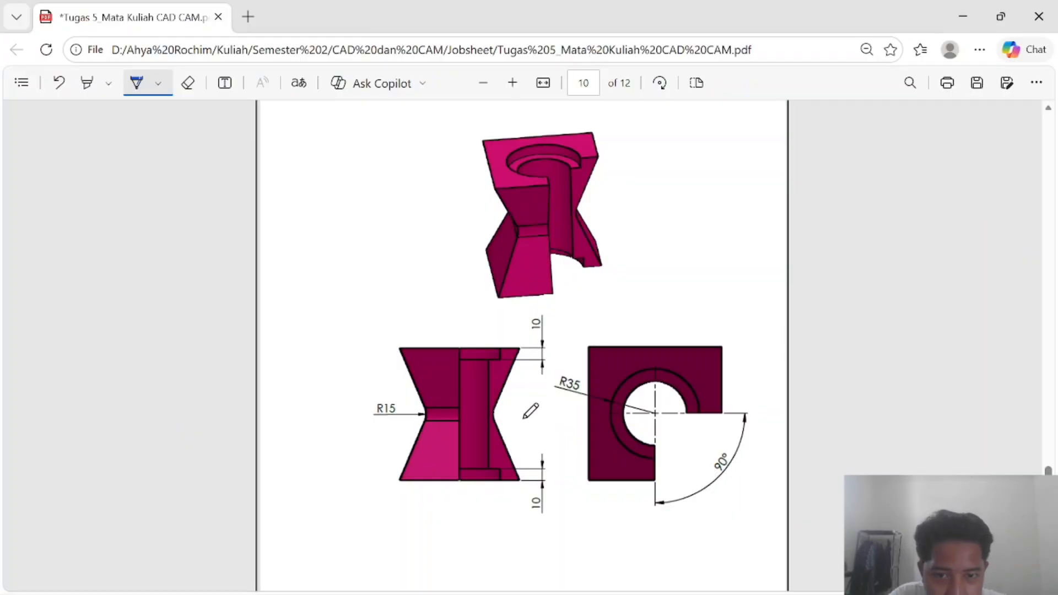
key("alt+Tab")
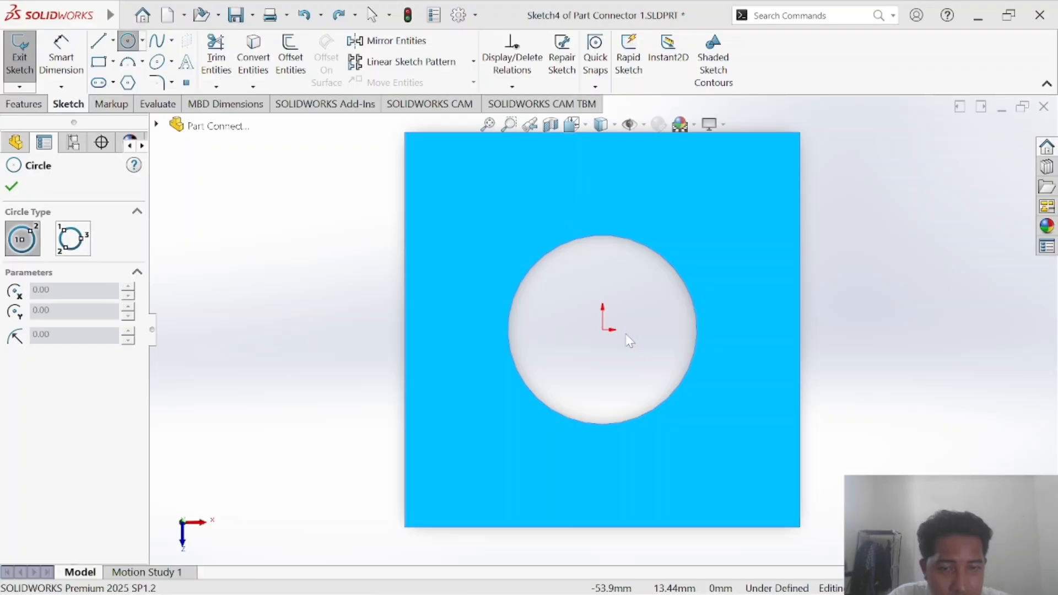
left_click(602, 329)
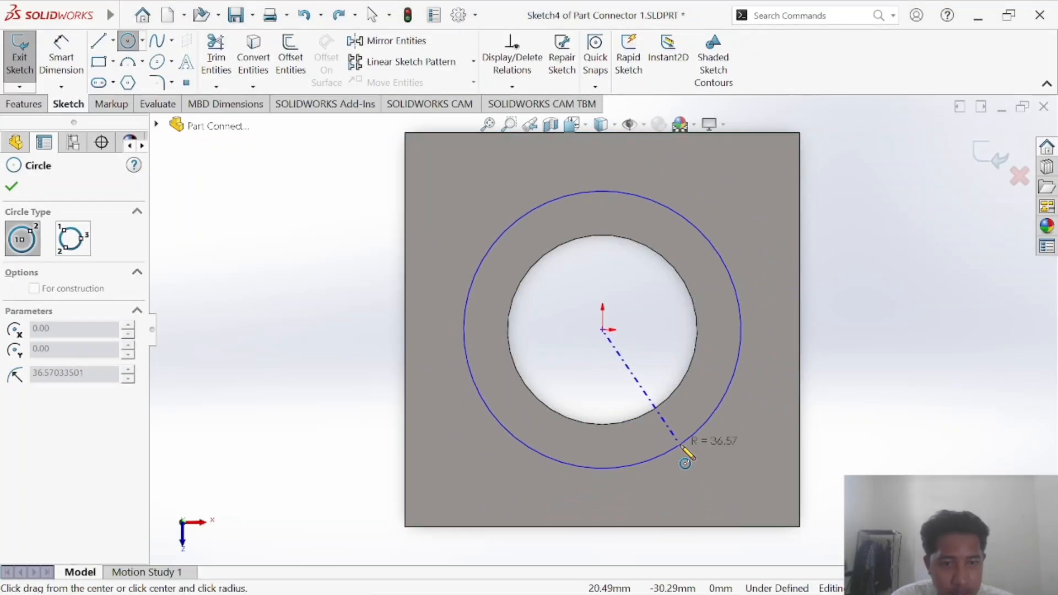
left_click(687, 439)
Check the counterbore radius in the jobsheet PDF and dimension the circle's diameter as 70 mm
left_click(61, 57)
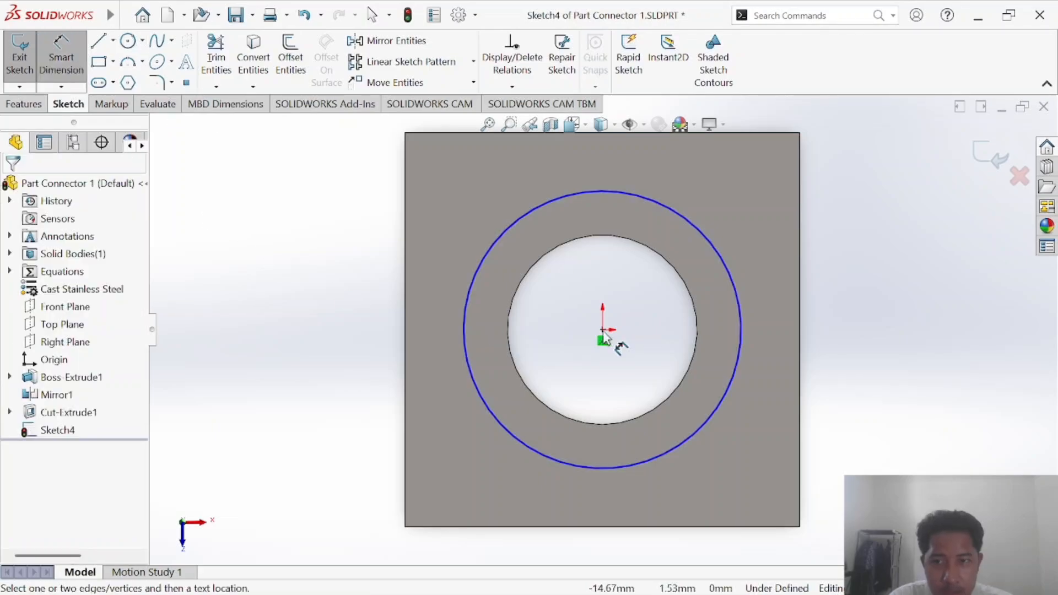
left_click(742, 332)
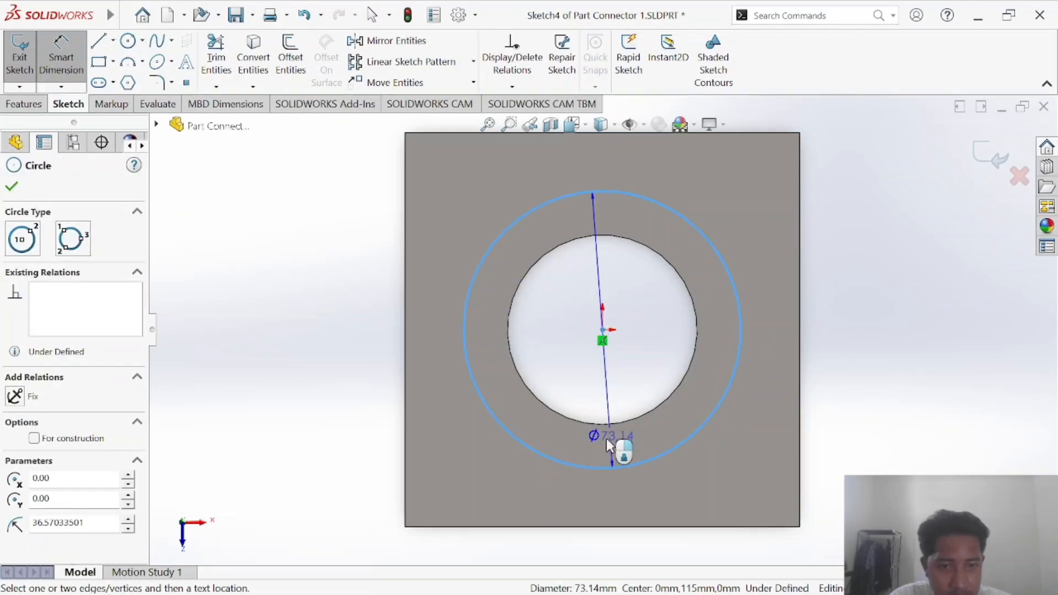
left_click(438, 481)
key("alt+Tab")
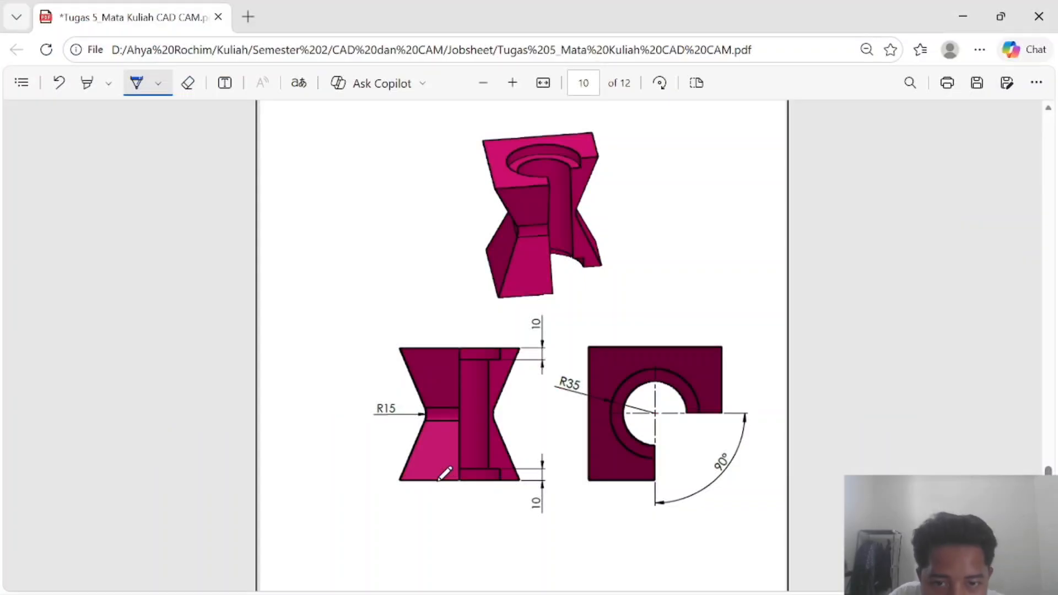
key("alt+Tab")
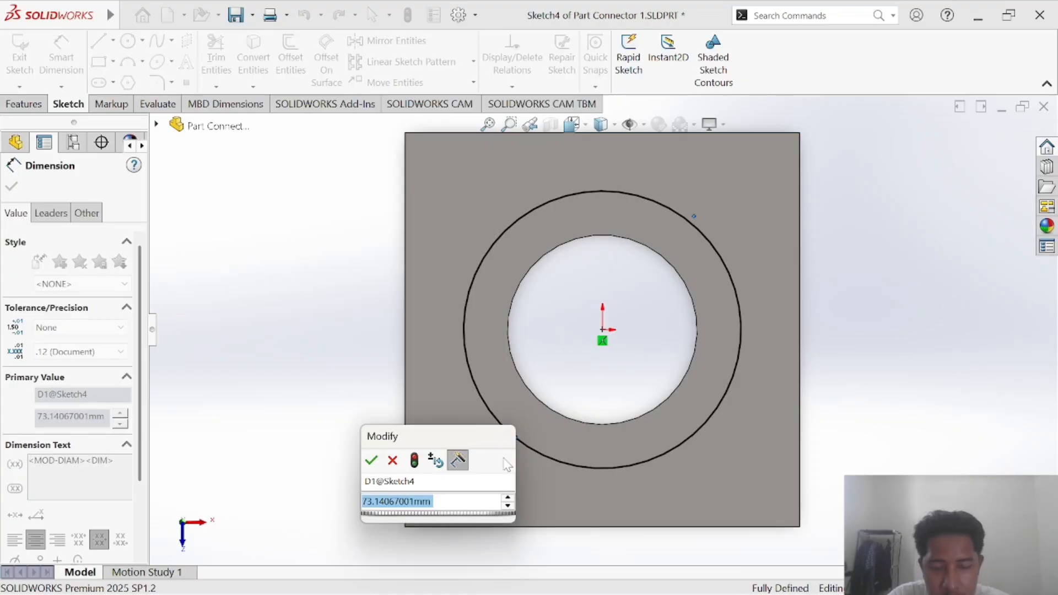
type("70")
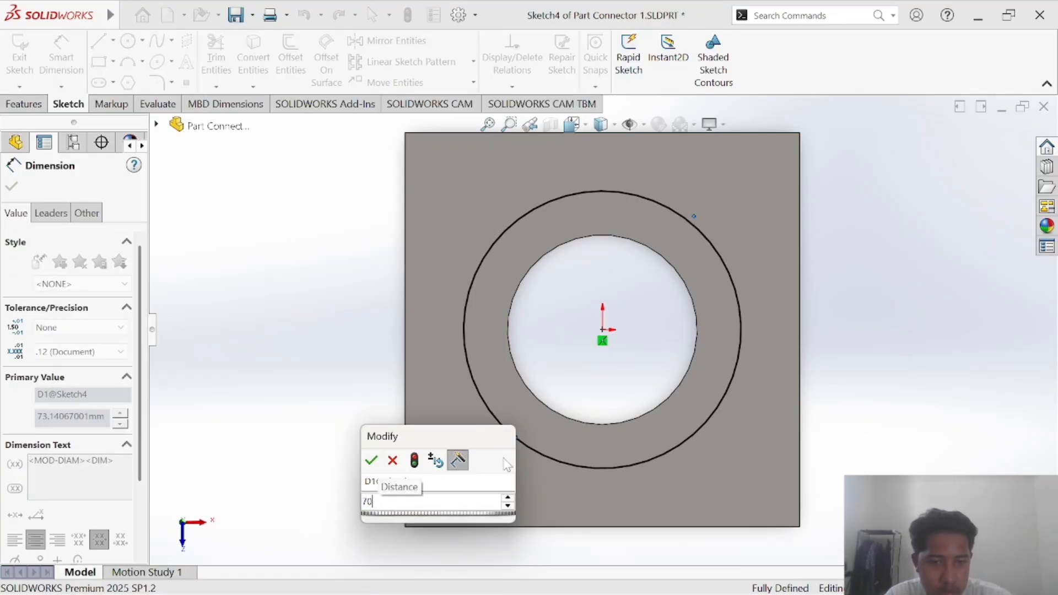
key("Return")
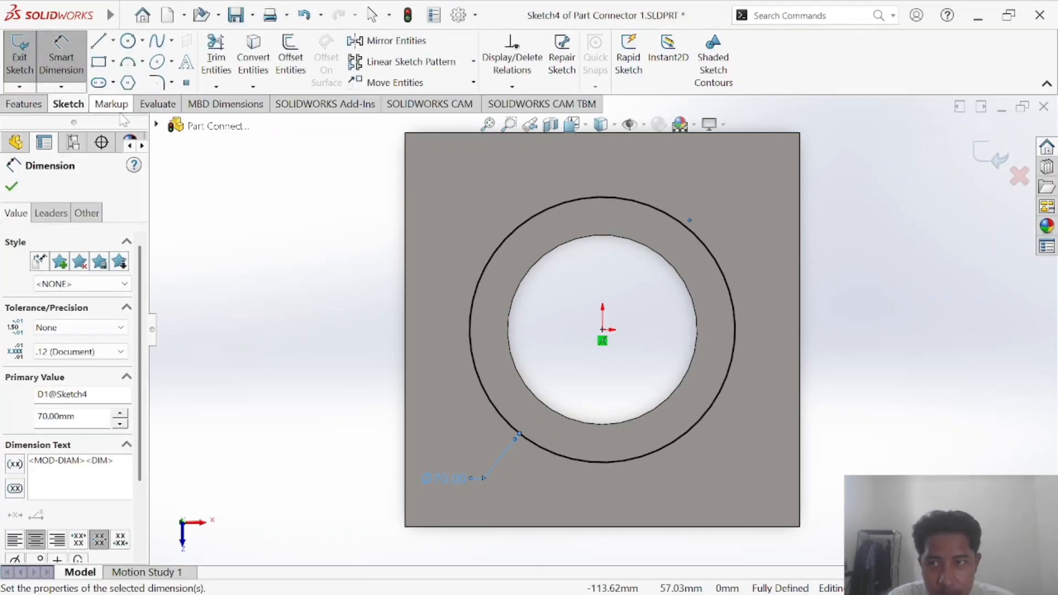
Check the counterbore depth in the jobsheet PDF and cut the 70 mm circle Blind to a depth of 10 mm
key("alt+Tab")
key("alt+Tab")
left_click(9, 107)
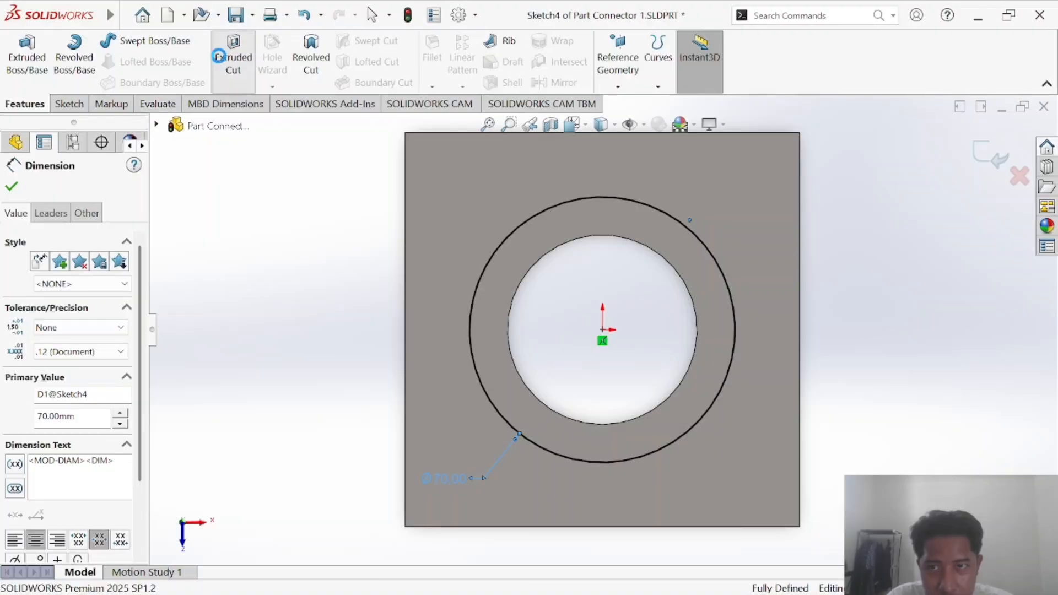
left_click(221, 58)
key("alt+Tab")
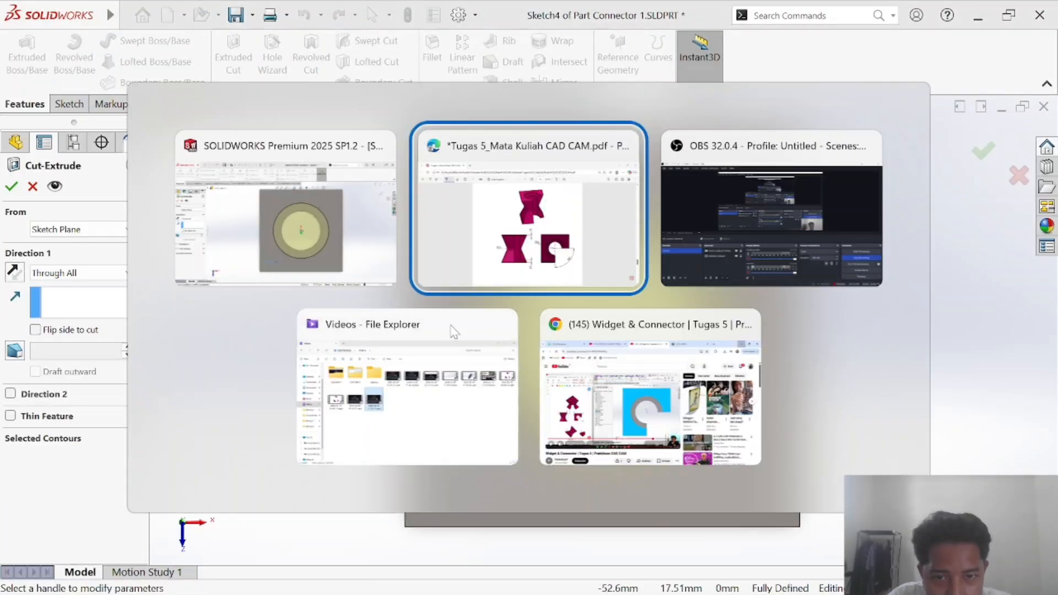
key("alt+Tab")
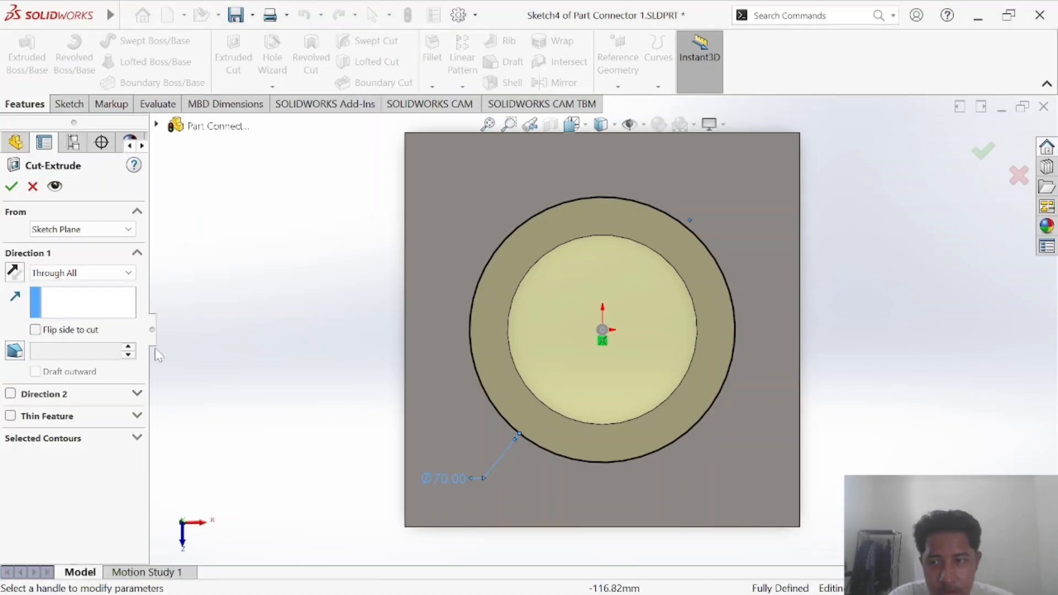
left_click(82, 273)
left_click(105, 287)
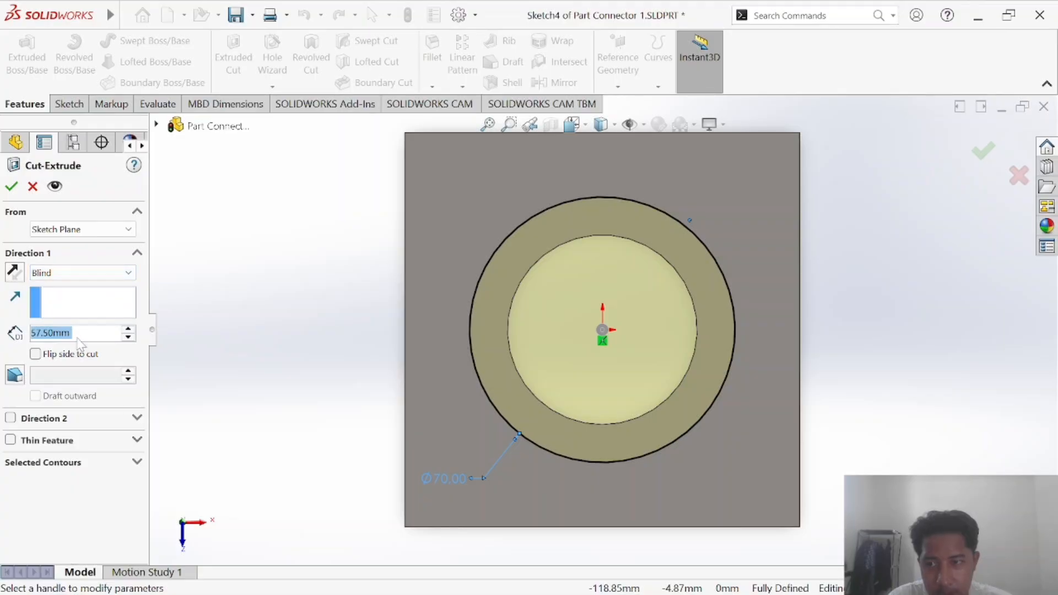
type("10")
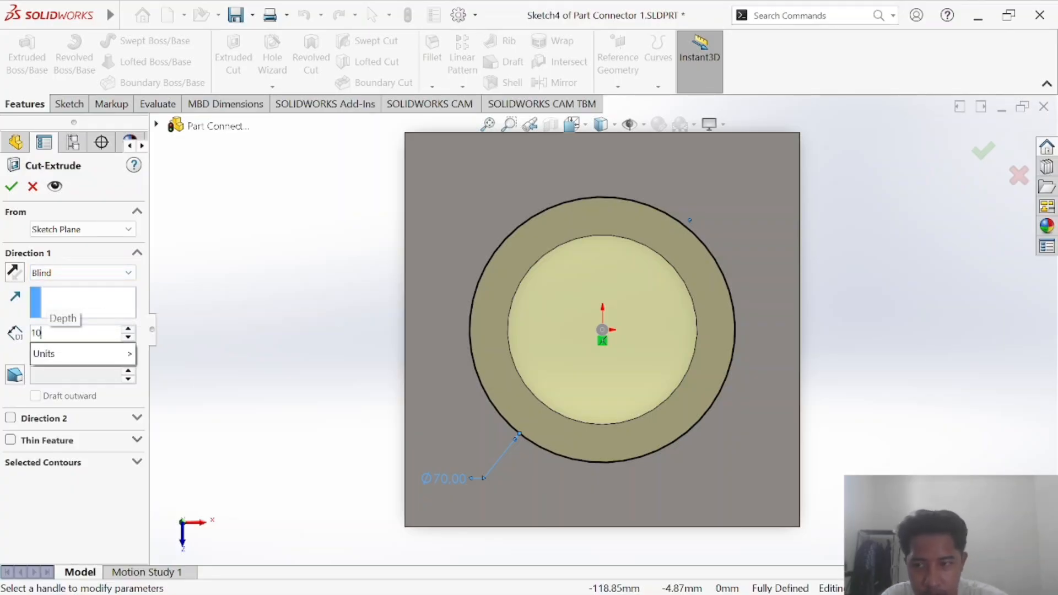
key("Return")
key("Return")
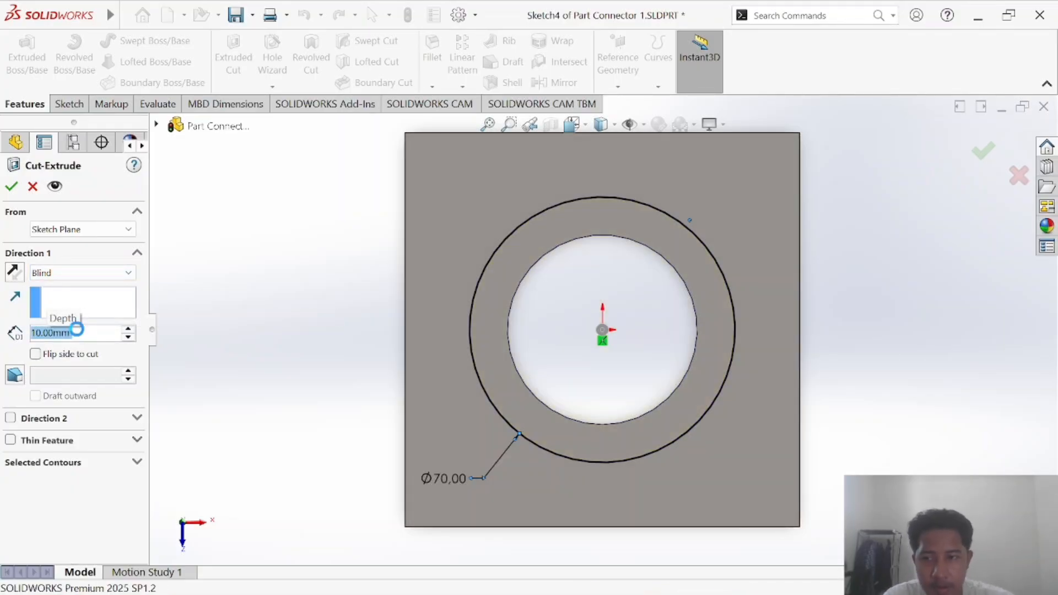
left_click(333, 357)
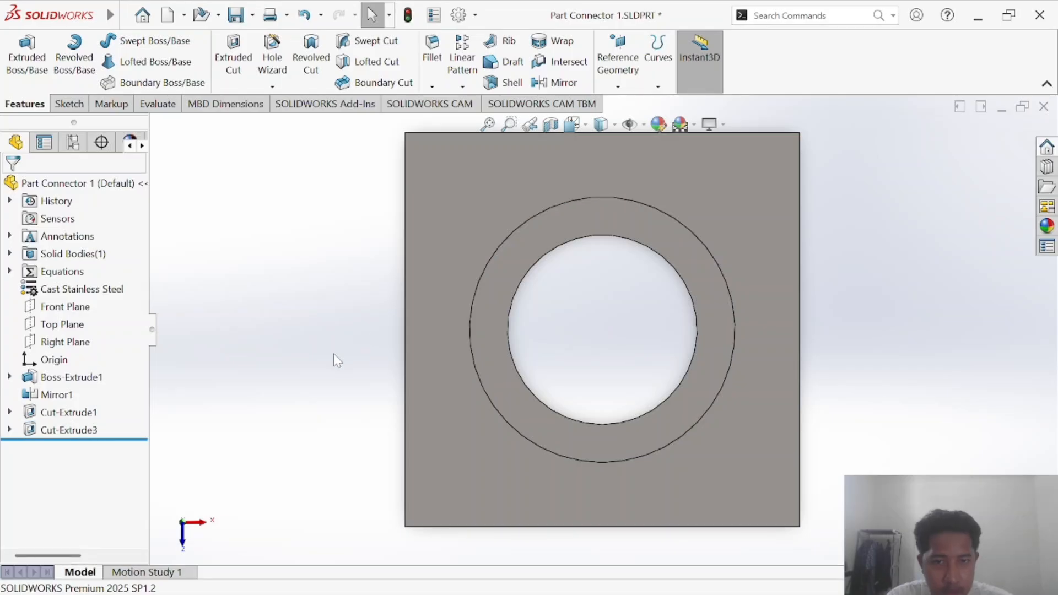
middle_click_drag(333, 357, 328, 234)
scroll(476, 266, "up", 5)
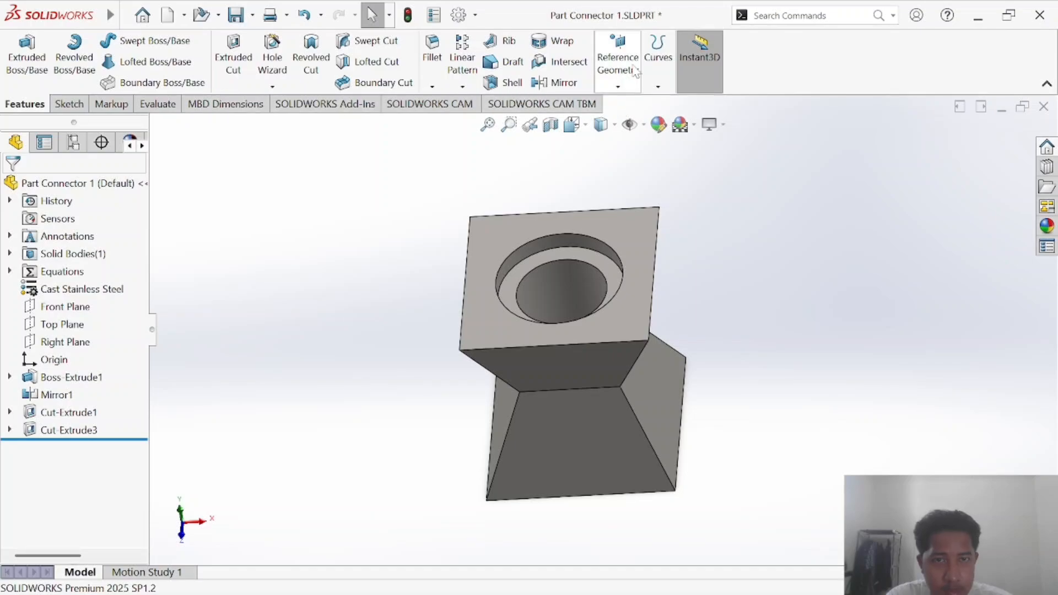
left_click(65, 105)
left_click(25, 104)
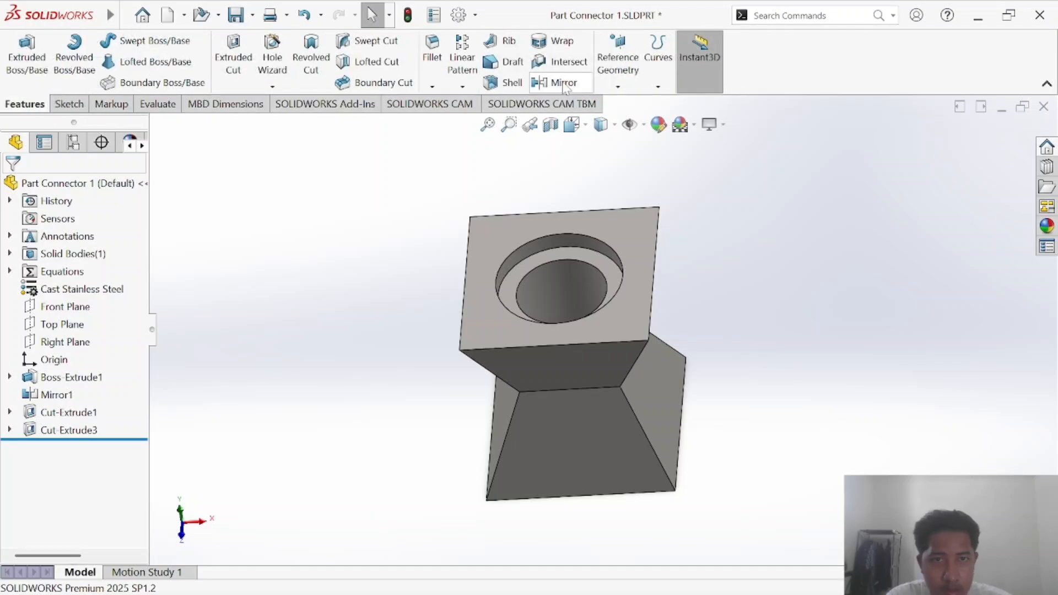
left_click(605, 79)
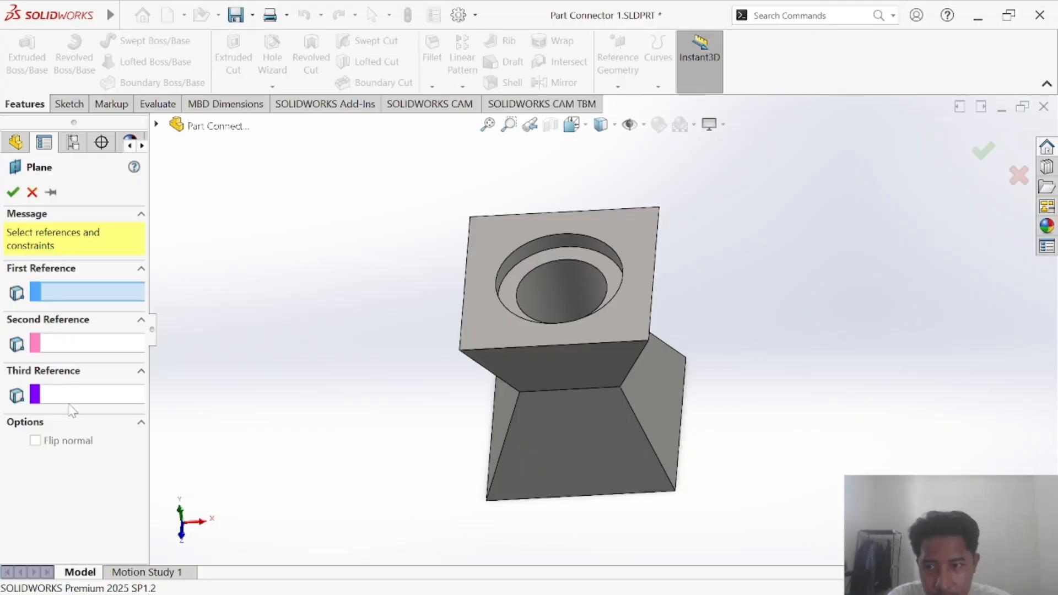
left_click(603, 412)
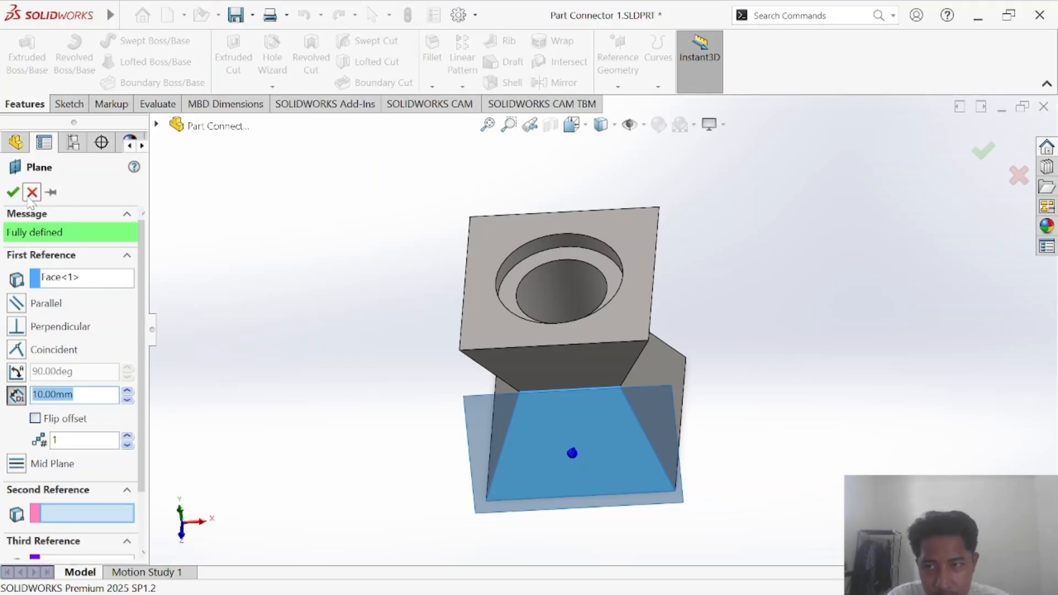
key("Escape")
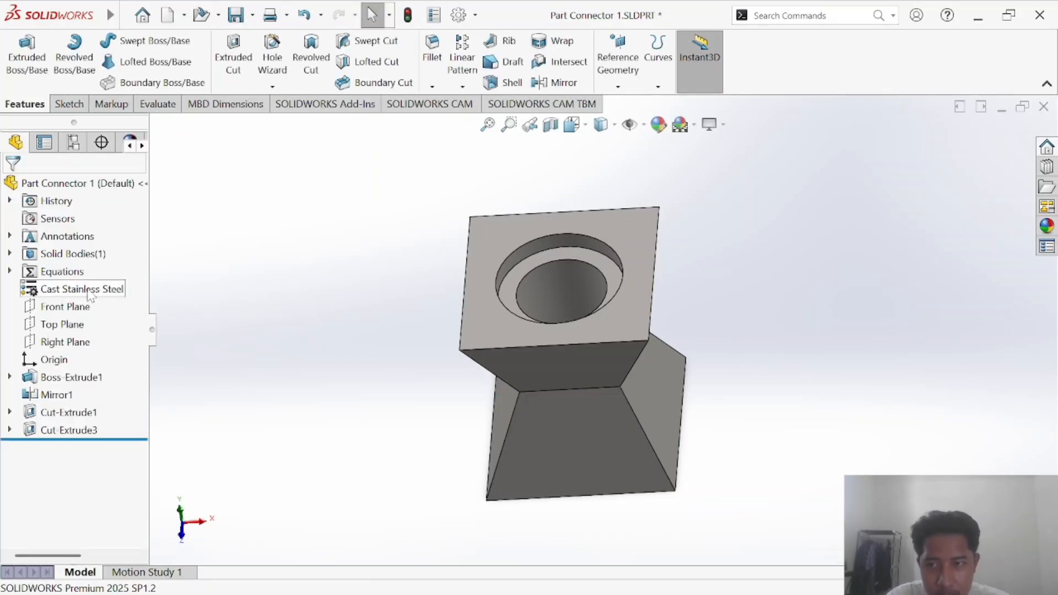
Create a reference plane midway between the connector's upper and lower end faces
left_click(618, 58)
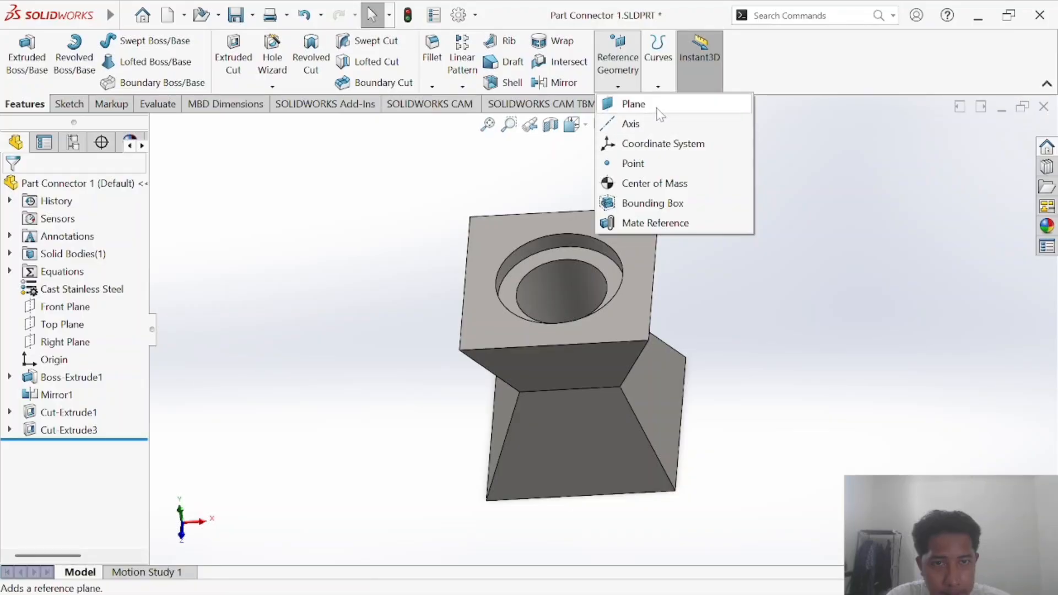
left_click(639, 102)
left_click(626, 310)
middle_click_drag(666, 414, 666, 237)
left_click(640, 364)
middle_click_drag(640, 365, 340, 265)
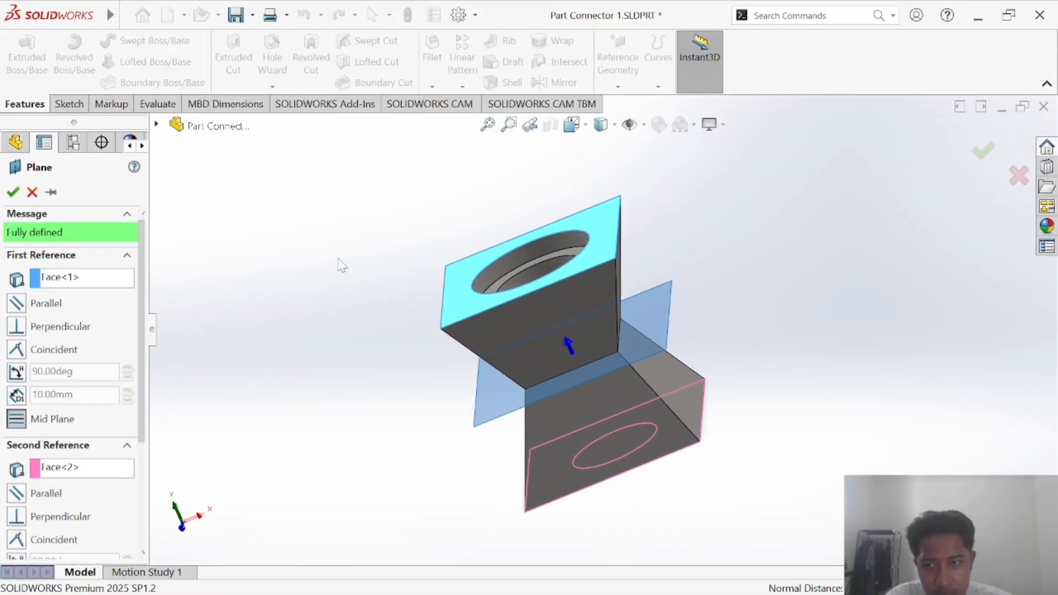
left_click(14, 192)
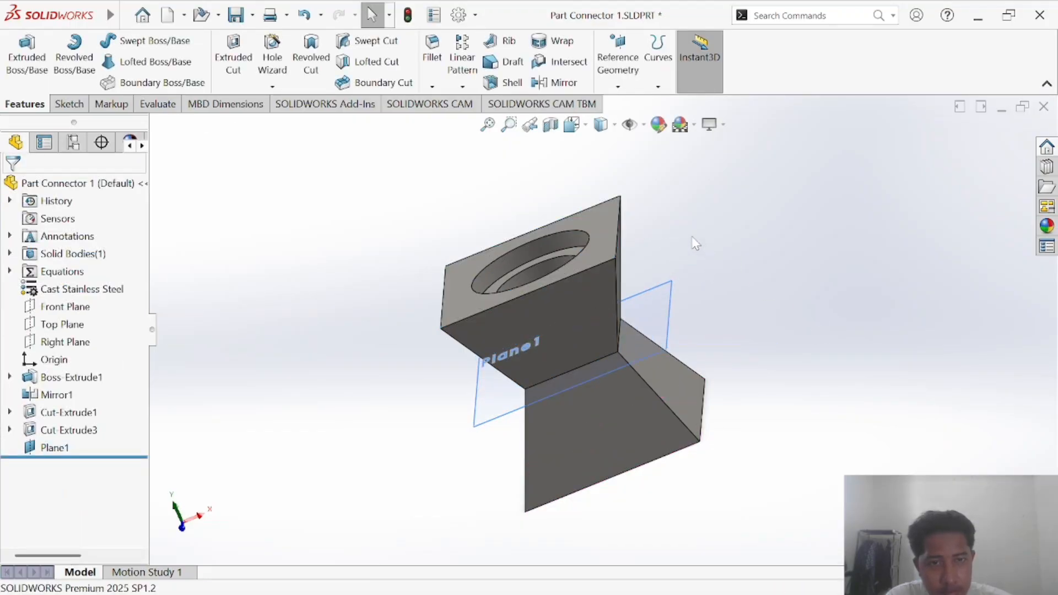
Mirror the counterbore cut Cut-Extrude3 about the mid-plane Plane1 onto the connector's lower end
middle_click_drag(695, 243, 685, 227)
left_click(557, 82)
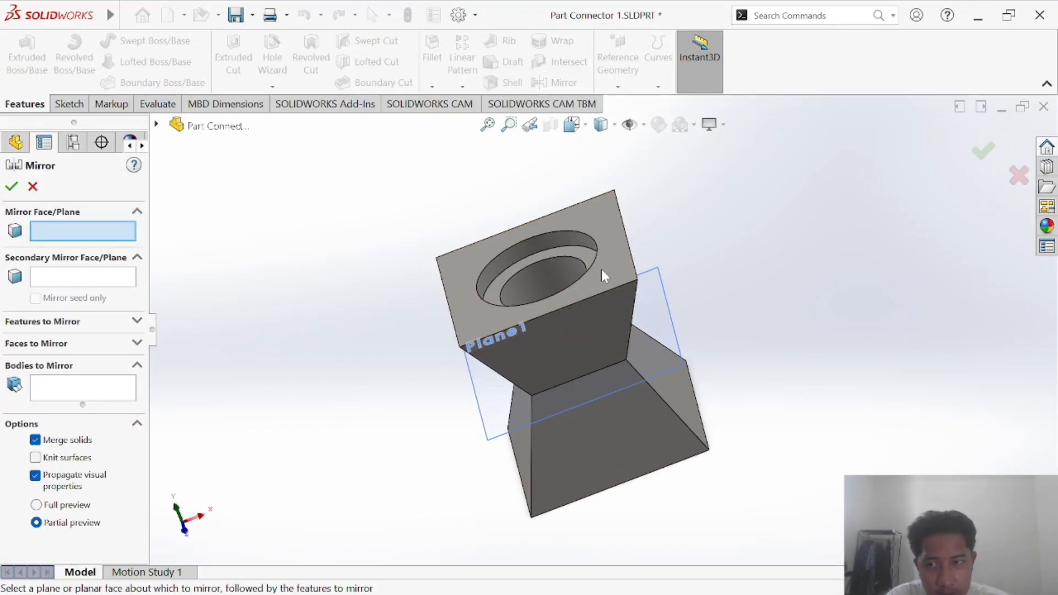
left_click(87, 347)
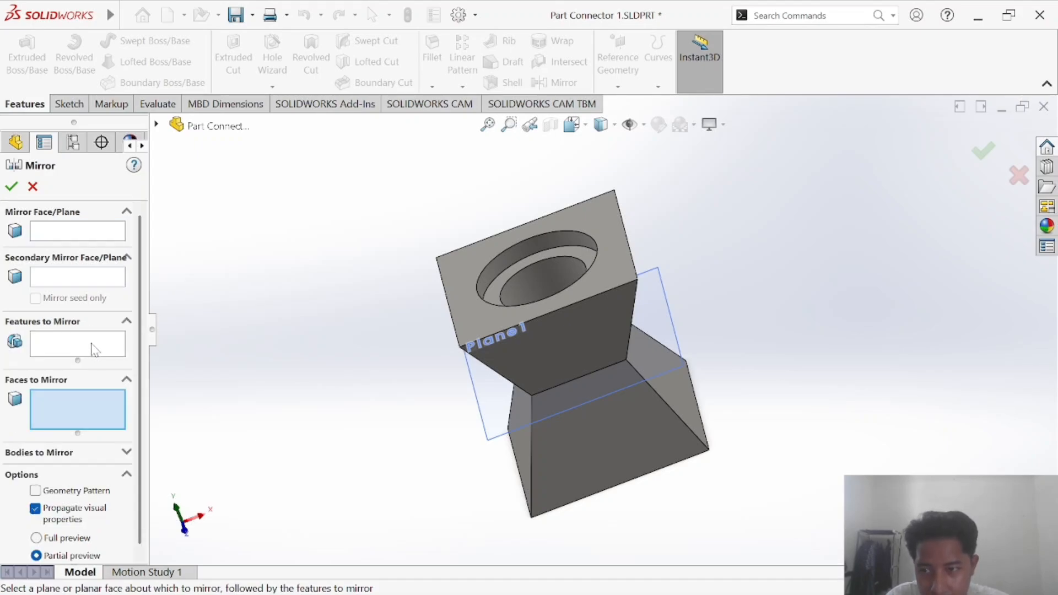
left_click(62, 345)
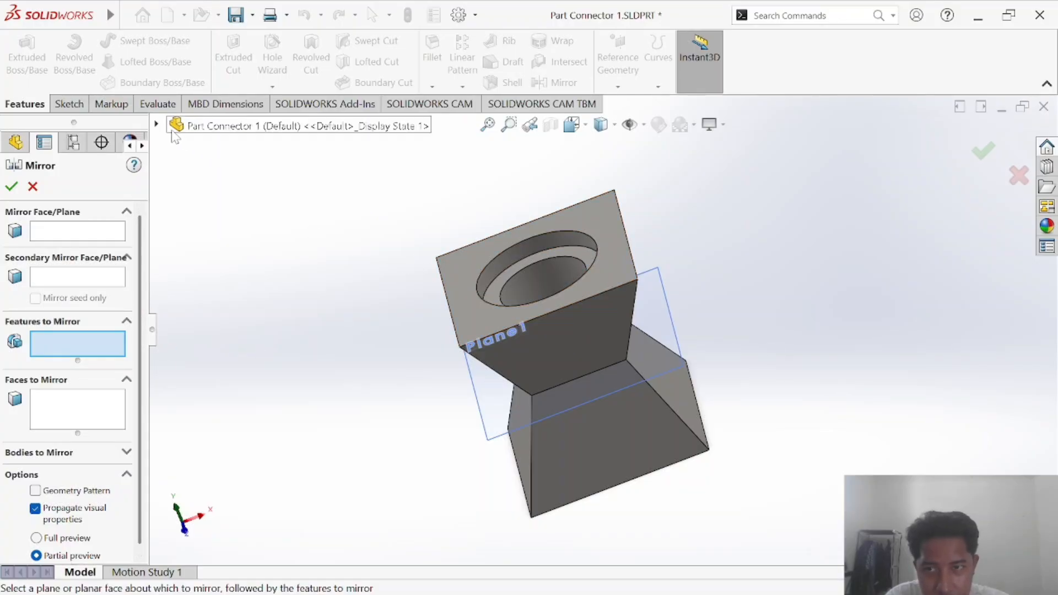
left_click(210, 127)
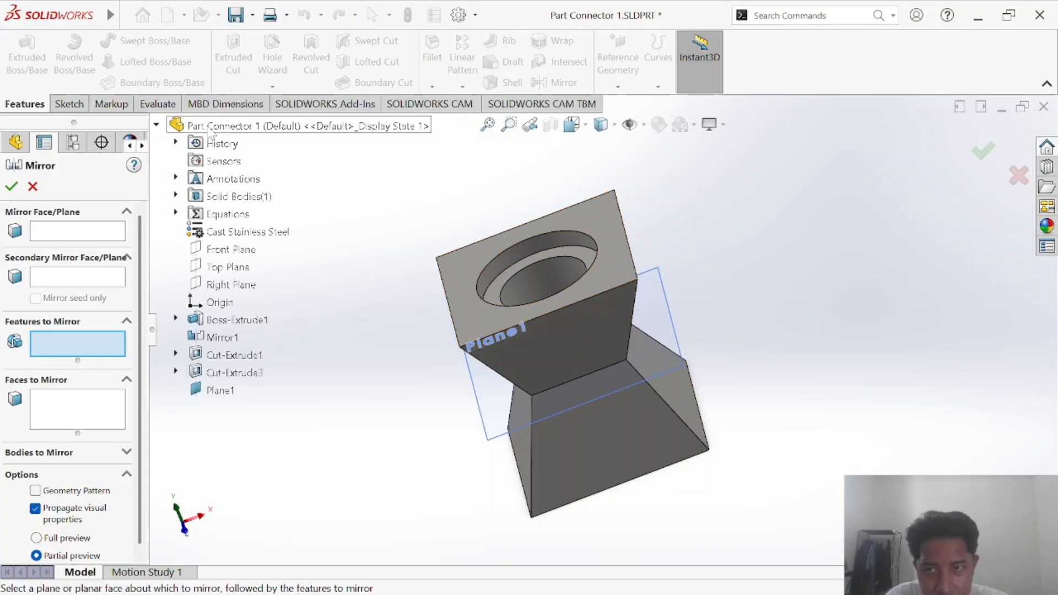
left_click(234, 374)
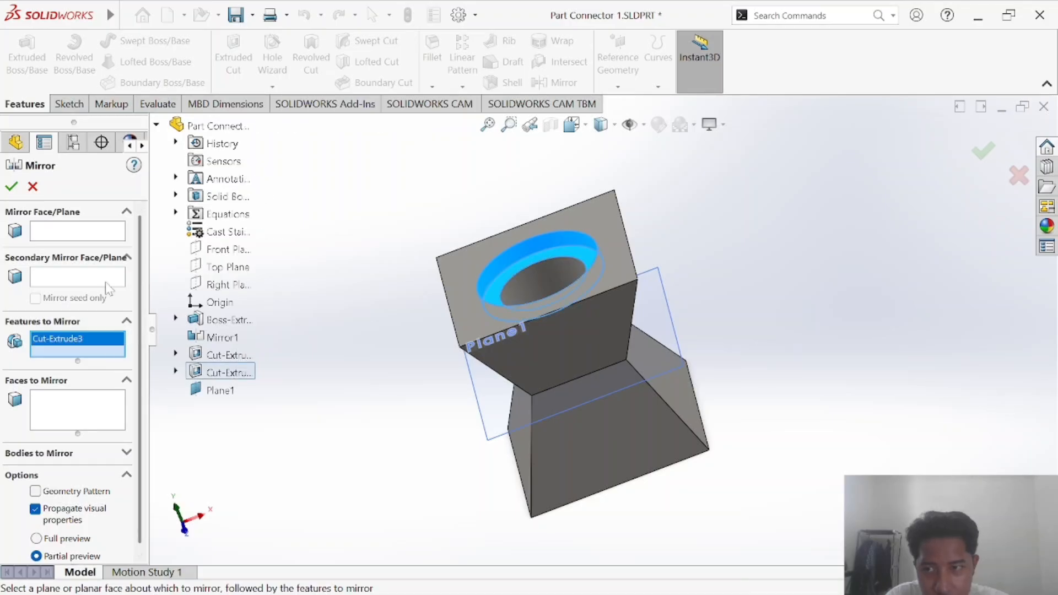
left_click(84, 236)
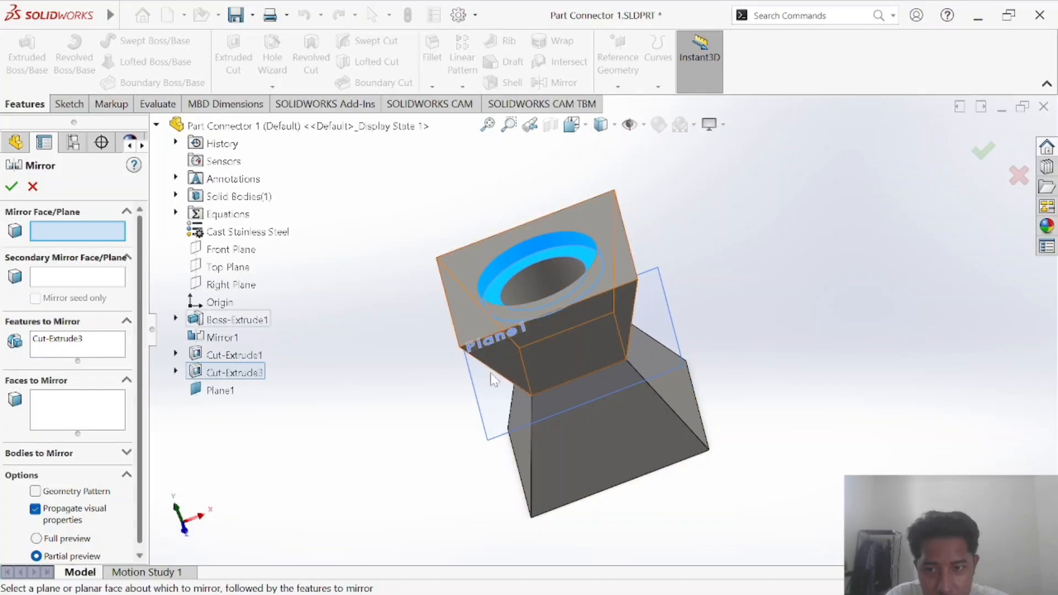
left_click(216, 391)
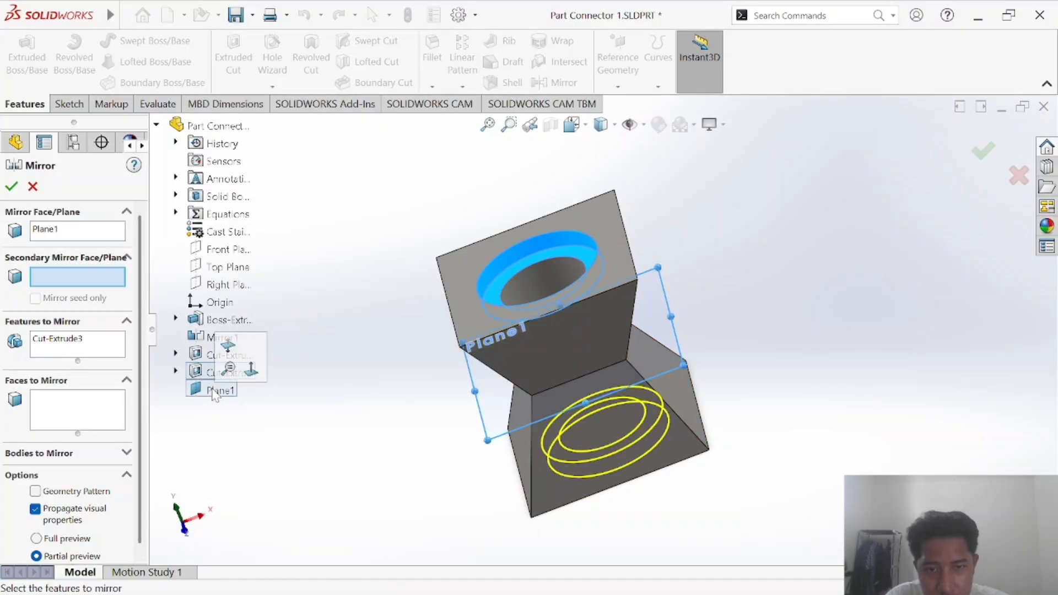
middle_click_drag(433, 468, 303, 330)
left_click(12, 186)
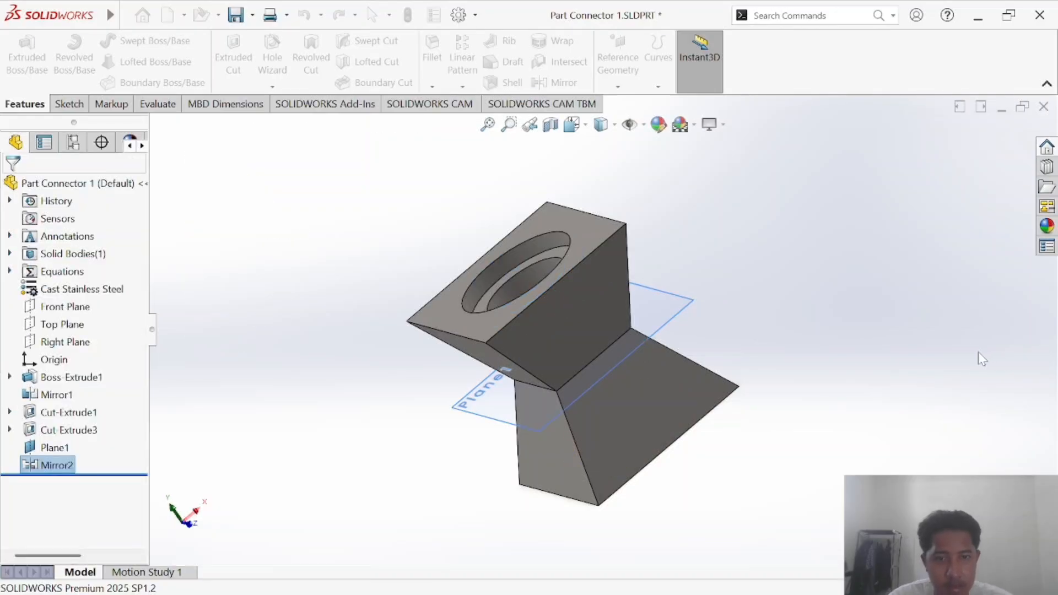
left_click(746, 300)
middle_click_drag(845, 406, 816, 309)
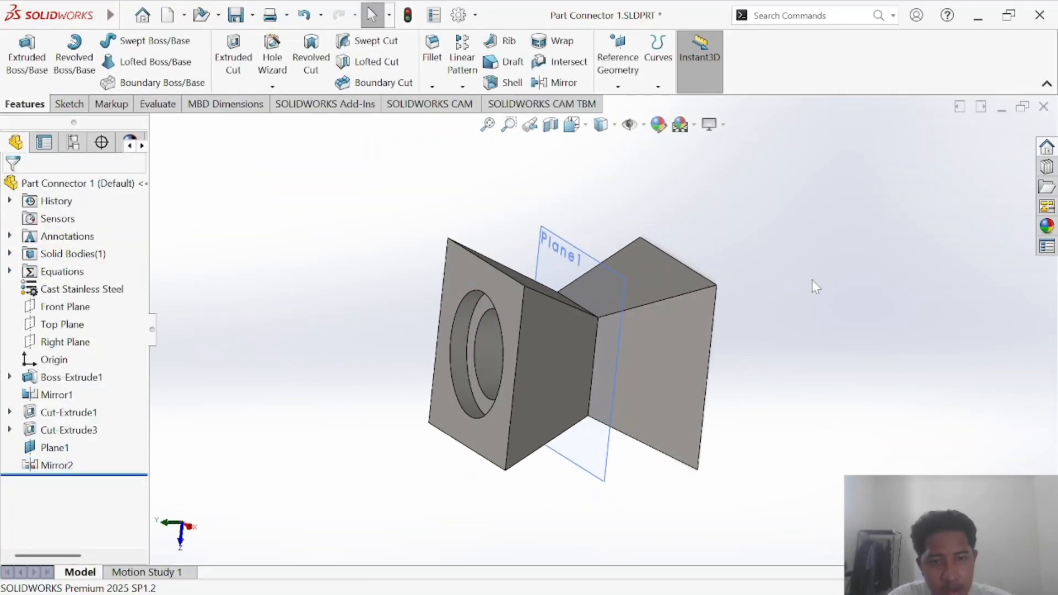
Sketch a 52 mm square on the upper face, from the origin to the face's front corner
left_click(571, 125)
left_click(660, 169)
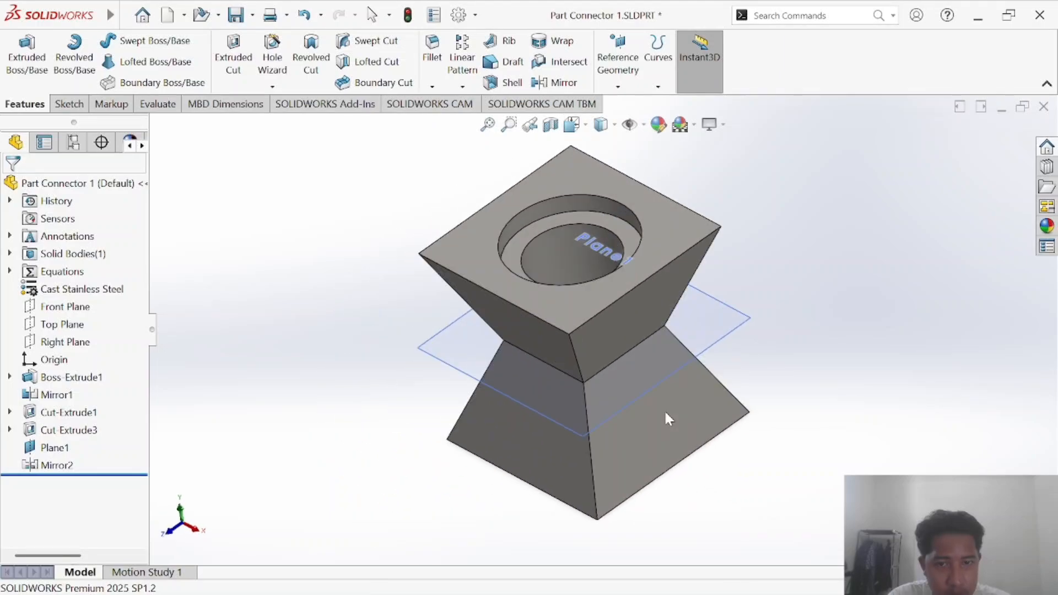
right_click(601, 288)
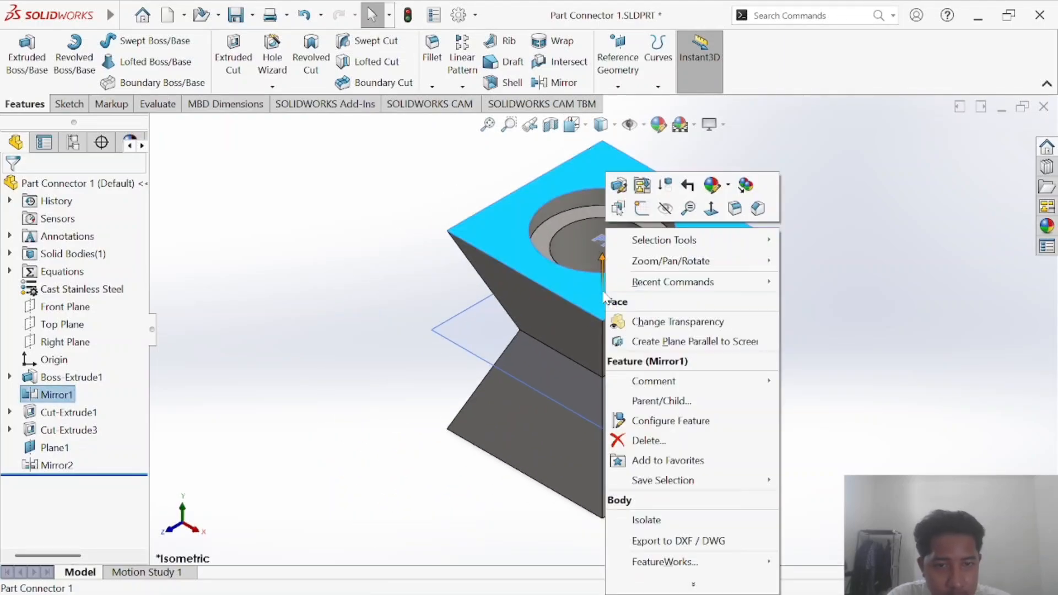
left_click(643, 208)
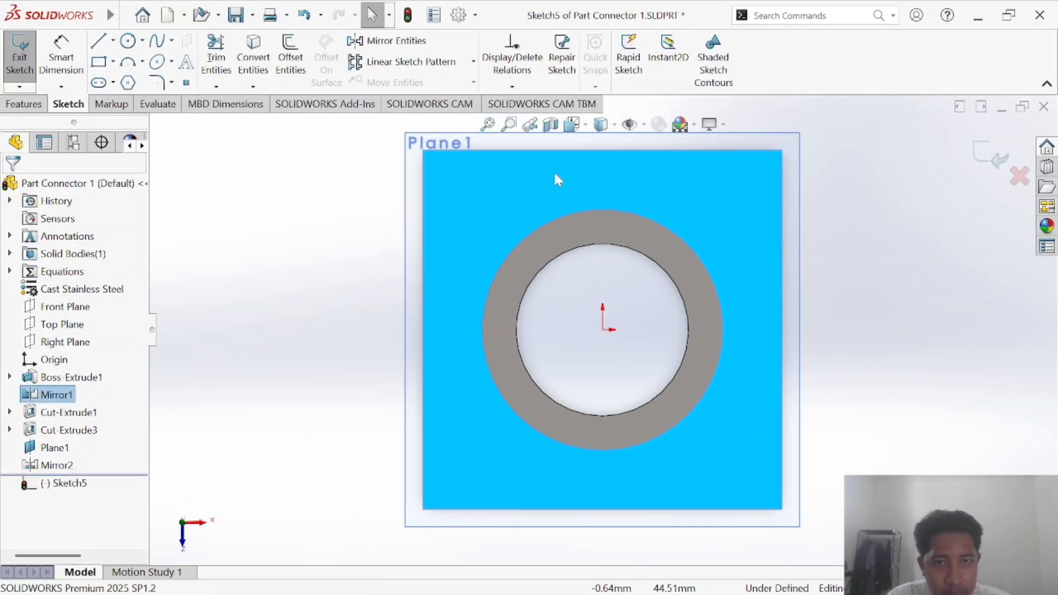
left_click(100, 62)
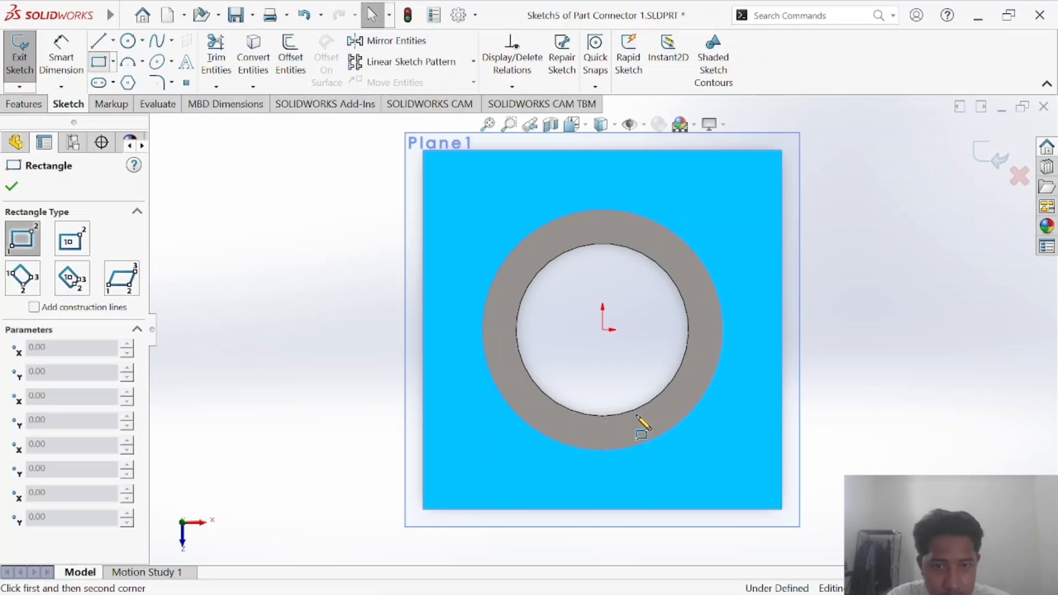
left_click(602, 329)
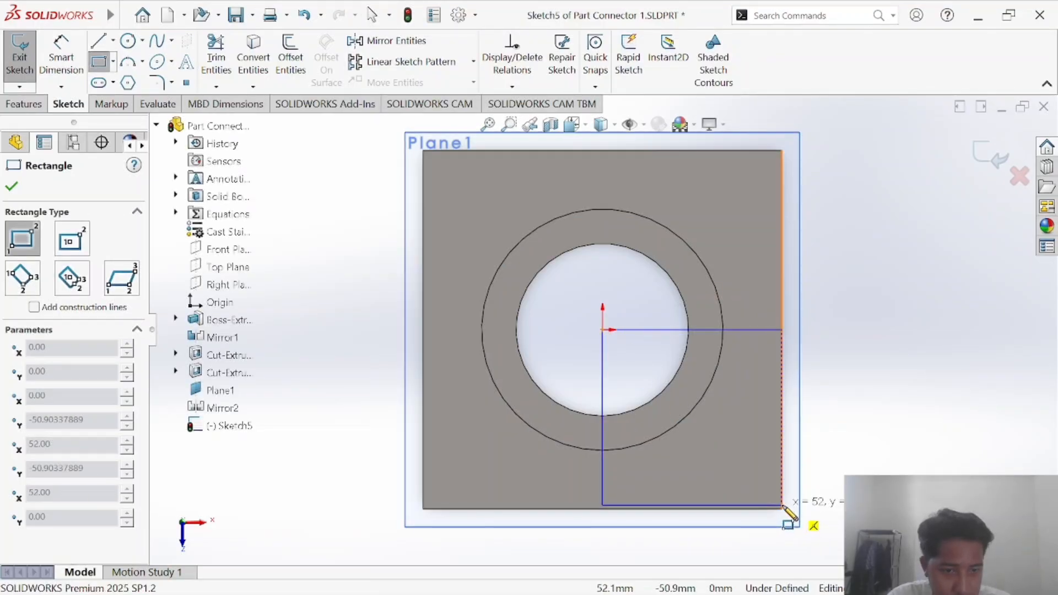
left_click(781, 509)
key("Escape")
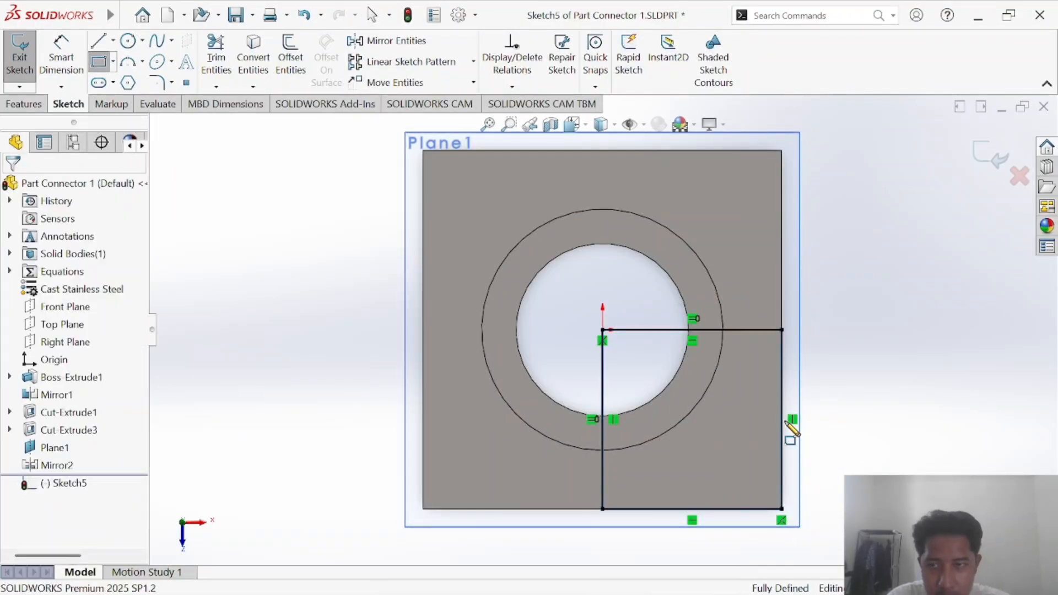
Cut the square Through All to remove a quarter of the connector
left_click(25, 104)
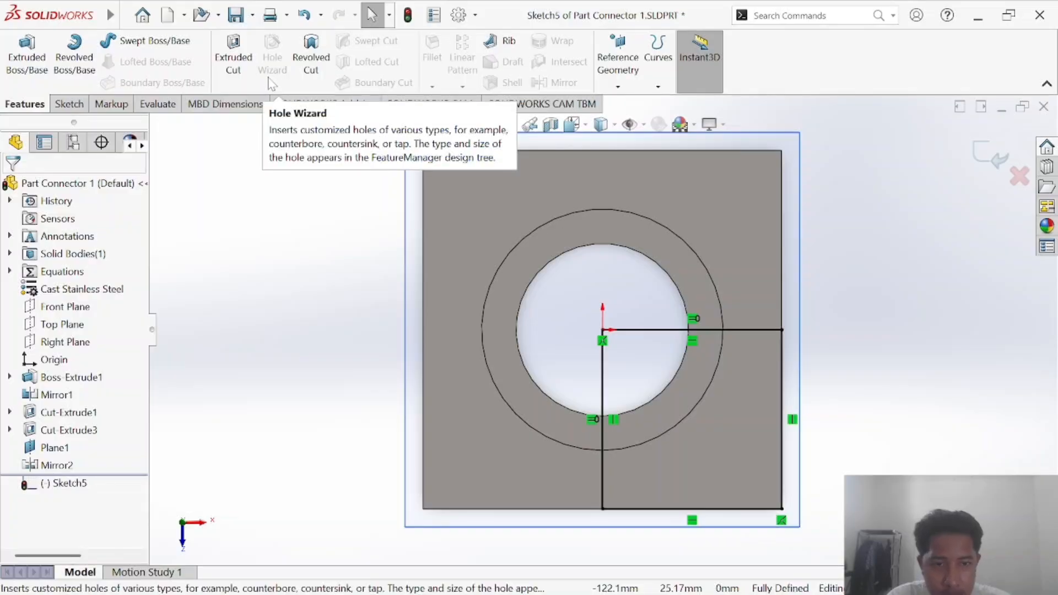
left_click(235, 65)
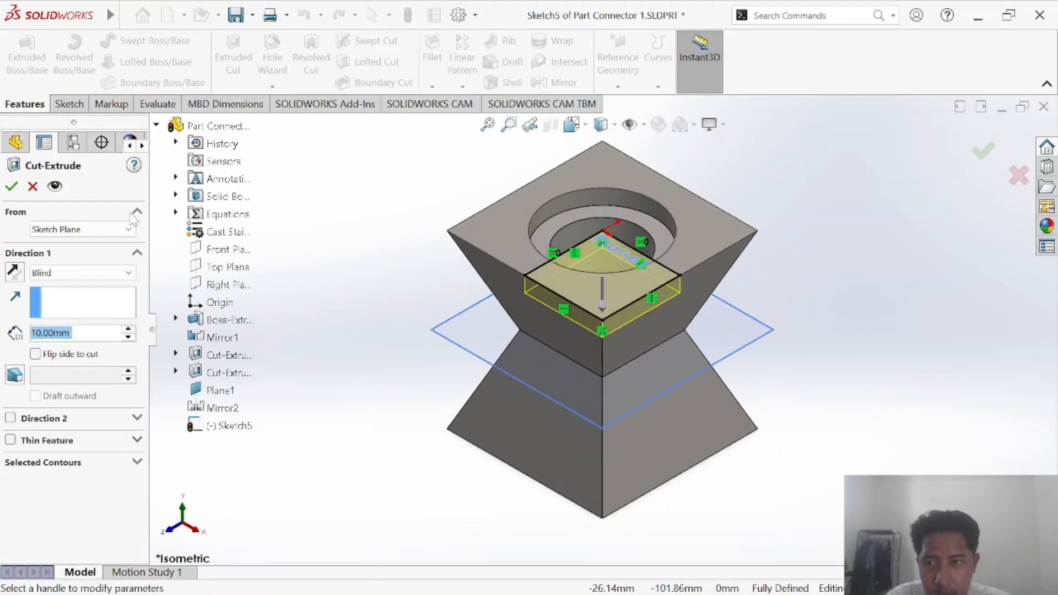
left_click(82, 274)
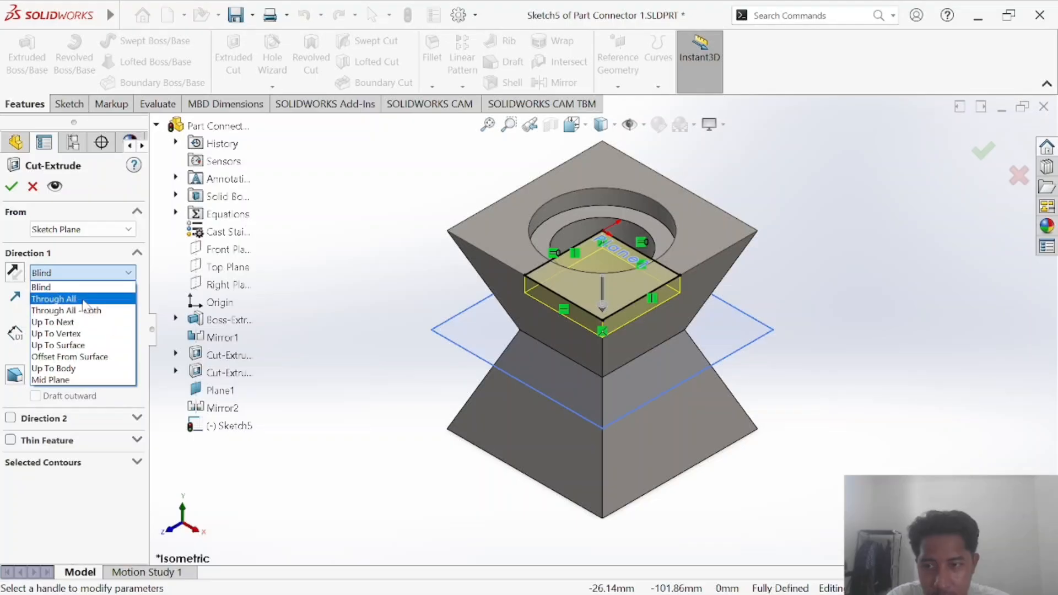
left_click(52, 296)
left_click(12, 187)
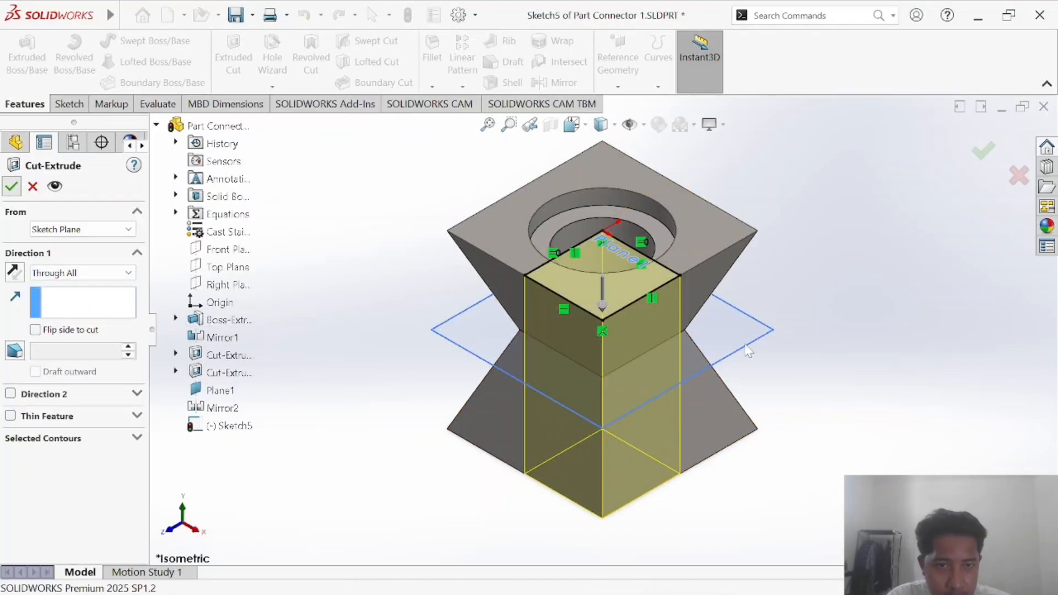
middle_click_drag(827, 351, 811, 325)
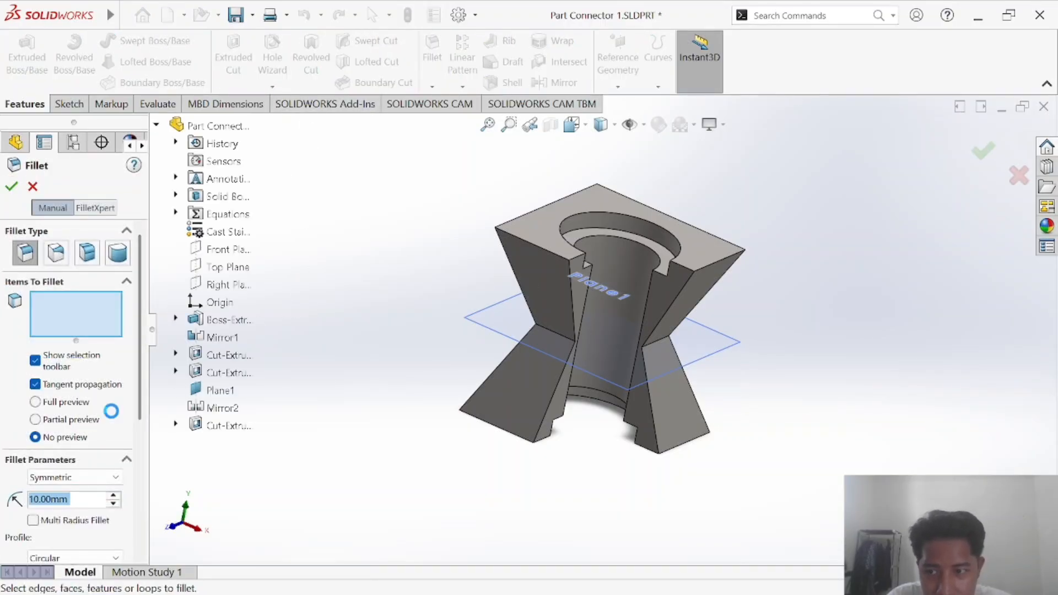
Set the fillet radius to 15 mm and select the first three waist edges, where the upper and lower tapered faces meet
key("alt+Tab")
key("alt+Tab")
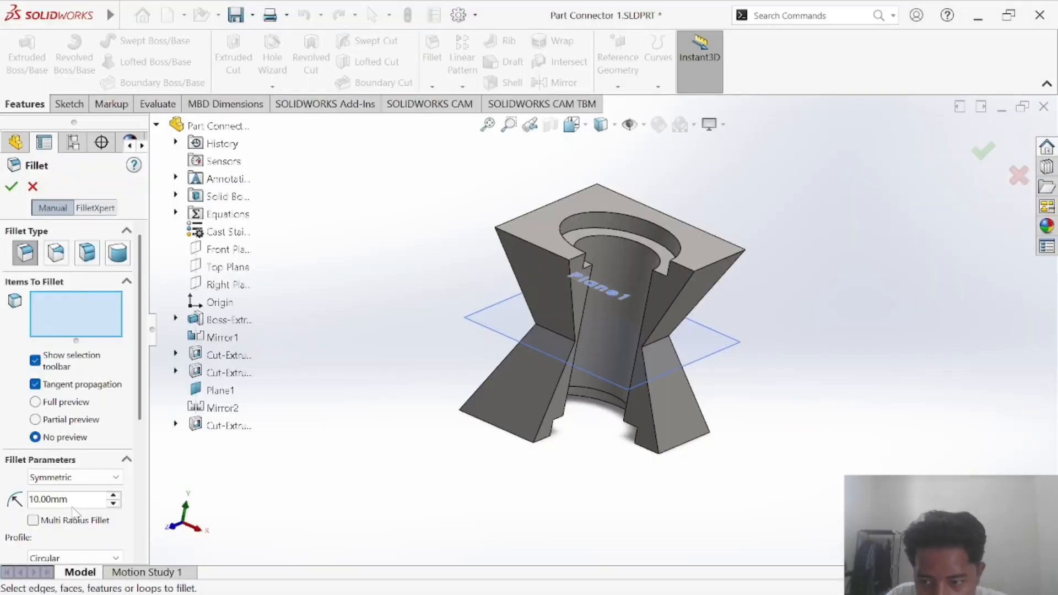
type("15")
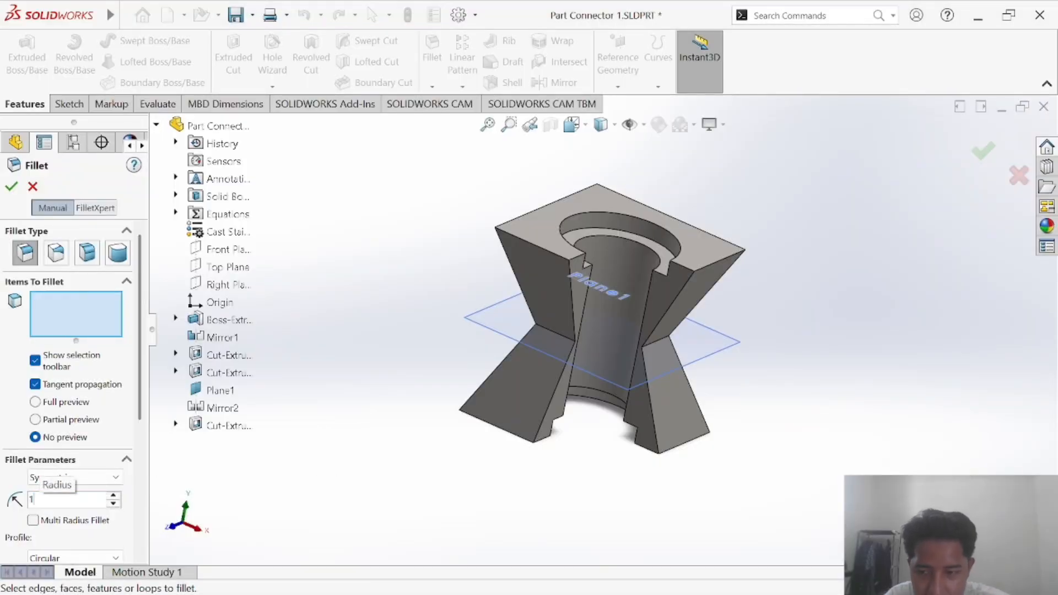
key("Return")
scroll(513, 346, "up", 2)
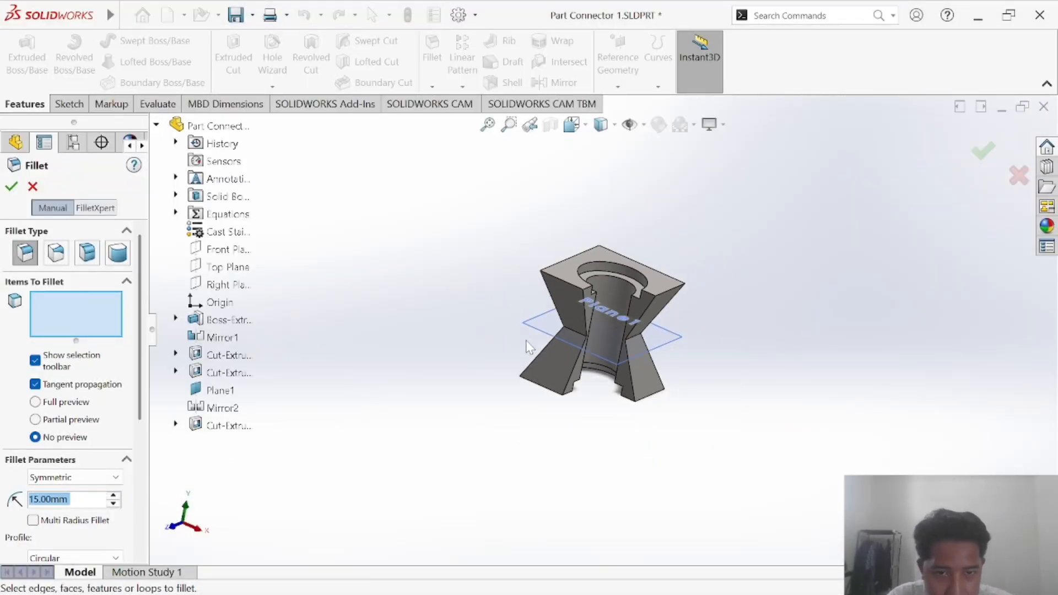
scroll(587, 323, "down", 10)
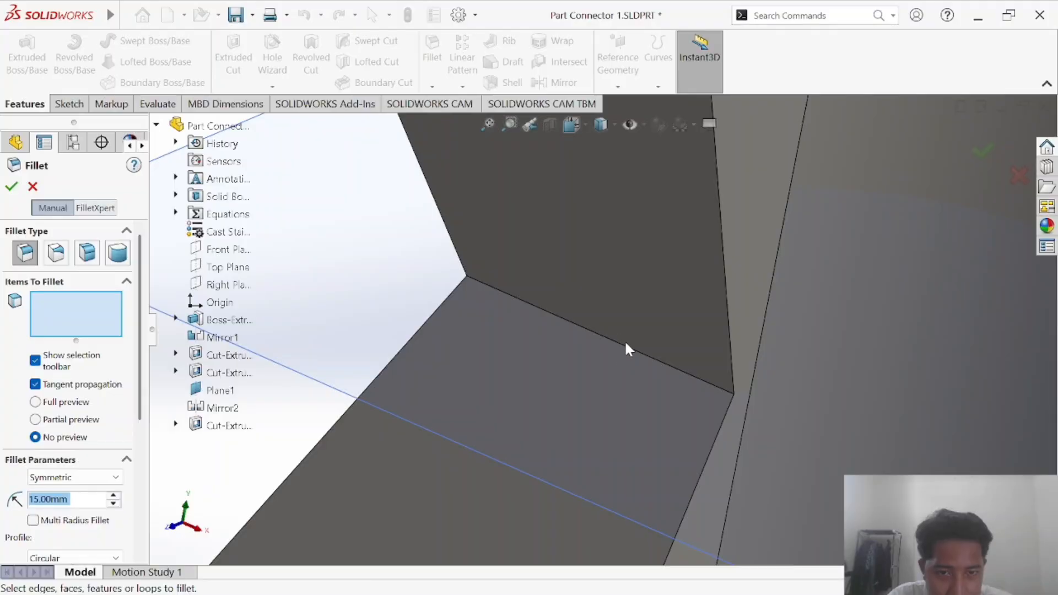
left_click(622, 343)
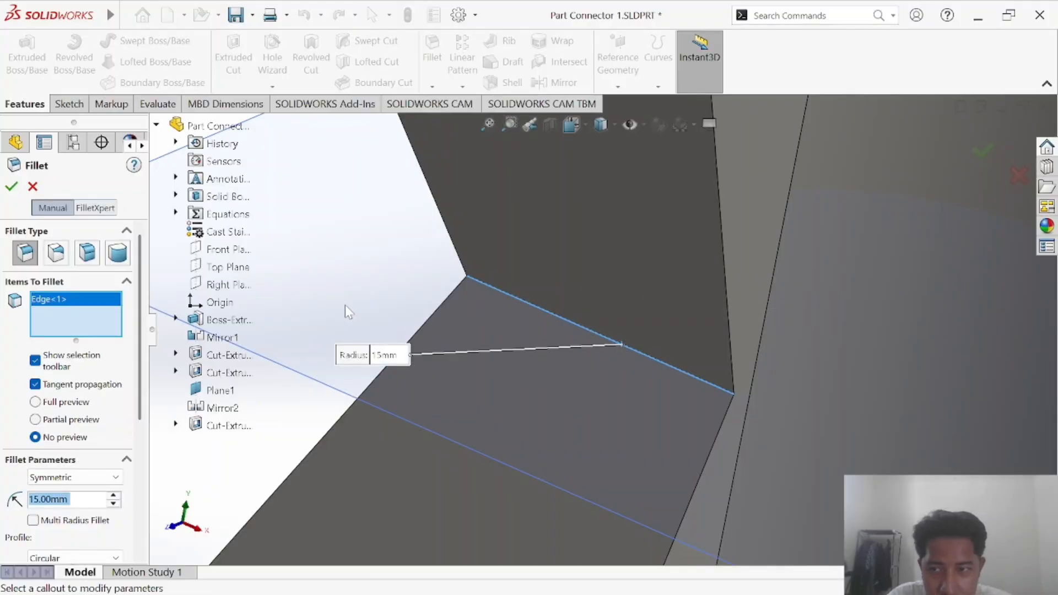
middle_click_drag(345, 305, 374, 241)
left_click(438, 262)
left_click(334, 217)
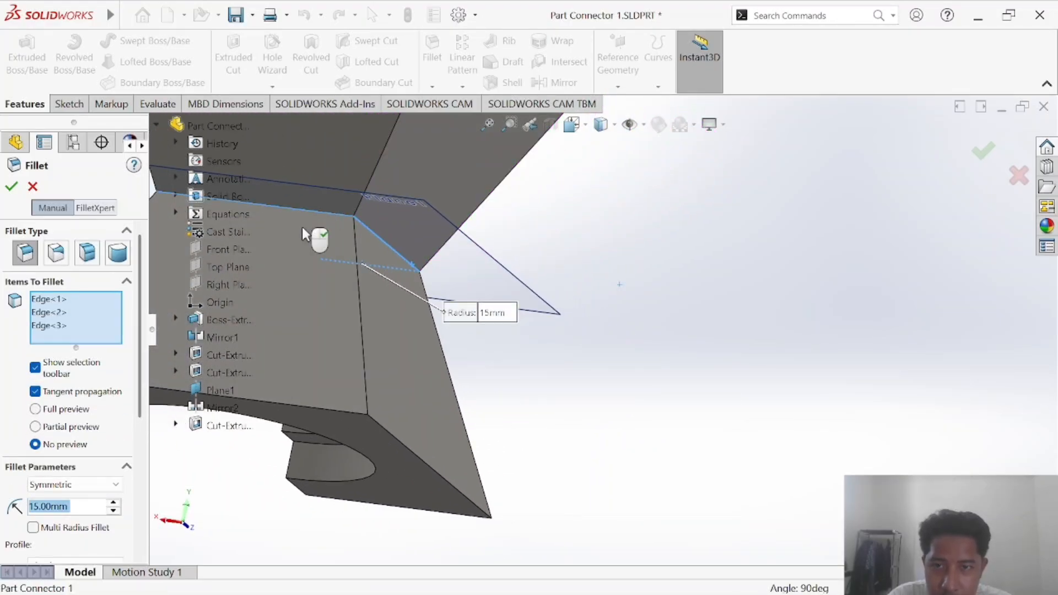
Add the fourth waist edge beside the quarter cut-out to the selection and apply the fillet
mouse_move(309, 236)
middle_mouse_down()
mouse_move(267, 230)
mouse_move(300, 220)
middle_mouse_up()
left_click_drag(288, 212, 351, 234)
middle_click_drag(349, 229, 483, 296)
scroll(485, 298, "down", 5)
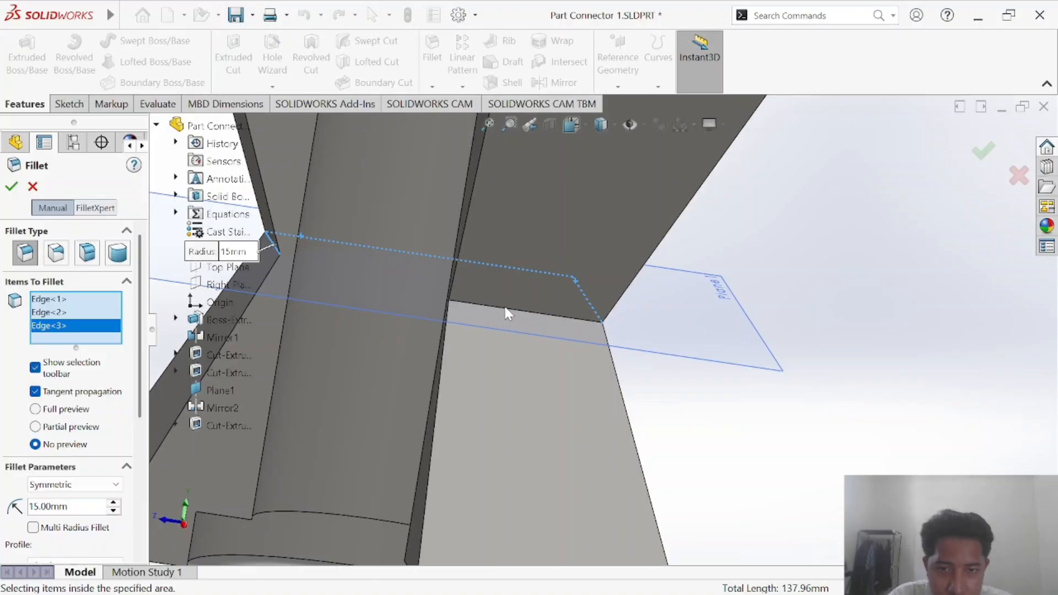
left_click(501, 312)
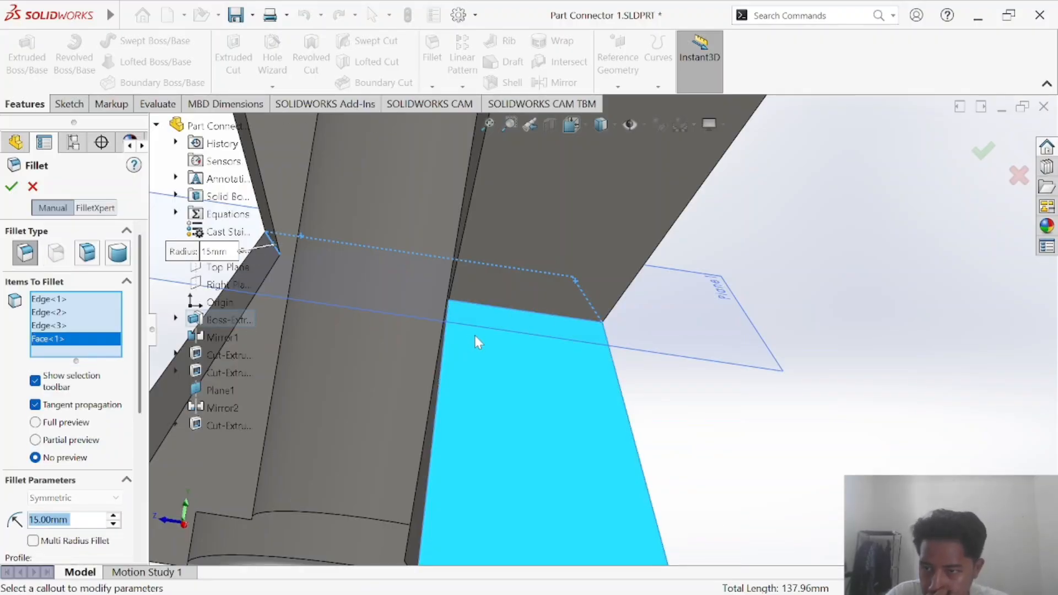
left_click(77, 341)
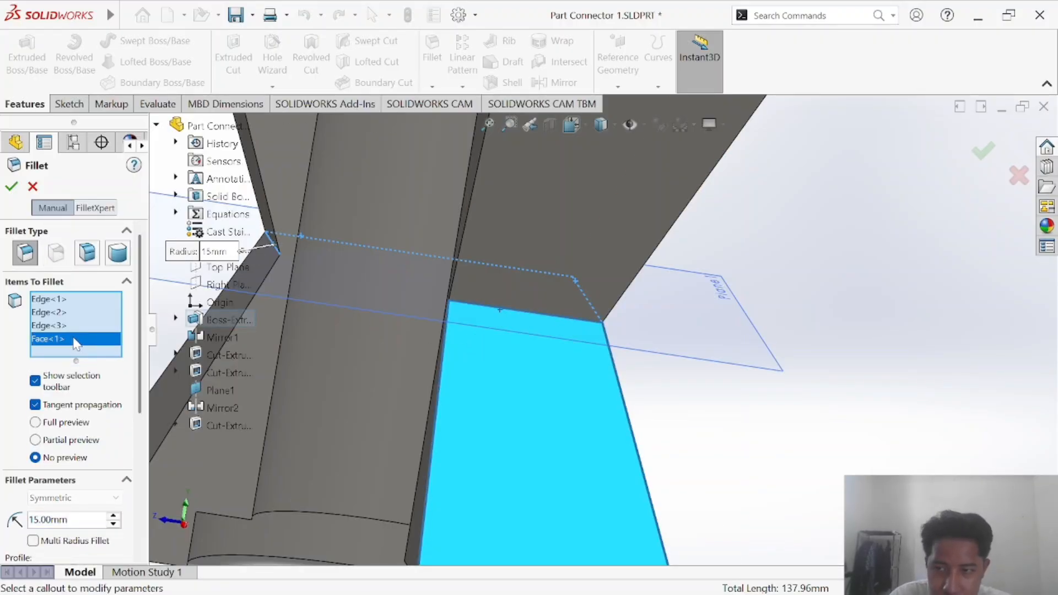
key("Delete")
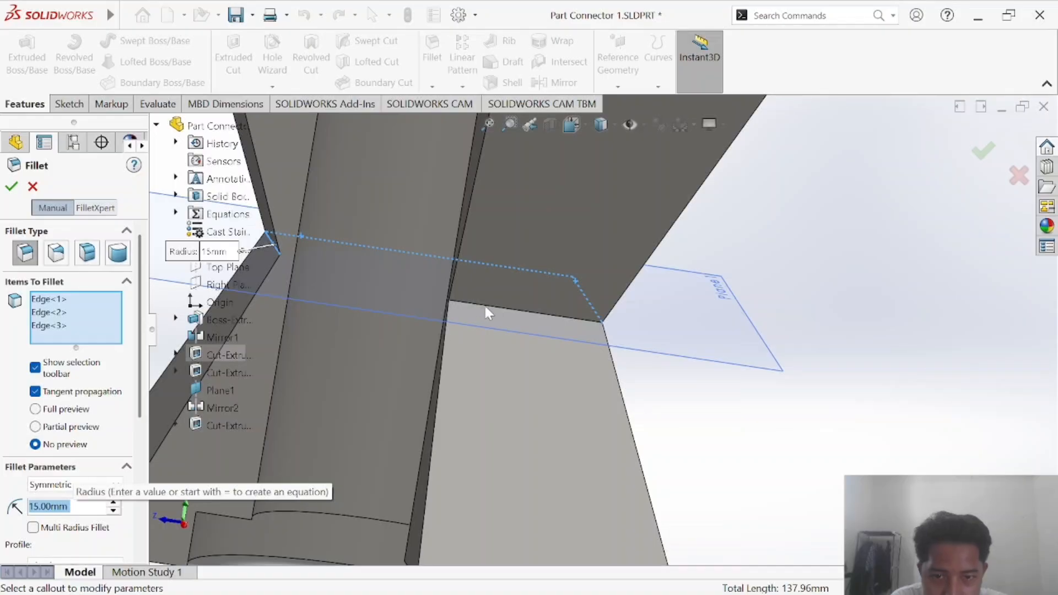
left_click(484, 303)
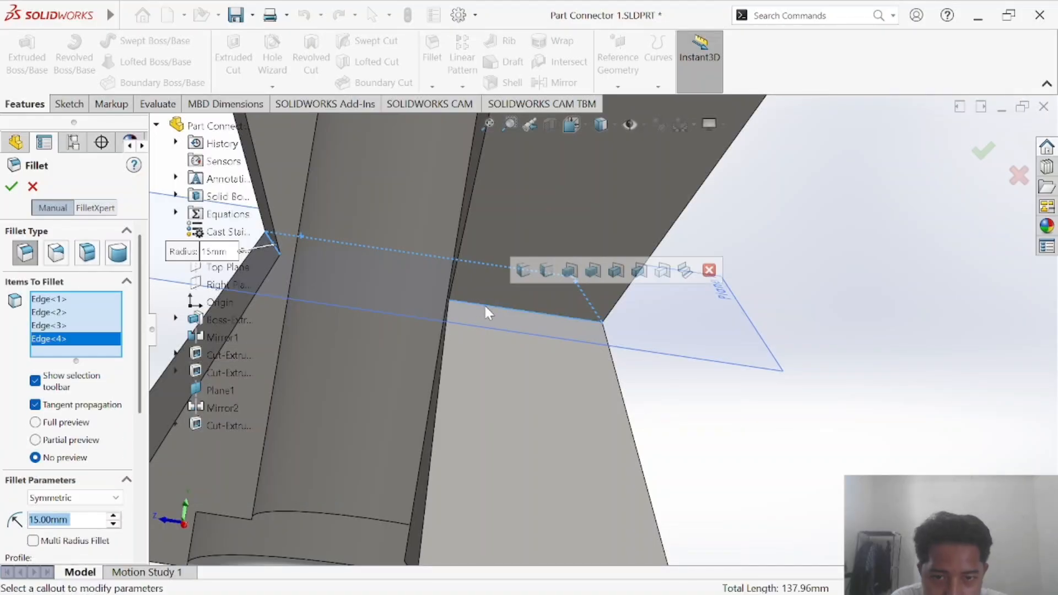
left_click(11, 188)
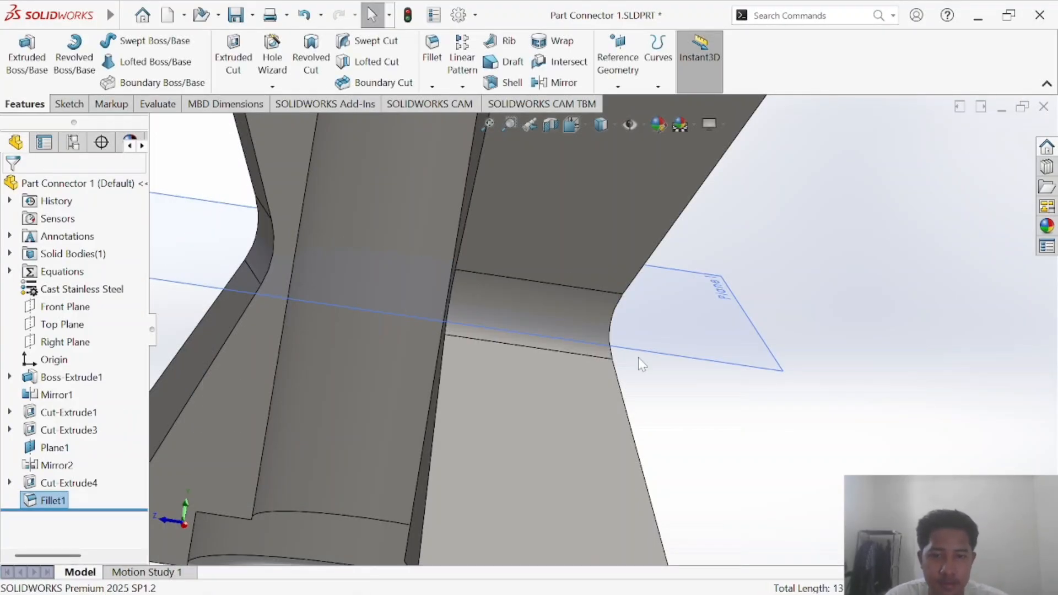
Inspect the filleted connector from several sides and compare its isometric view with the drawing on page 10 of the jobsheet PDF
left_click(676, 387)
scroll(676, 386, "up", 5)
middle_click_drag(675, 368, 504, 383)
middle_click_drag(717, 326, 634, 193)
left_click(573, 125)
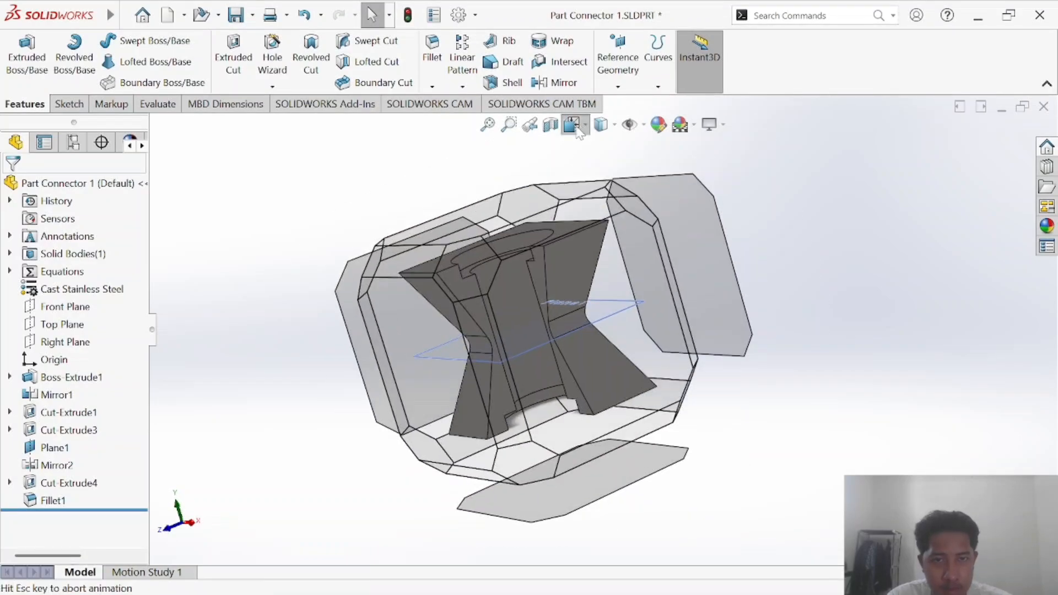
left_click(661, 170)
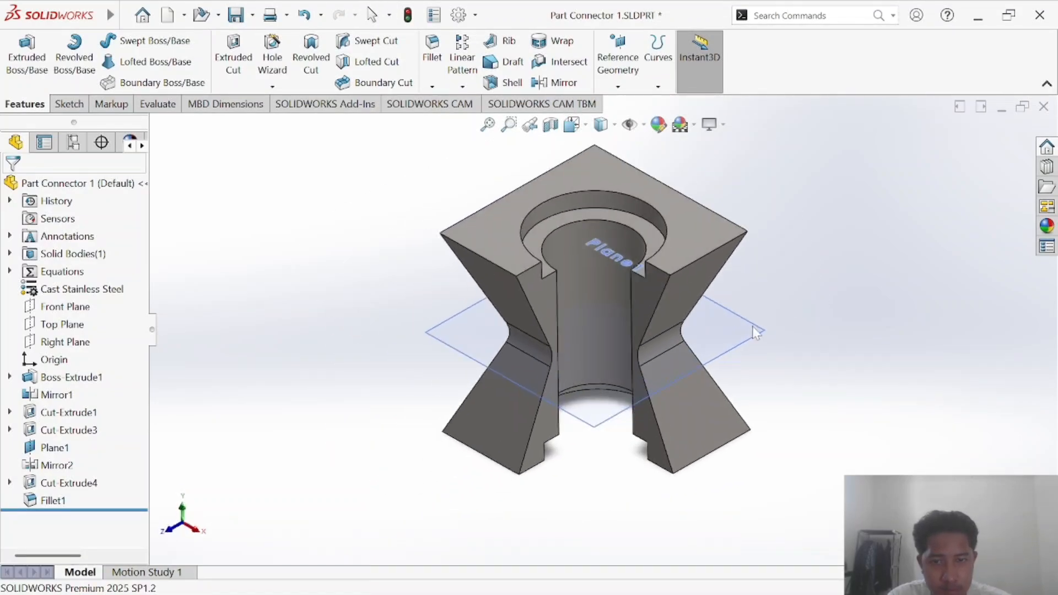
key("alt+Tab")
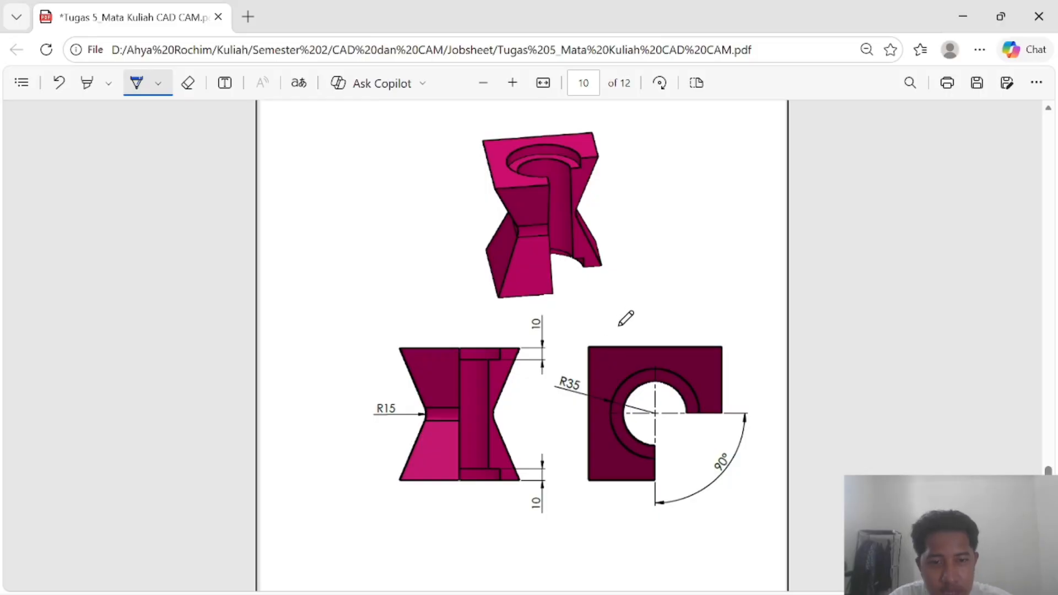
scroll(619, 325, "down", 3)
scroll(563, 380, "up", 3)
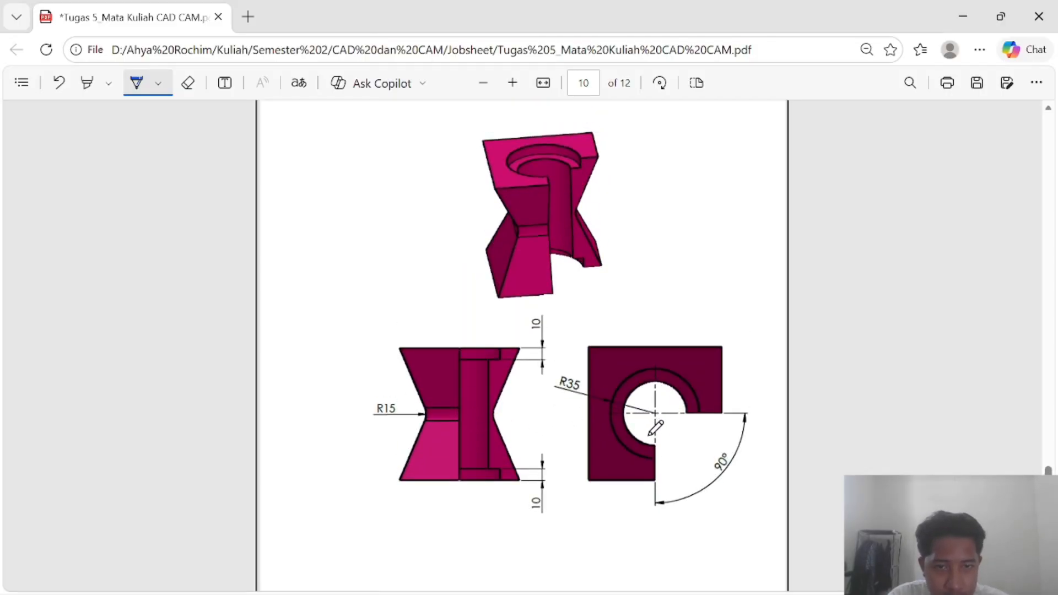
Look through the earlier part drawings in the jobsheet PDF and return to the connector model in SOLIDWORKS
key("alt+Tab")
key("alt+Tab")
scroll(608, 254, "up", 12)
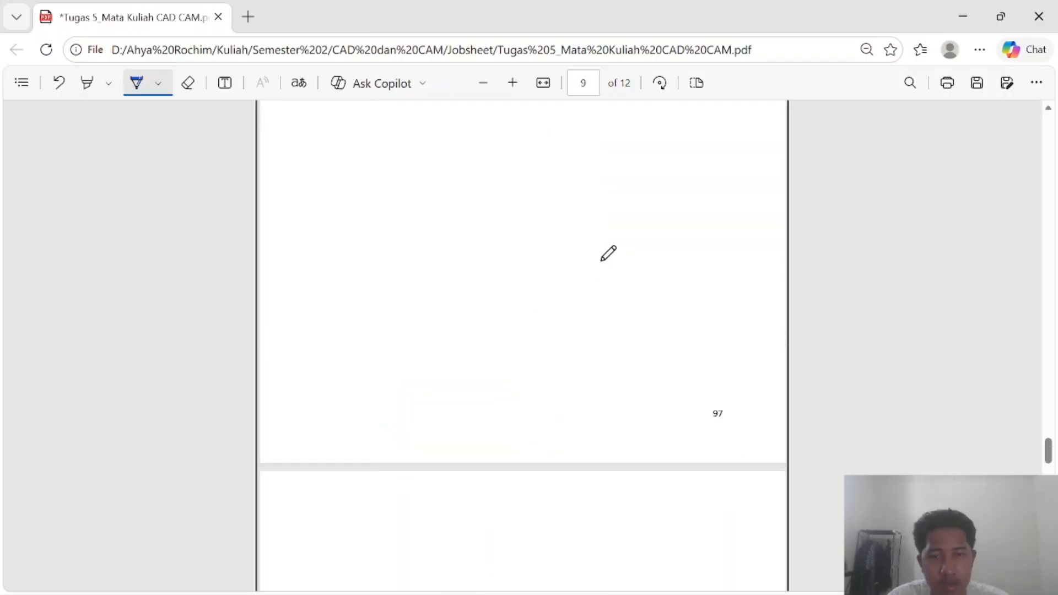
scroll(608, 253, "up", 20)
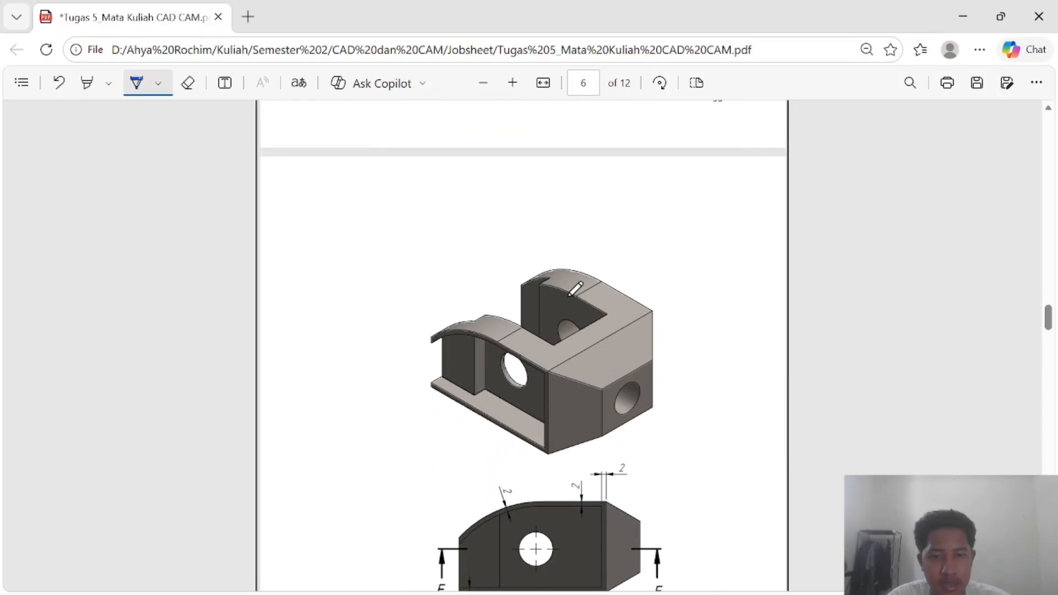
scroll(575, 288, "up", 10)
scroll(598, 280, "down", 20)
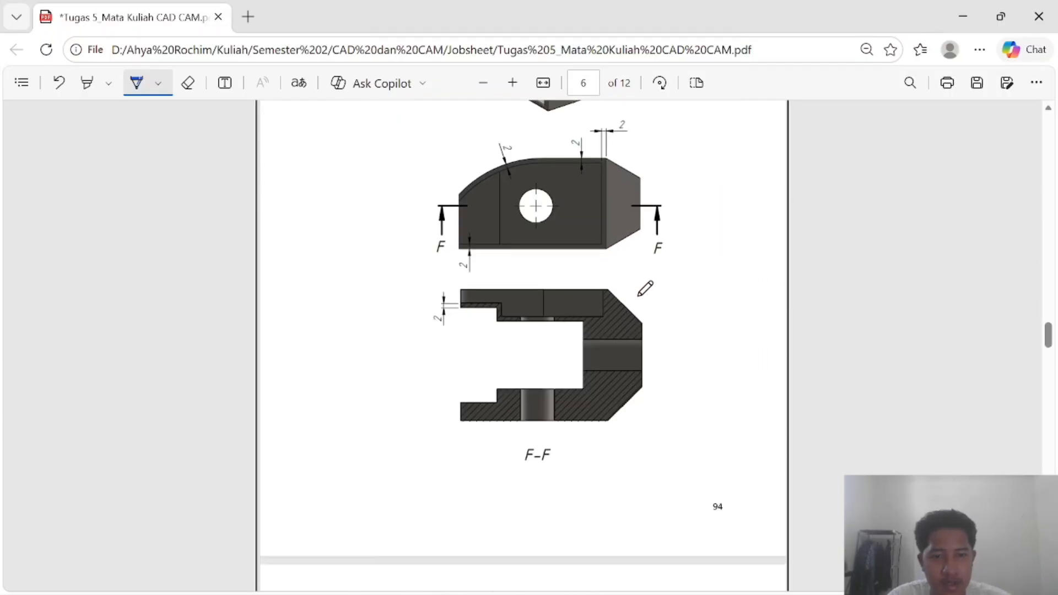
scroll(645, 288, "down", 20)
key("alt+Tab")
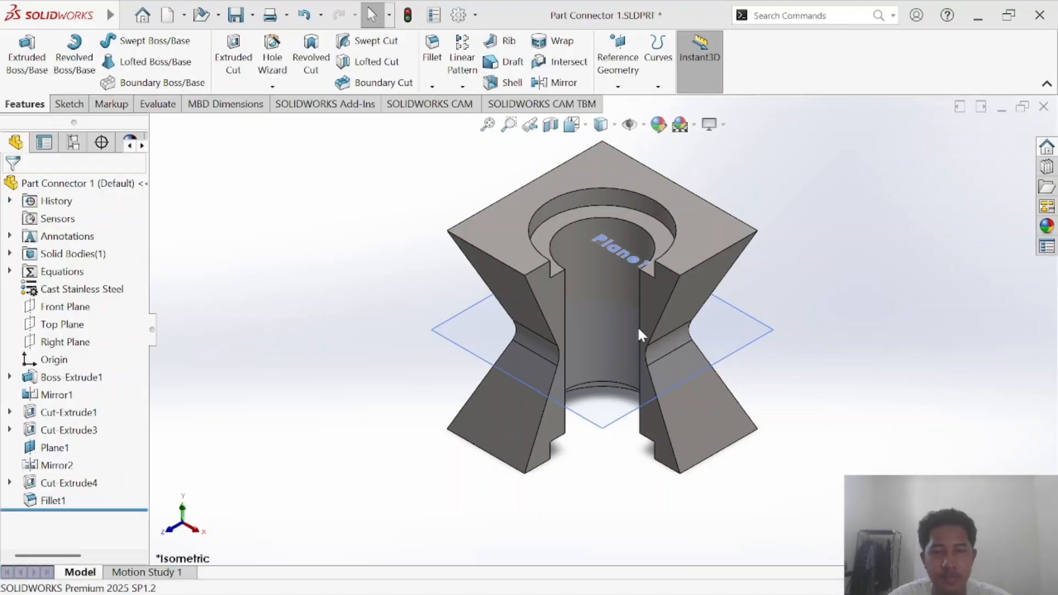
Save the part, then save it under the new name Part Connector 2 in the Modul 5 folder
key("ctrl+s")
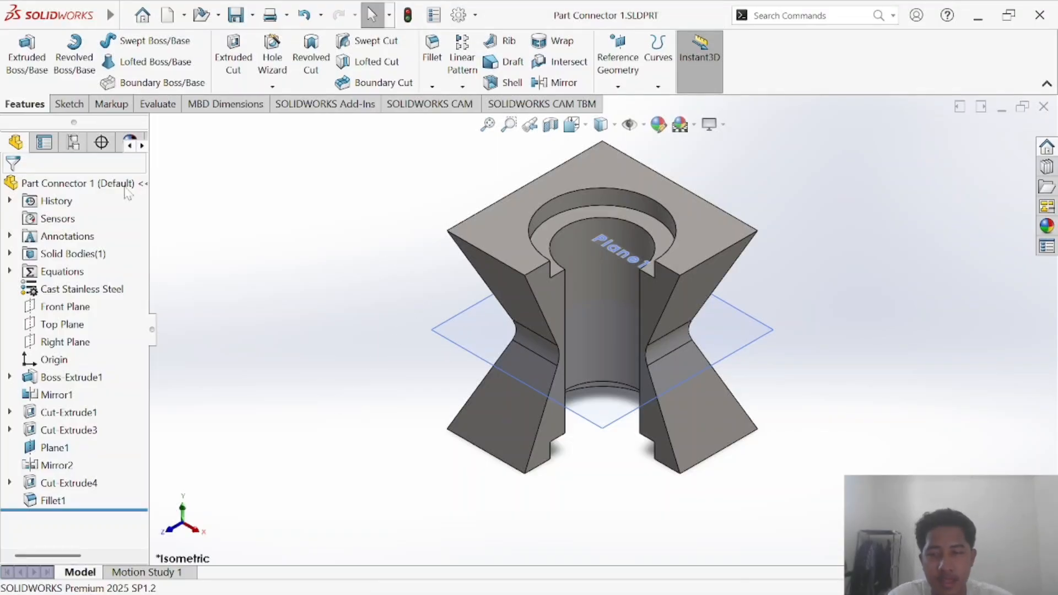
mouse_move(93, 24)
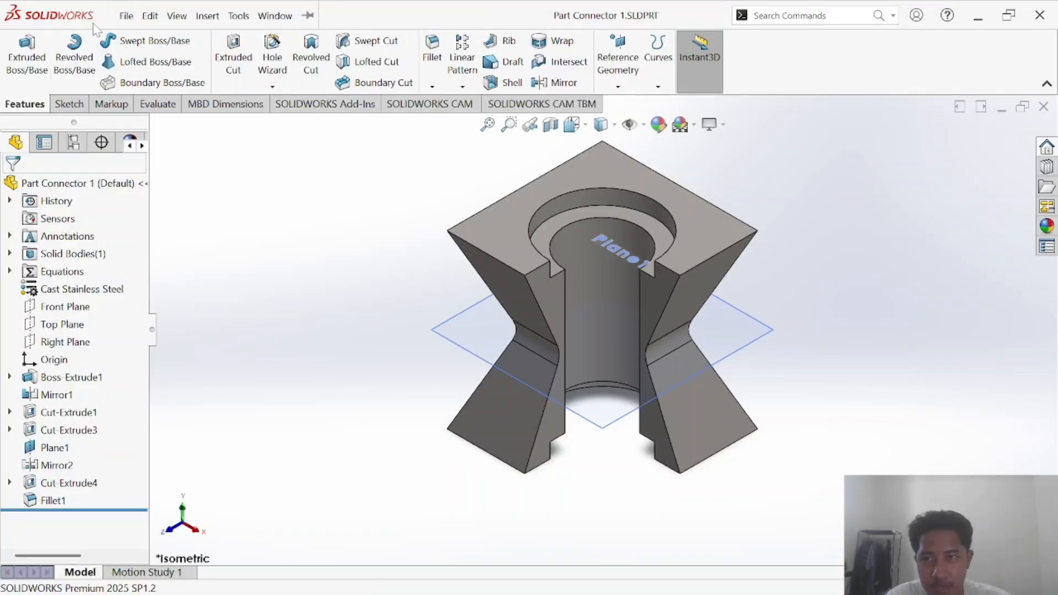
left_click(125, 18)
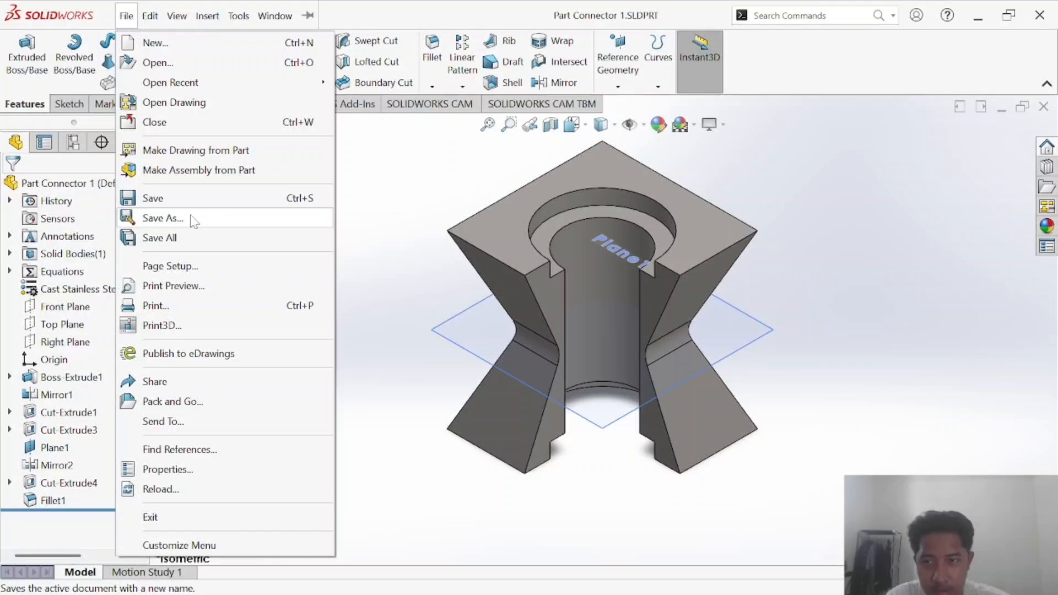
left_click(342, 295)
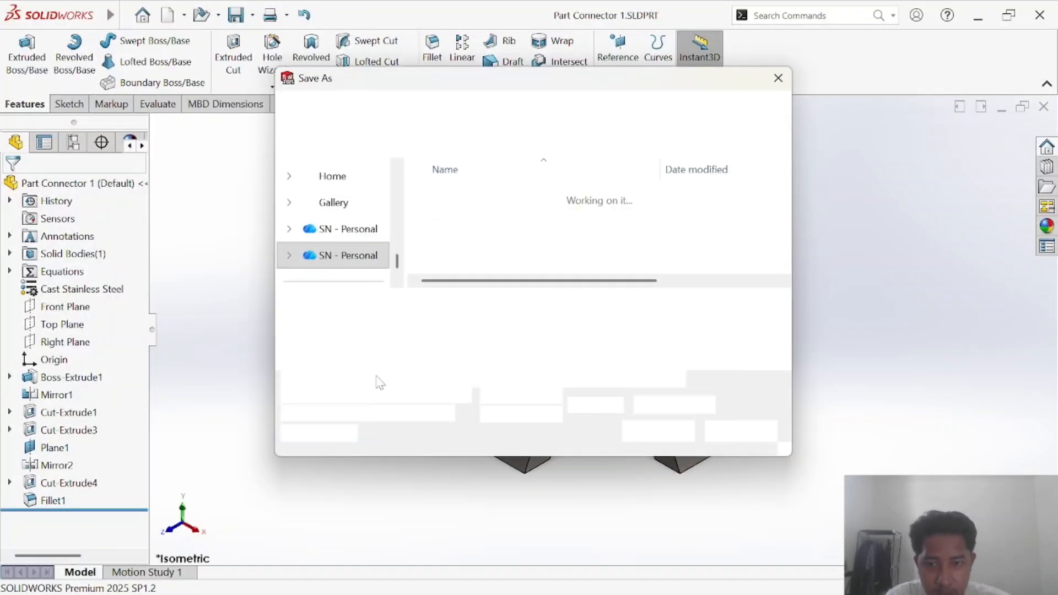
left_click(456, 307)
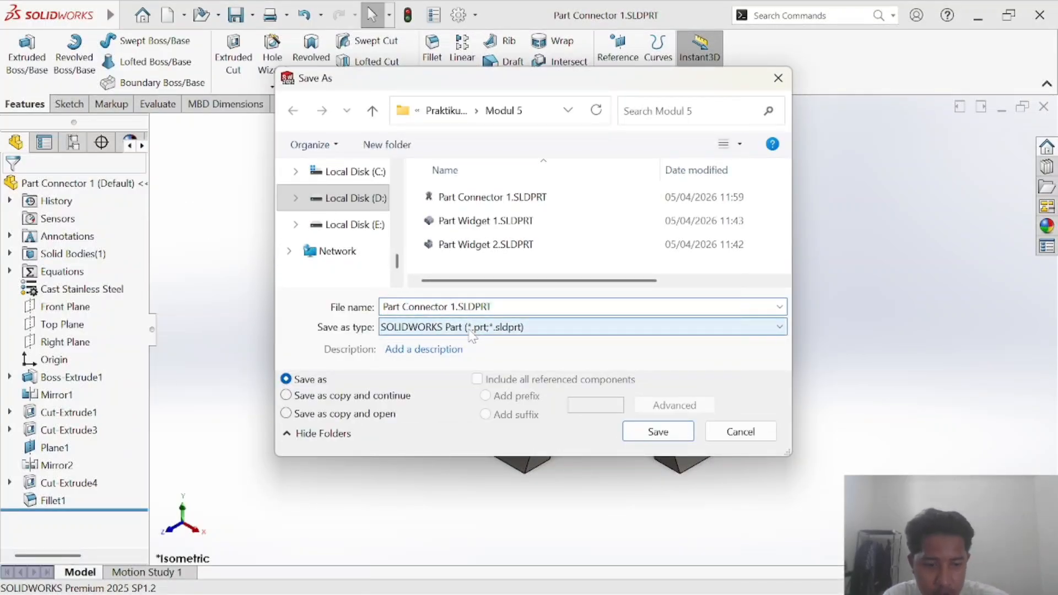
key("Return")
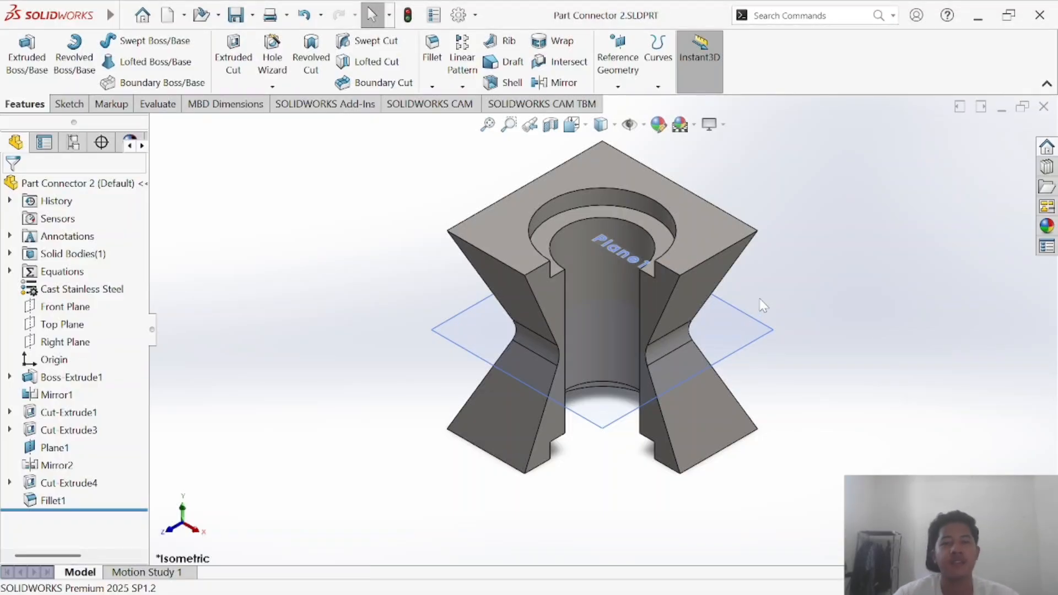
Examine the finished connector from all sides and restore the isometric view
middle_click_drag(771, 236, 763, 263)
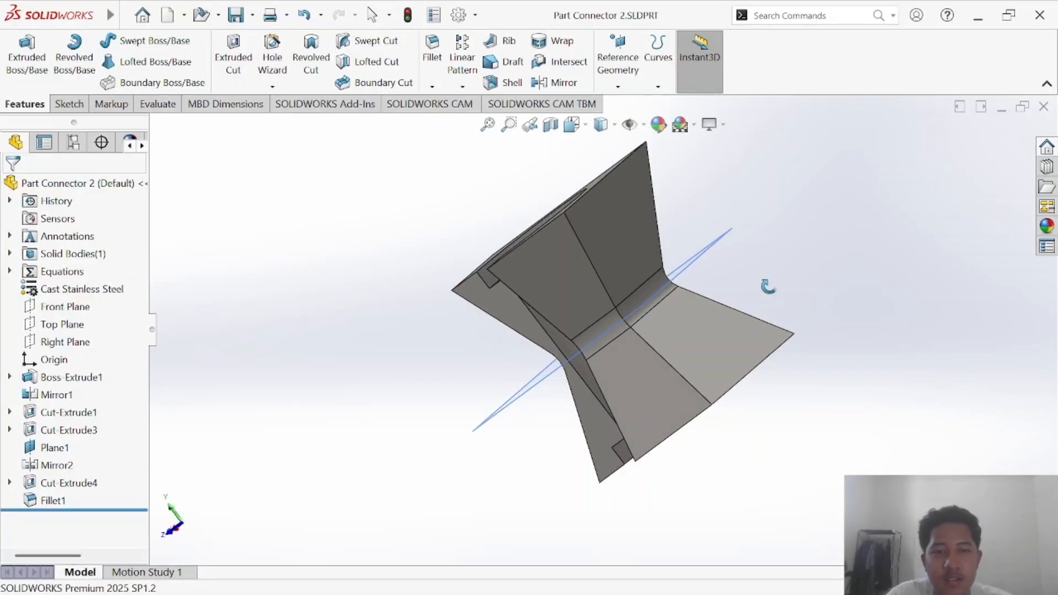
middle_click_drag(768, 287, 851, 304)
middle_click_drag(733, 466, 685, 407)
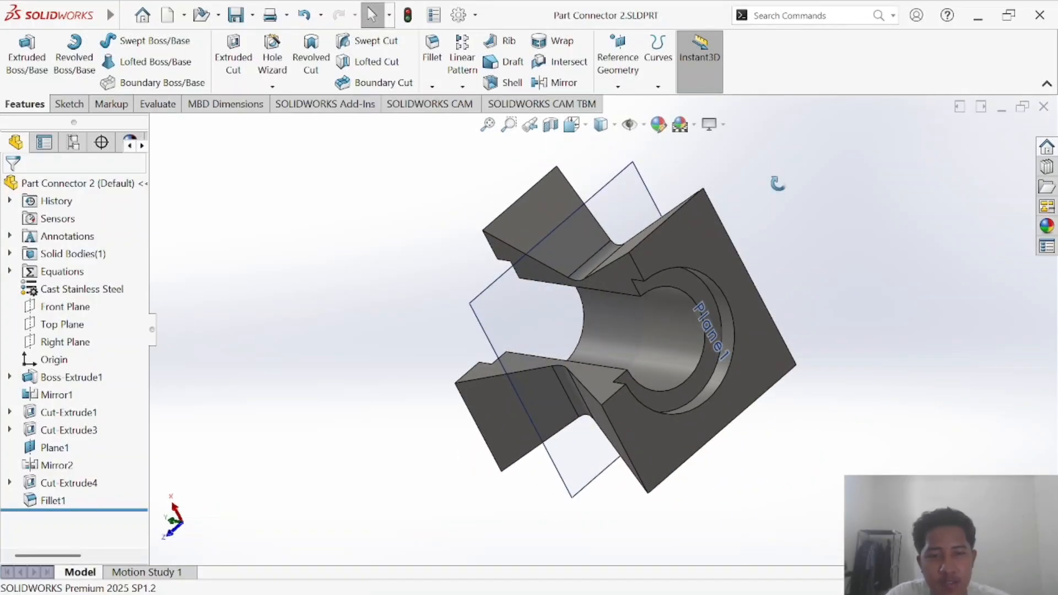
middle_click_drag(777, 183, 882, 243)
left_click(575, 125)
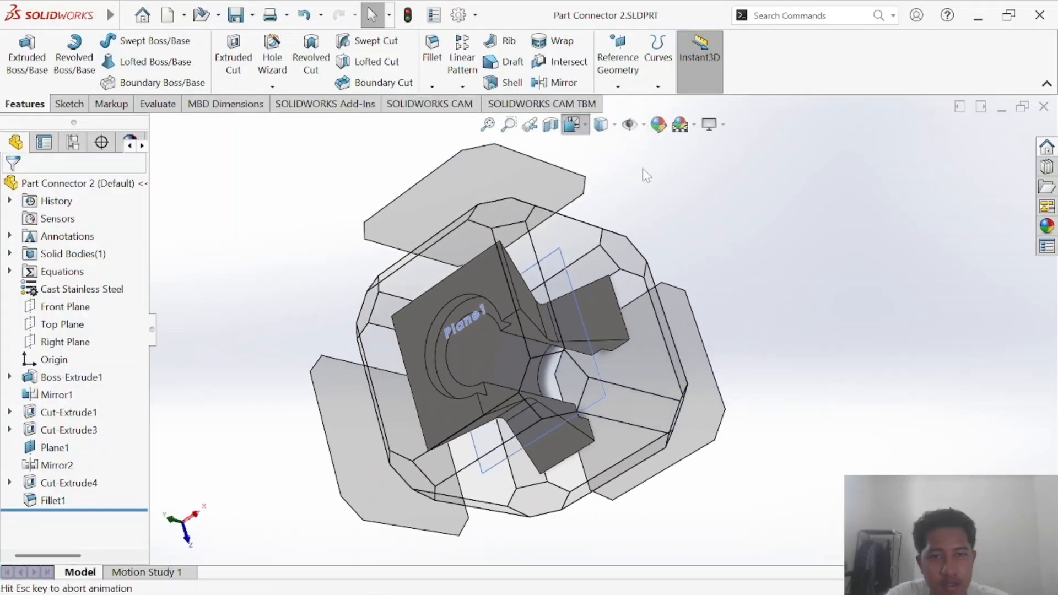
left_click(659, 179)
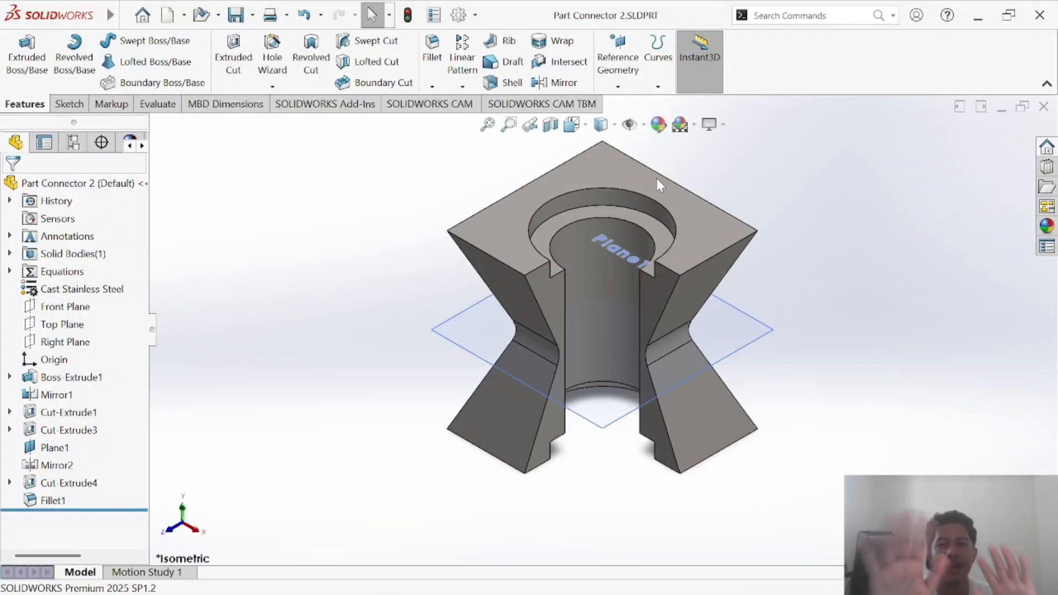